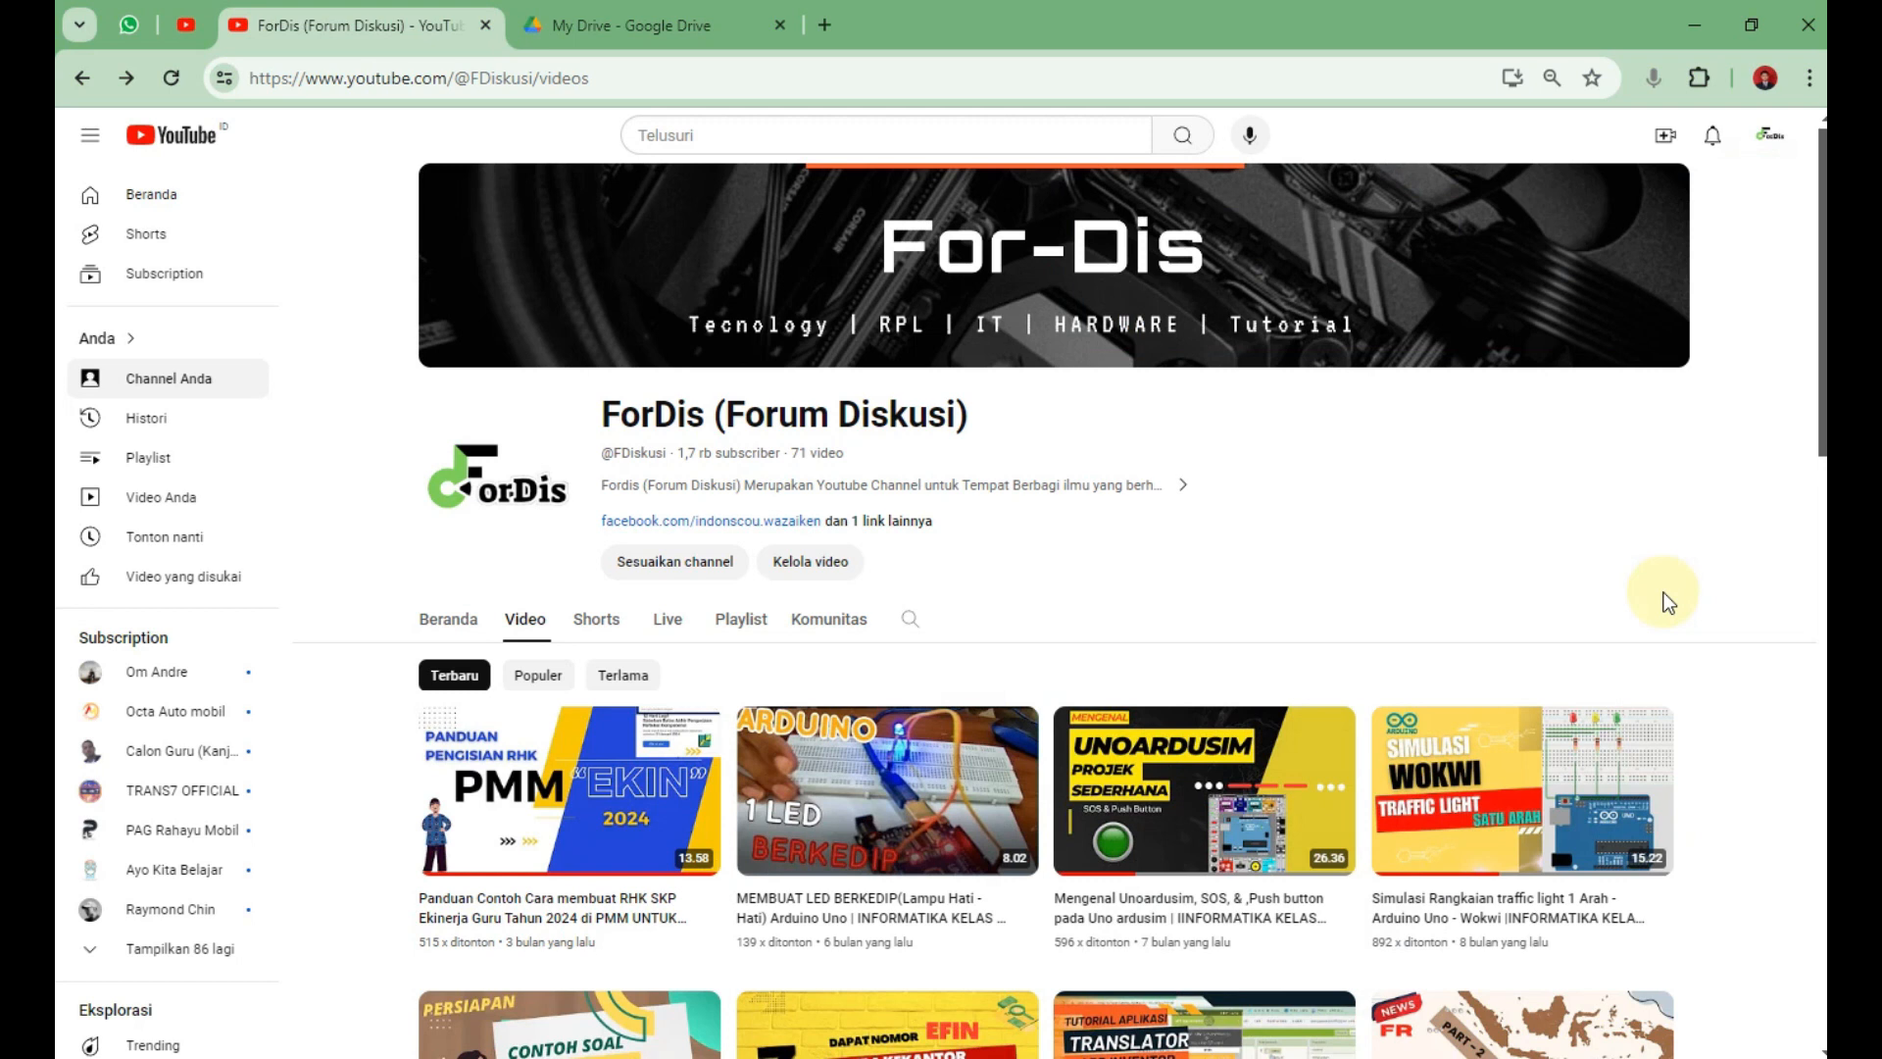
Switch from the YouTube ForDis channel to the 'My Drive - Google Drive' browser tab.
{"action": "left_click", "coordinate": [760, 21]}
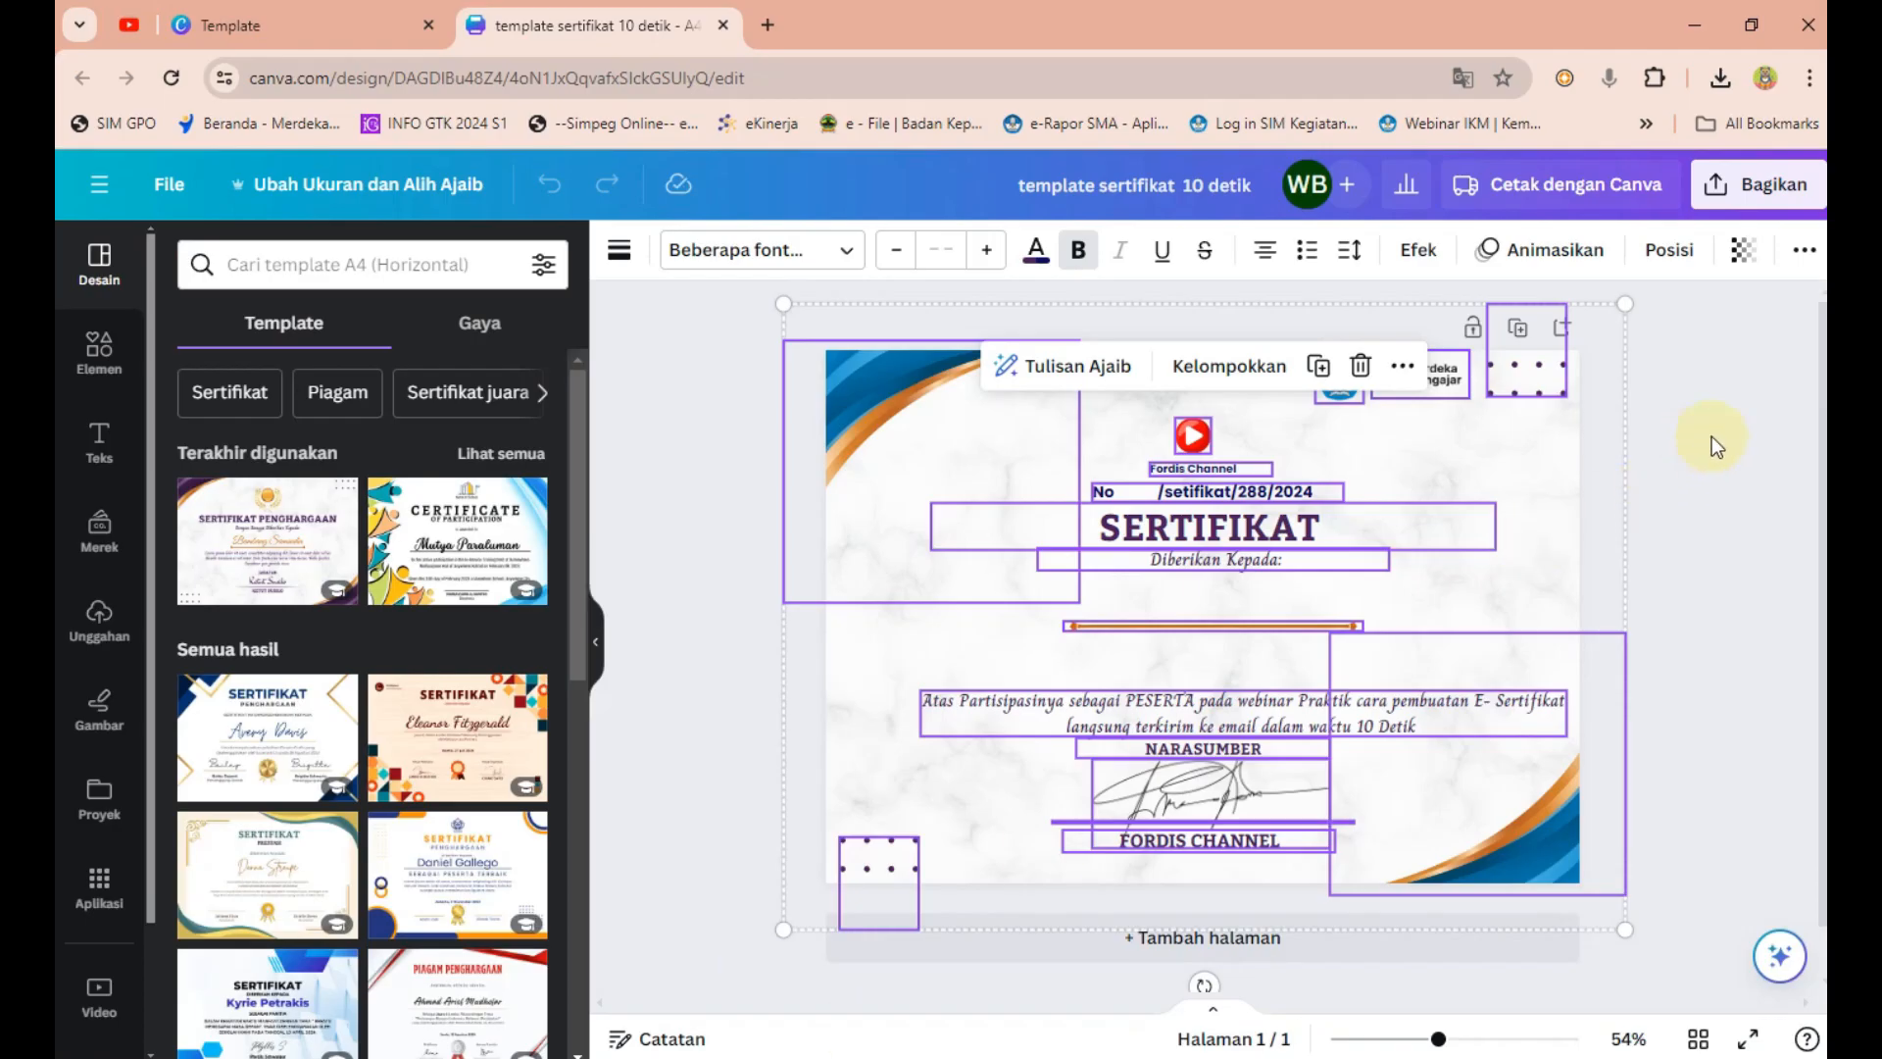
From the Canva home page, clear the old search and search templates for 'sertifikat'.
{"action": "left_click", "coordinate": [1713, 441]}
{"action": "left_click", "coordinate": [306, 22]}
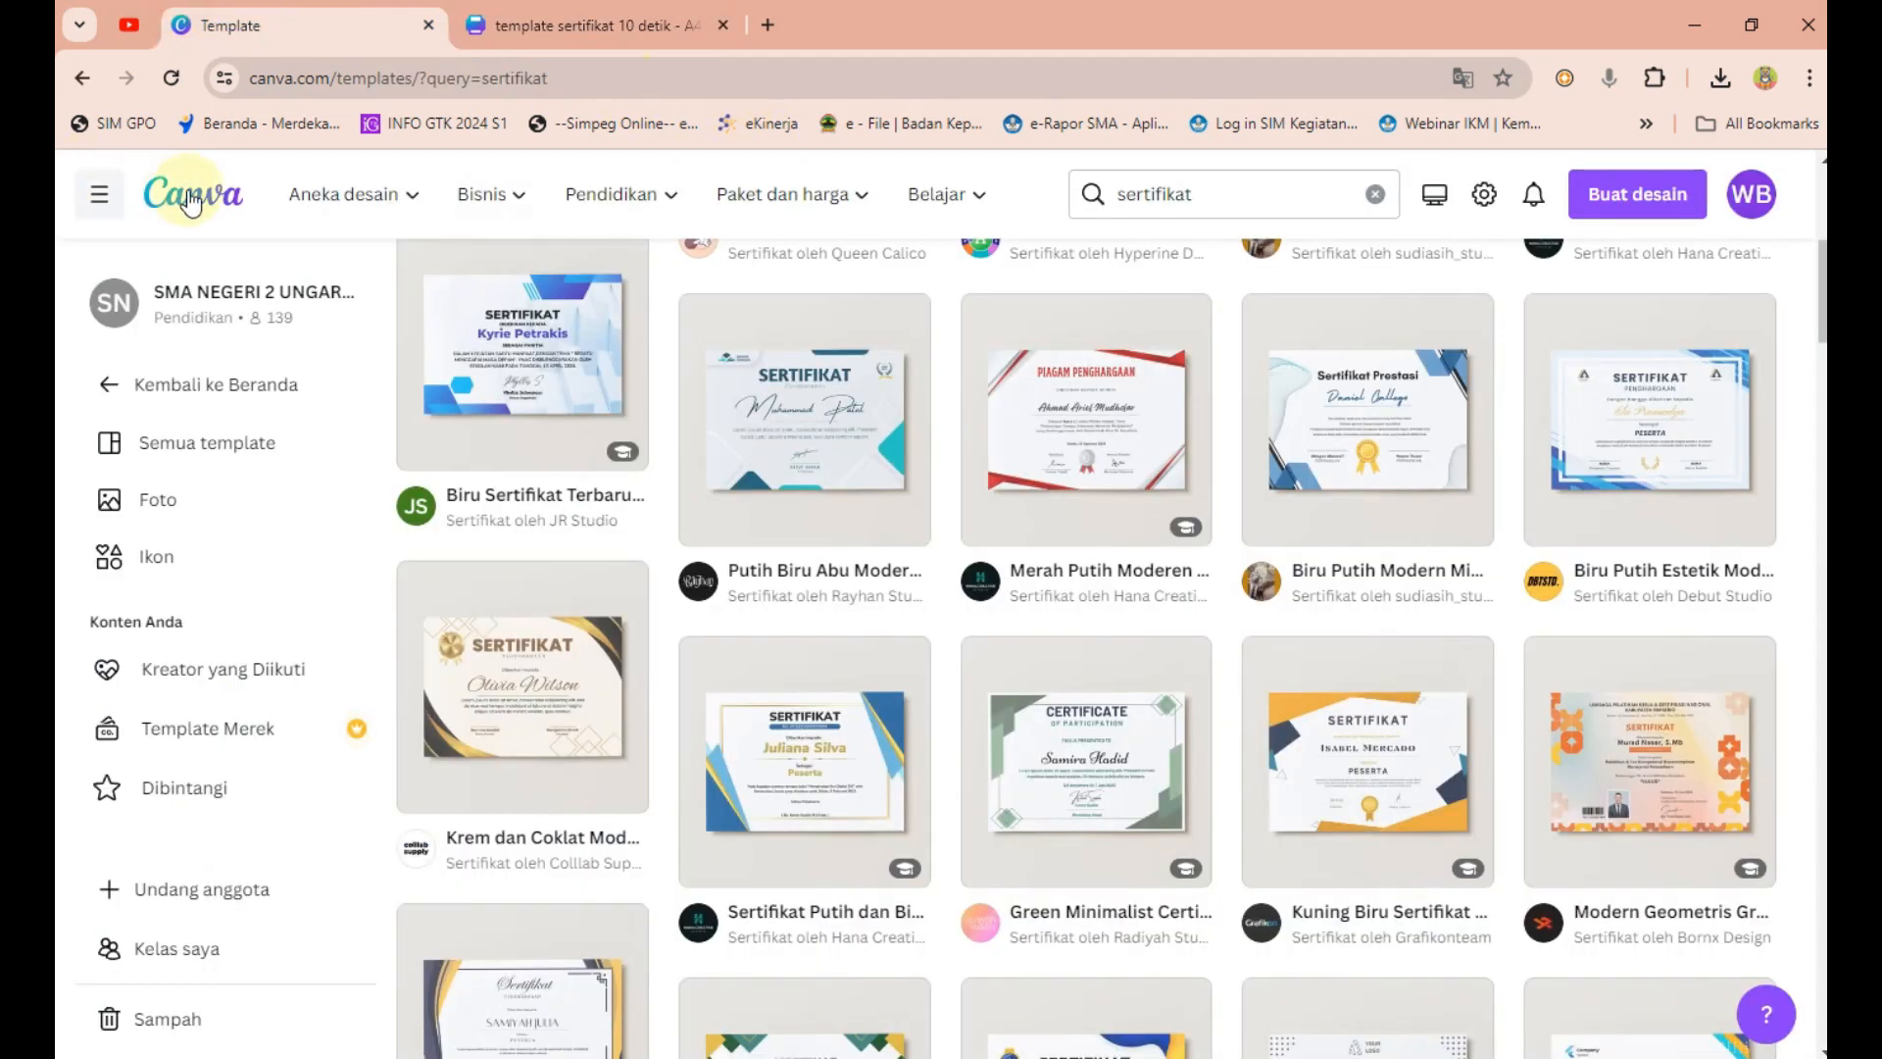
{"action": "left_click", "coordinate": [265, 201]}
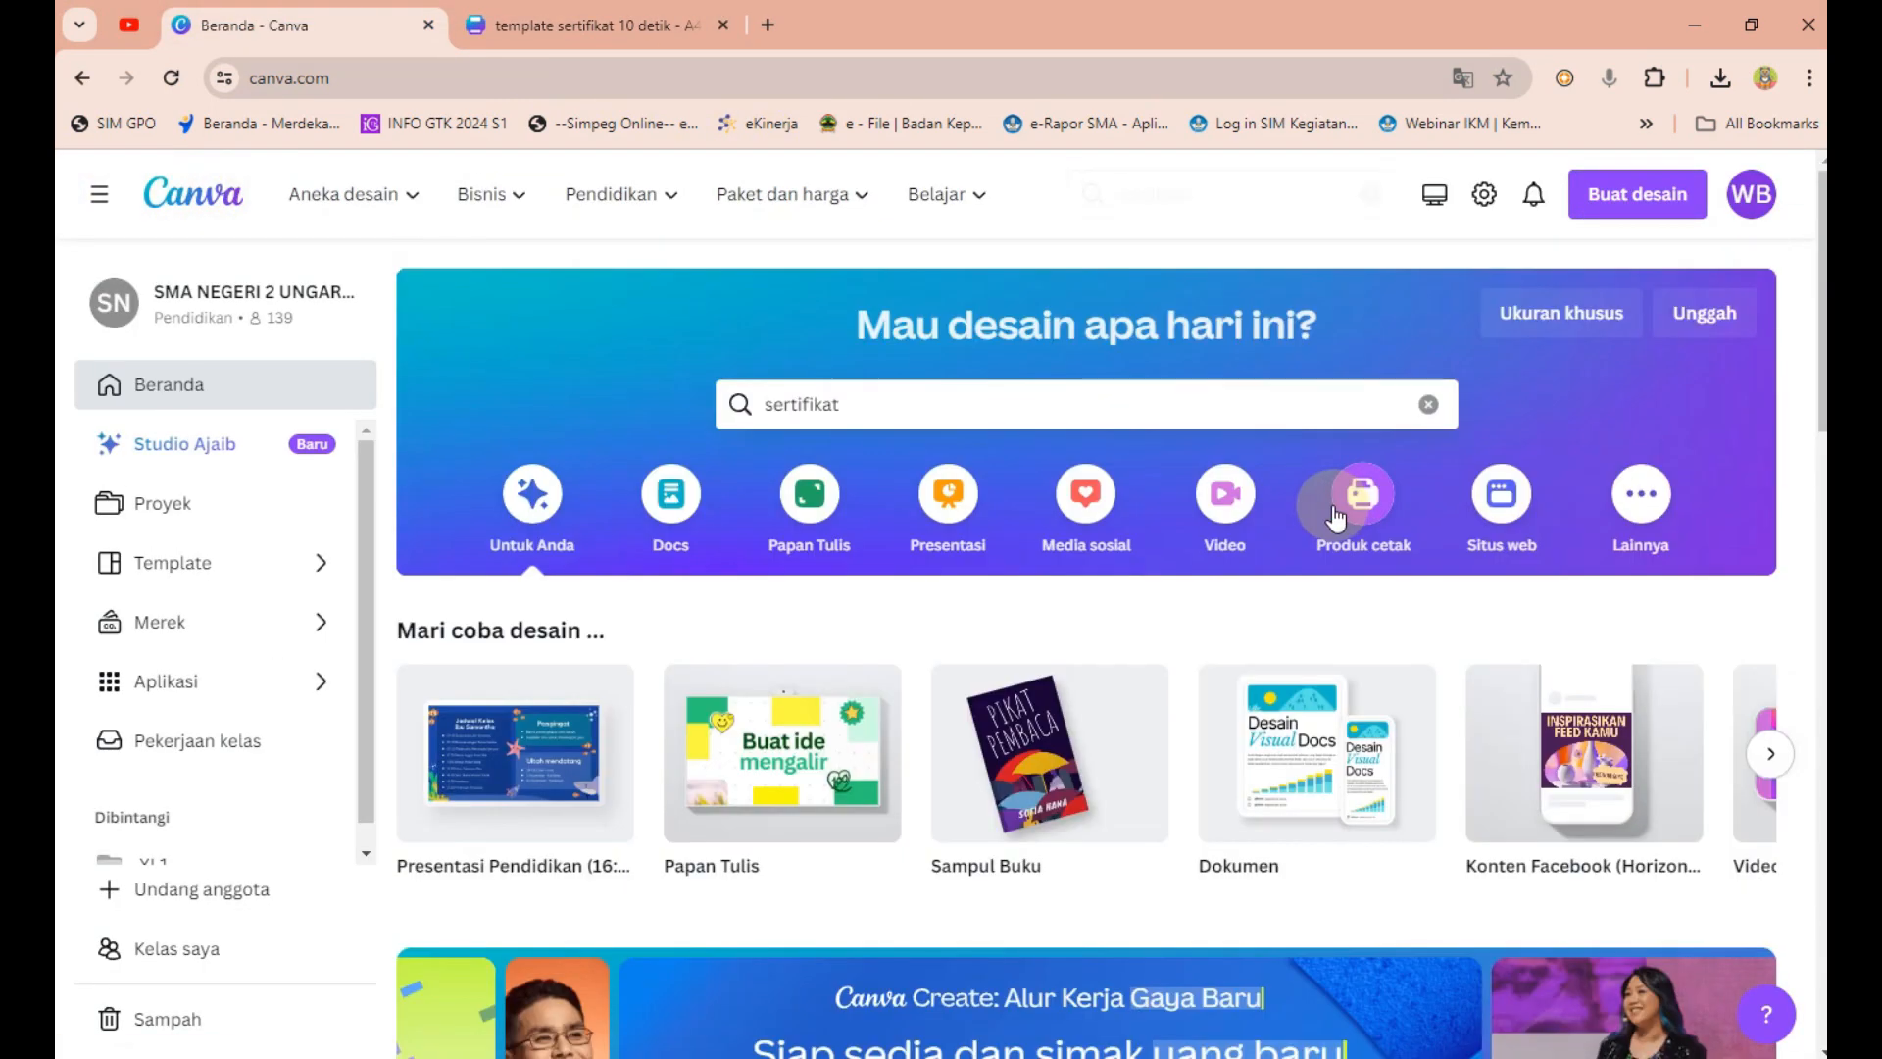
{"action": "left_click", "coordinate": [1428, 403]}
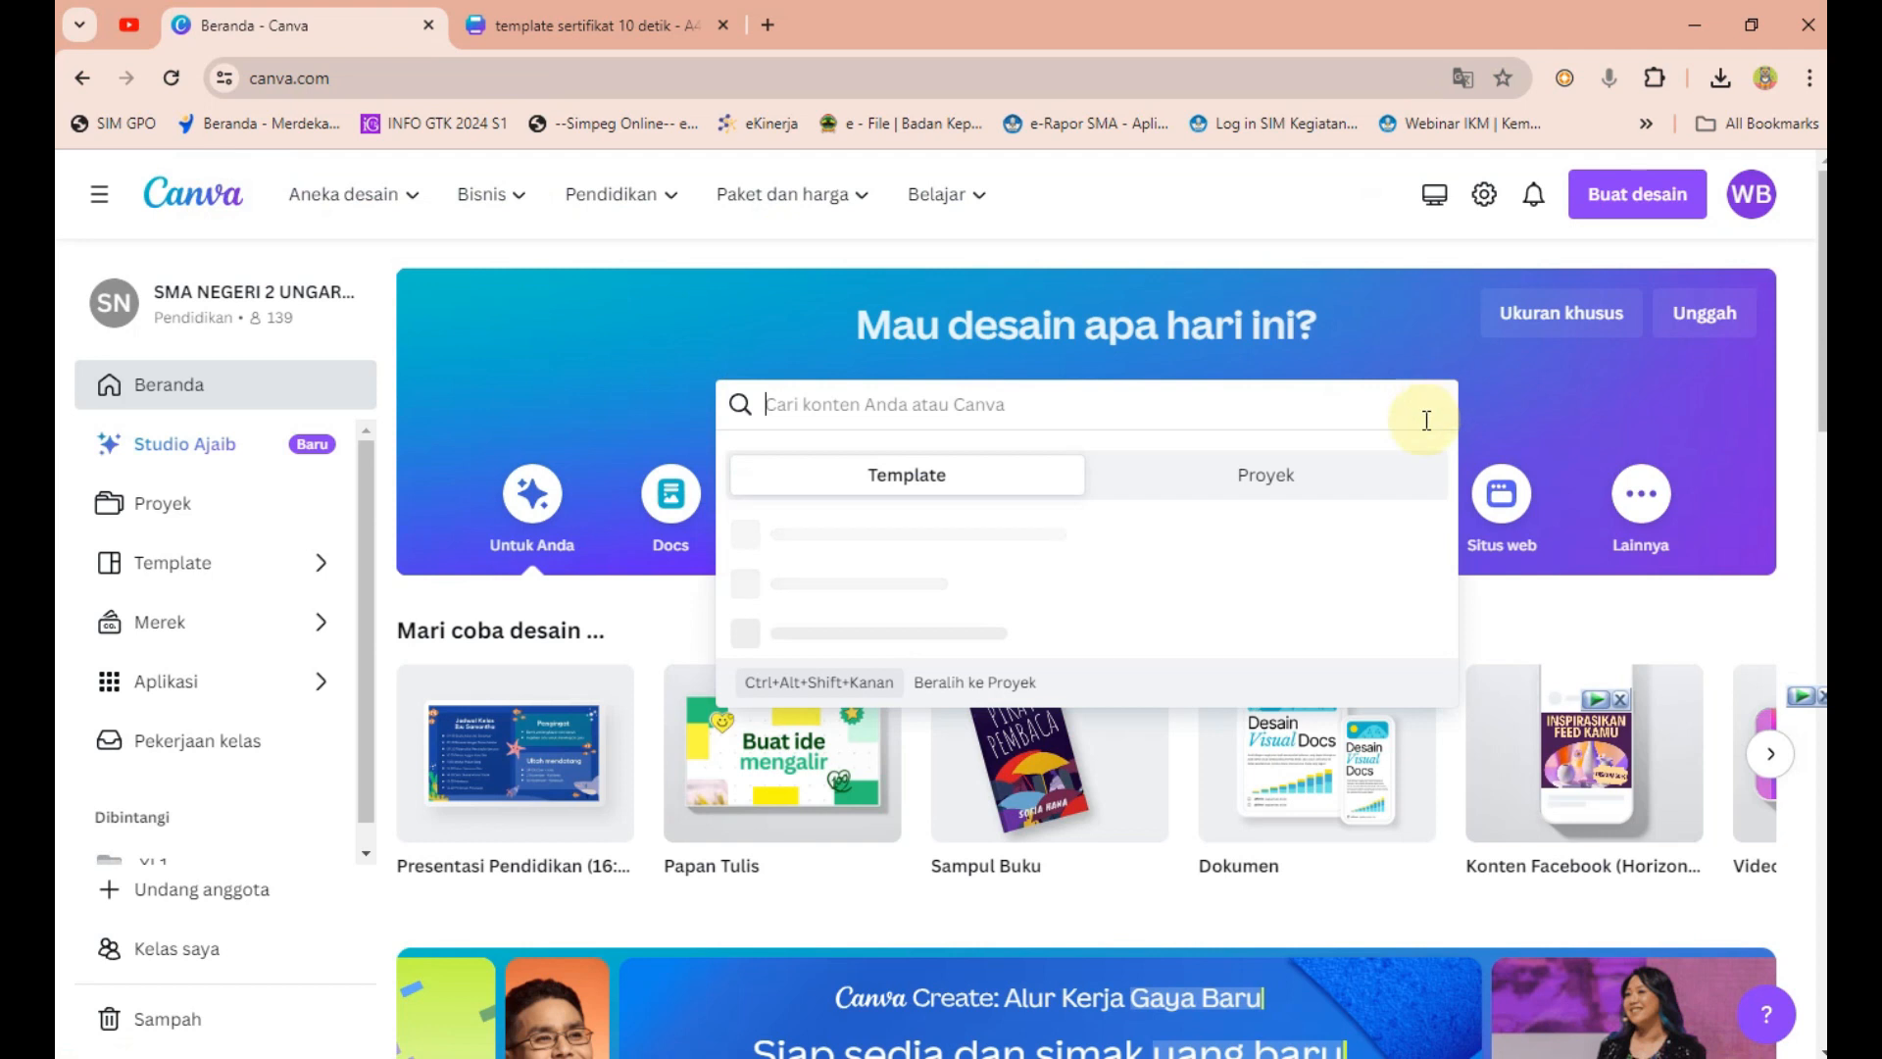
{"action": "left_click", "coordinate": [571, 303]}
{"action": "left_click", "coordinate": [1202, 407]}
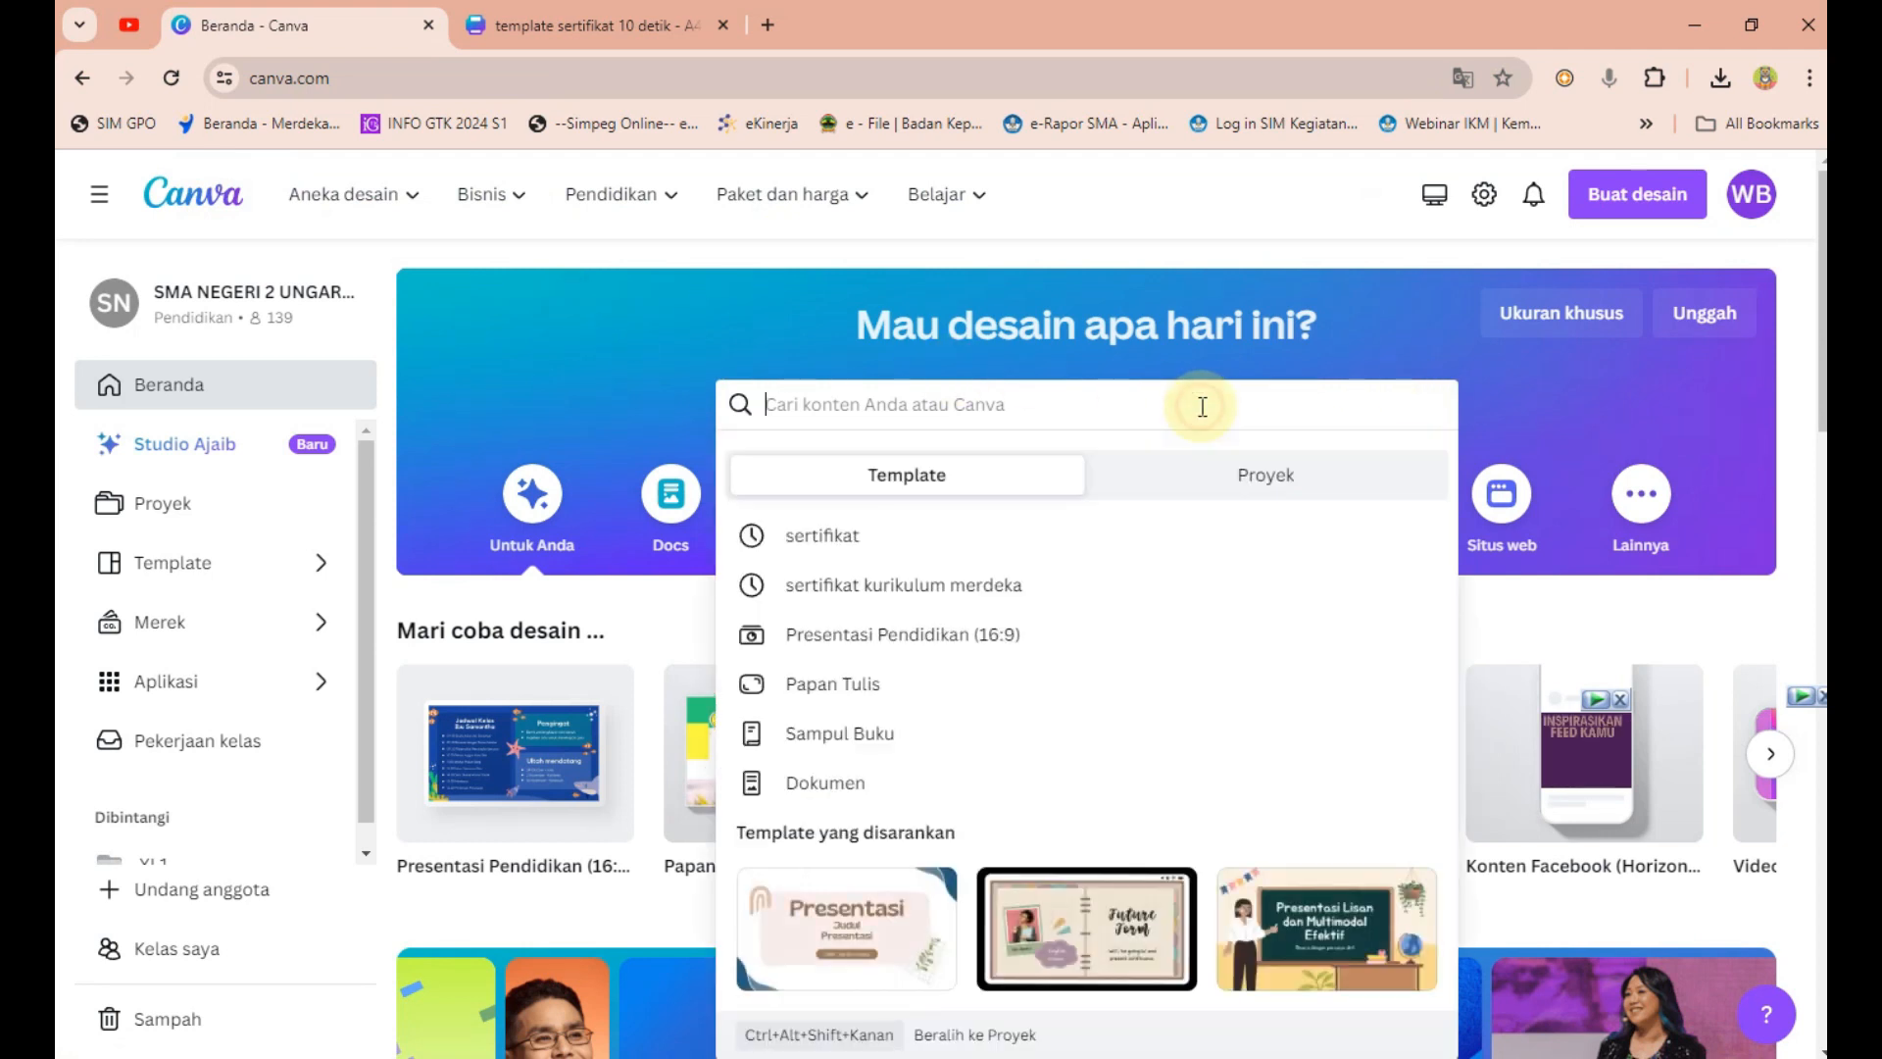
{"action": "left_click", "coordinate": [1134, 541]}
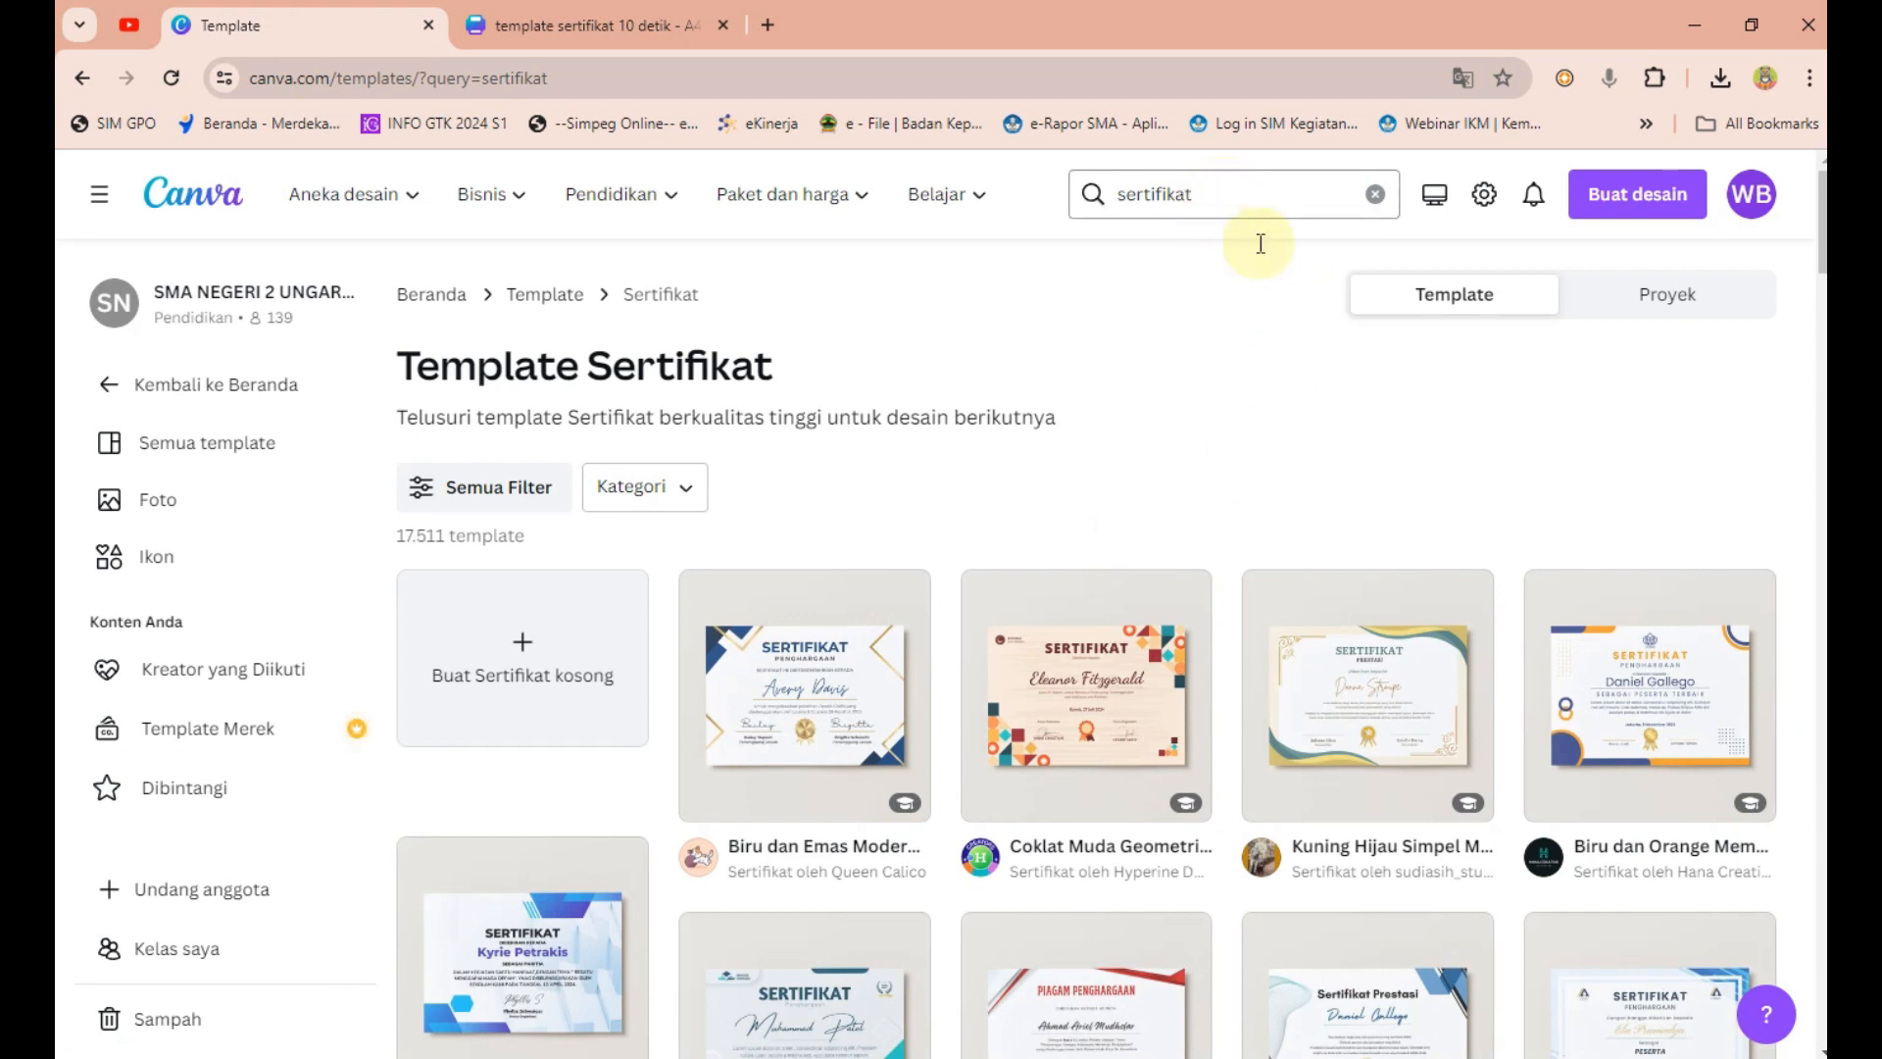
Browse the sertifikat results, check the Fordis certificate design, and return to the results.
{"action": "scroll", "coordinate": [1373, 412], "scroll_direction": "down", "scroll_amount": 3}
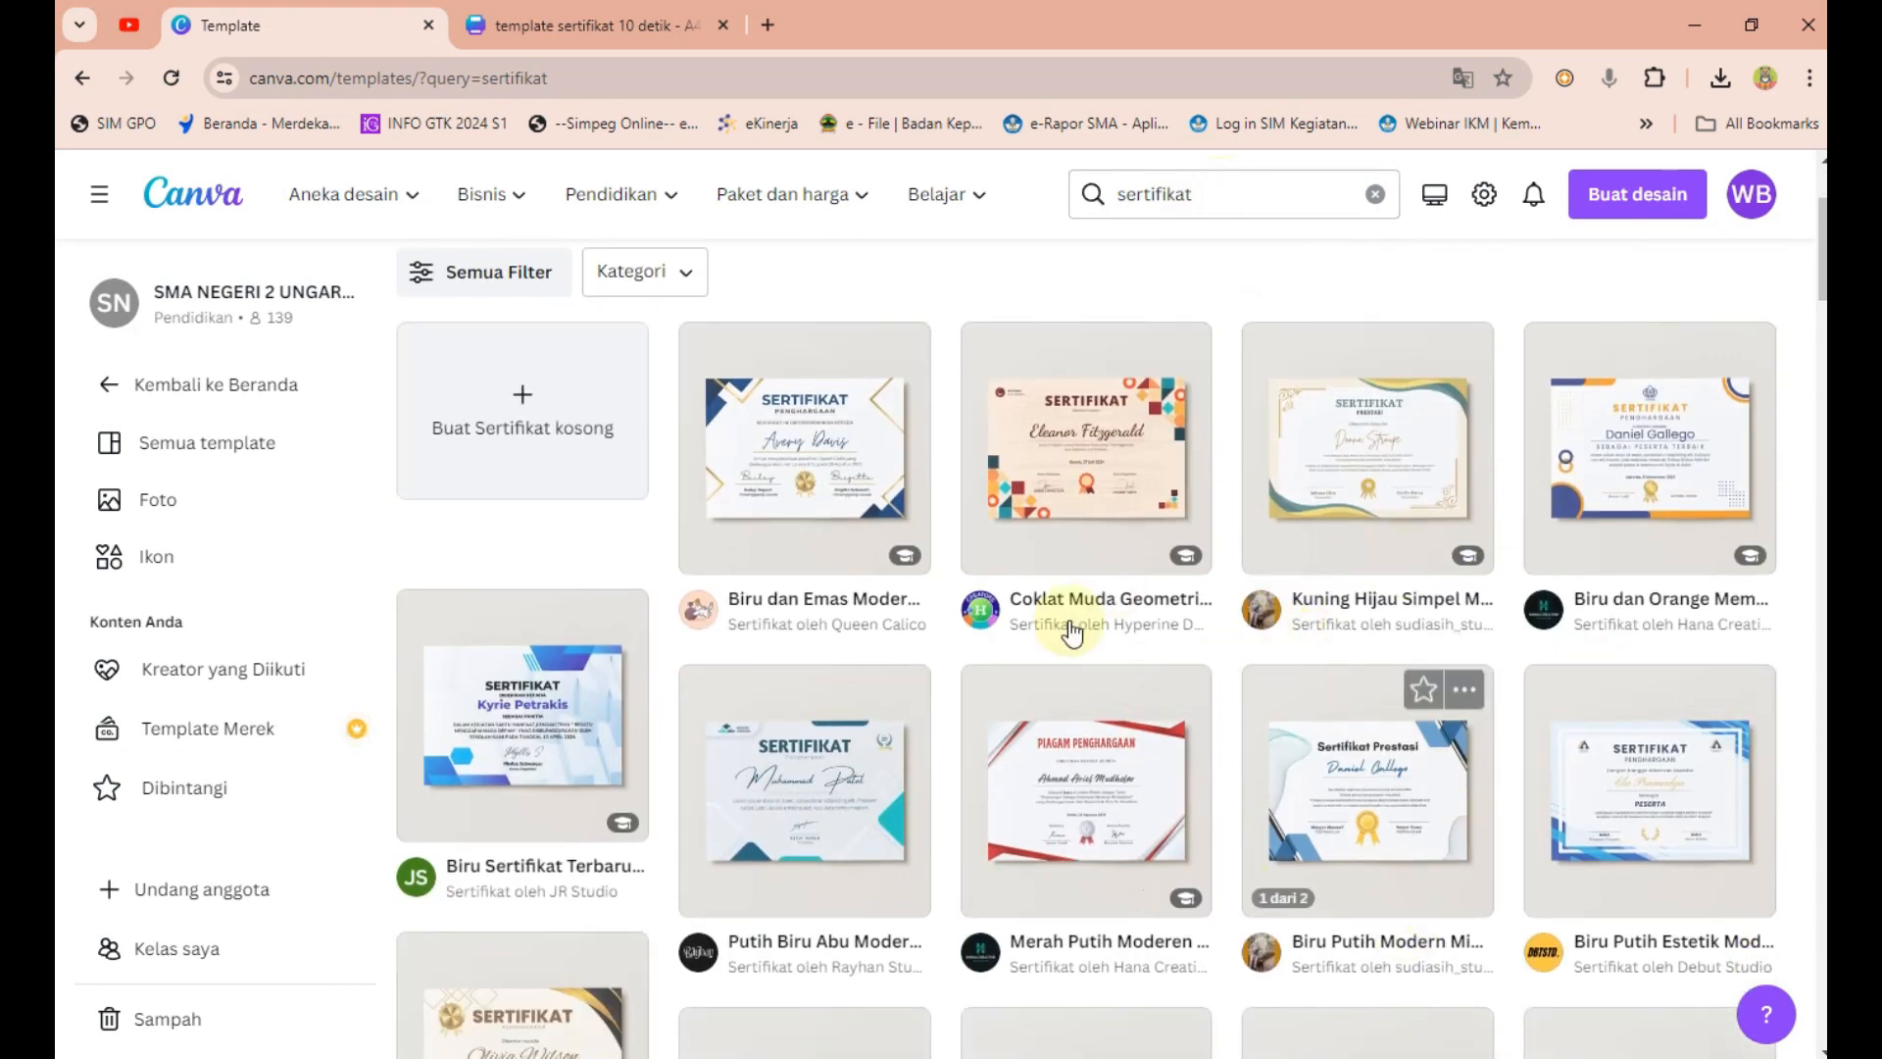
{"action": "scroll", "coordinate": [885, 730], "scroll_direction": "down", "scroll_amount": 5}
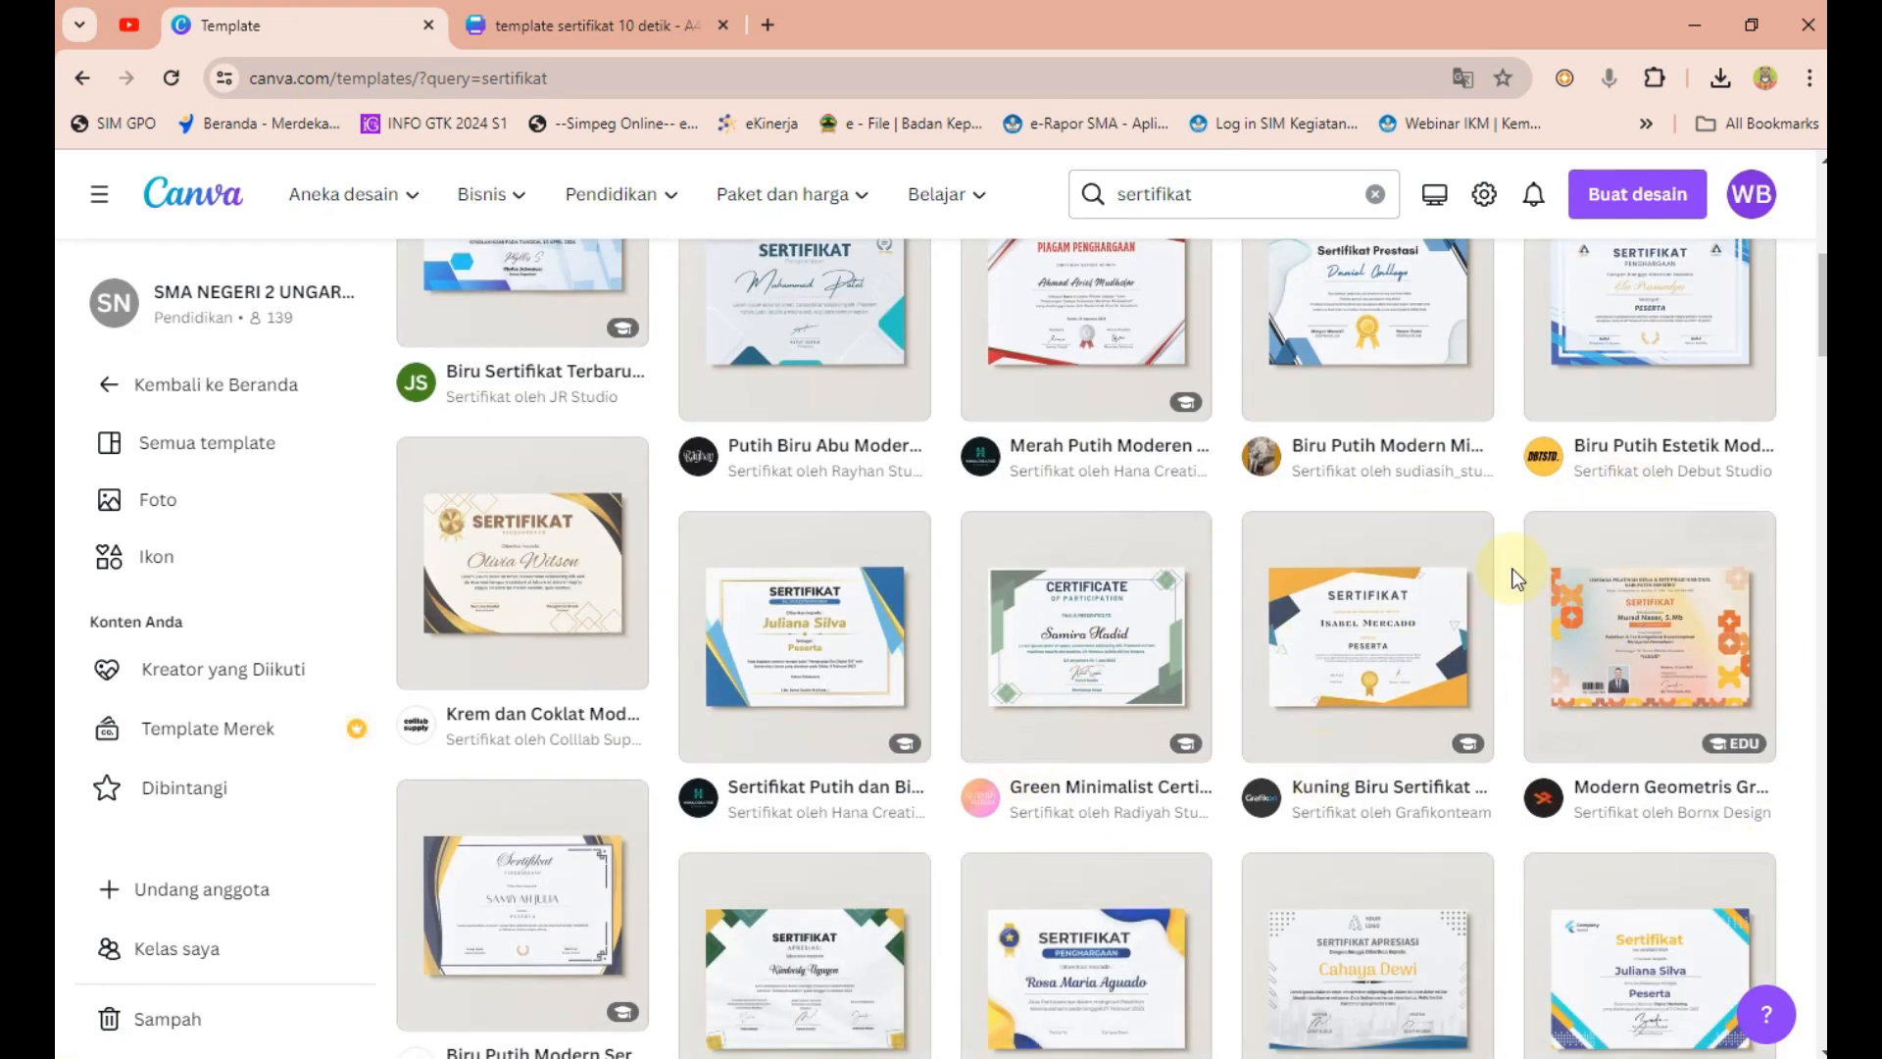
{"action": "left_click", "coordinate": [589, 14]}
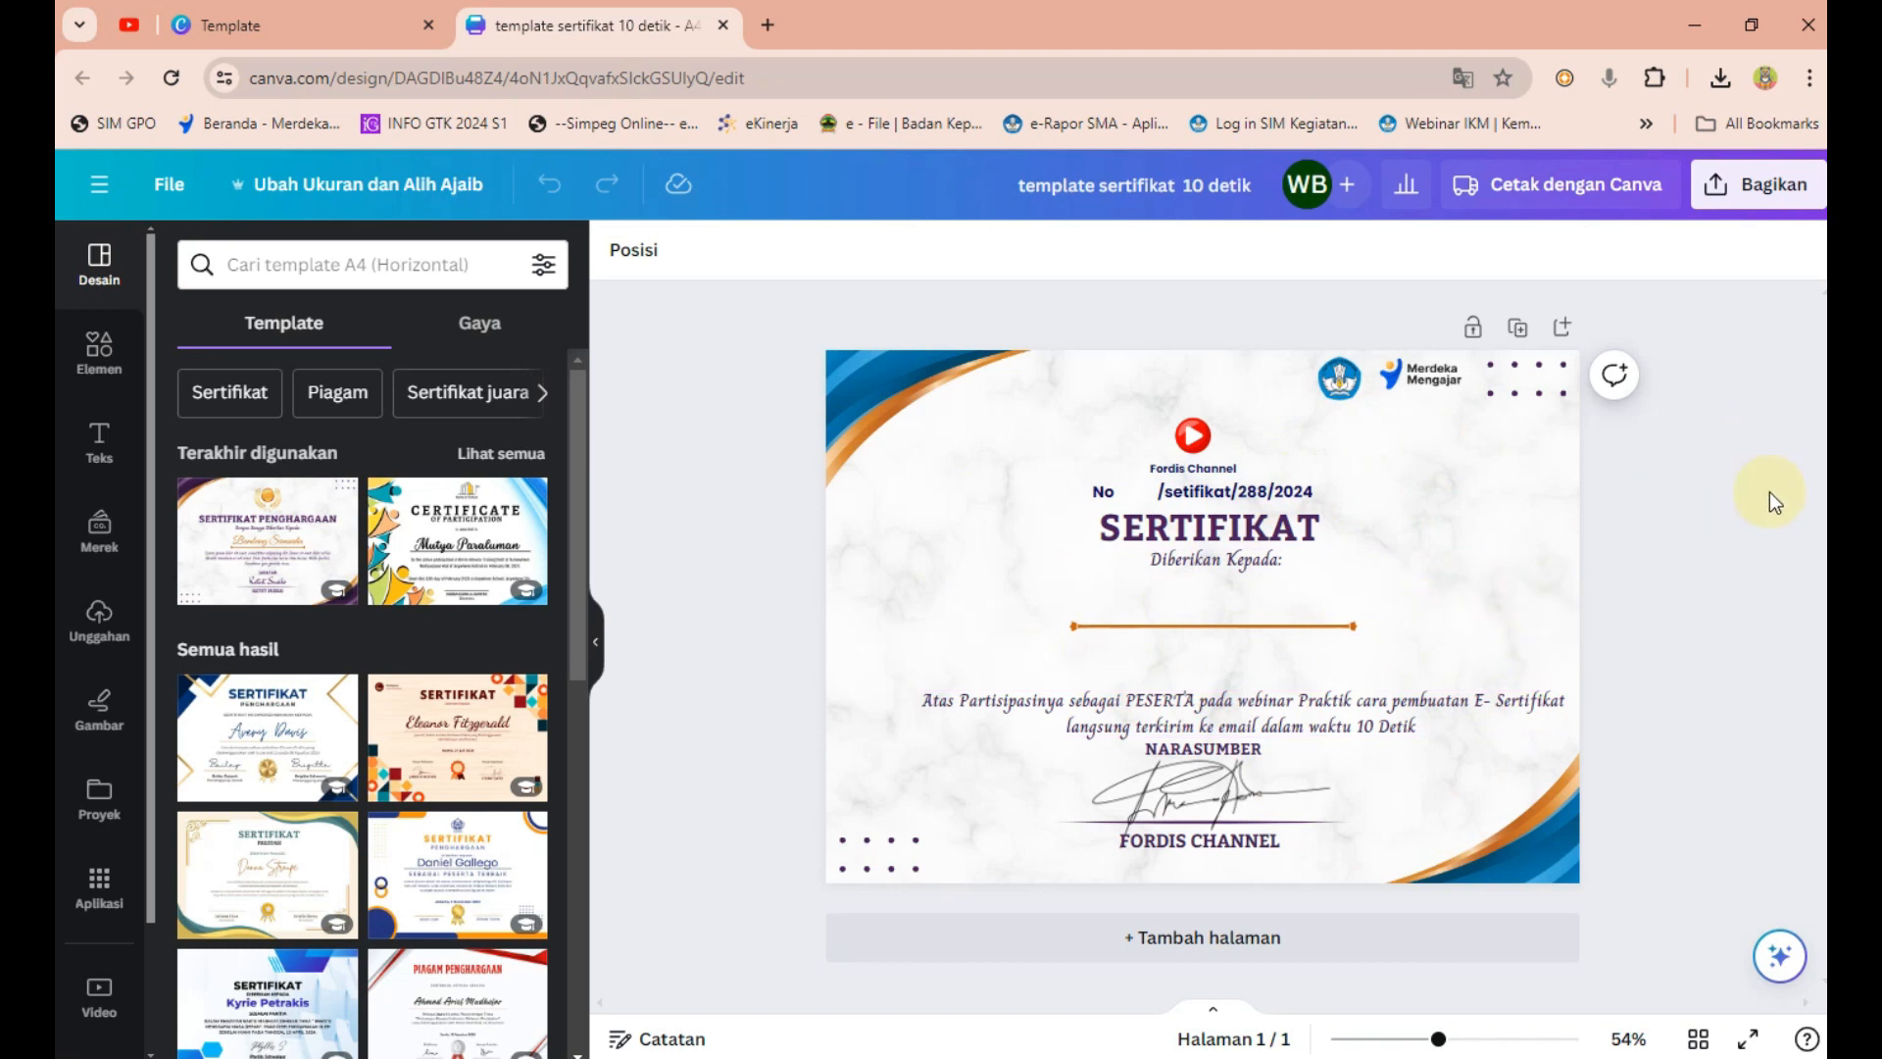
{"action": "left_click", "coordinate": [1736, 521]}
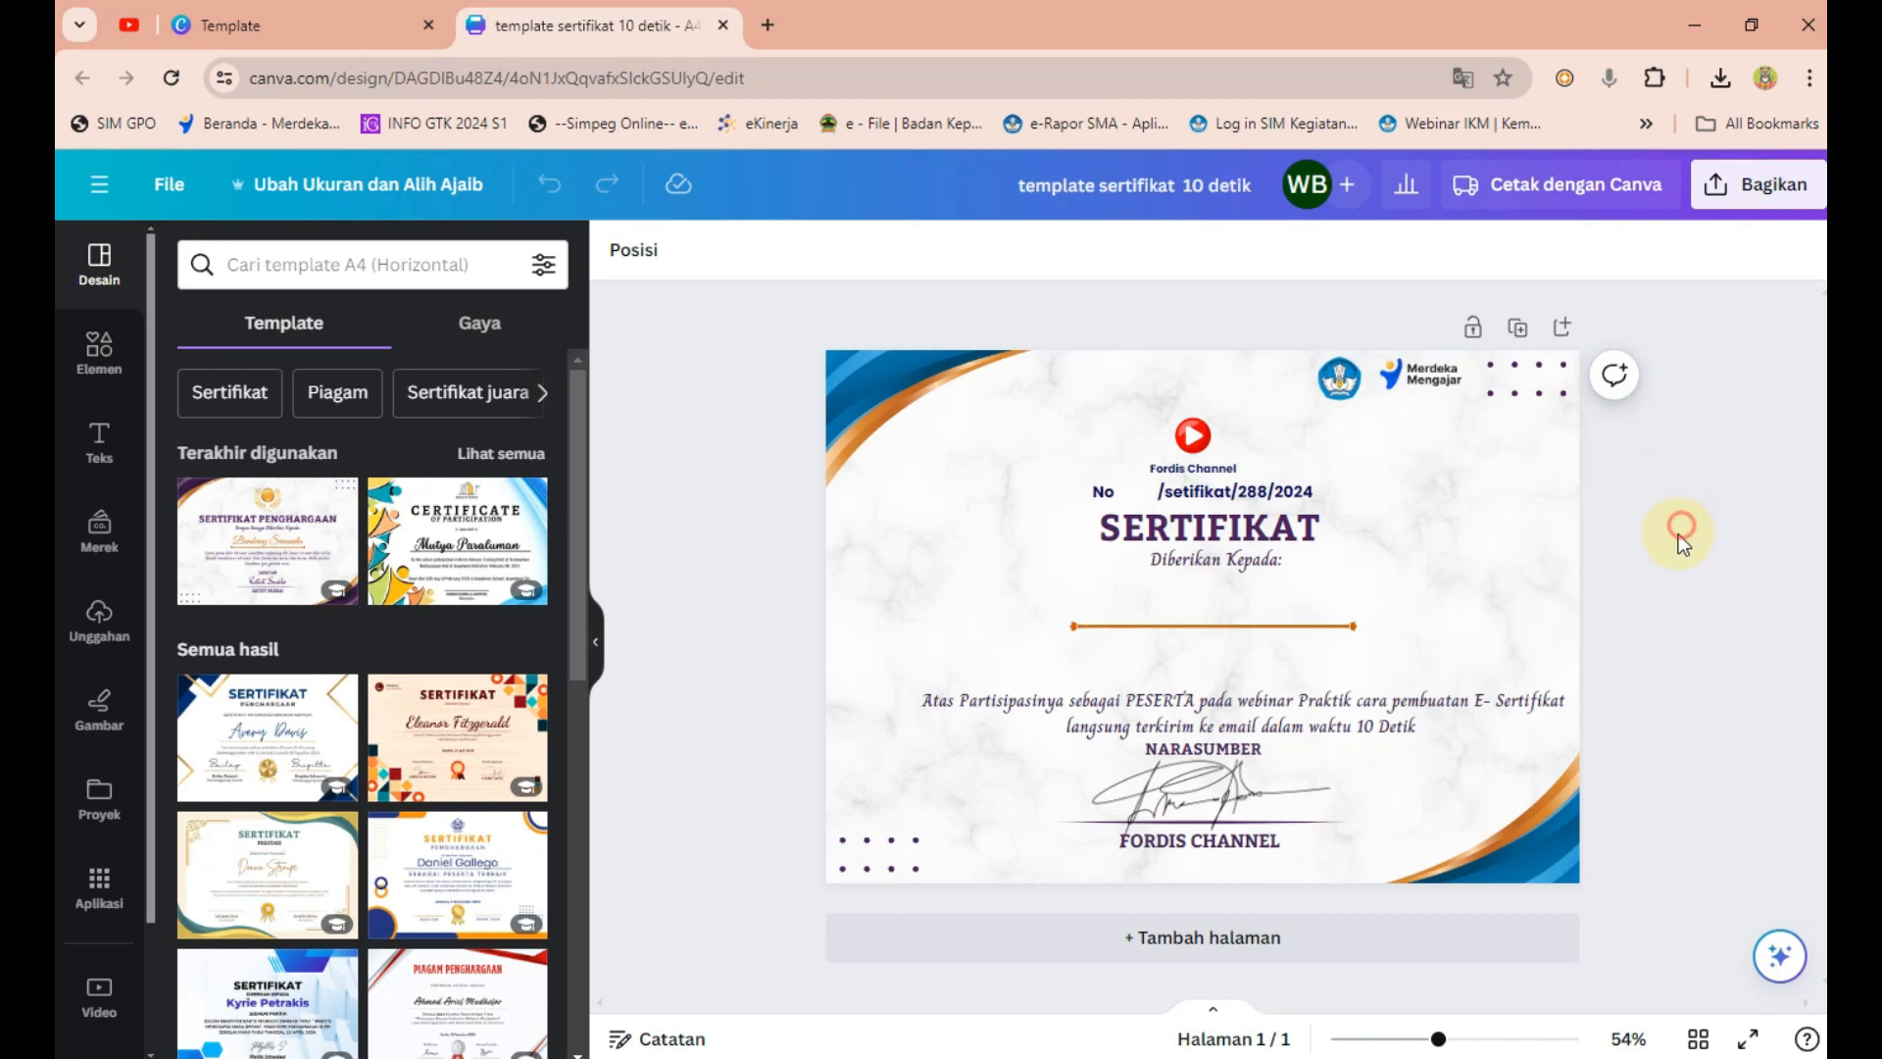
{"action": "left_click", "coordinate": [314, 20]}
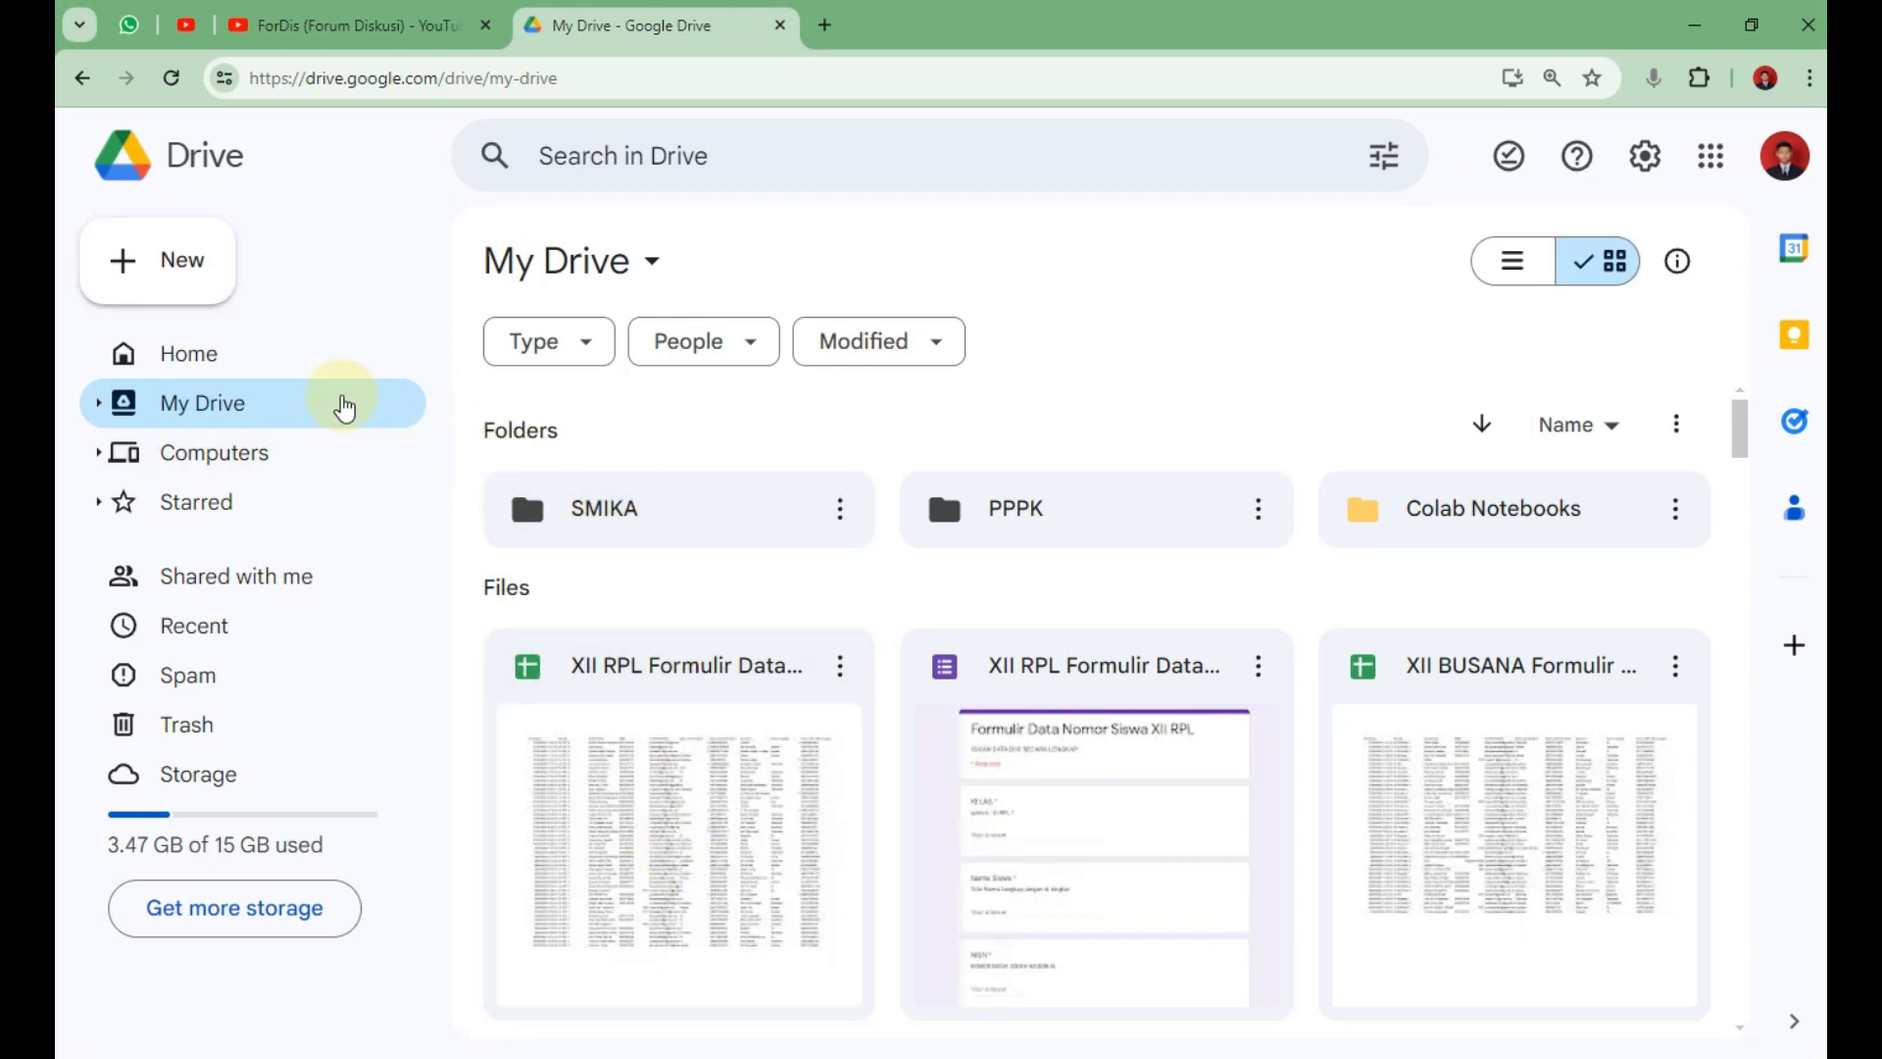
Create a new Drive folder named 'DATA SERTIFIKAT ONLINE'.
{"action": "left_click", "coordinate": [177, 279]}
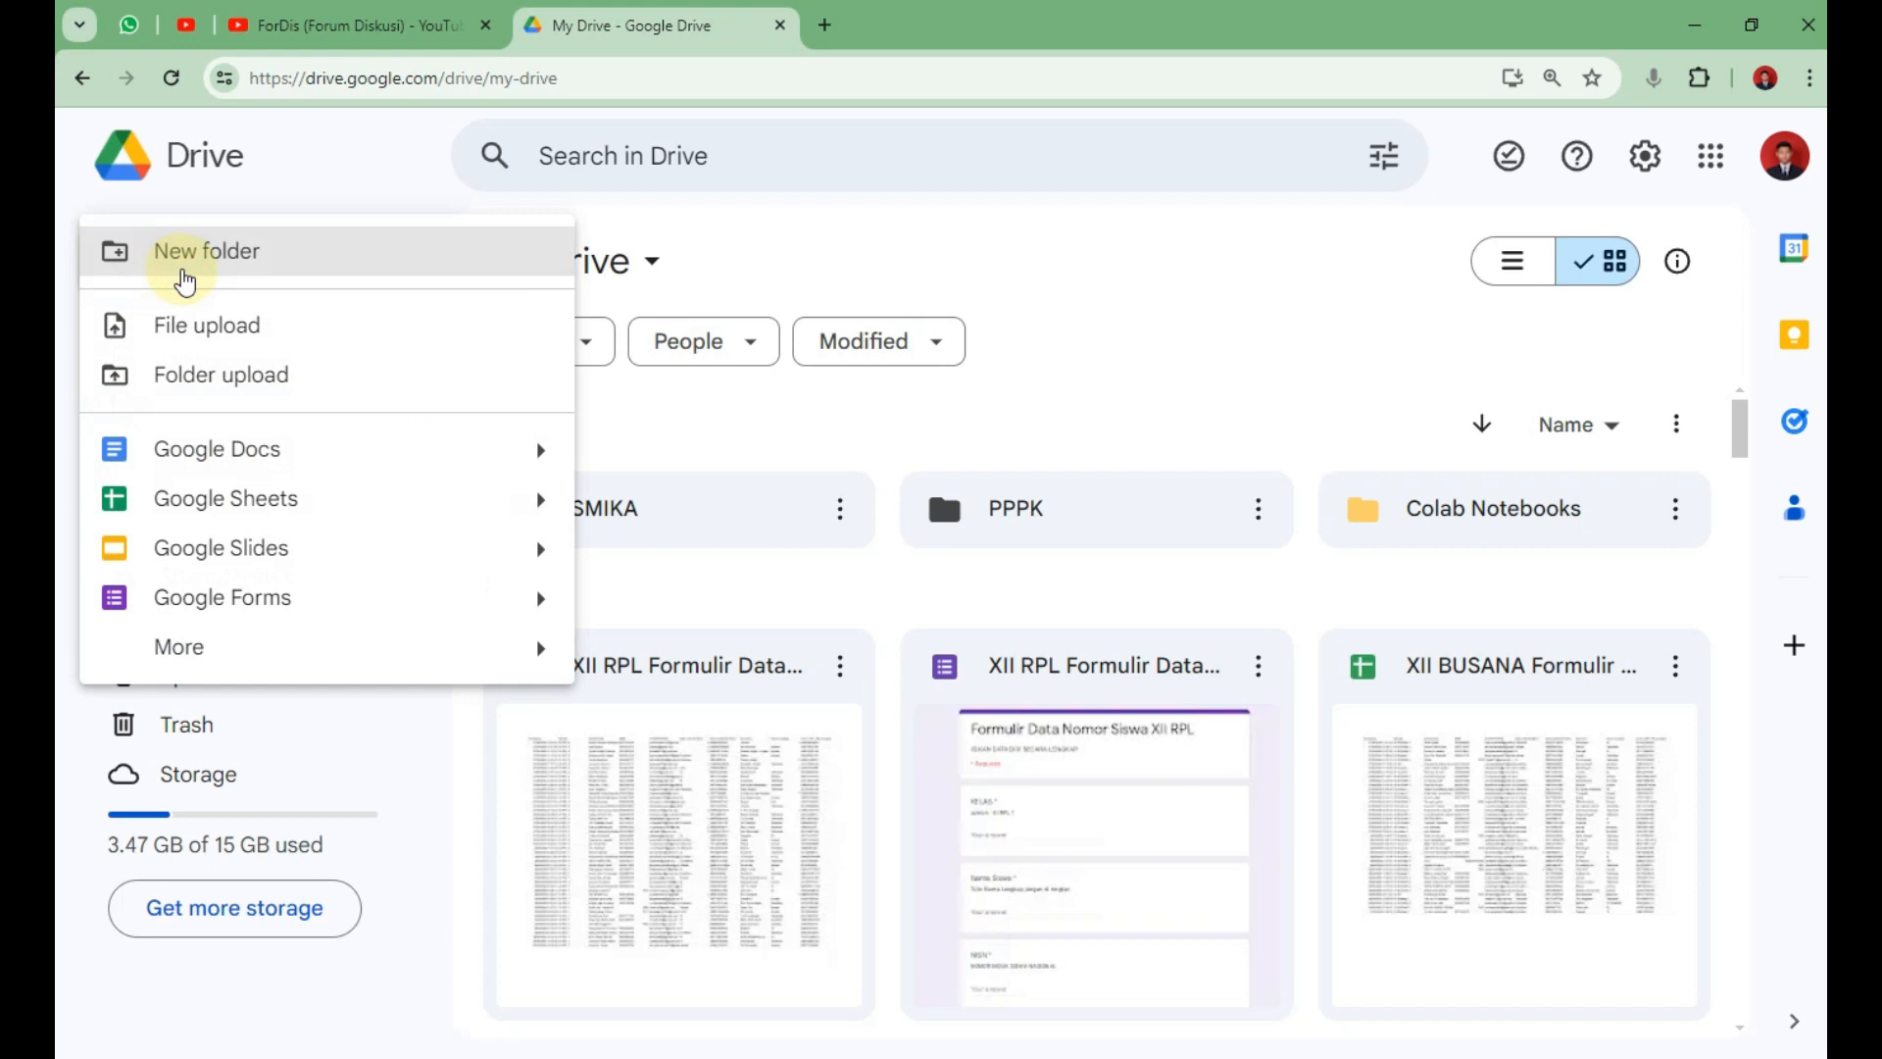
{"action": "left_click", "coordinate": [186, 279]}
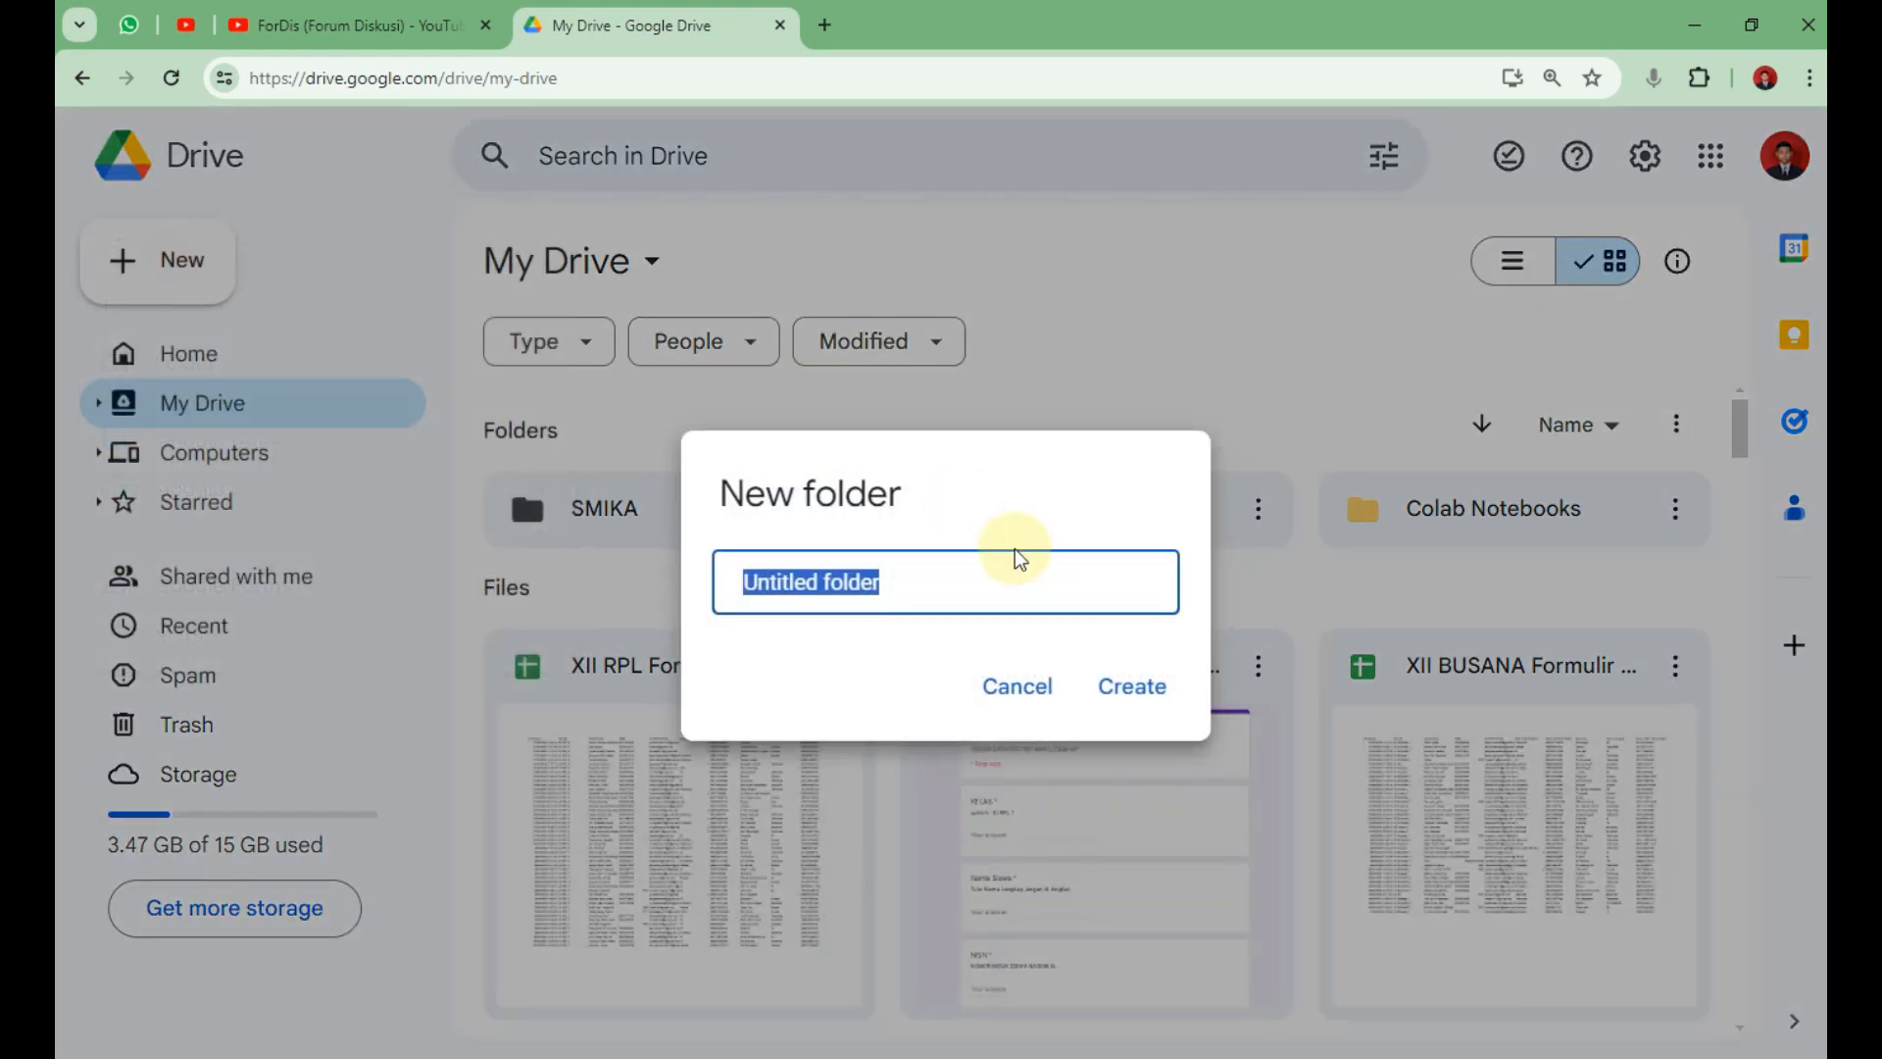
{"action": "type", "text": "DATA"}
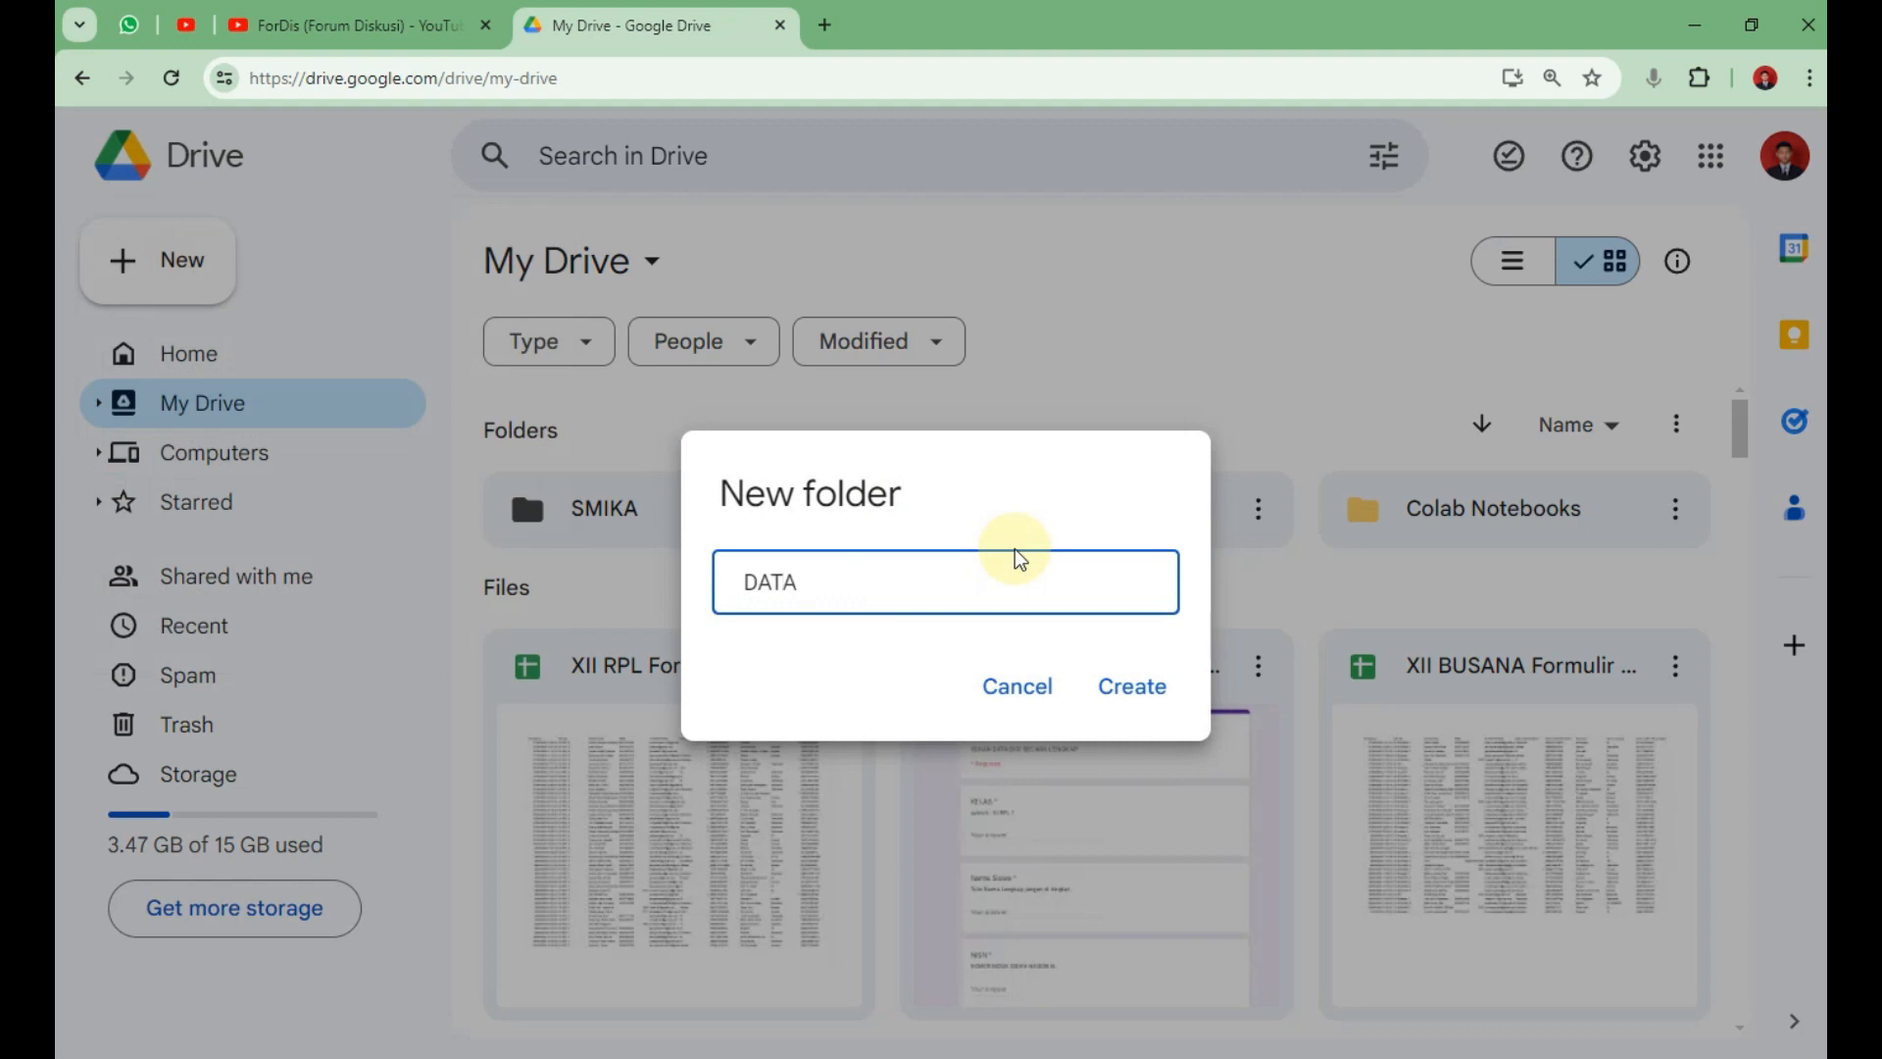
{"action": "type", "text": " SERTIFIKAT ONLINE"}
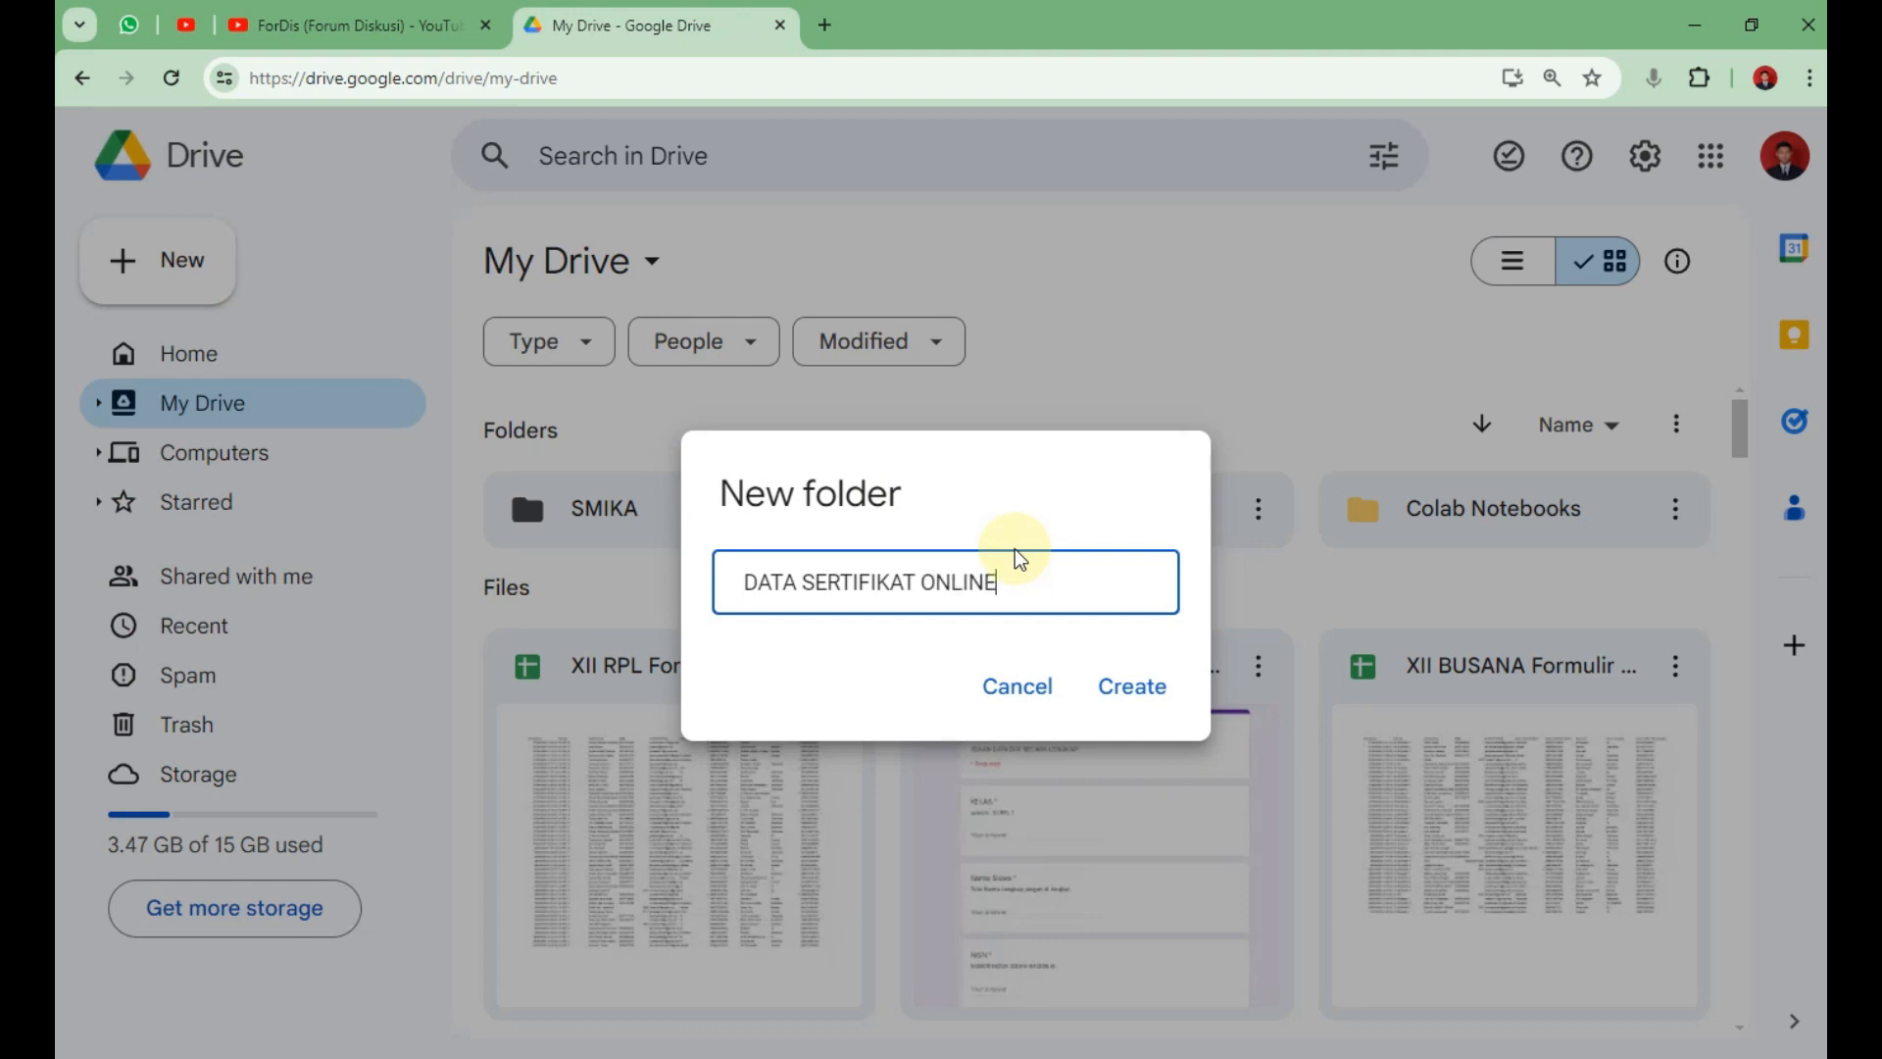
{"action": "left_click", "coordinate": [1176, 691]}
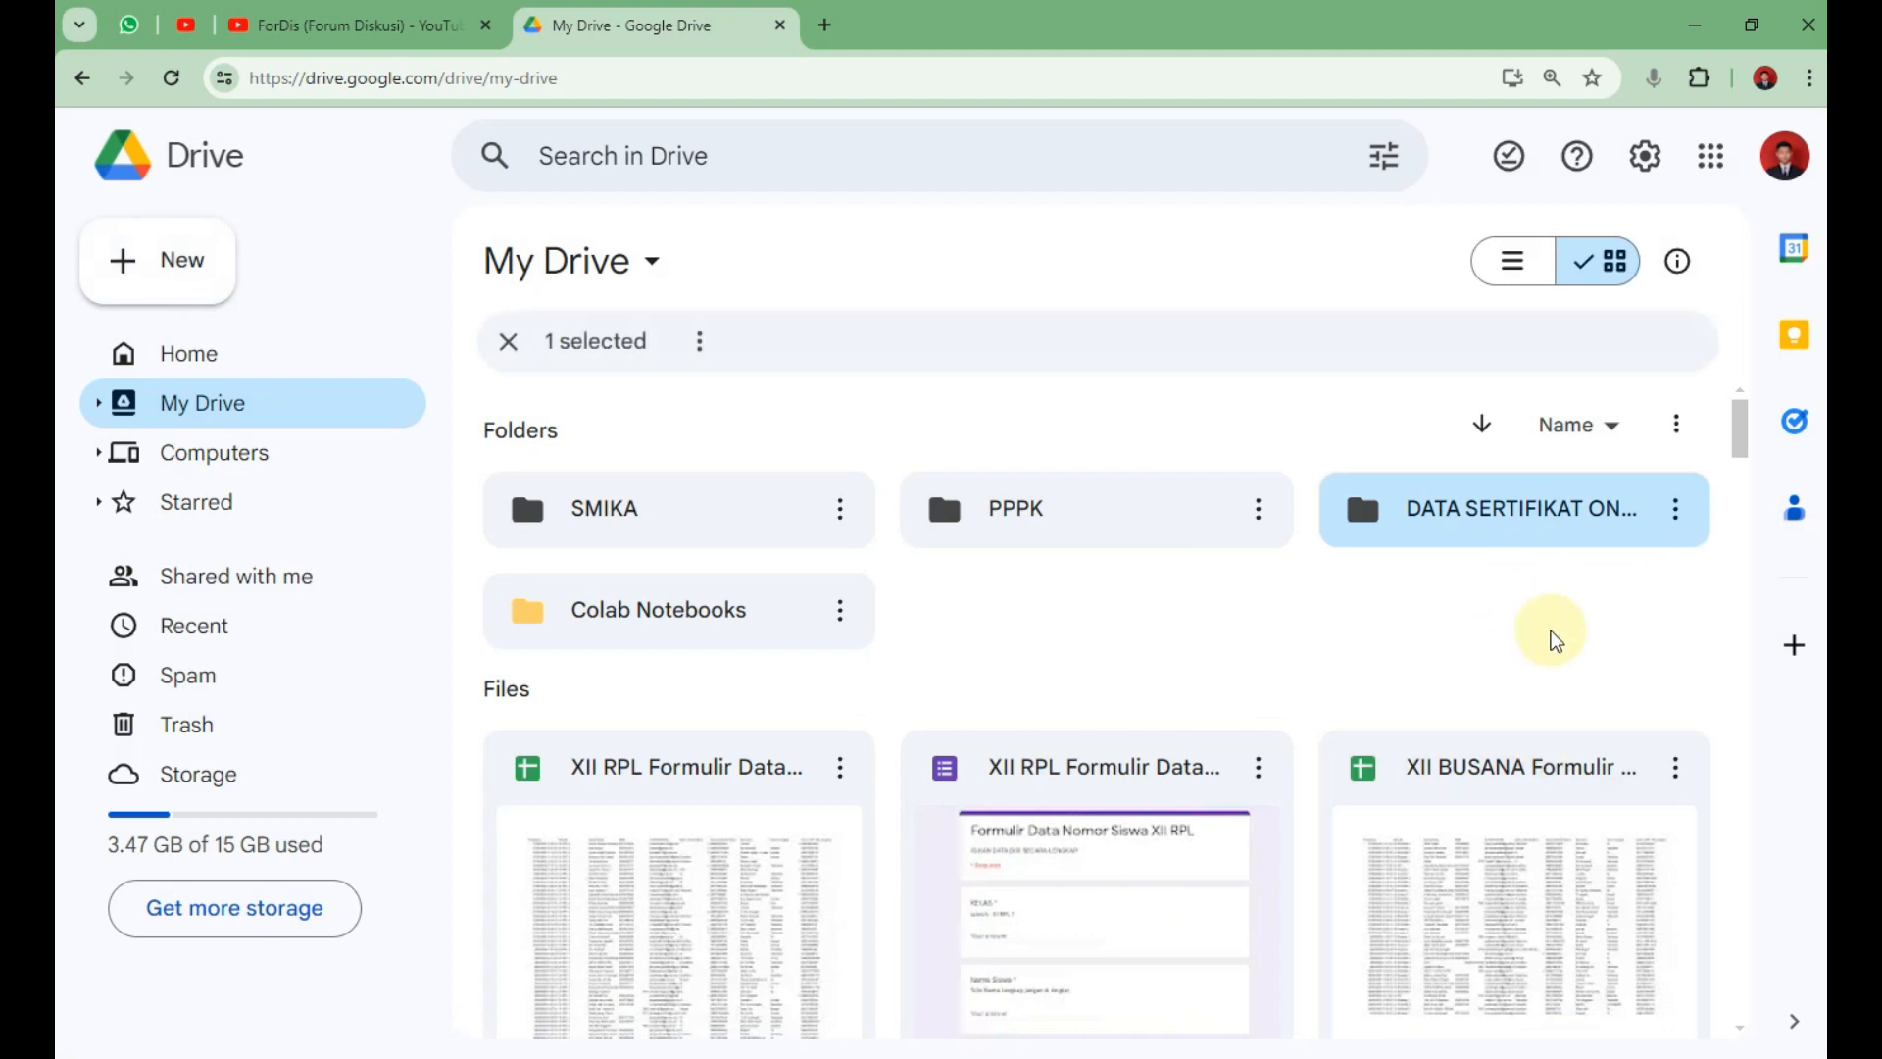
Inside the DATA SERTIFIKAT ONLINE folder, create a blank Google Slides presentation.
{"action": "double_click", "coordinate": [1525, 524]}
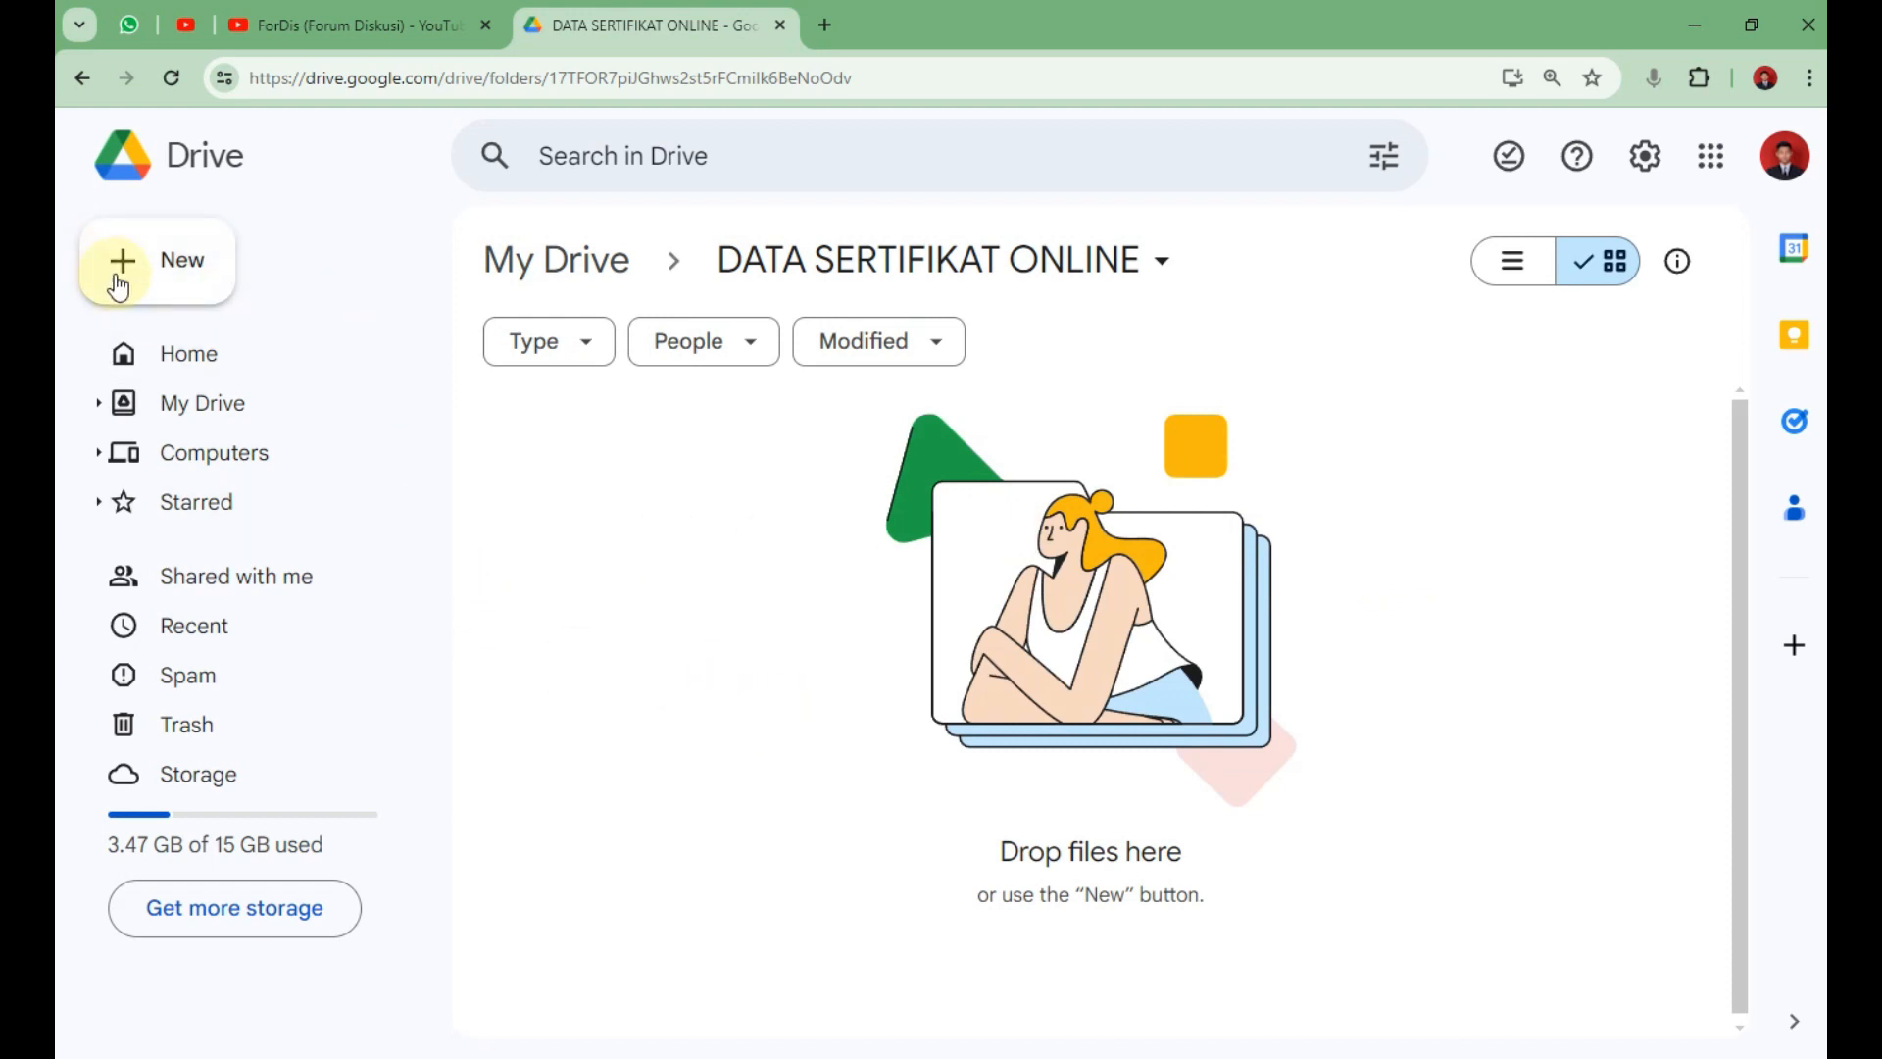
{"action": "left_click", "coordinate": [160, 288]}
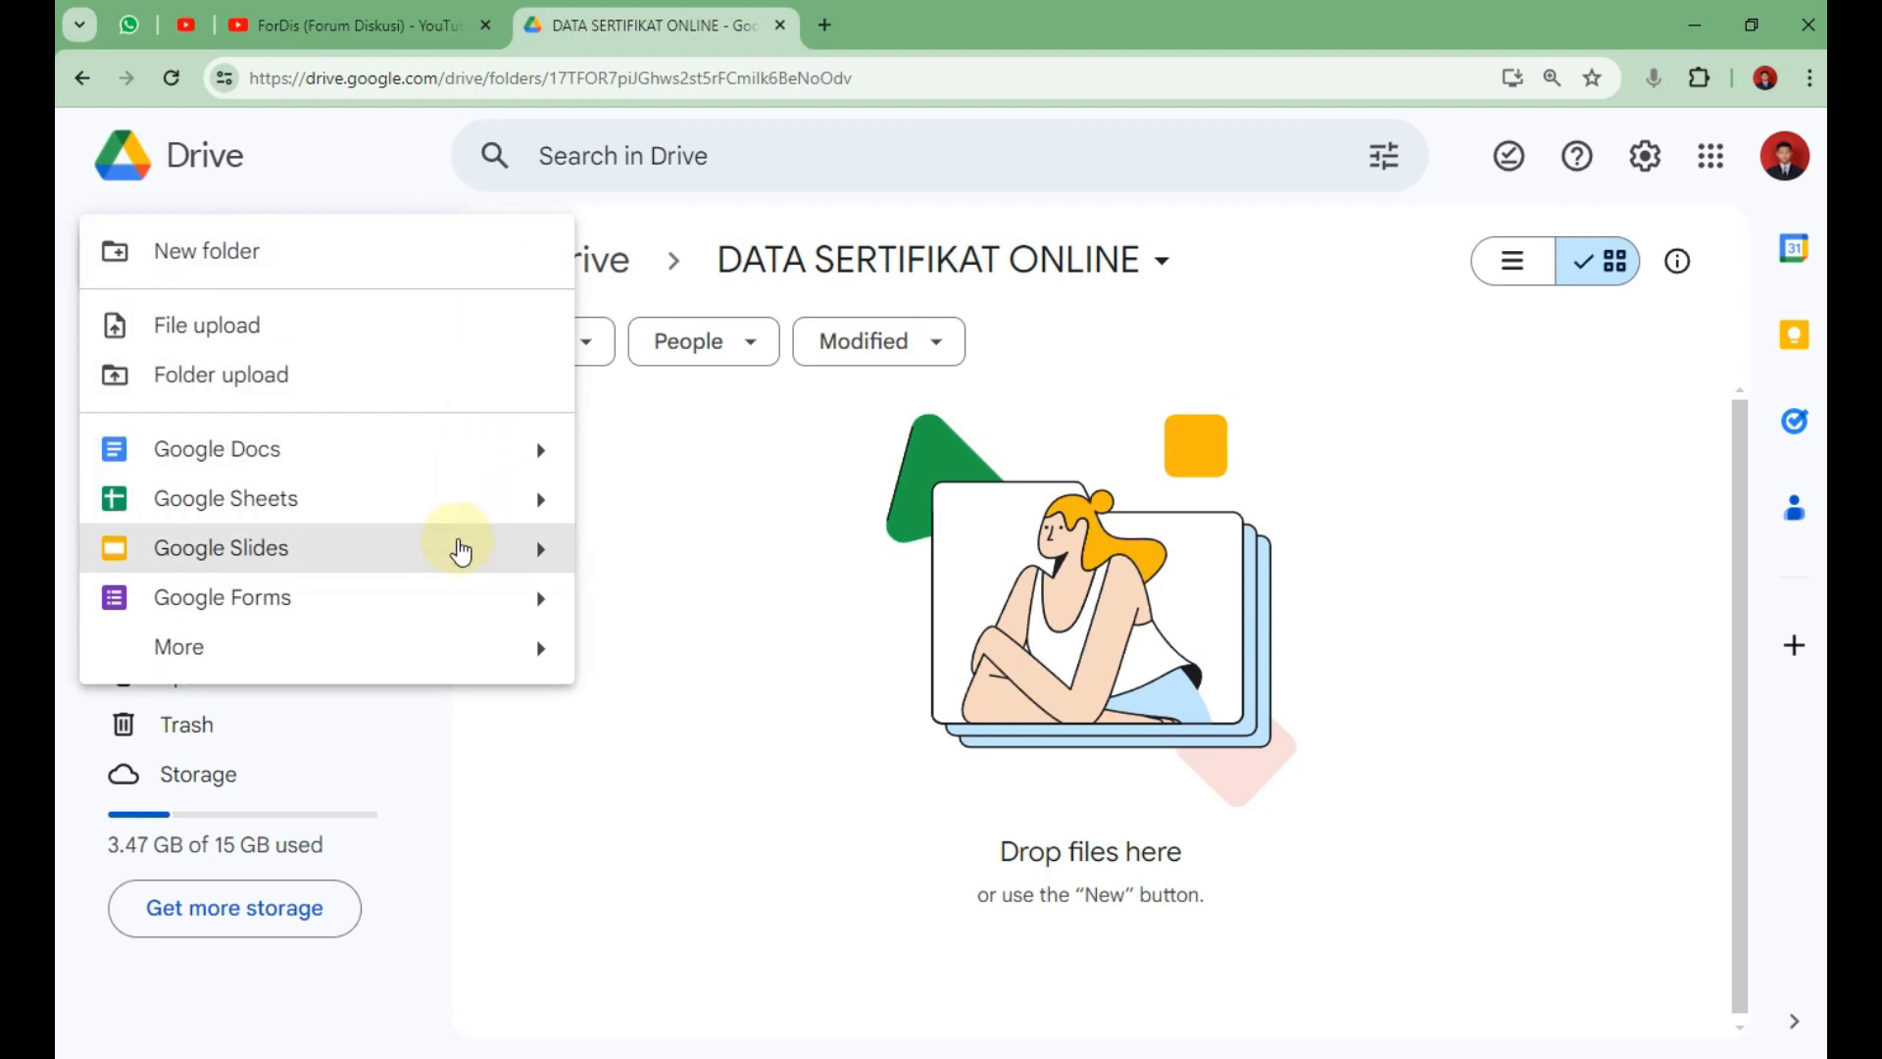
{"action": "left_click", "coordinate": [457, 541]}
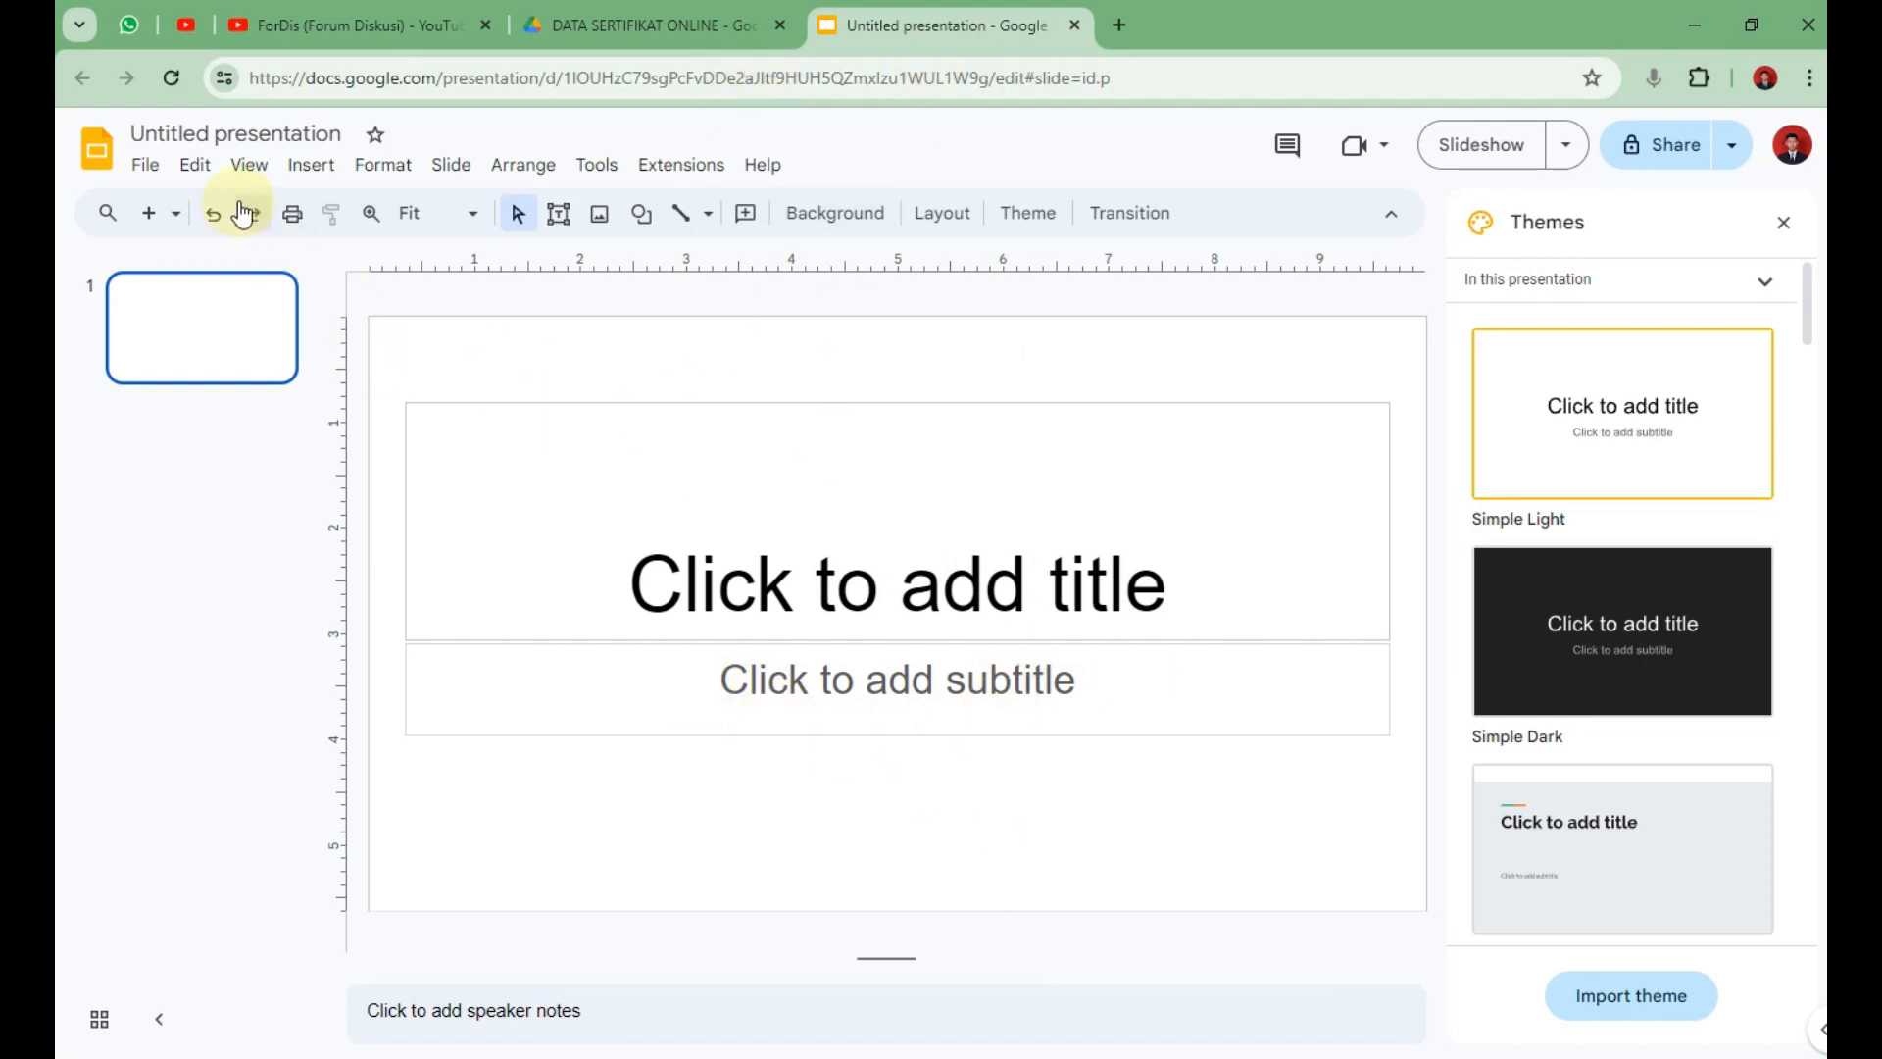
Upload the 'template sertifikat 10 detik' image from the computer onto the slide.
{"action": "left_click", "coordinate": [604, 230]}
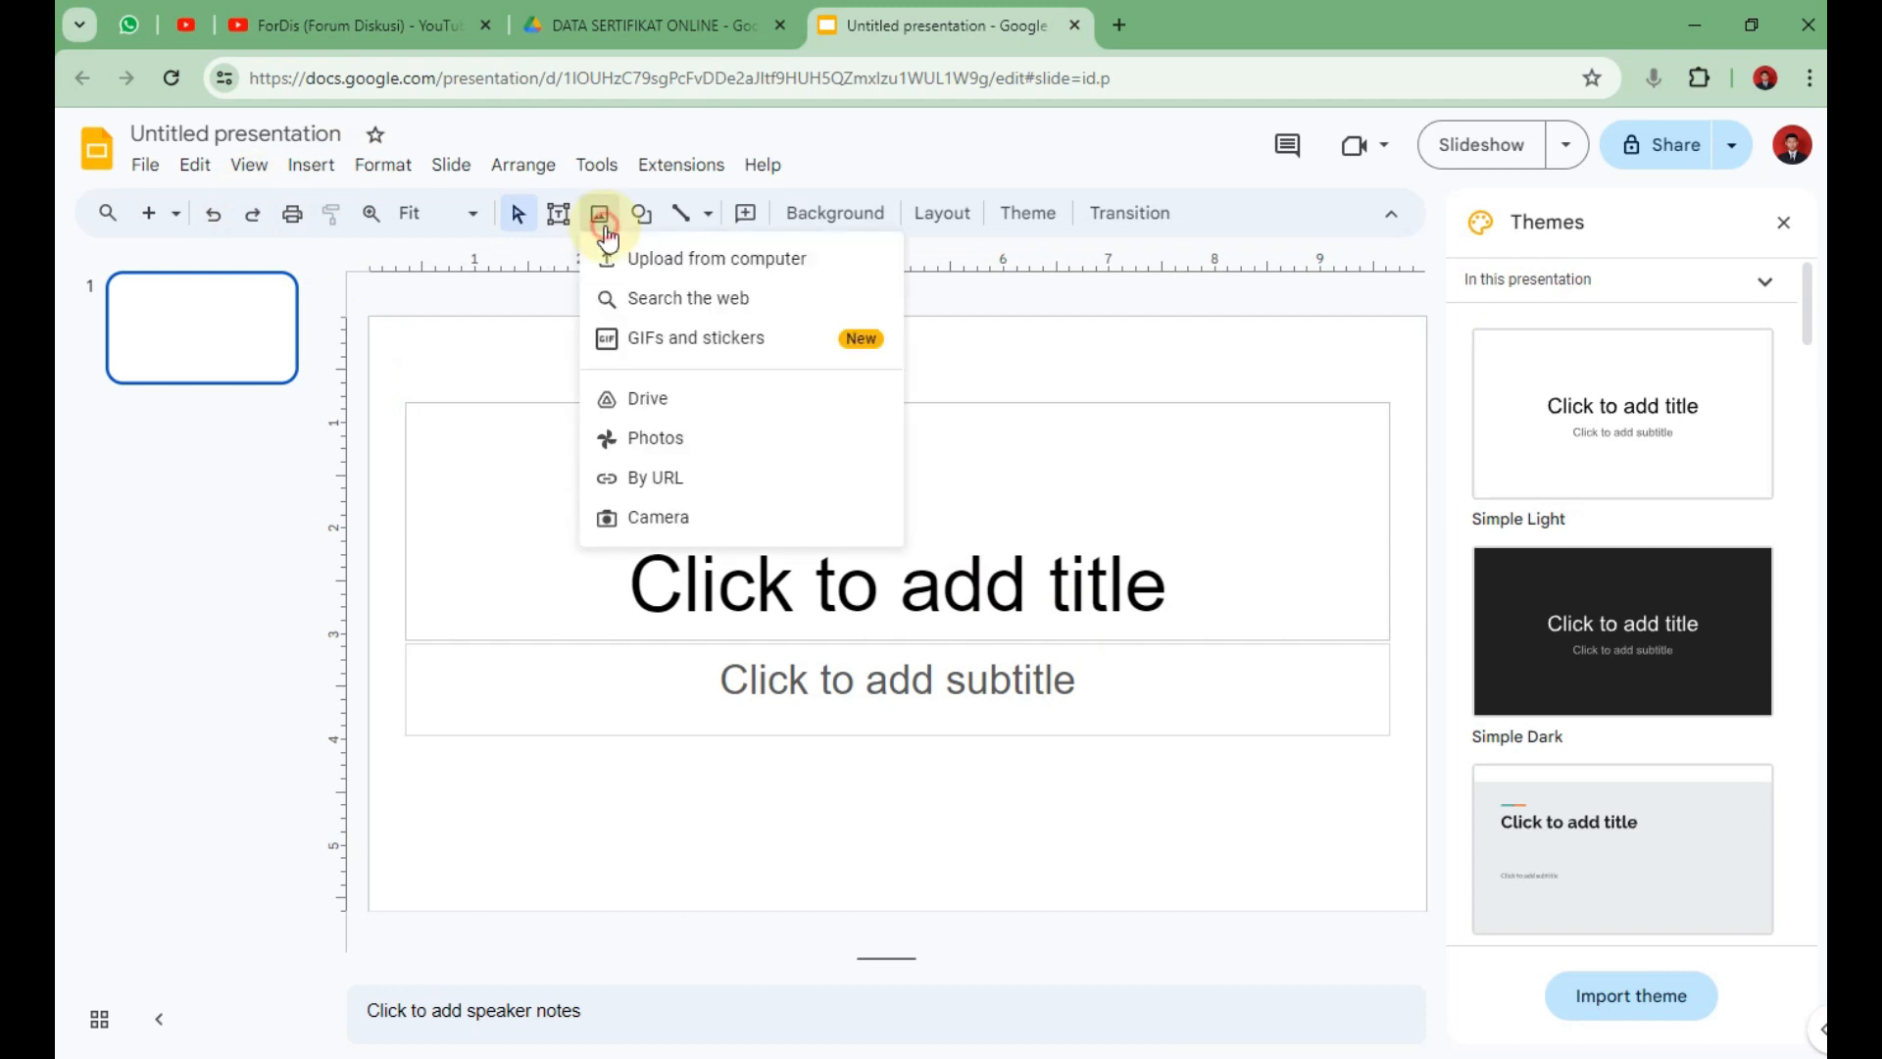
{"action": "left_click", "coordinate": [686, 258]}
{"action": "double_click", "coordinate": [360, 252]}
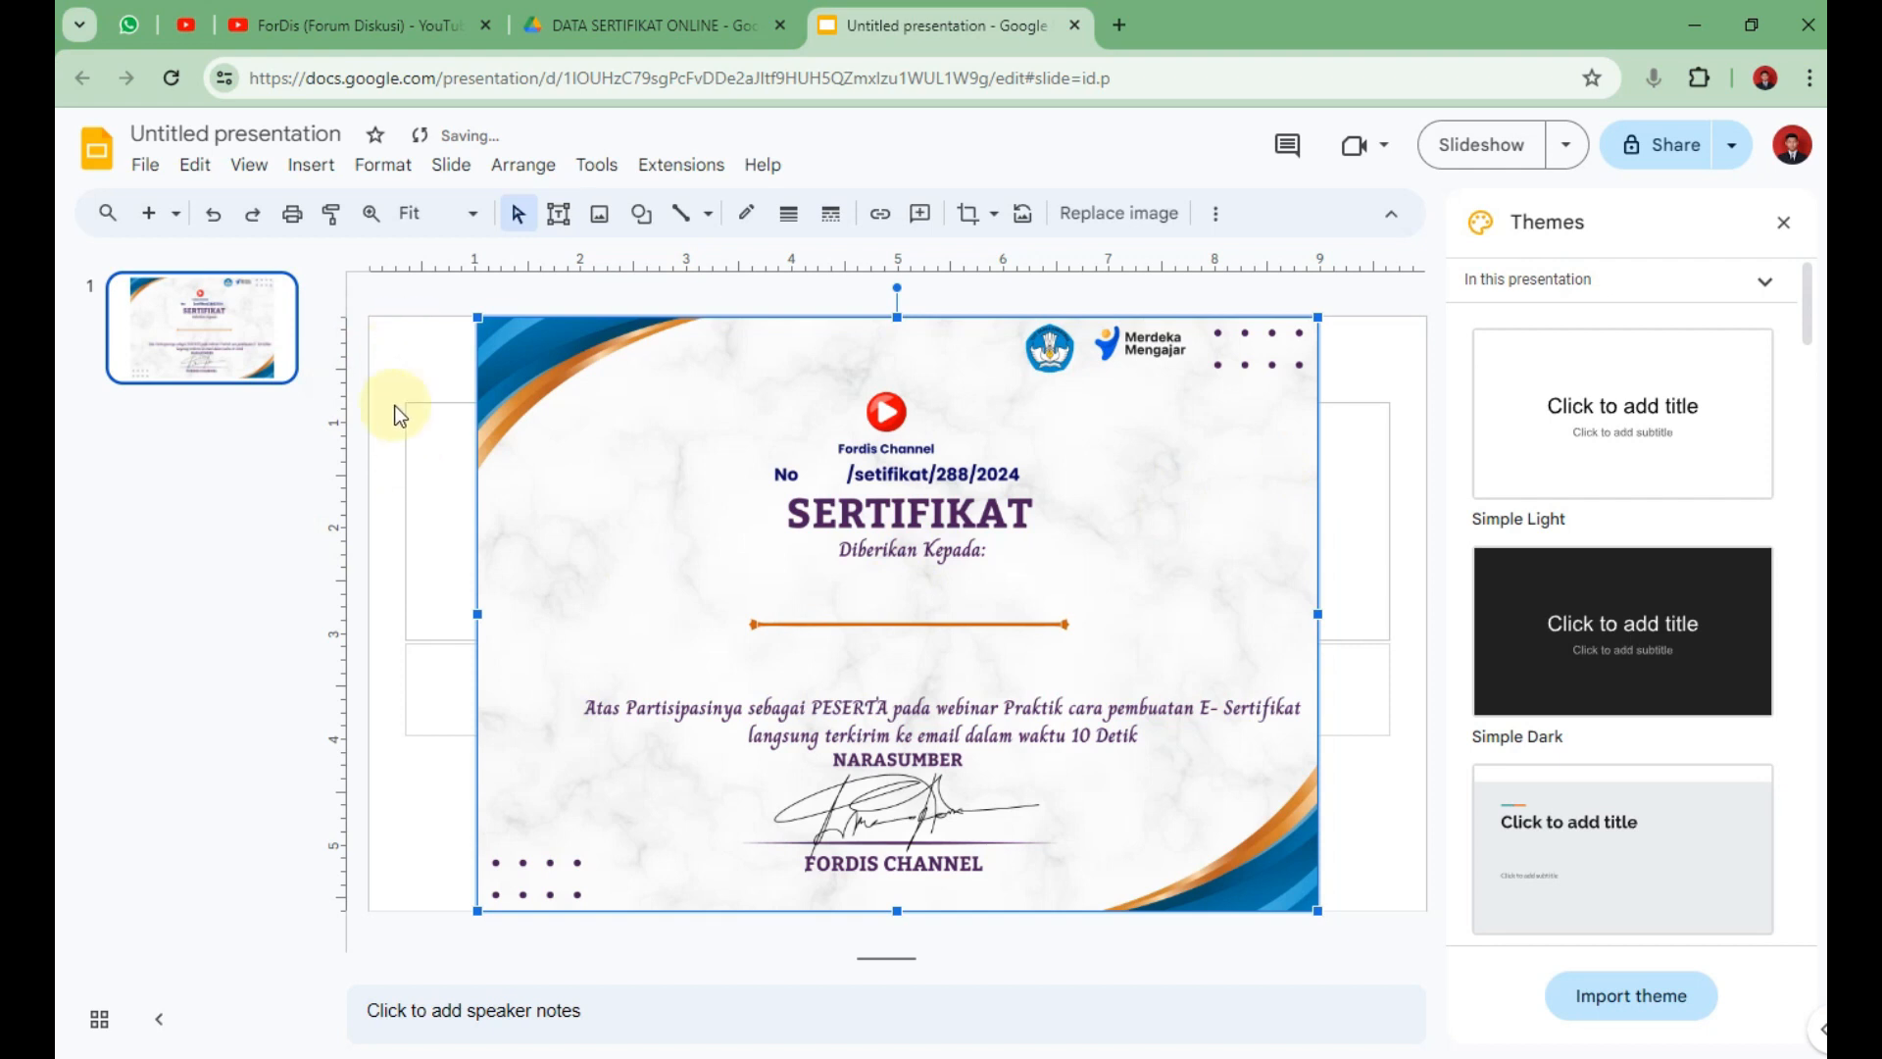
{"action": "left_click", "coordinate": [392, 336]}
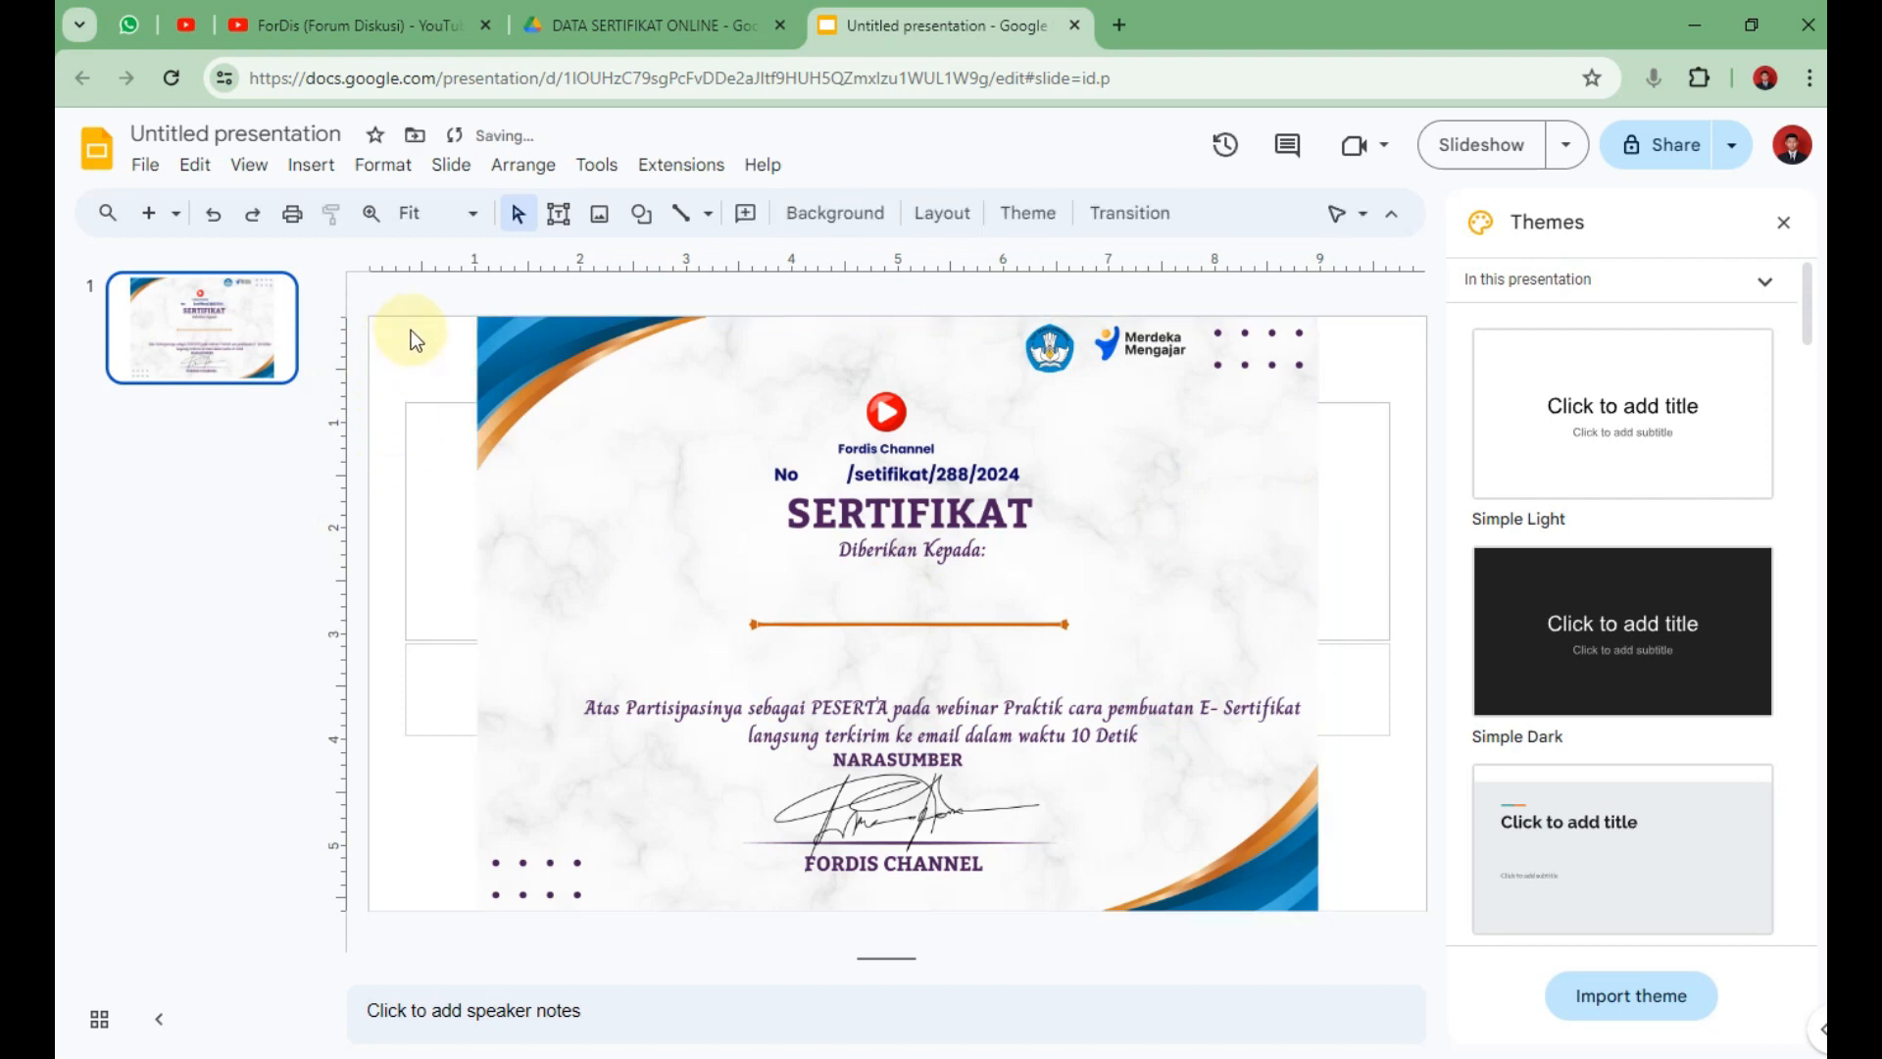
{"action": "left_click", "coordinate": [792, 403]}
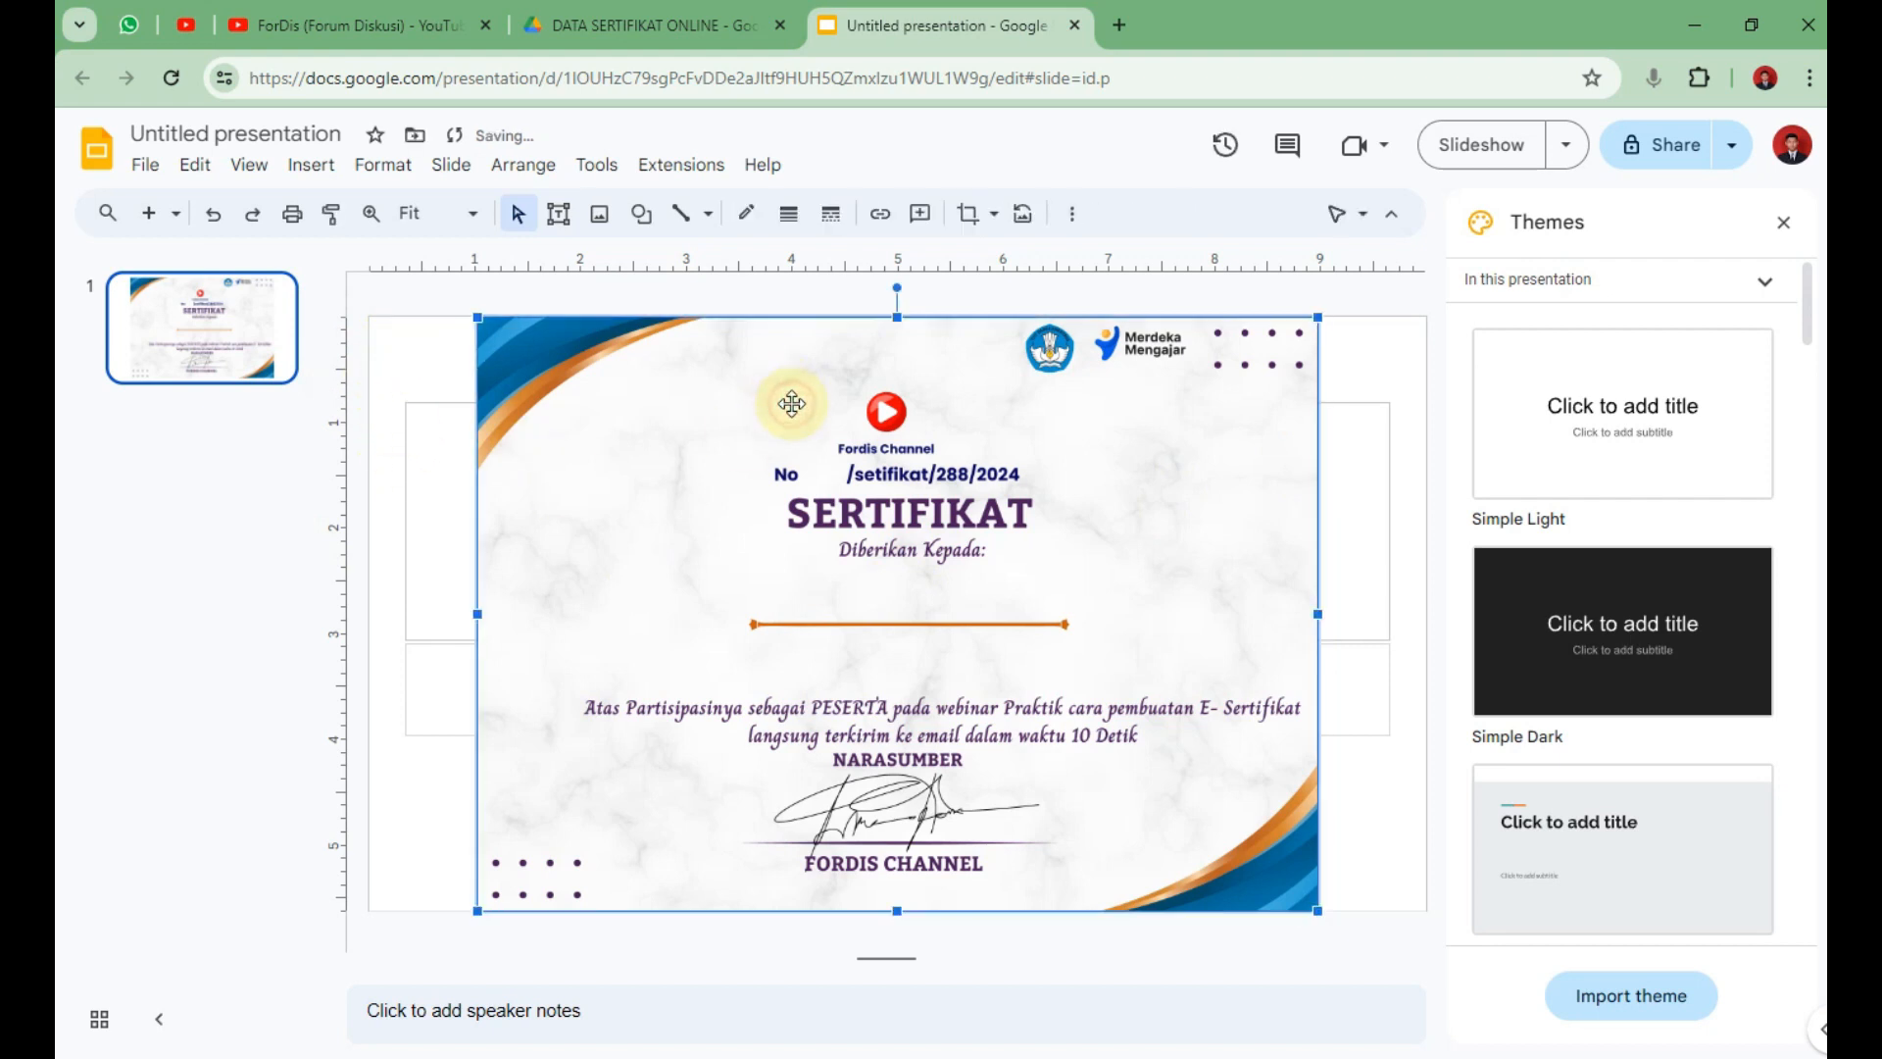
Change the slide size to a custom 10 × 7 inches.
{"action": "left_click", "coordinate": [145, 167]}
{"action": "left_click", "coordinate": [315, 902]}
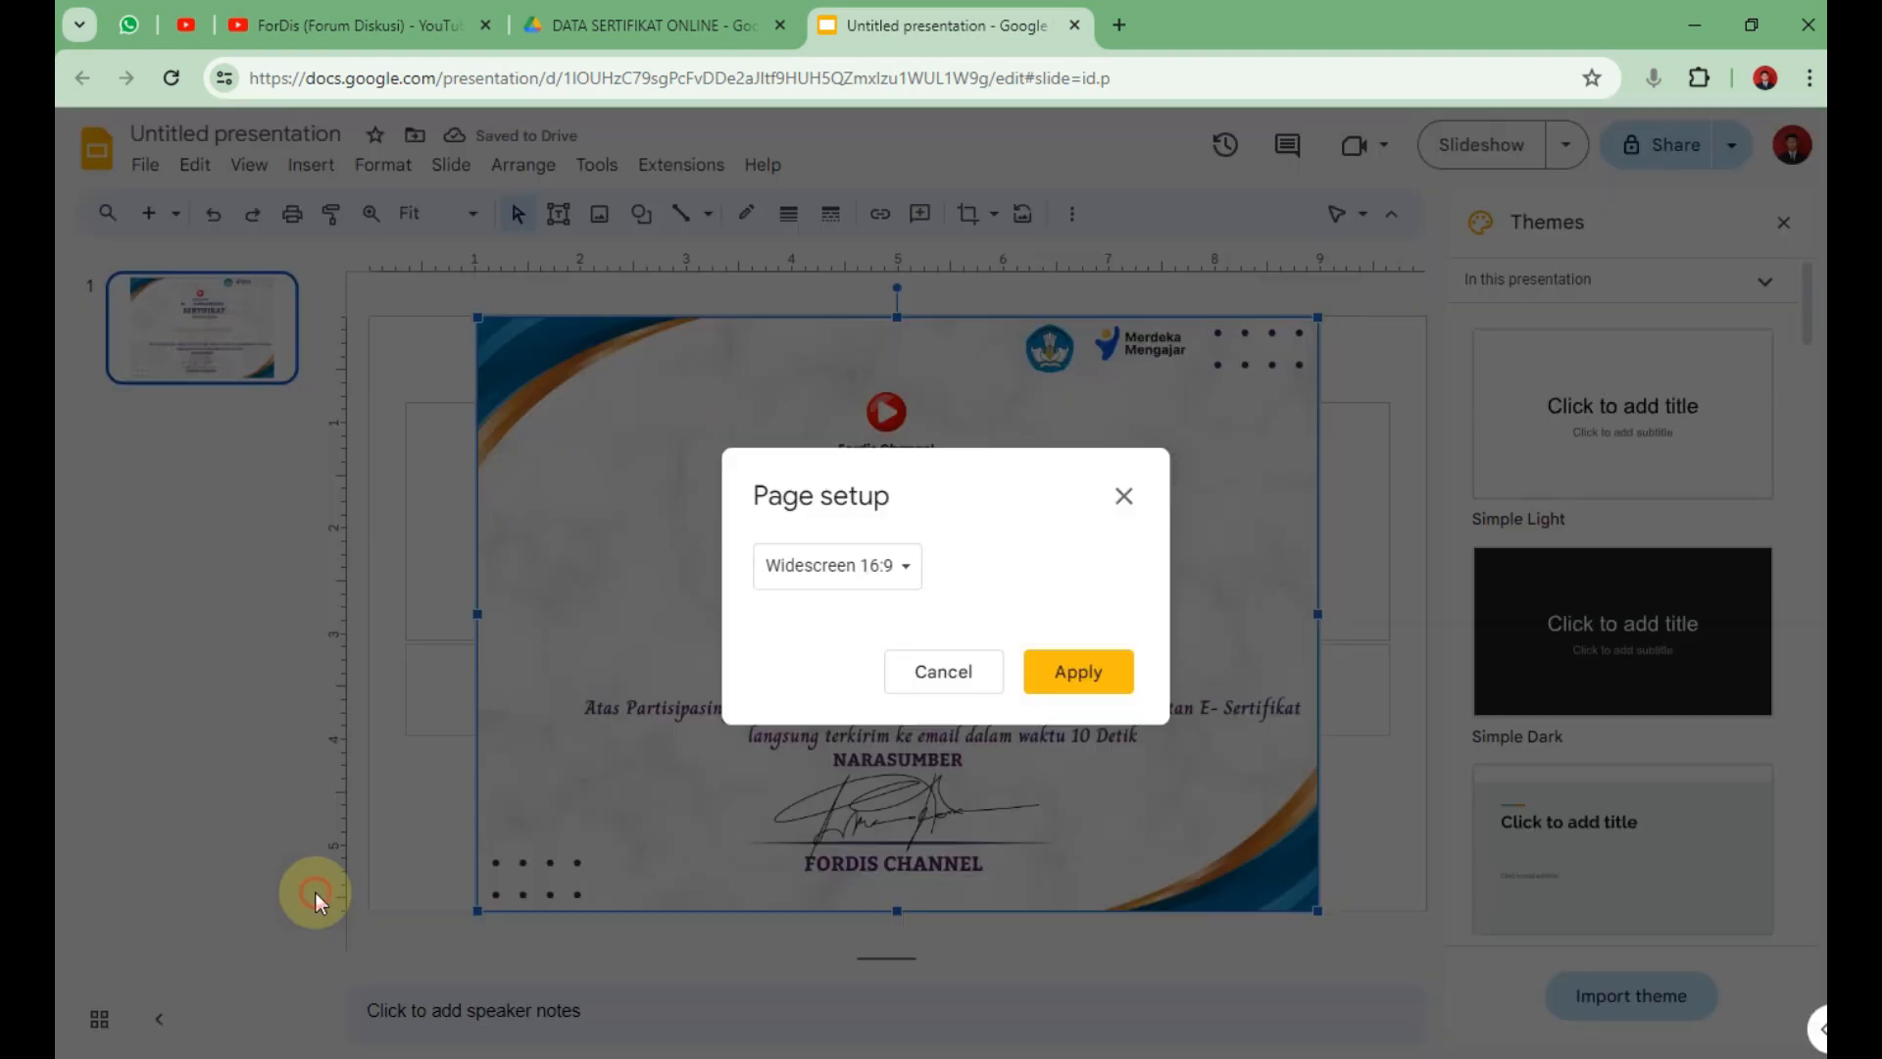
{"action": "left_click", "coordinate": [895, 570]}
{"action": "left_click", "coordinate": [907, 686]}
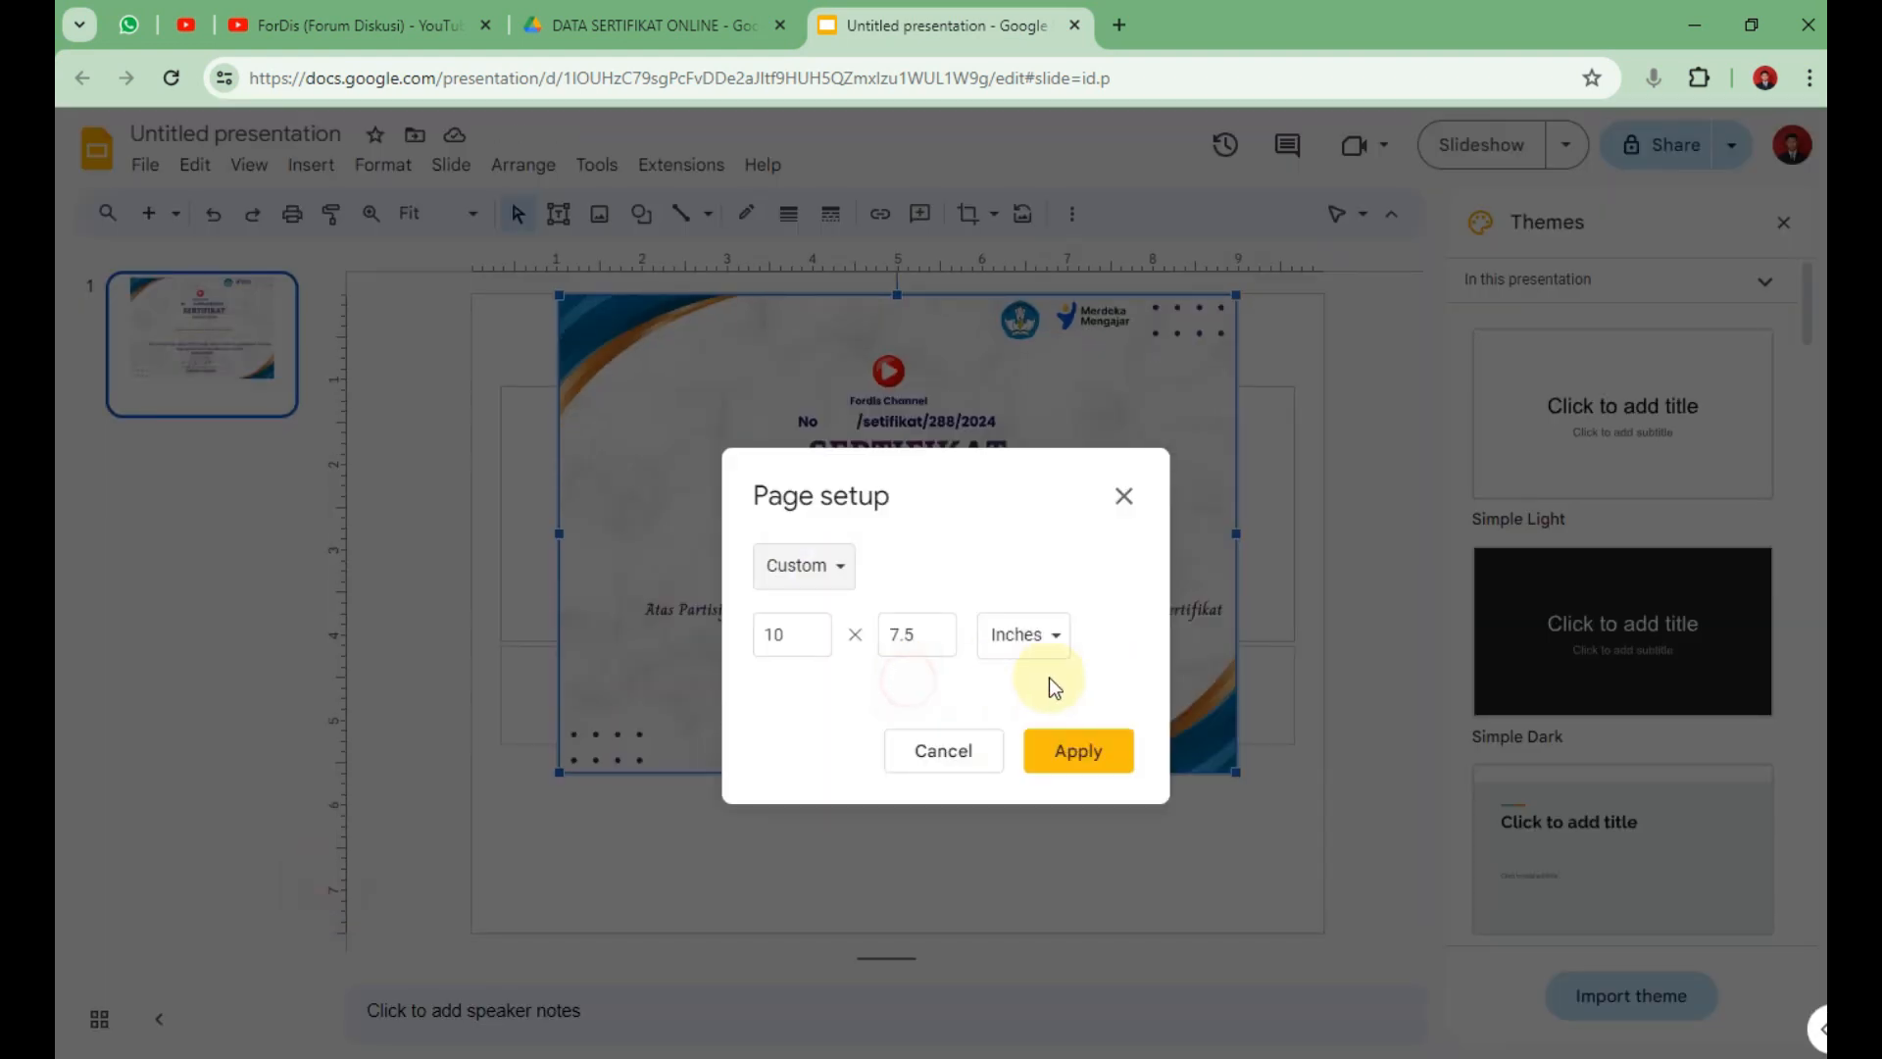
{"action": "left_click", "coordinate": [929, 634]}
{"action": "double_click", "coordinate": [931, 634]}
{"action": "left_click", "coordinate": [930, 634]}
{"action": "key", "text": "BackSpace"}
{"action": "key", "text": "BackSpace"}
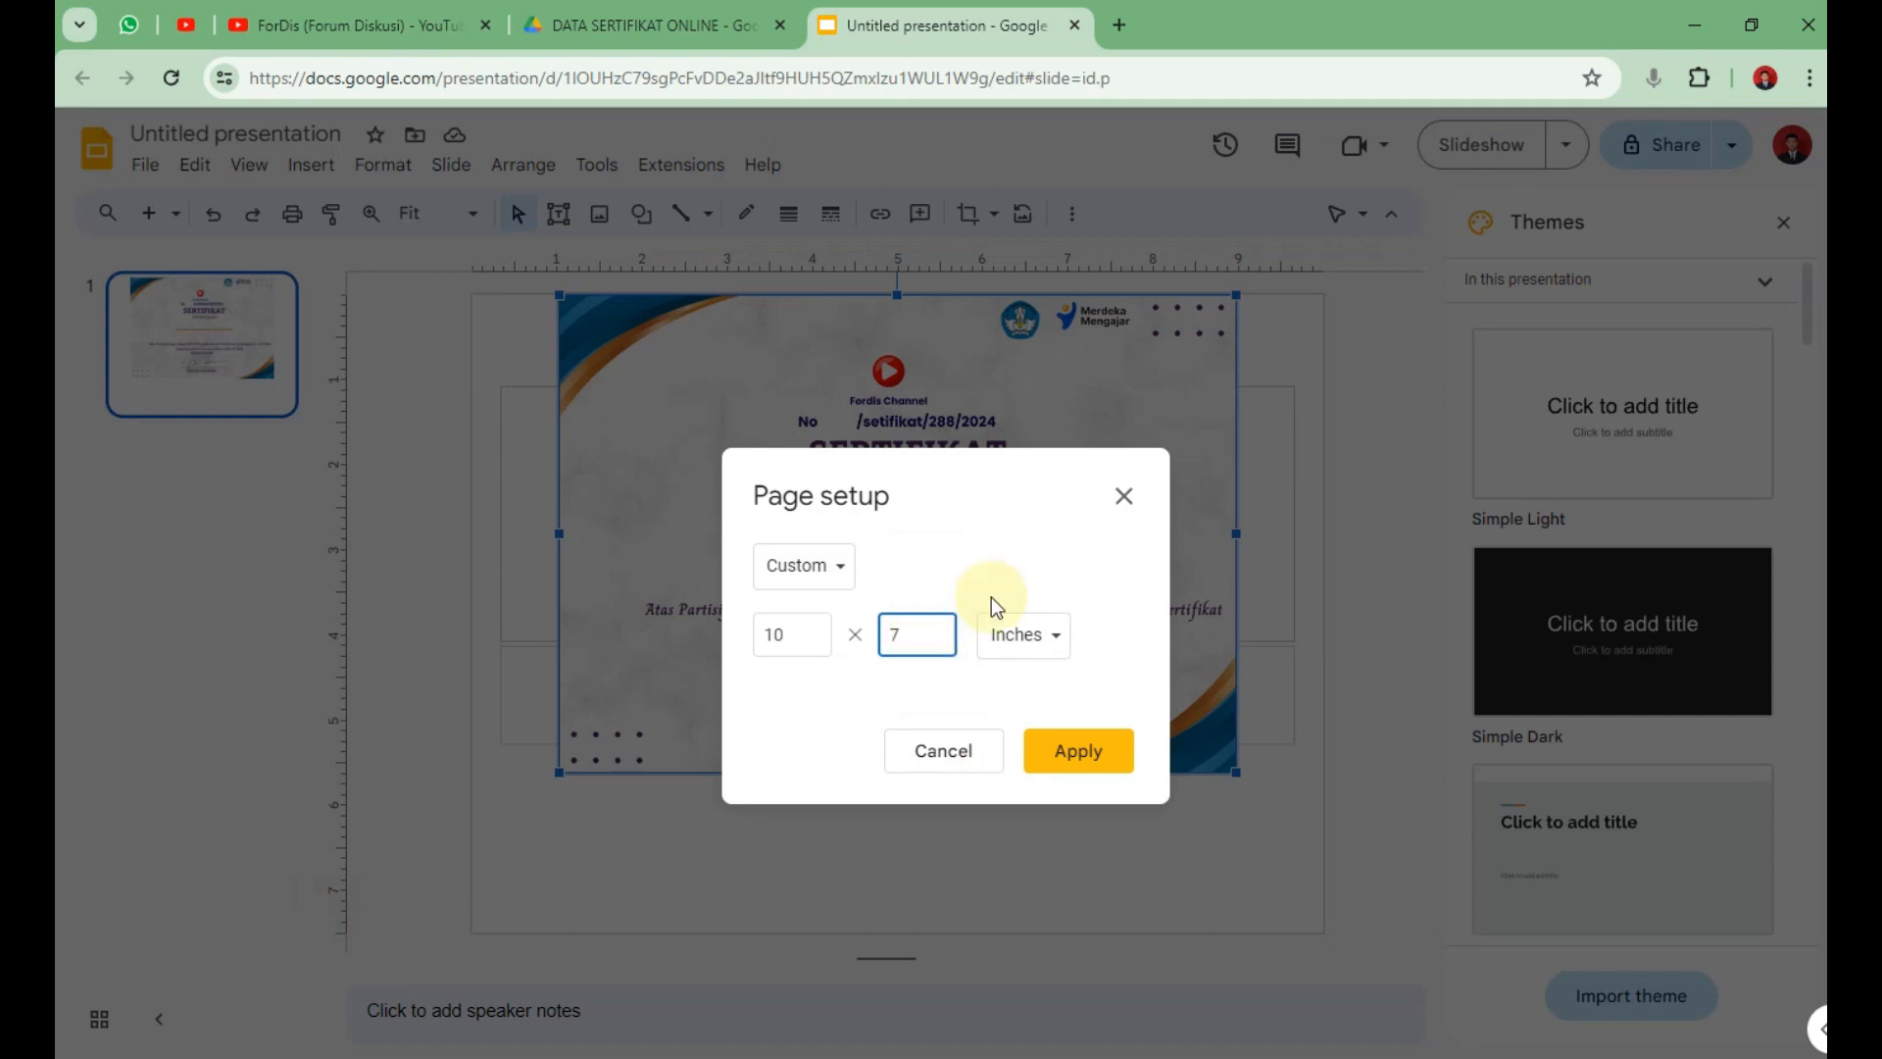
{"action": "left_click", "coordinate": [1080, 748]}
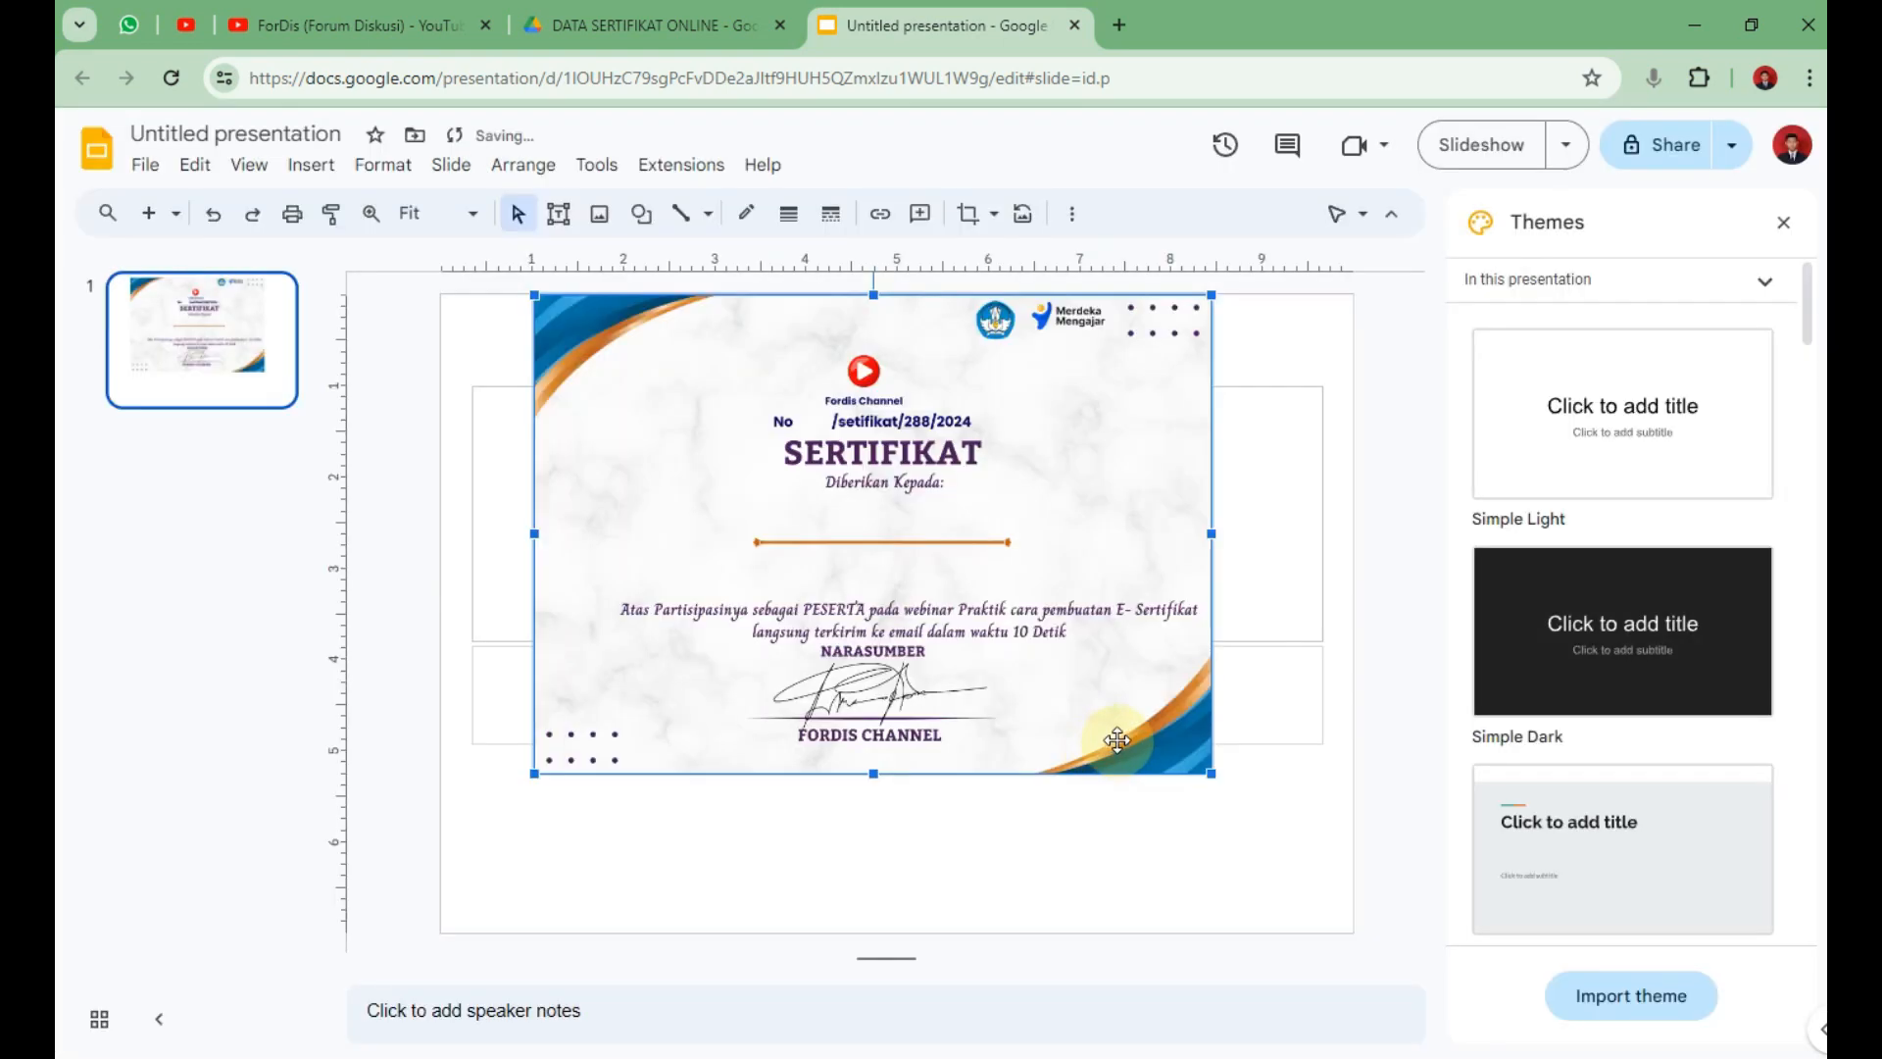
Align and enlarge the certificate image so it covers the whole slide.
{"action": "left_click_drag", "start_coordinate": [946, 581], "coordinate": [831, 586]}
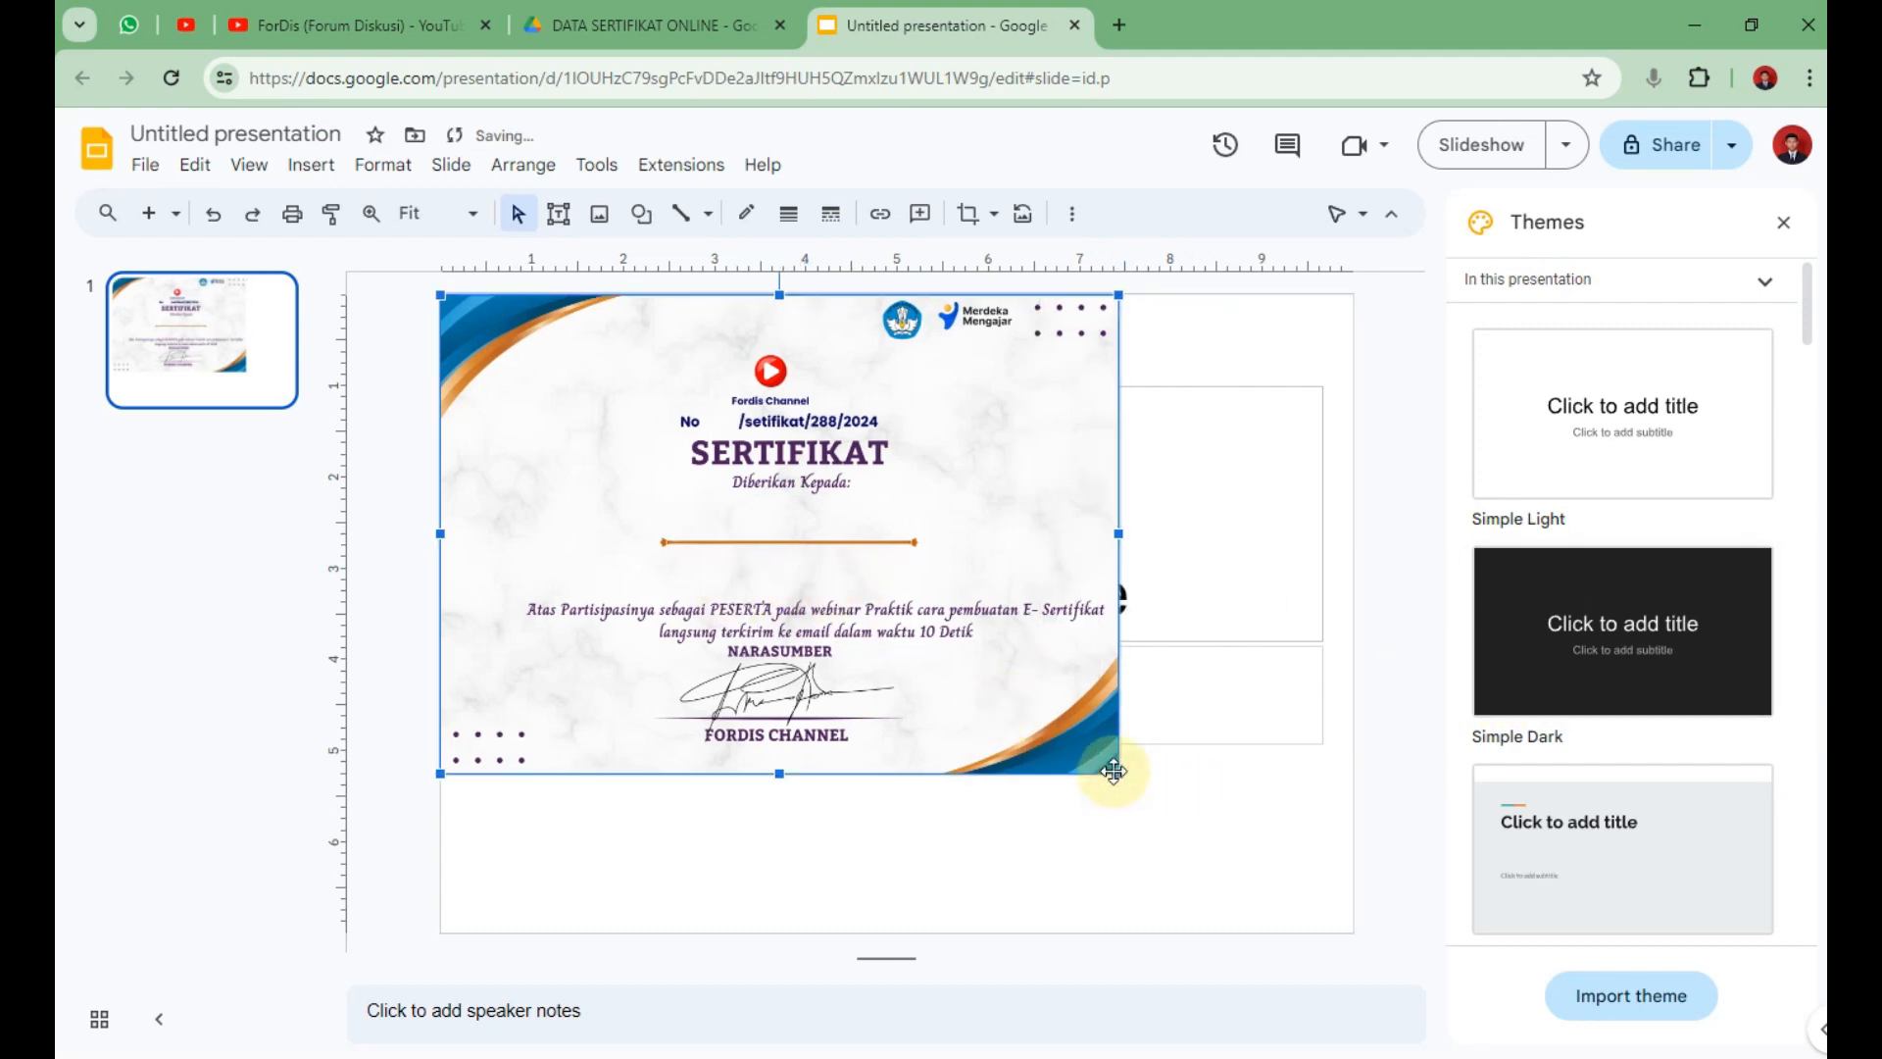
{"action": "left_click_drag", "start_coordinate": [1121, 775], "coordinate": [1324, 928]}
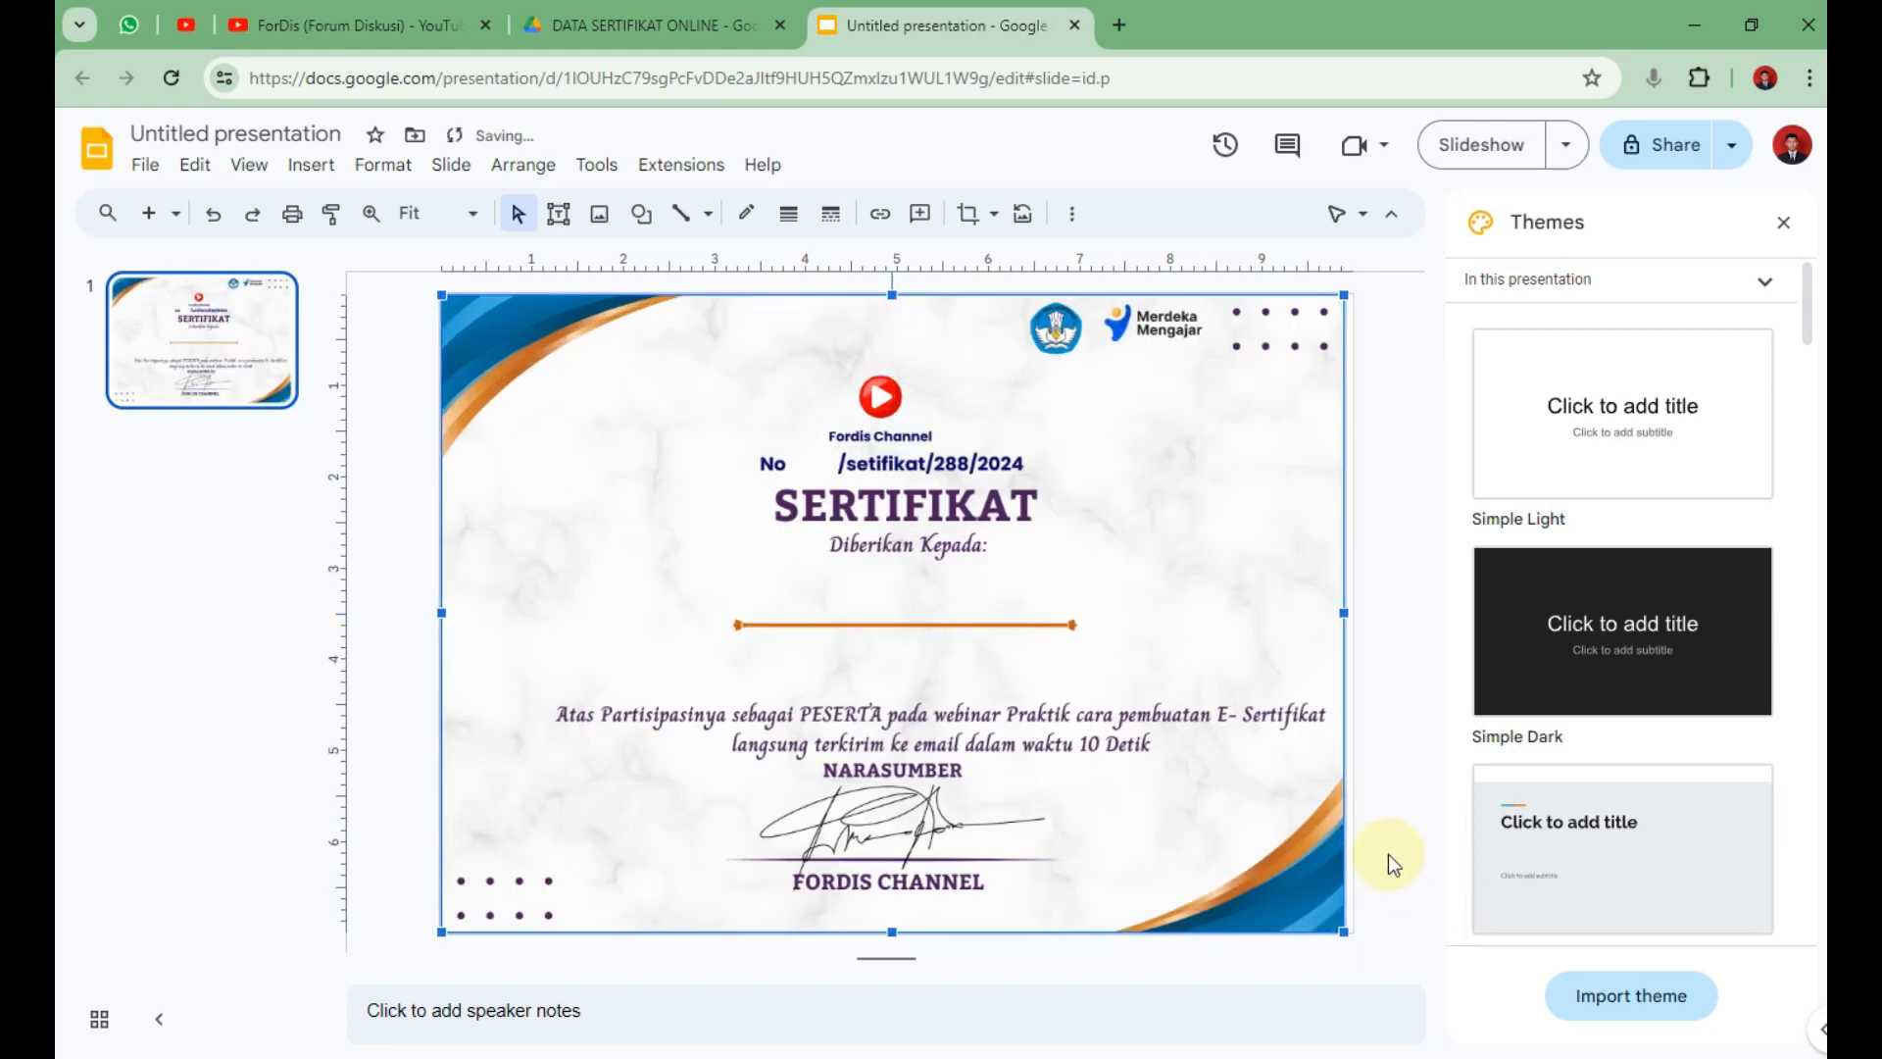
{"action": "left_click", "coordinate": [1396, 504]}
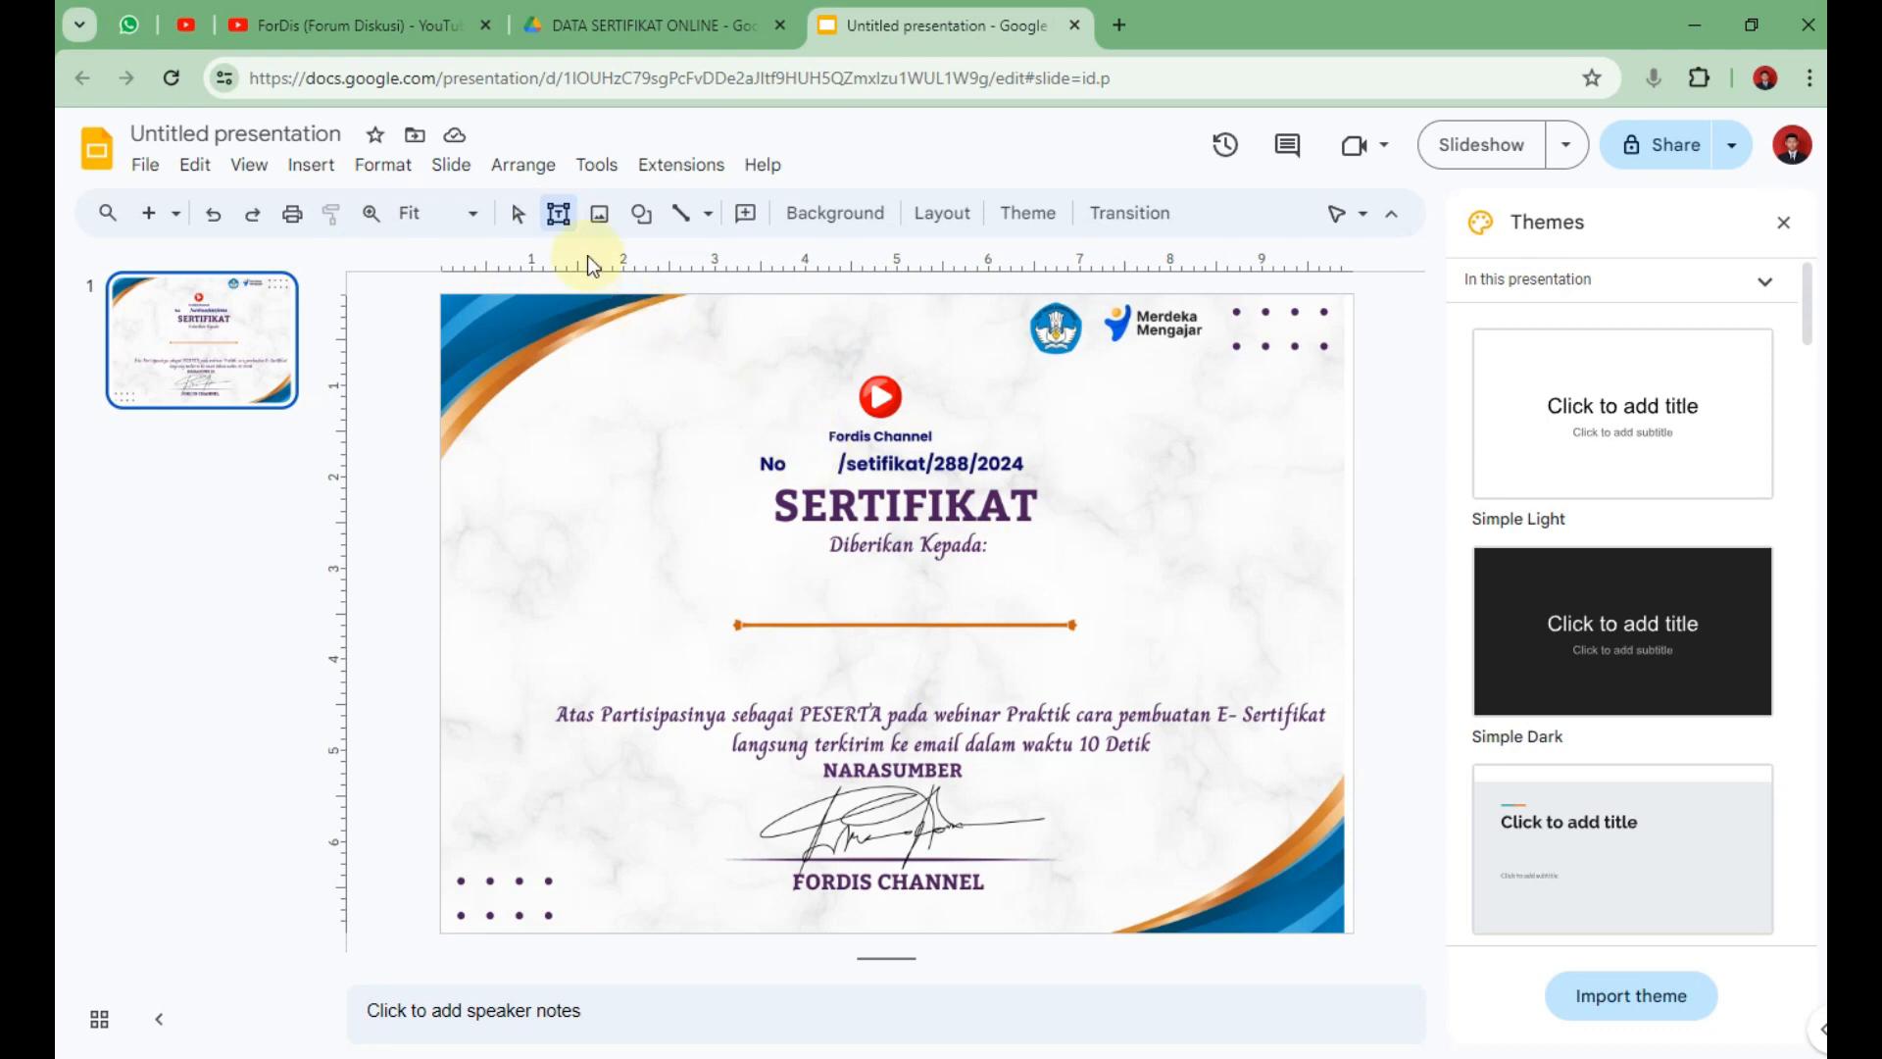
Add a text box with the <<ID>> placeholder between 'No' and '/setifikat'.
{"action": "left_click_drag", "start_coordinate": [812, 448], "coordinate": [836, 475]}
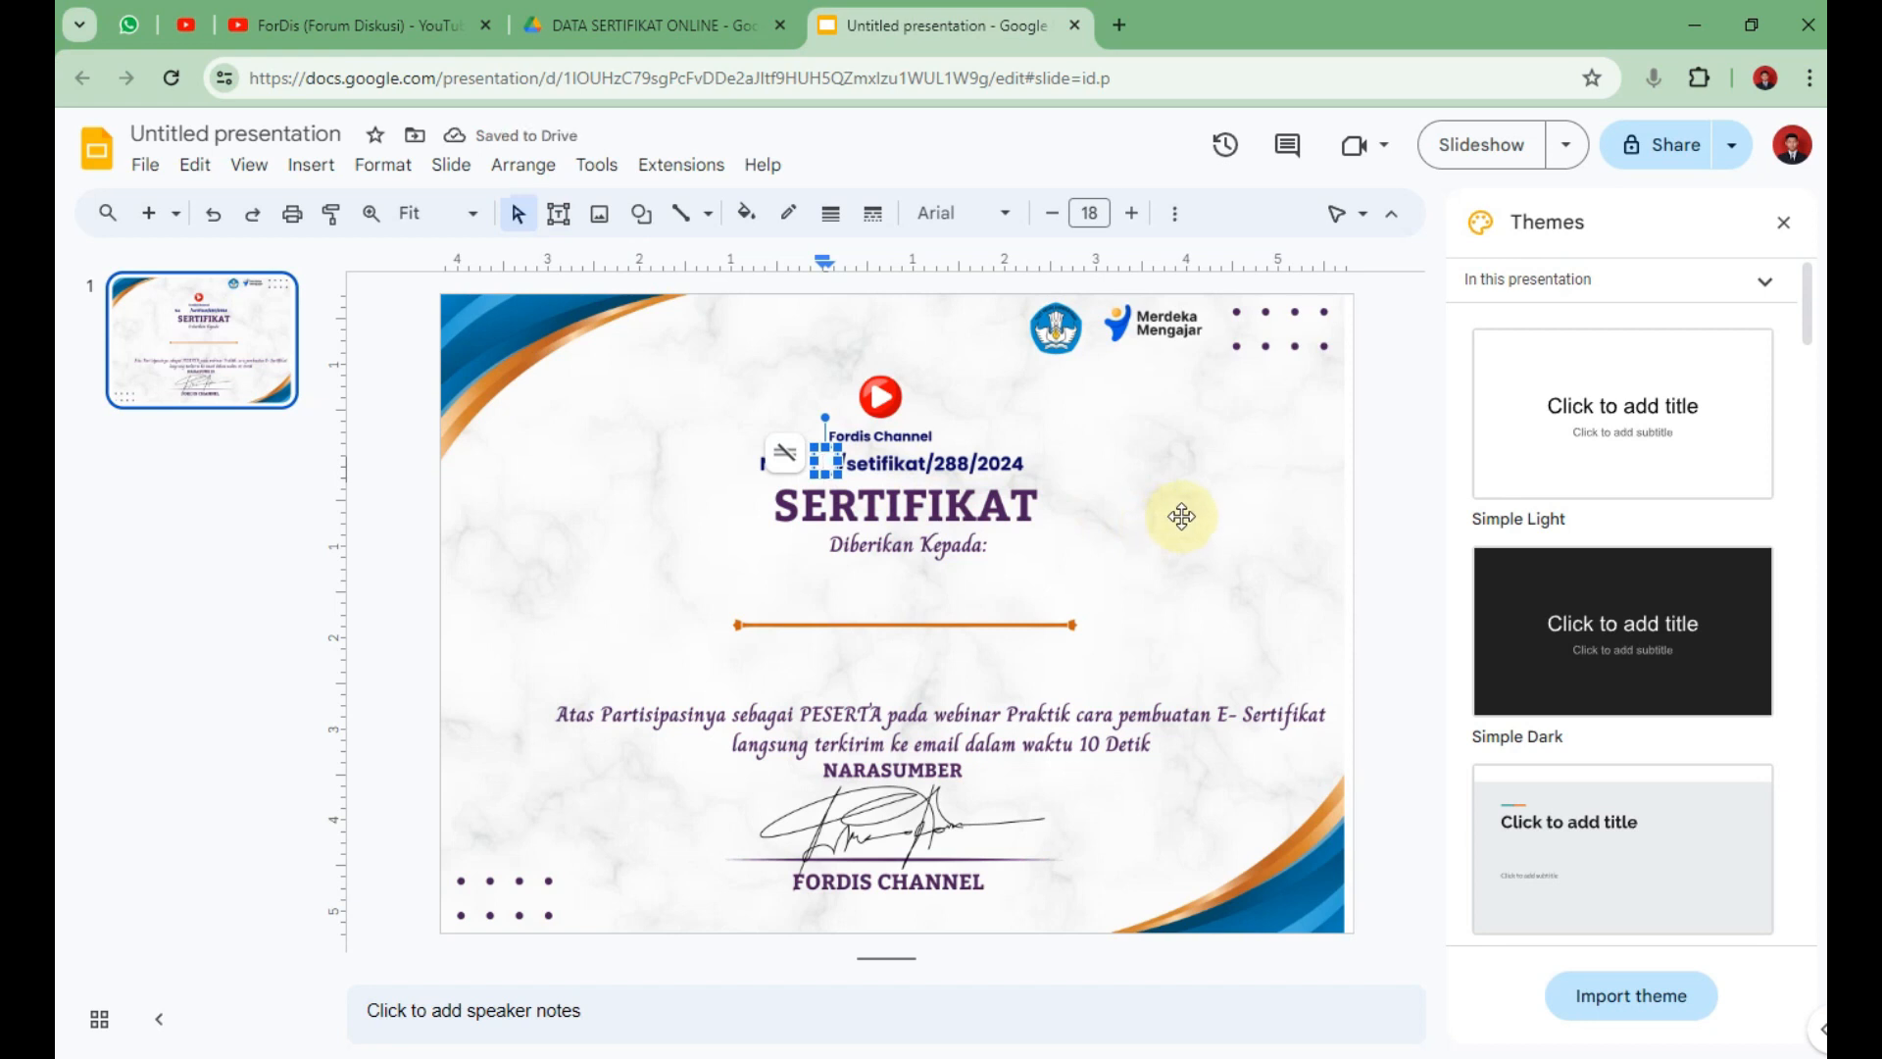
{"action": "type", "text": "<<ID>>"}
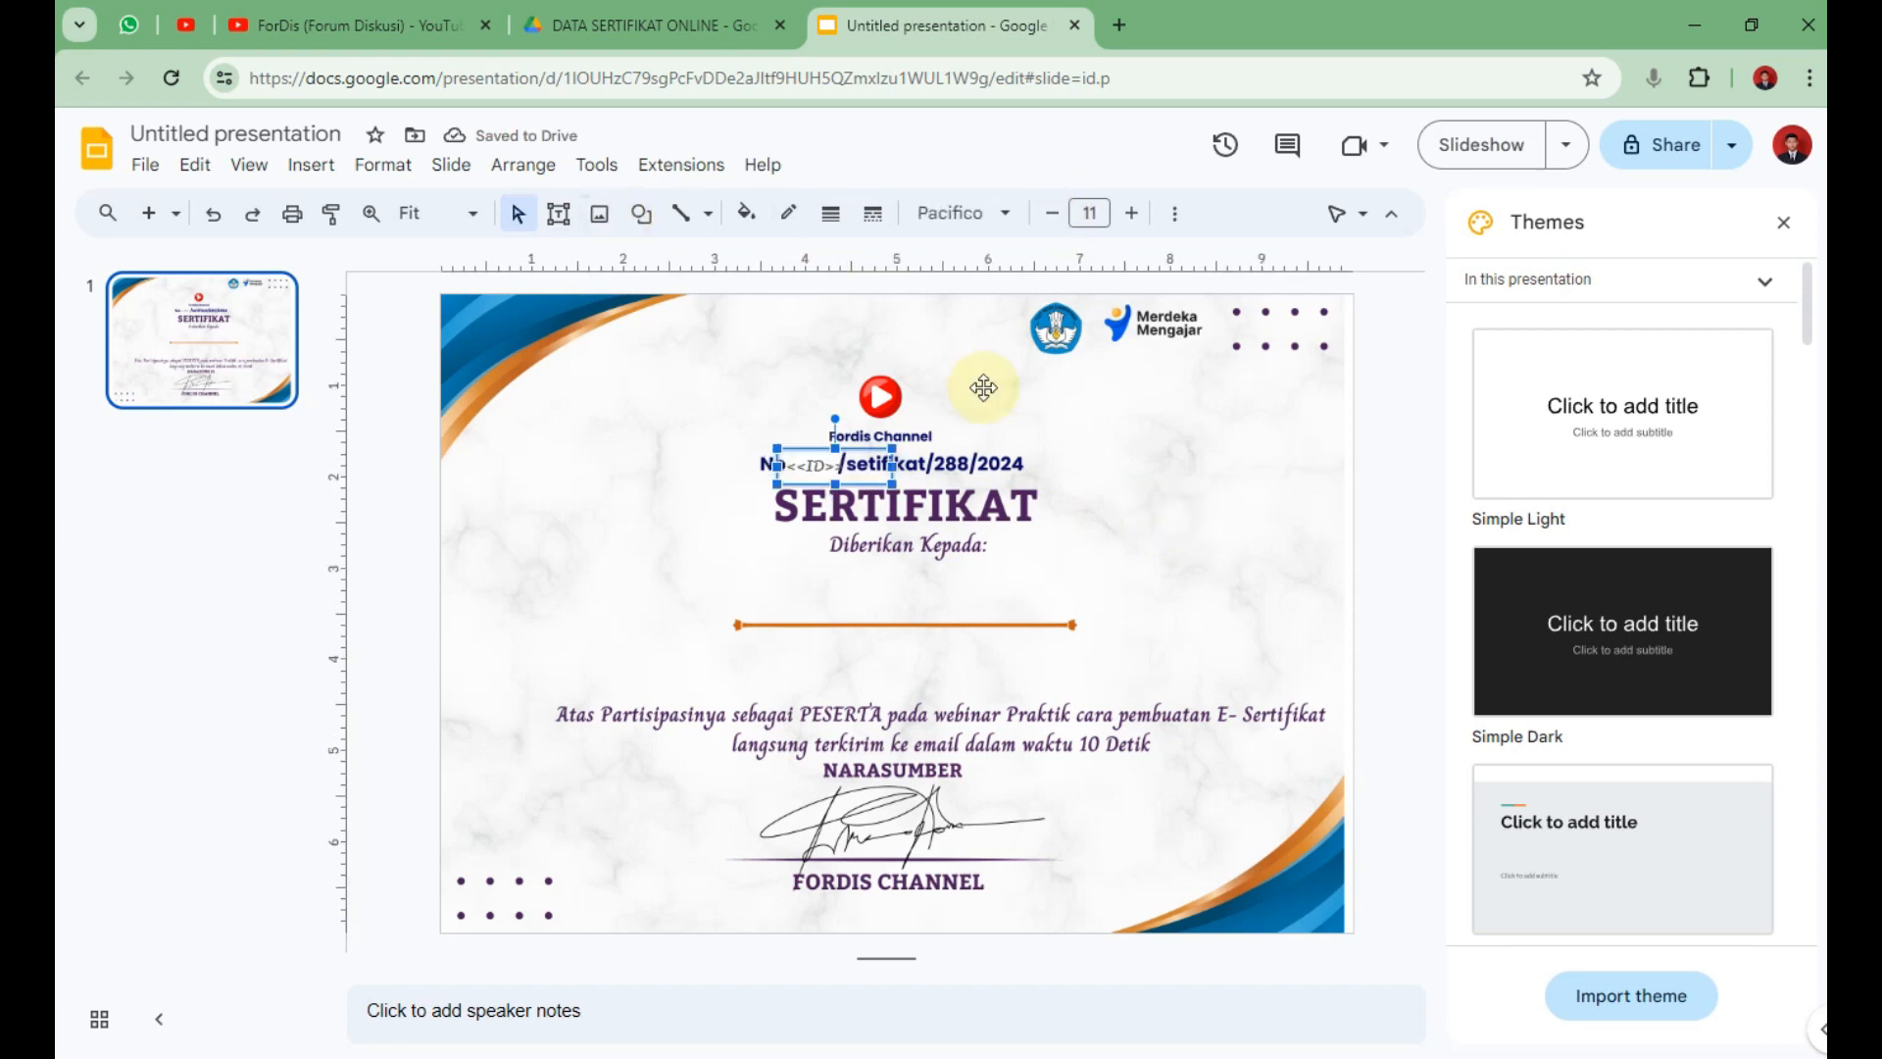
{"action": "left_click", "coordinate": [550, 530]}
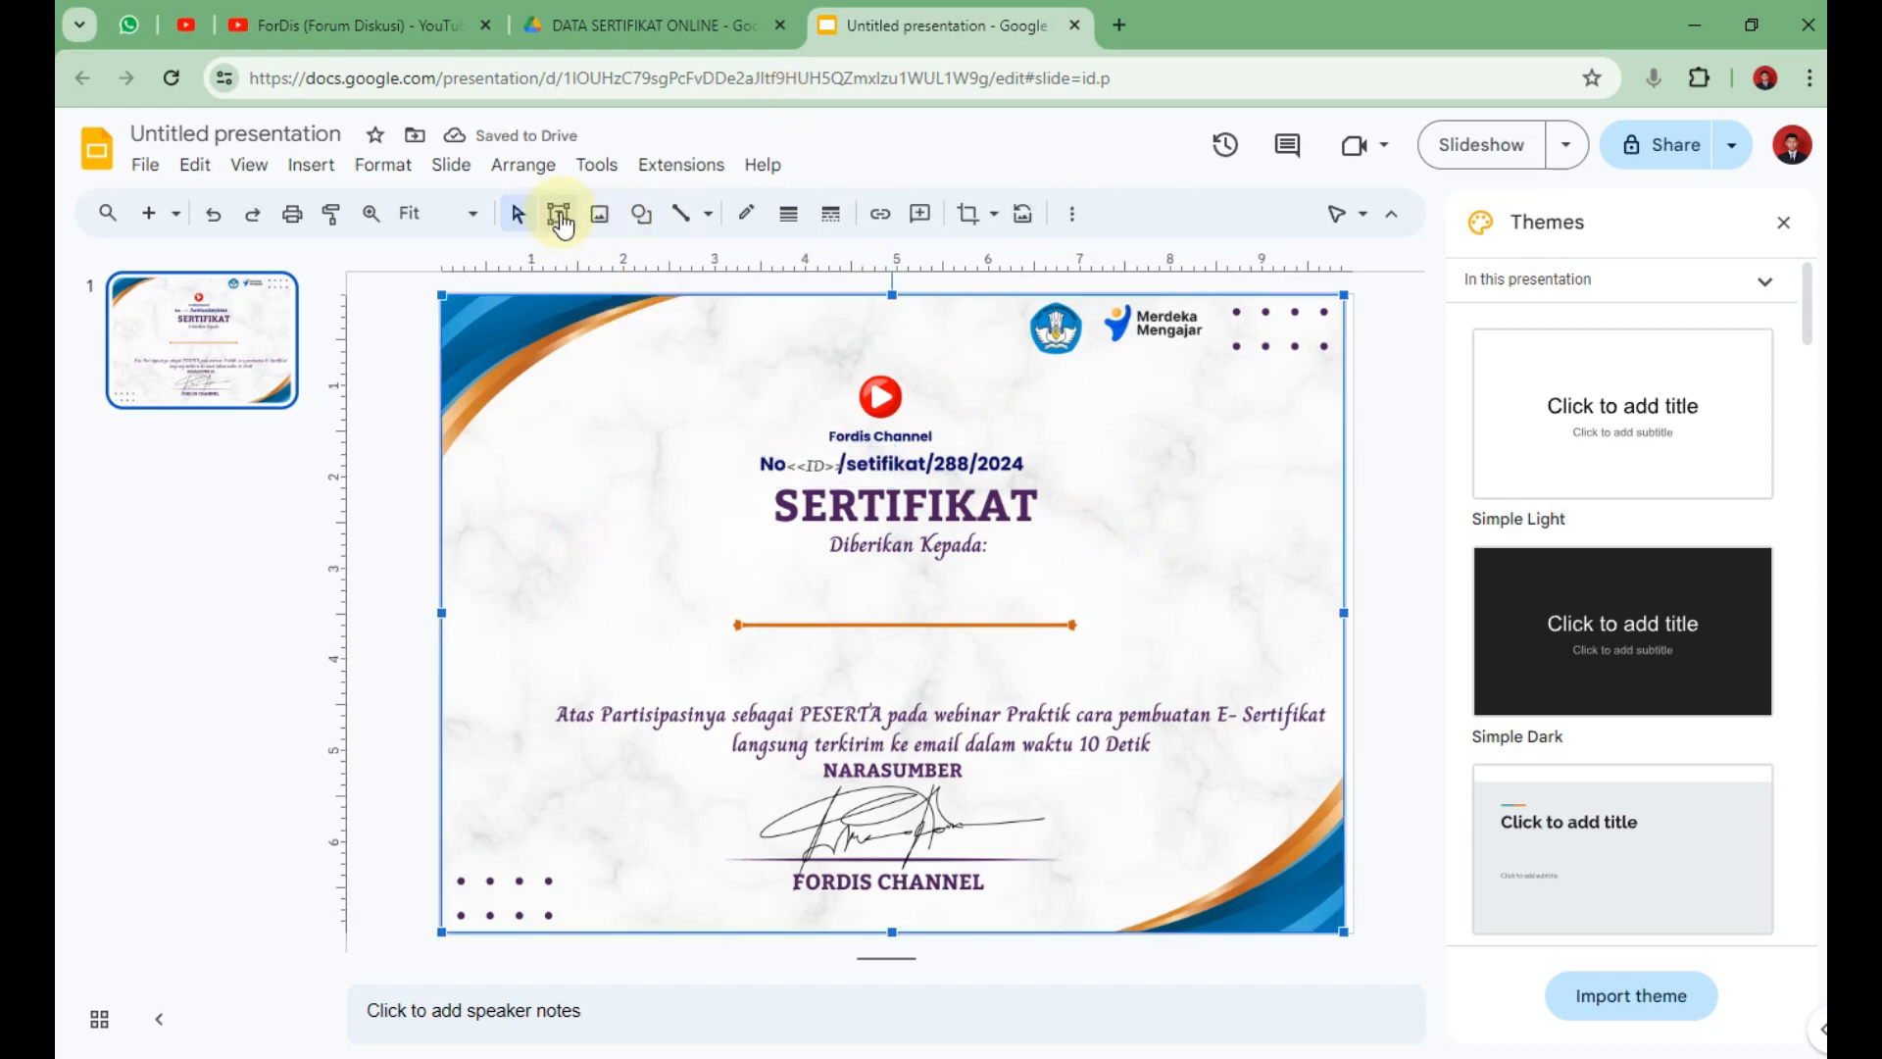
Add a <<NAMA LENGKAP>> text box just above the orange line and nudge it into place.
{"action": "left_click", "coordinate": [557, 213]}
{"action": "left_click_drag", "start_coordinate": [756, 581], "coordinate": [1066, 609]}
{"action": "type", "text": "<<NAMA"}
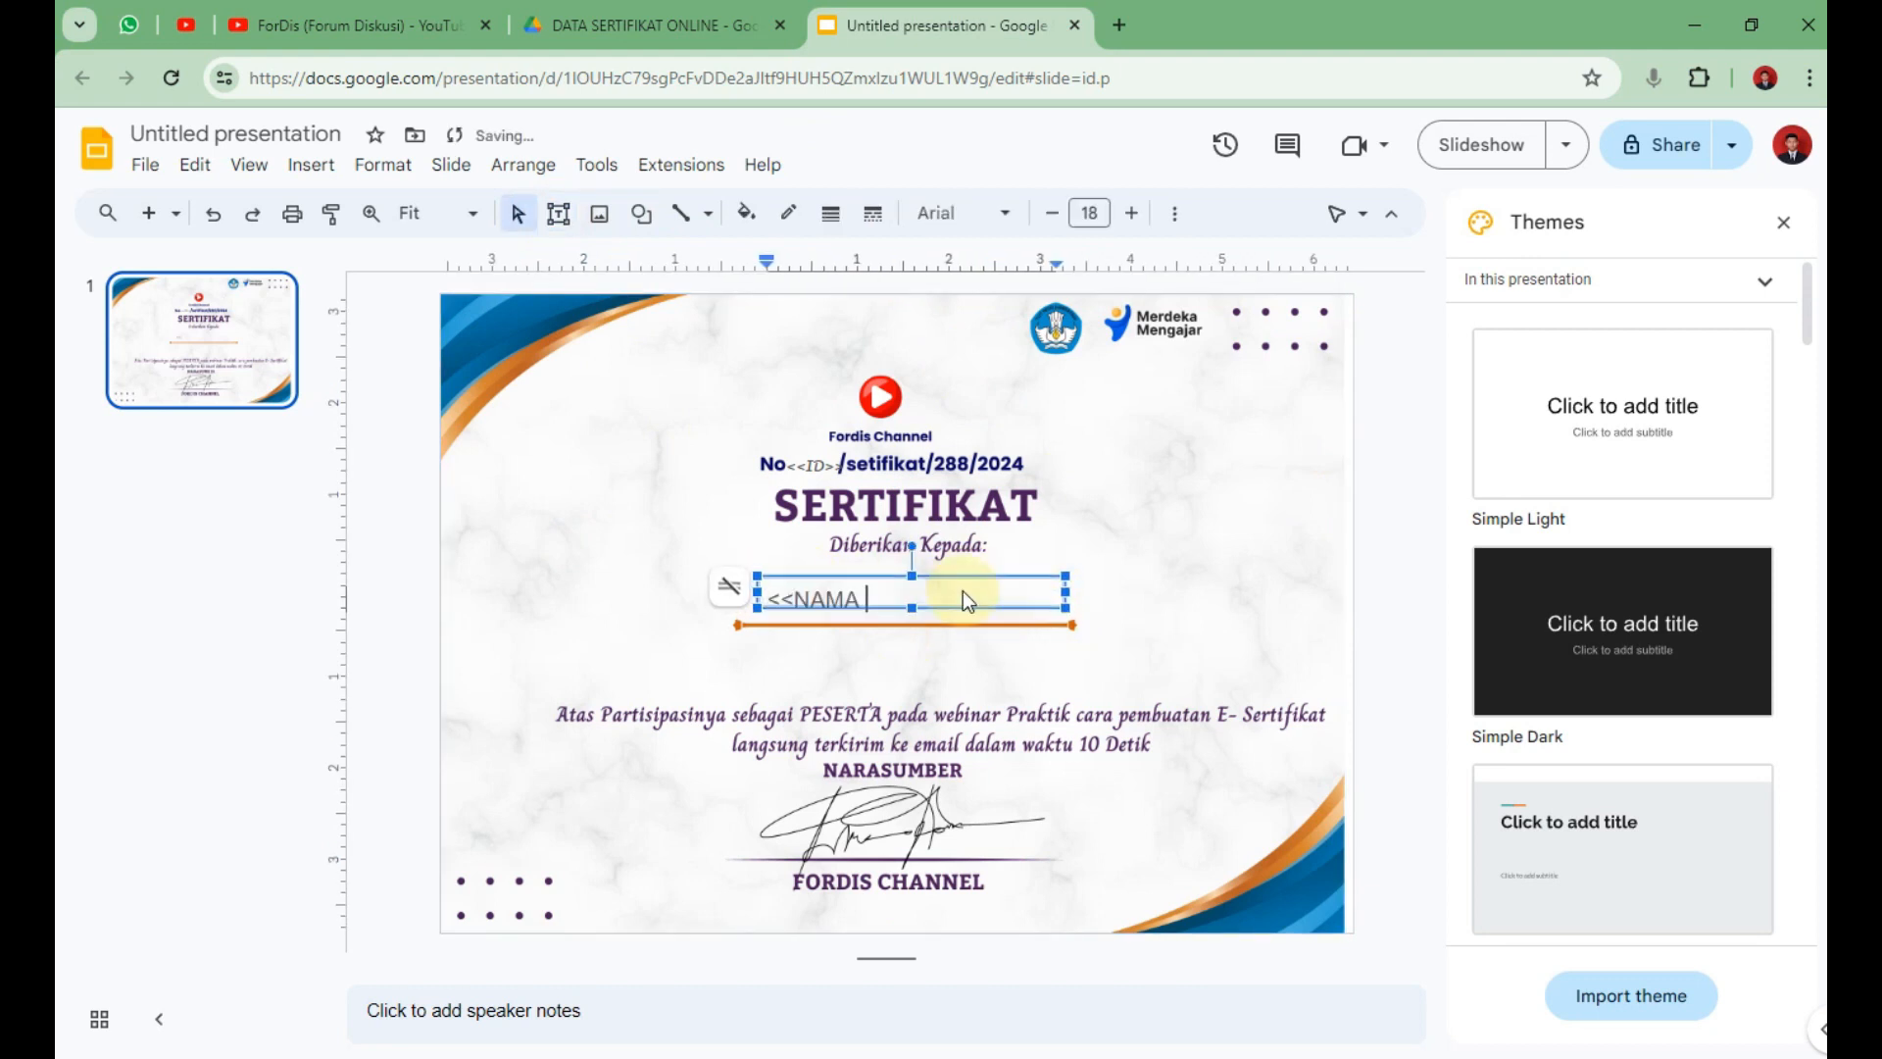
{"action": "type", "text": "LENGKAP>>"}
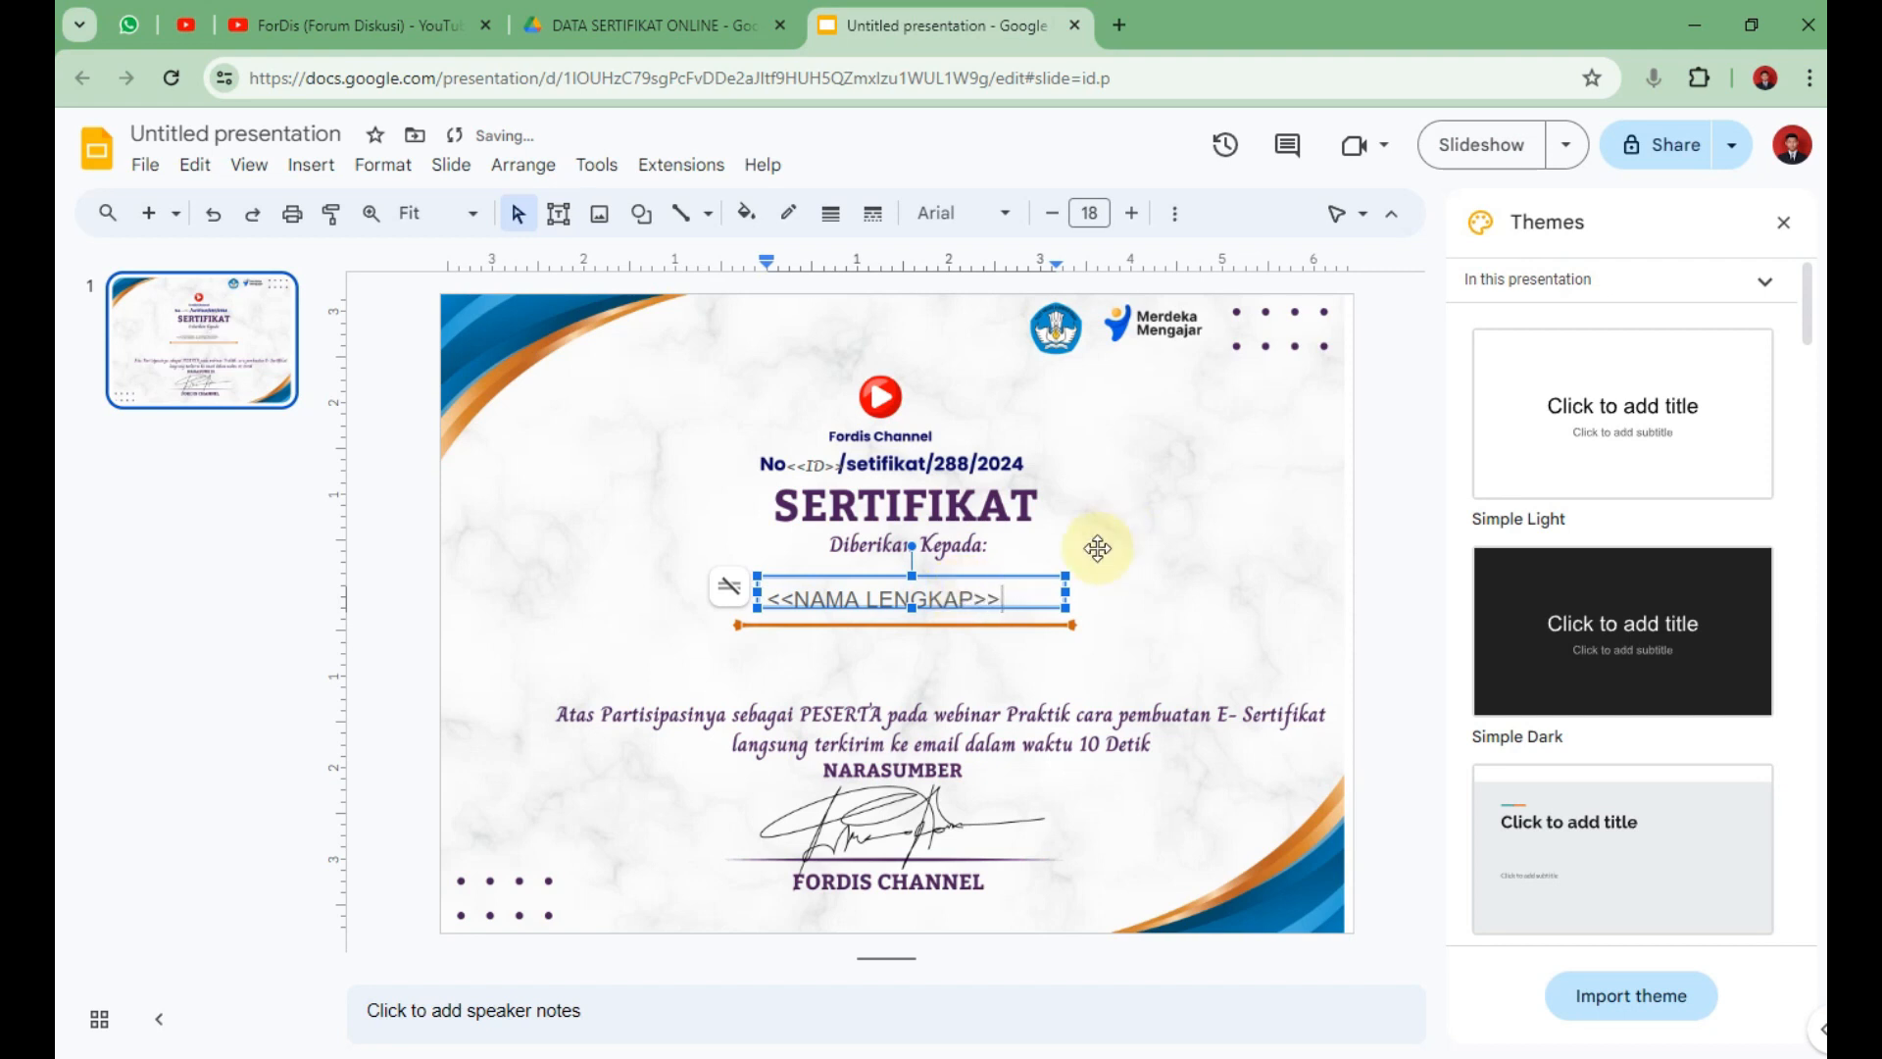
{"action": "left_click", "coordinate": [1197, 520]}
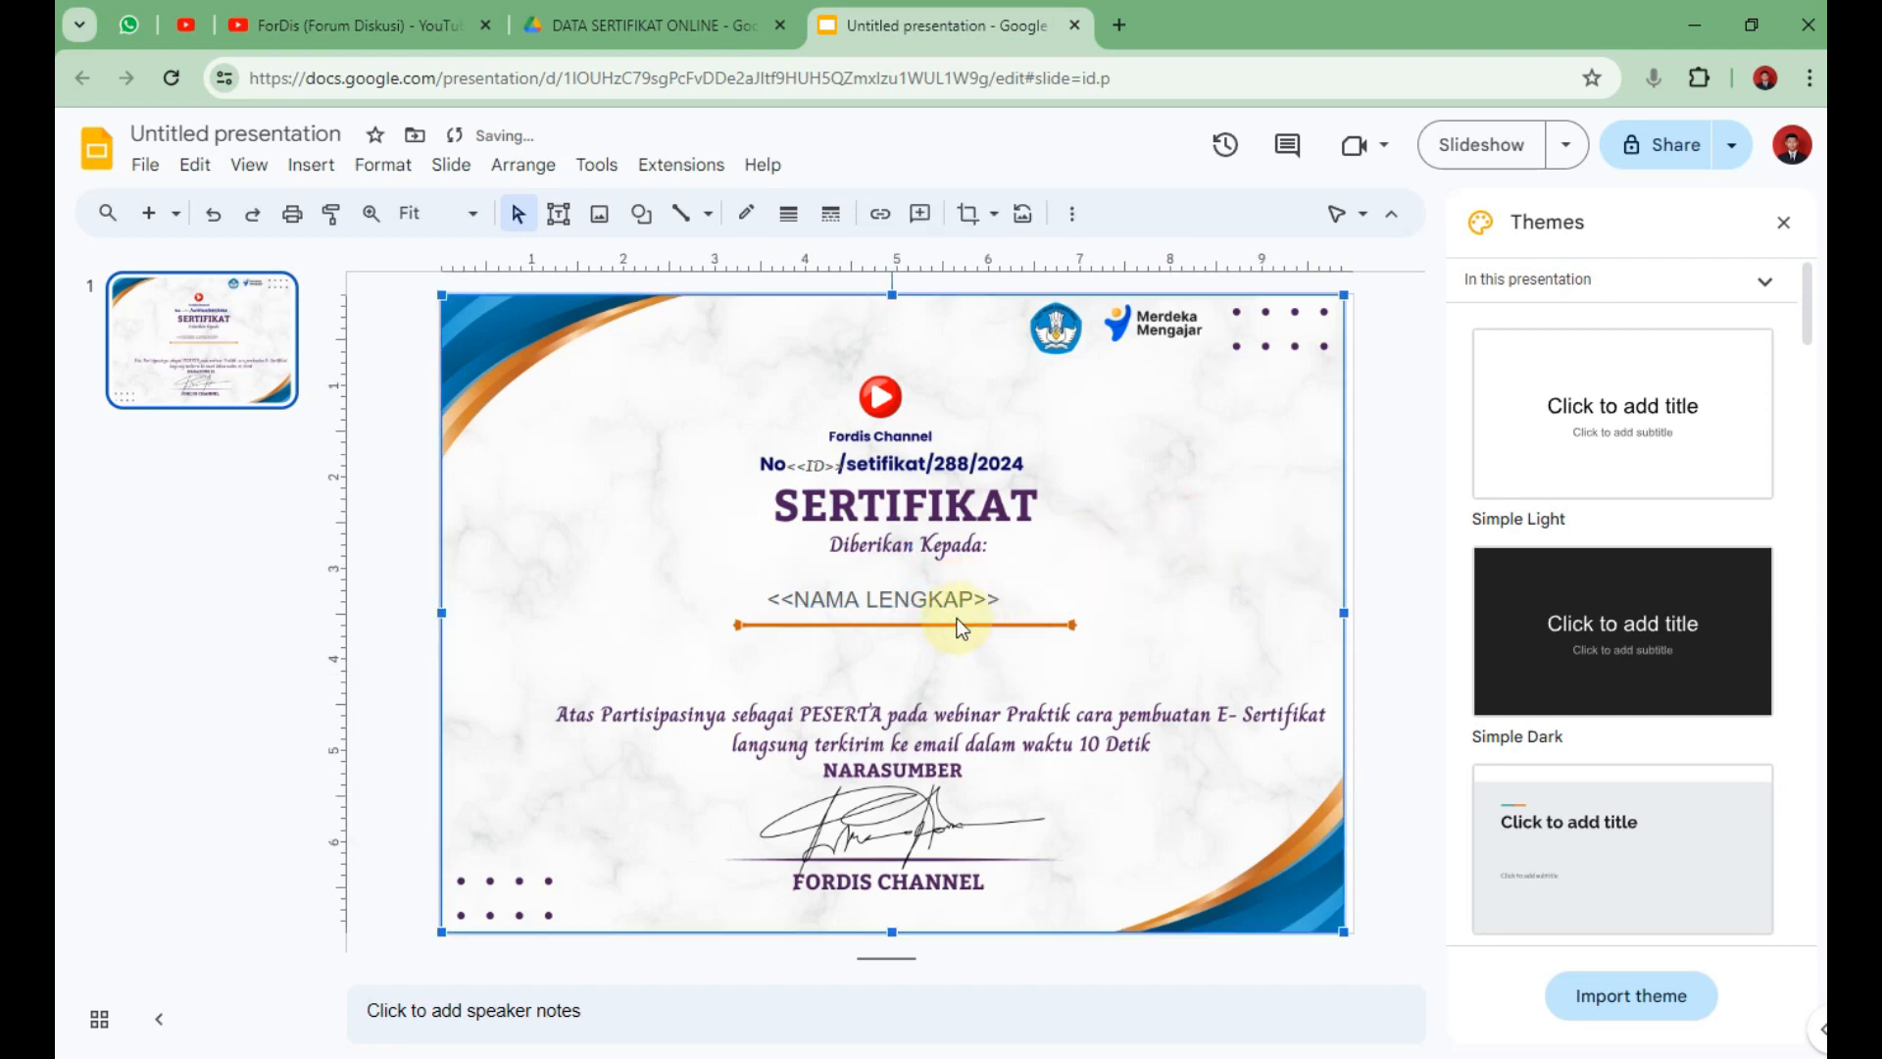
{"action": "left_click", "coordinate": [1002, 612]}
{"action": "left_click_drag", "start_coordinate": [1029, 608], "coordinate": [1035, 614]}
{"action": "left_click", "coordinate": [1248, 568]}
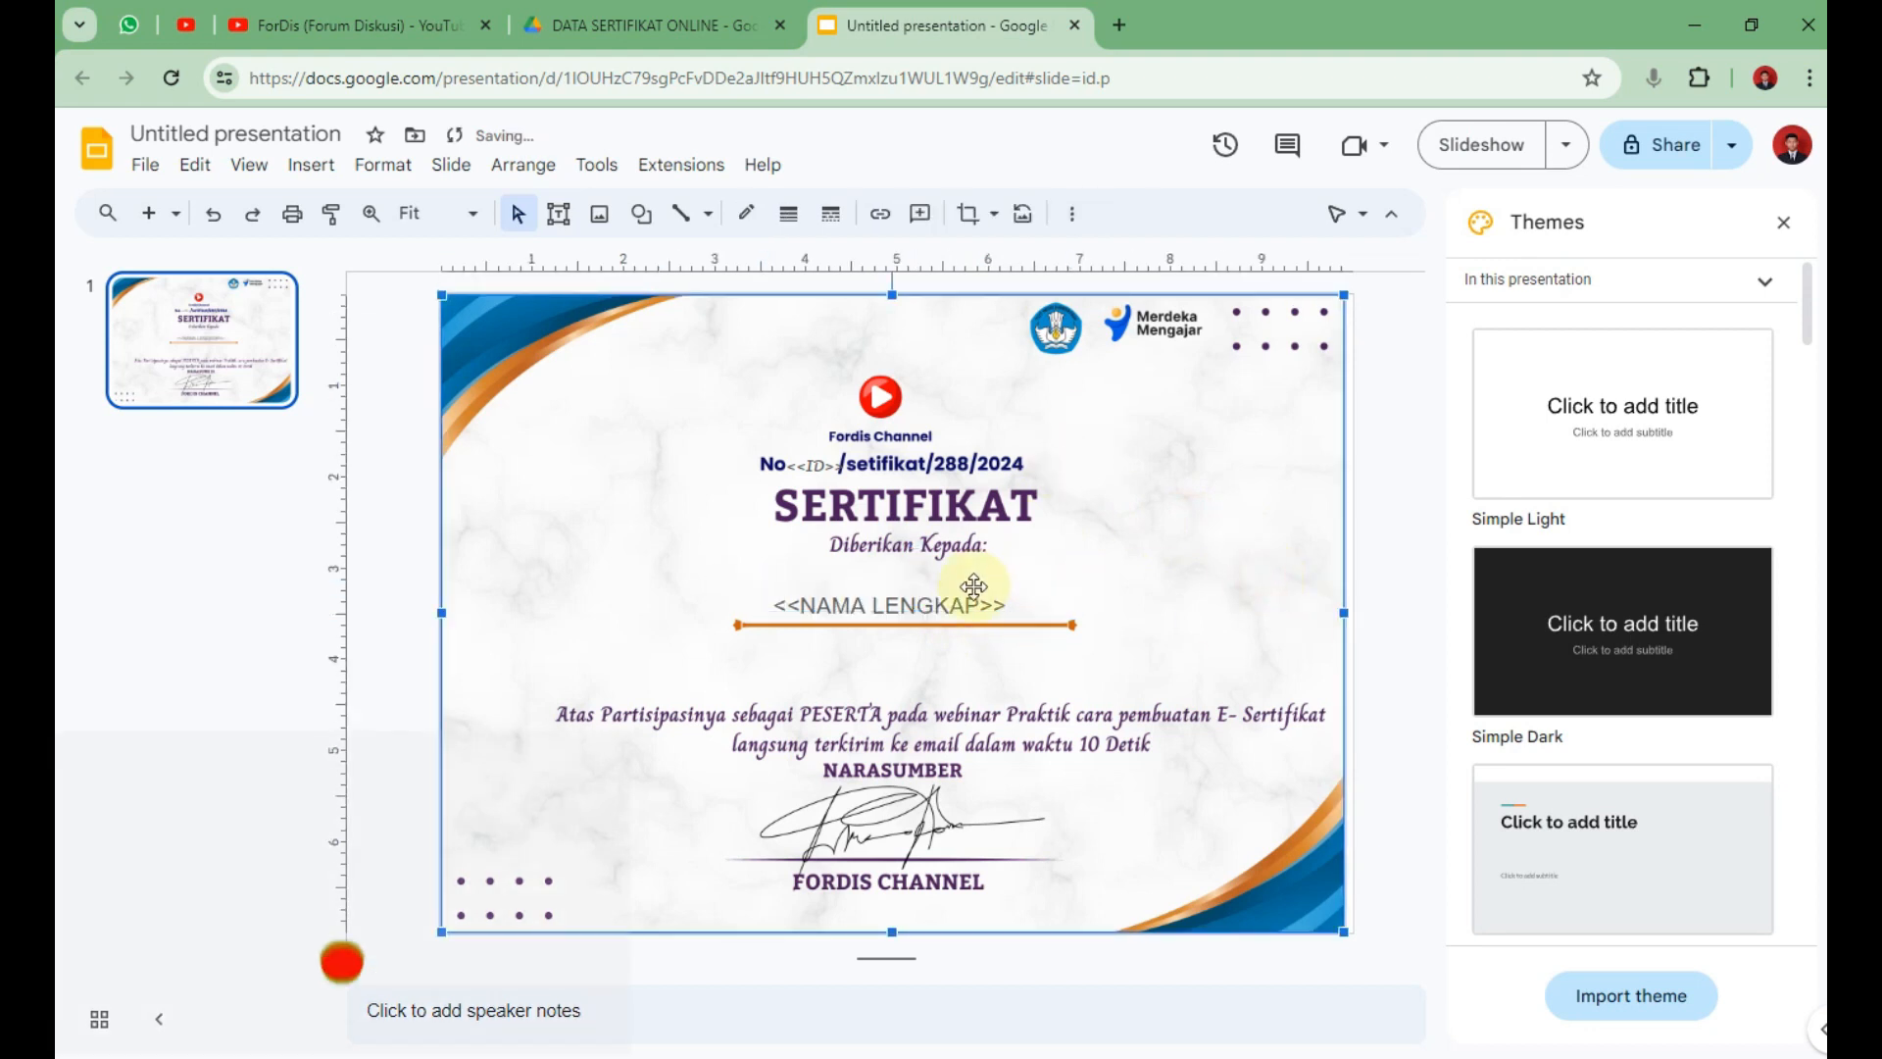
Set the <<NAMA LENGKAP>> placeholder font to Impact.
{"action": "left_click", "coordinate": [1024, 586]}
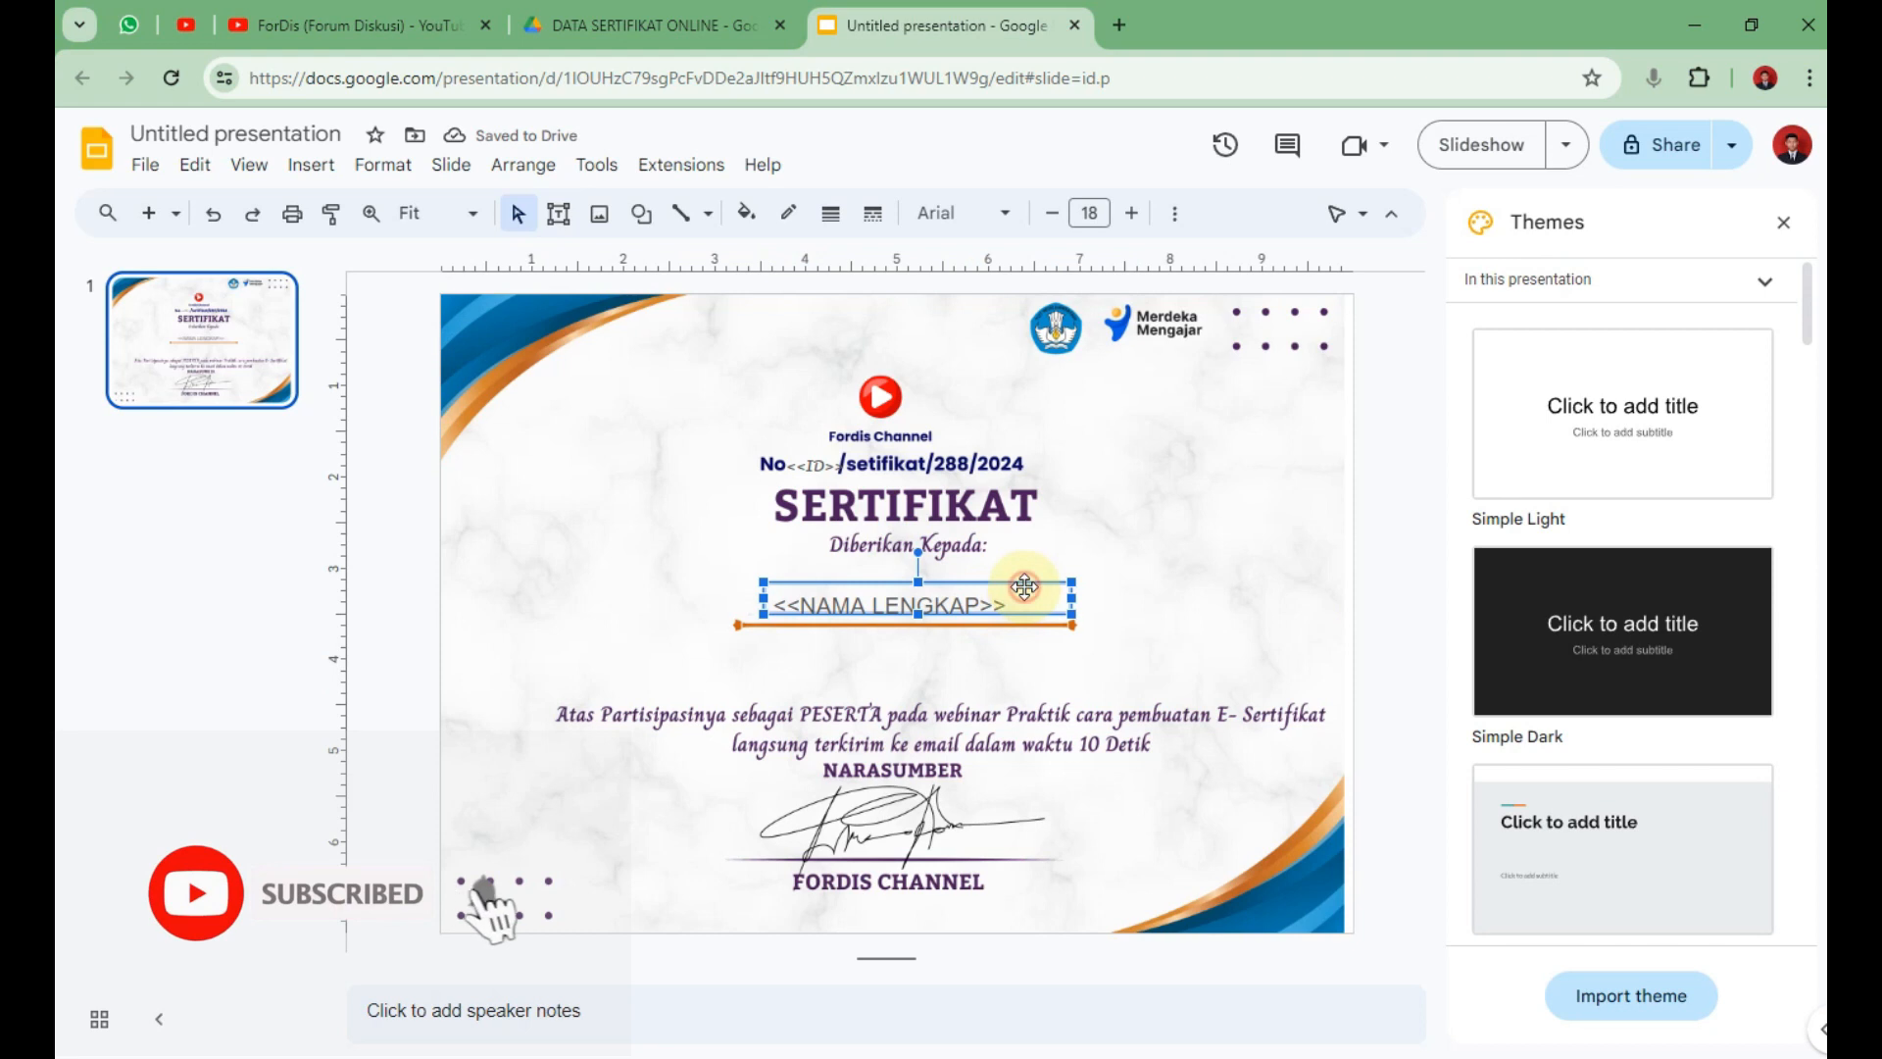
{"action": "left_click", "coordinate": [961, 212]}
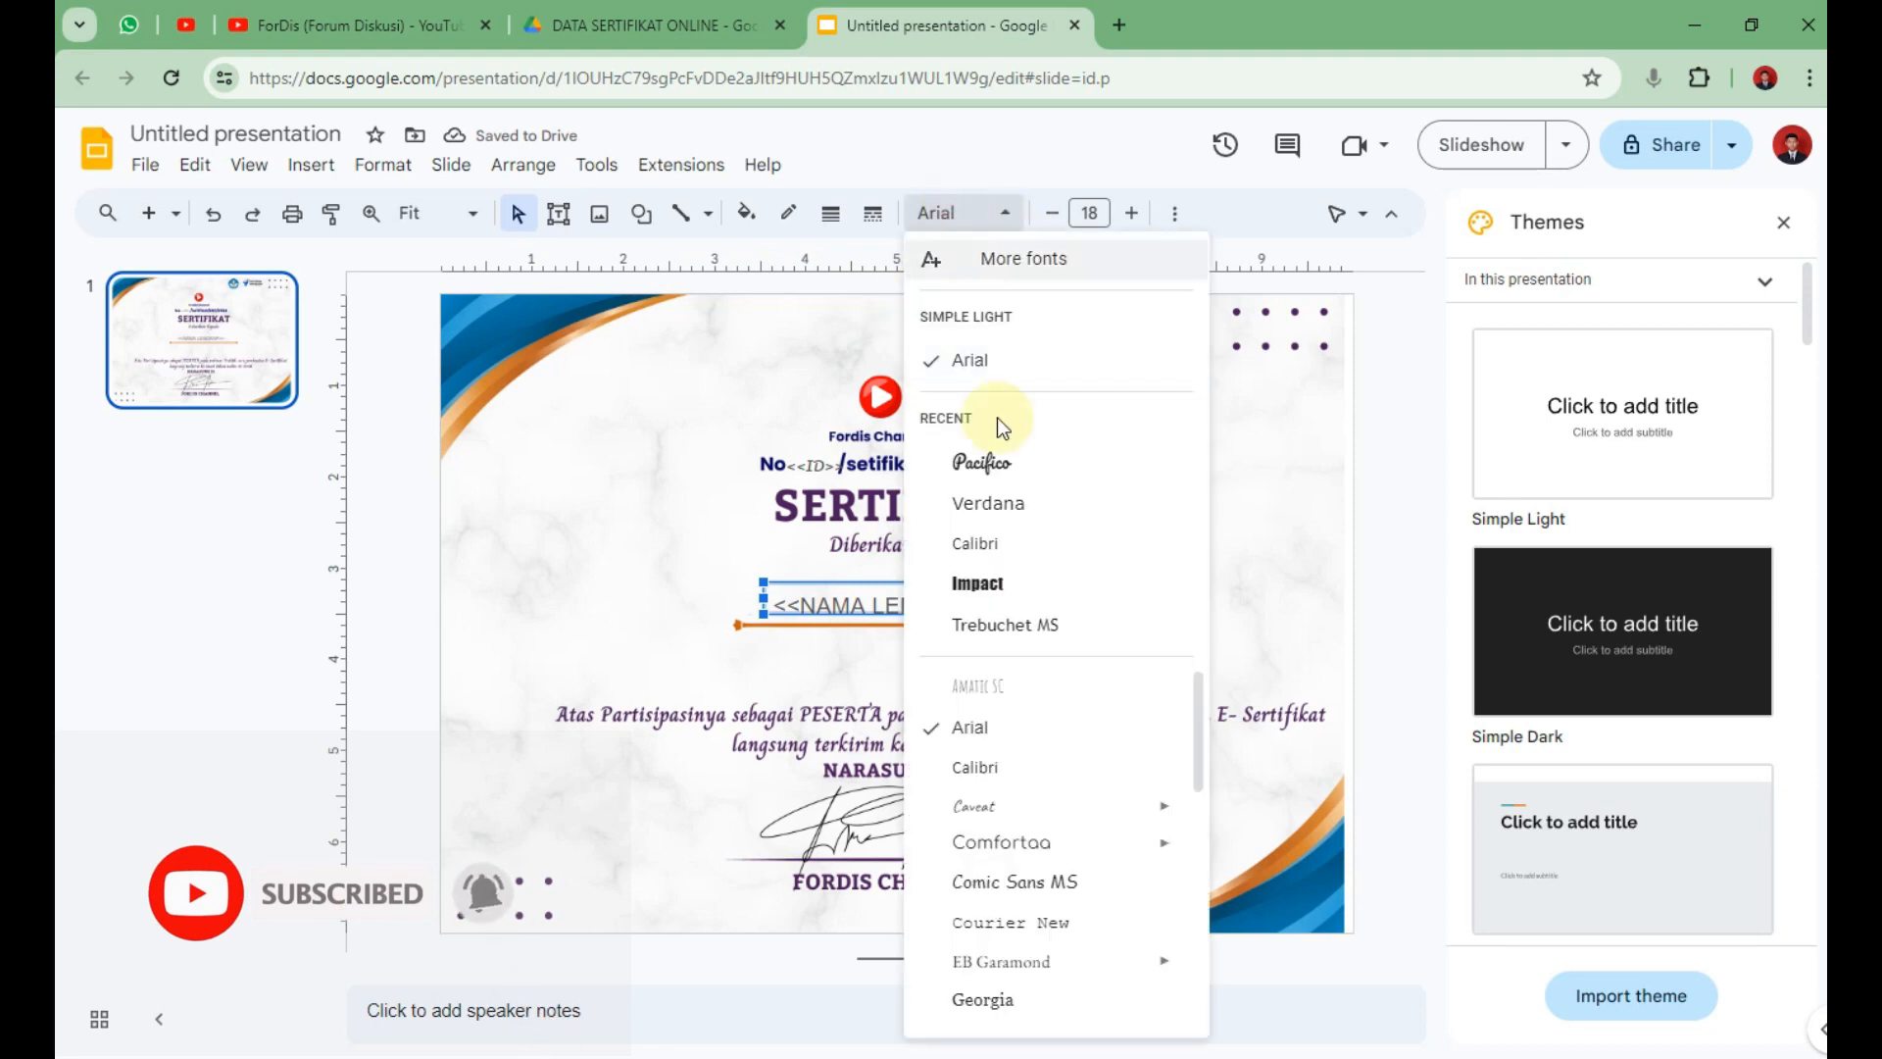
{"action": "left_click", "coordinate": [977, 583]}
{"action": "left_click", "coordinate": [1219, 588]}
Add an <<INSTANSI>> text box below the orange line.
{"action": "left_click", "coordinate": [596, 164]}
{"action": "left_click", "coordinate": [555, 223]}
{"action": "mouse_move", "coordinate": [825, 642]}
{"action": "left_mouse_down"}
{"action": "mouse_move", "coordinate": [1038, 647]}
{"action": "mouse_move", "coordinate": [1046, 672]}
{"action": "mouse_move", "coordinate": [986, 641]}
{"action": "left_mouse_up"}
{"action": "type", "text": "<<INSTANSI>>"}
{"action": "left_click", "coordinate": [1114, 559]}
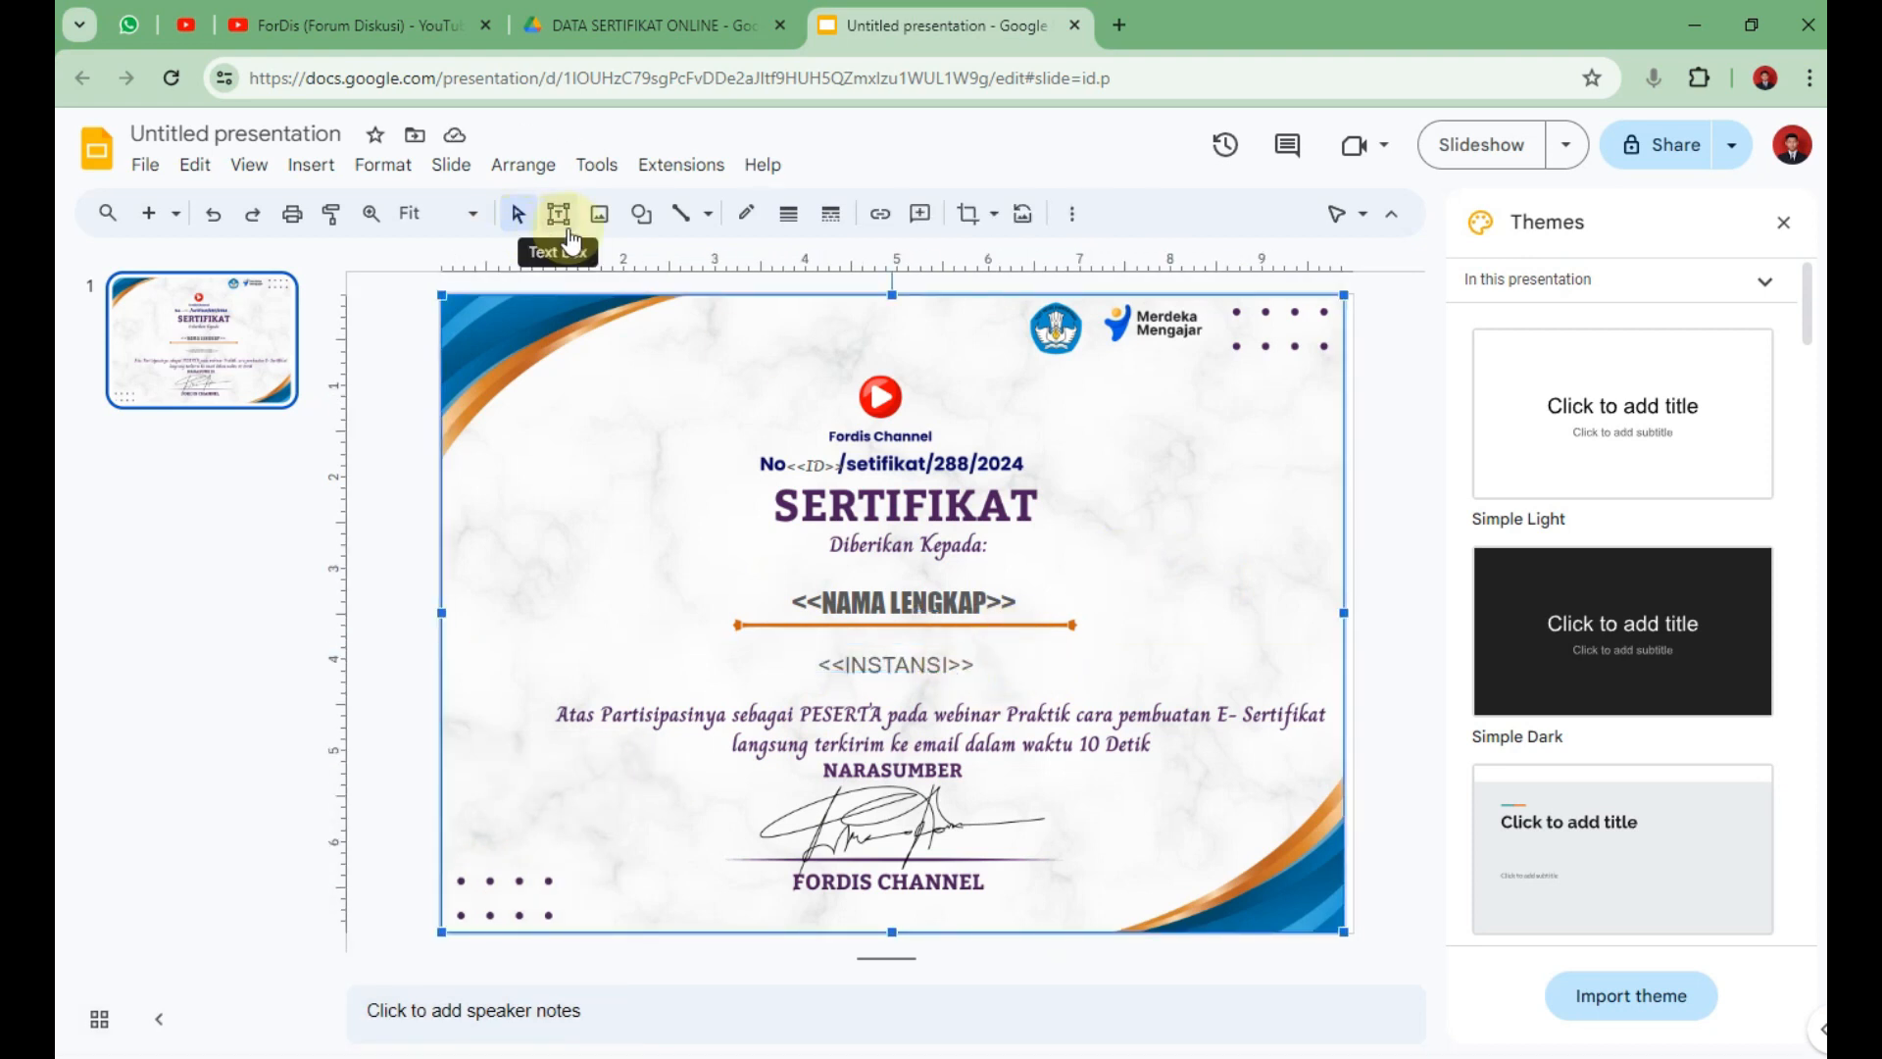
Start a <<BARCODE text box to the left of the signature.
{"action": "left_click", "coordinate": [1072, 213]}
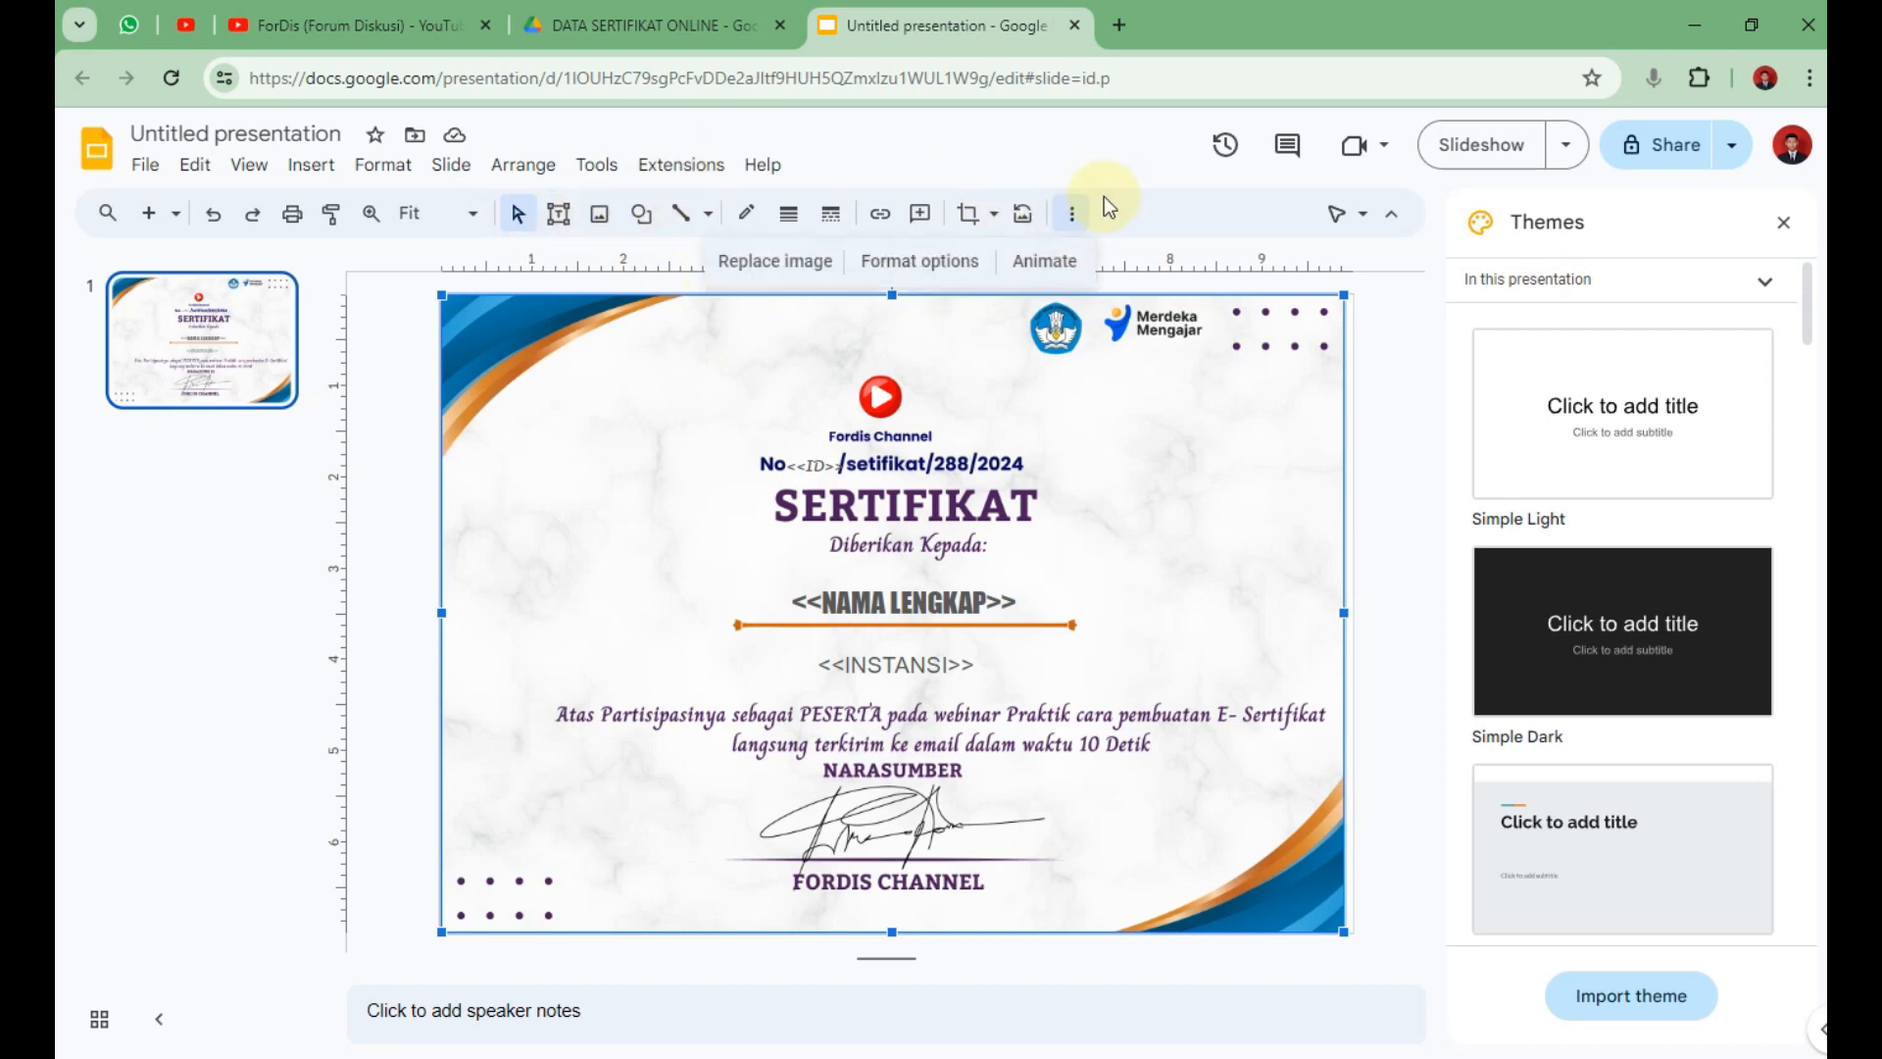
{"action": "left_click", "coordinate": [558, 214]}
{"action": "left_click_drag", "start_coordinate": [485, 810], "coordinate": [691, 841]}
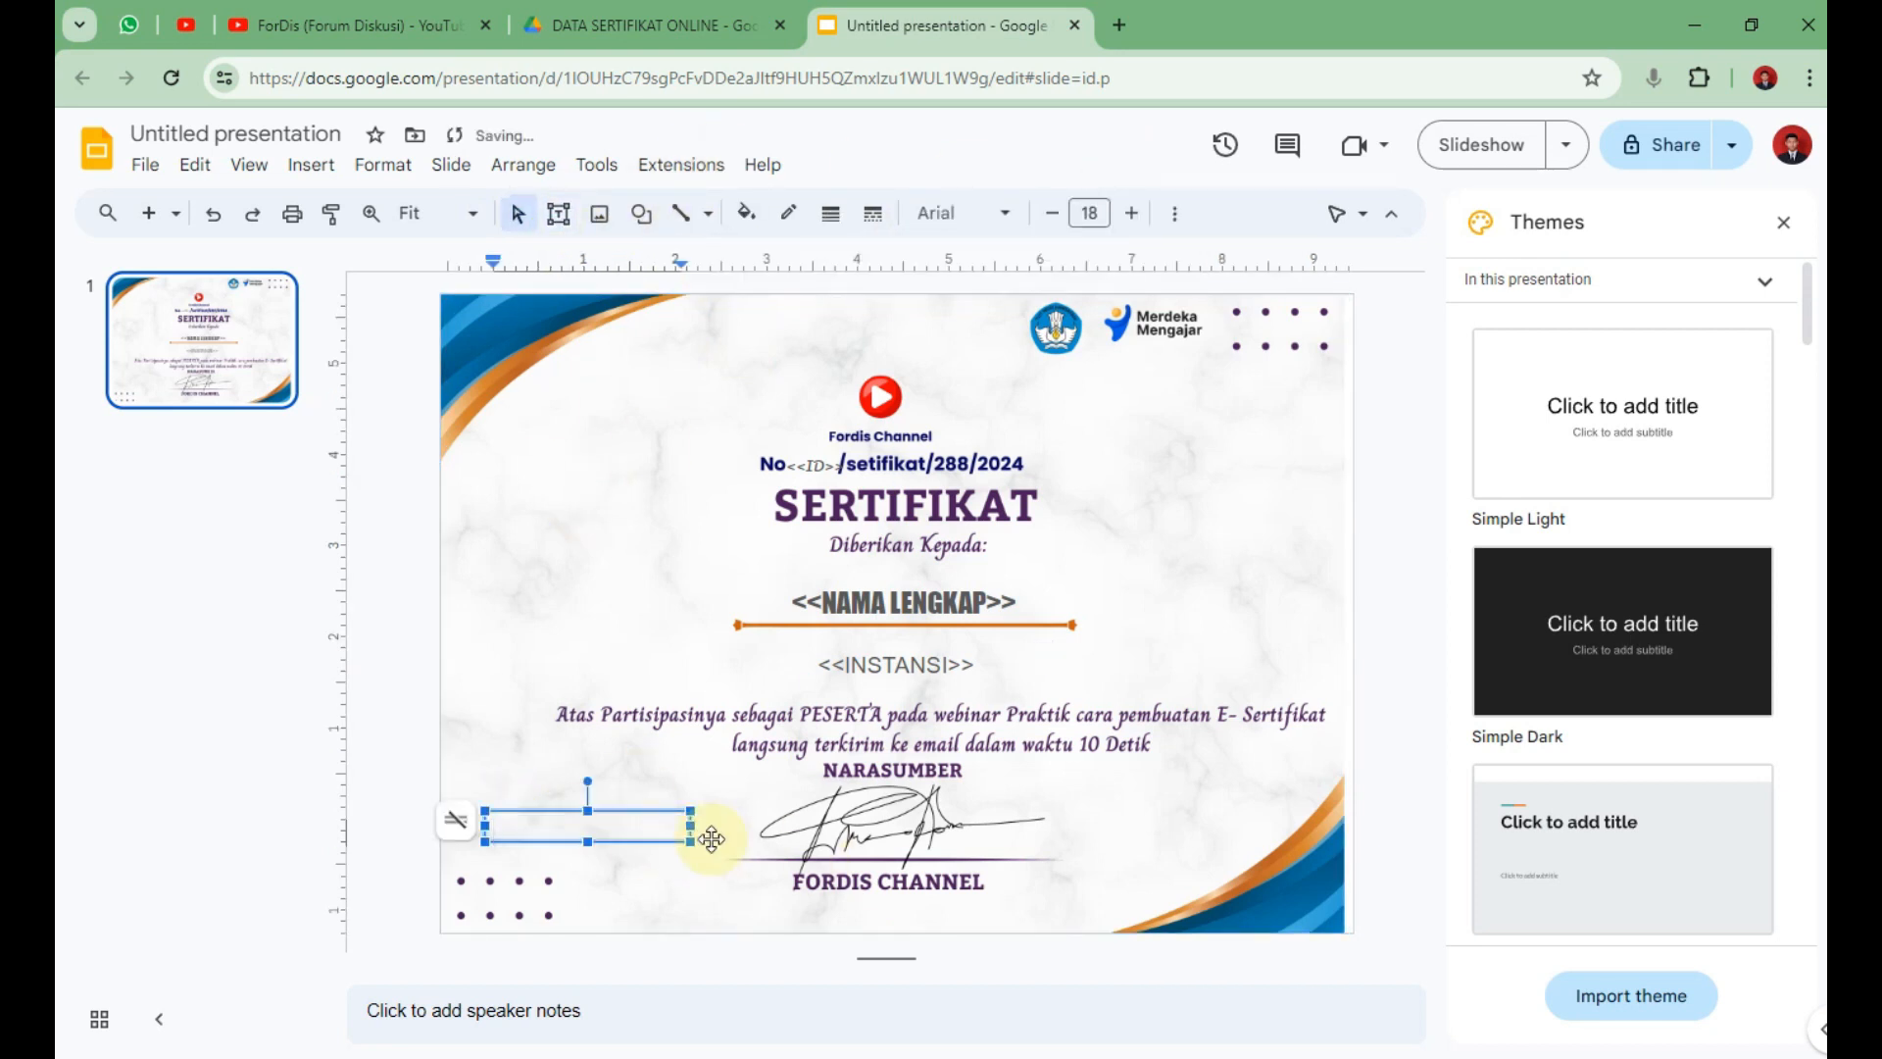
{"action": "type", "text": "<<BARCODE>>"}
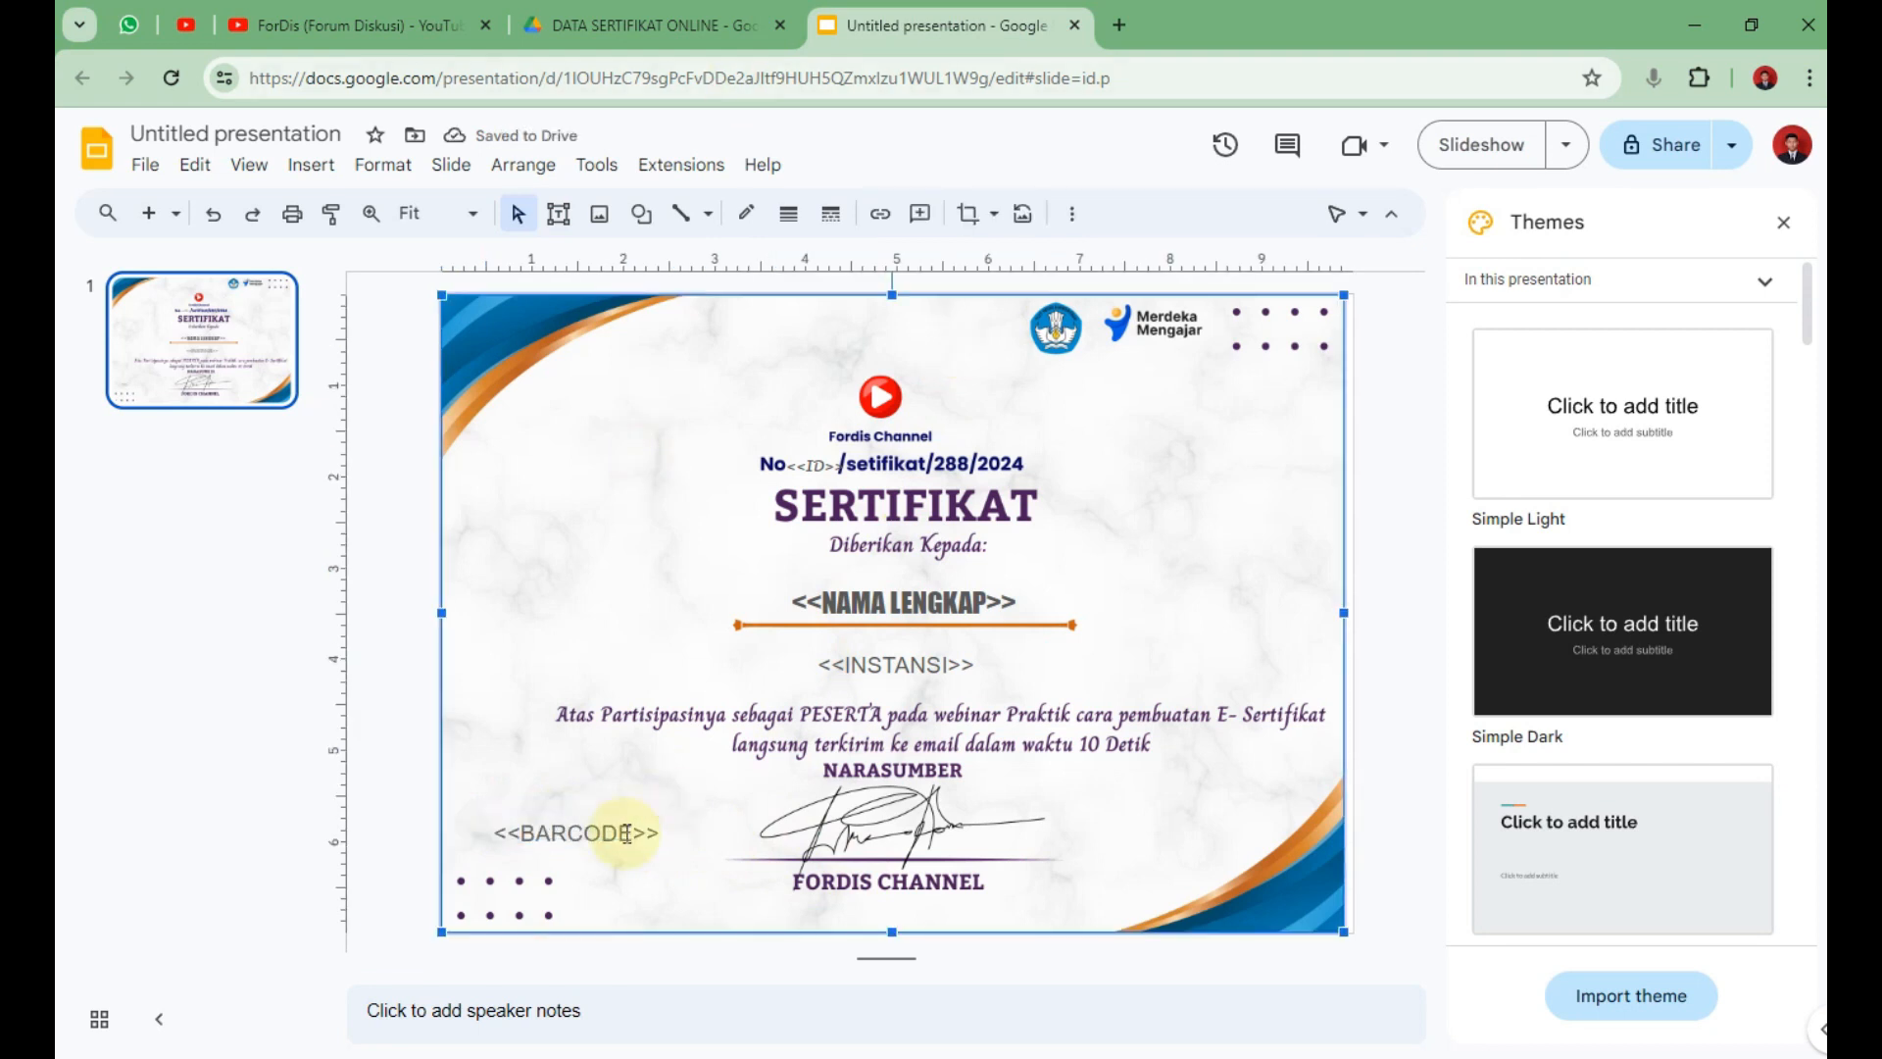
Add Libre Barcode 39 from More fonts and apply it to the barcode placeholder.
{"action": "left_click", "coordinate": [963, 212]}
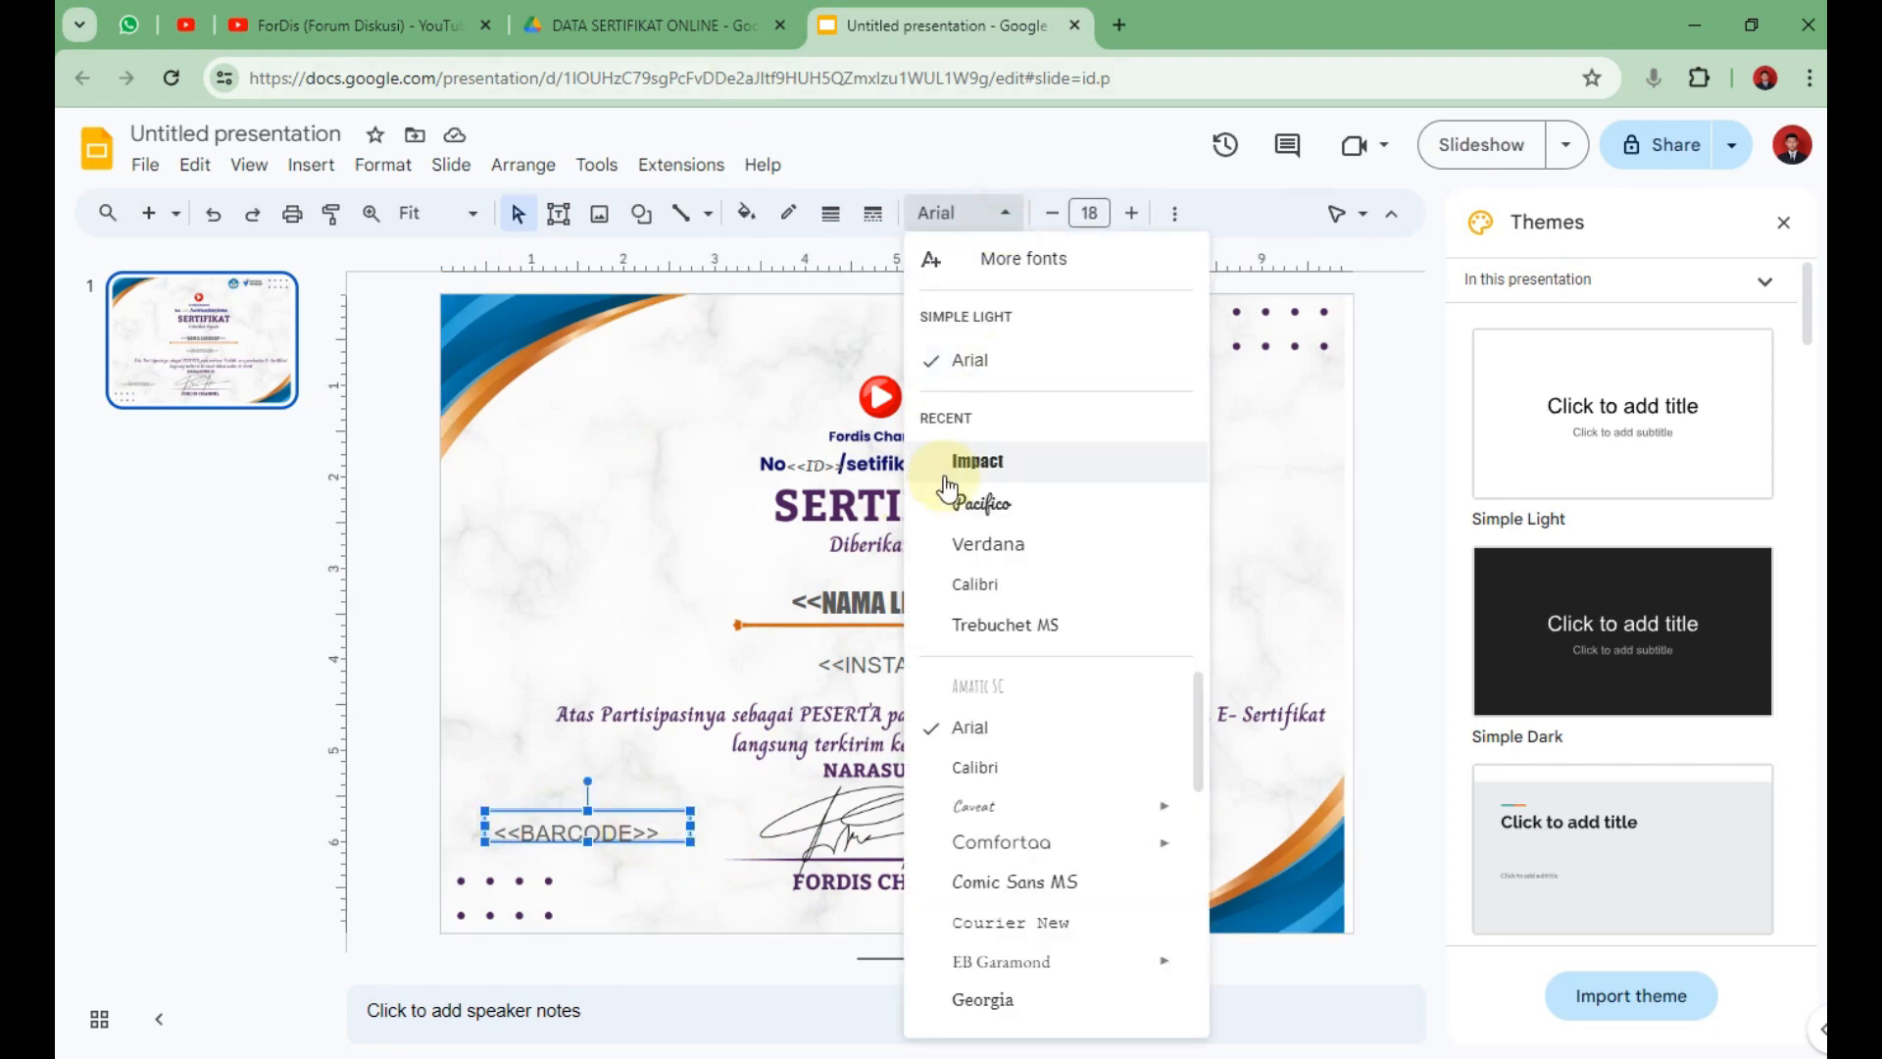
{"action": "left_click", "coordinate": [1027, 261]}
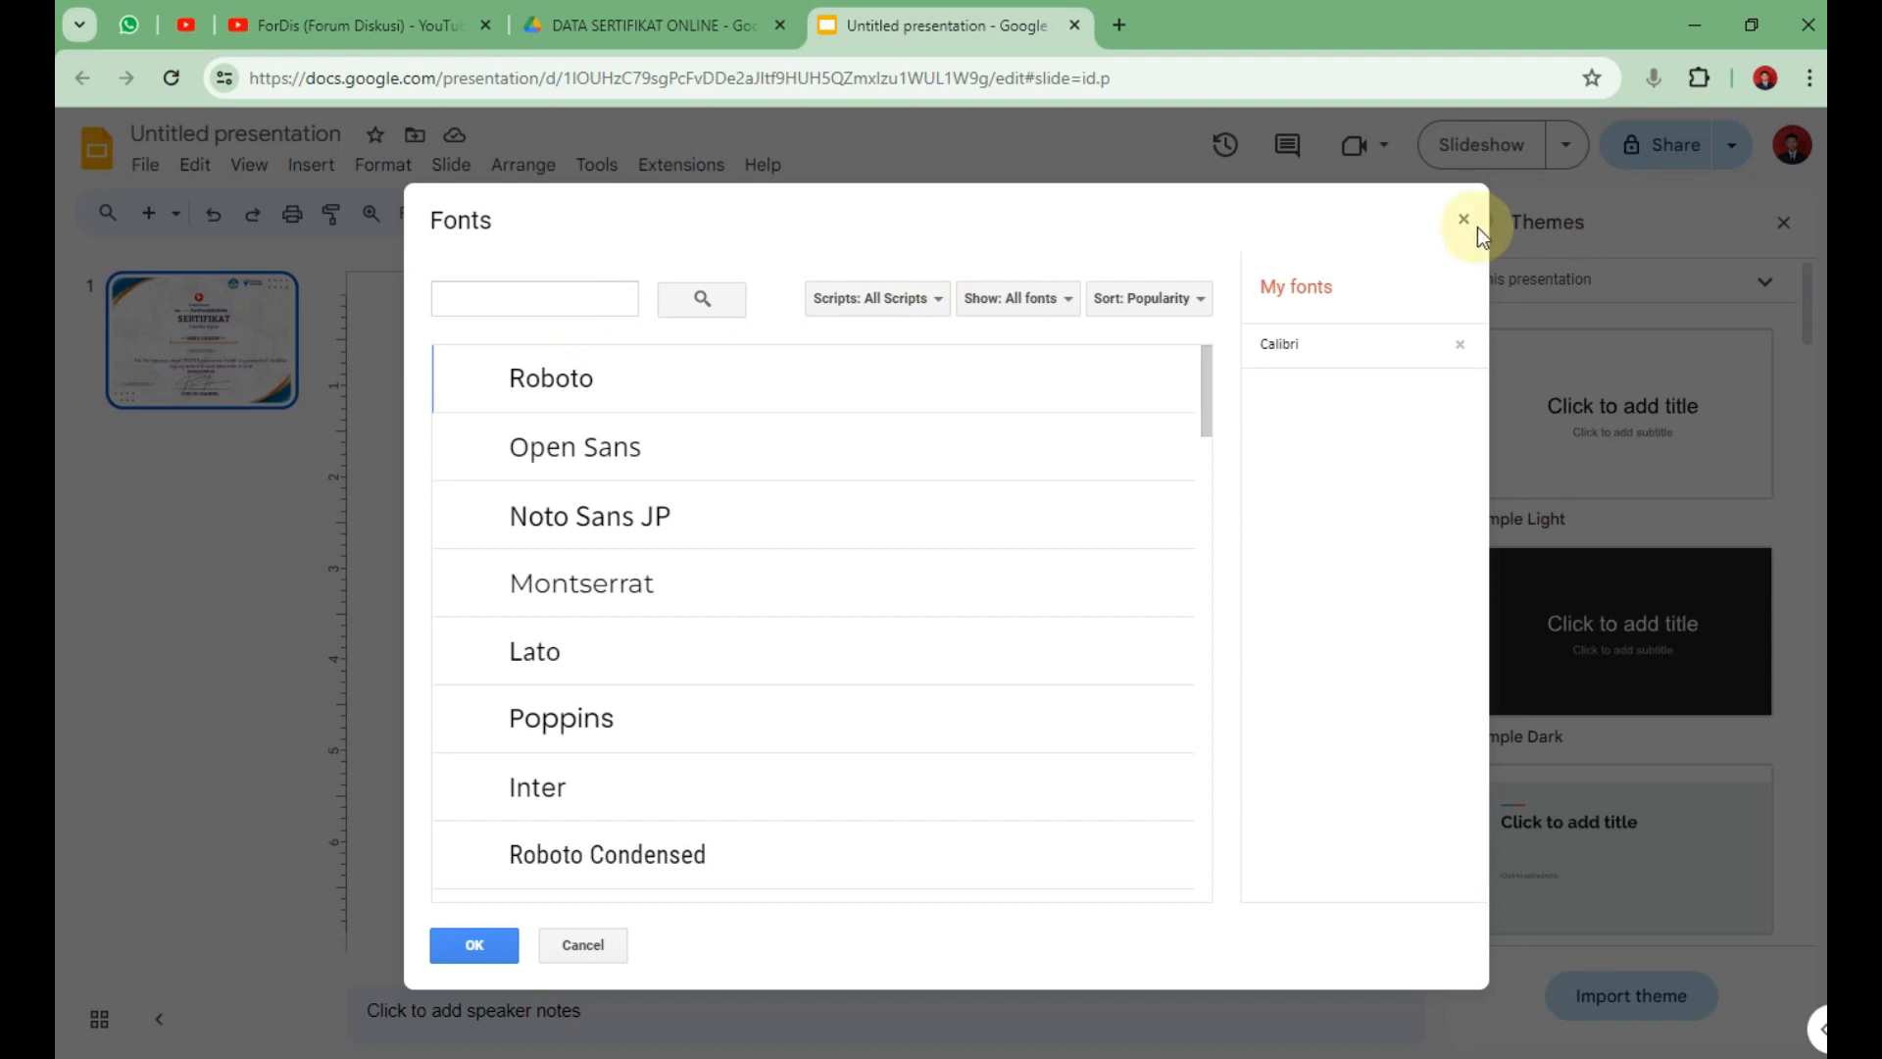
{"action": "left_click", "coordinate": [1464, 219]}
{"action": "left_click", "coordinate": [990, 212]}
{"action": "left_click", "coordinate": [1051, 261]}
{"action": "left_click", "coordinate": [601, 294]}
{"action": "type", "text": "LIBRA"}
{"action": "key", "text": "BackSpace"}
{"action": "key", "text": "BackSpace"}
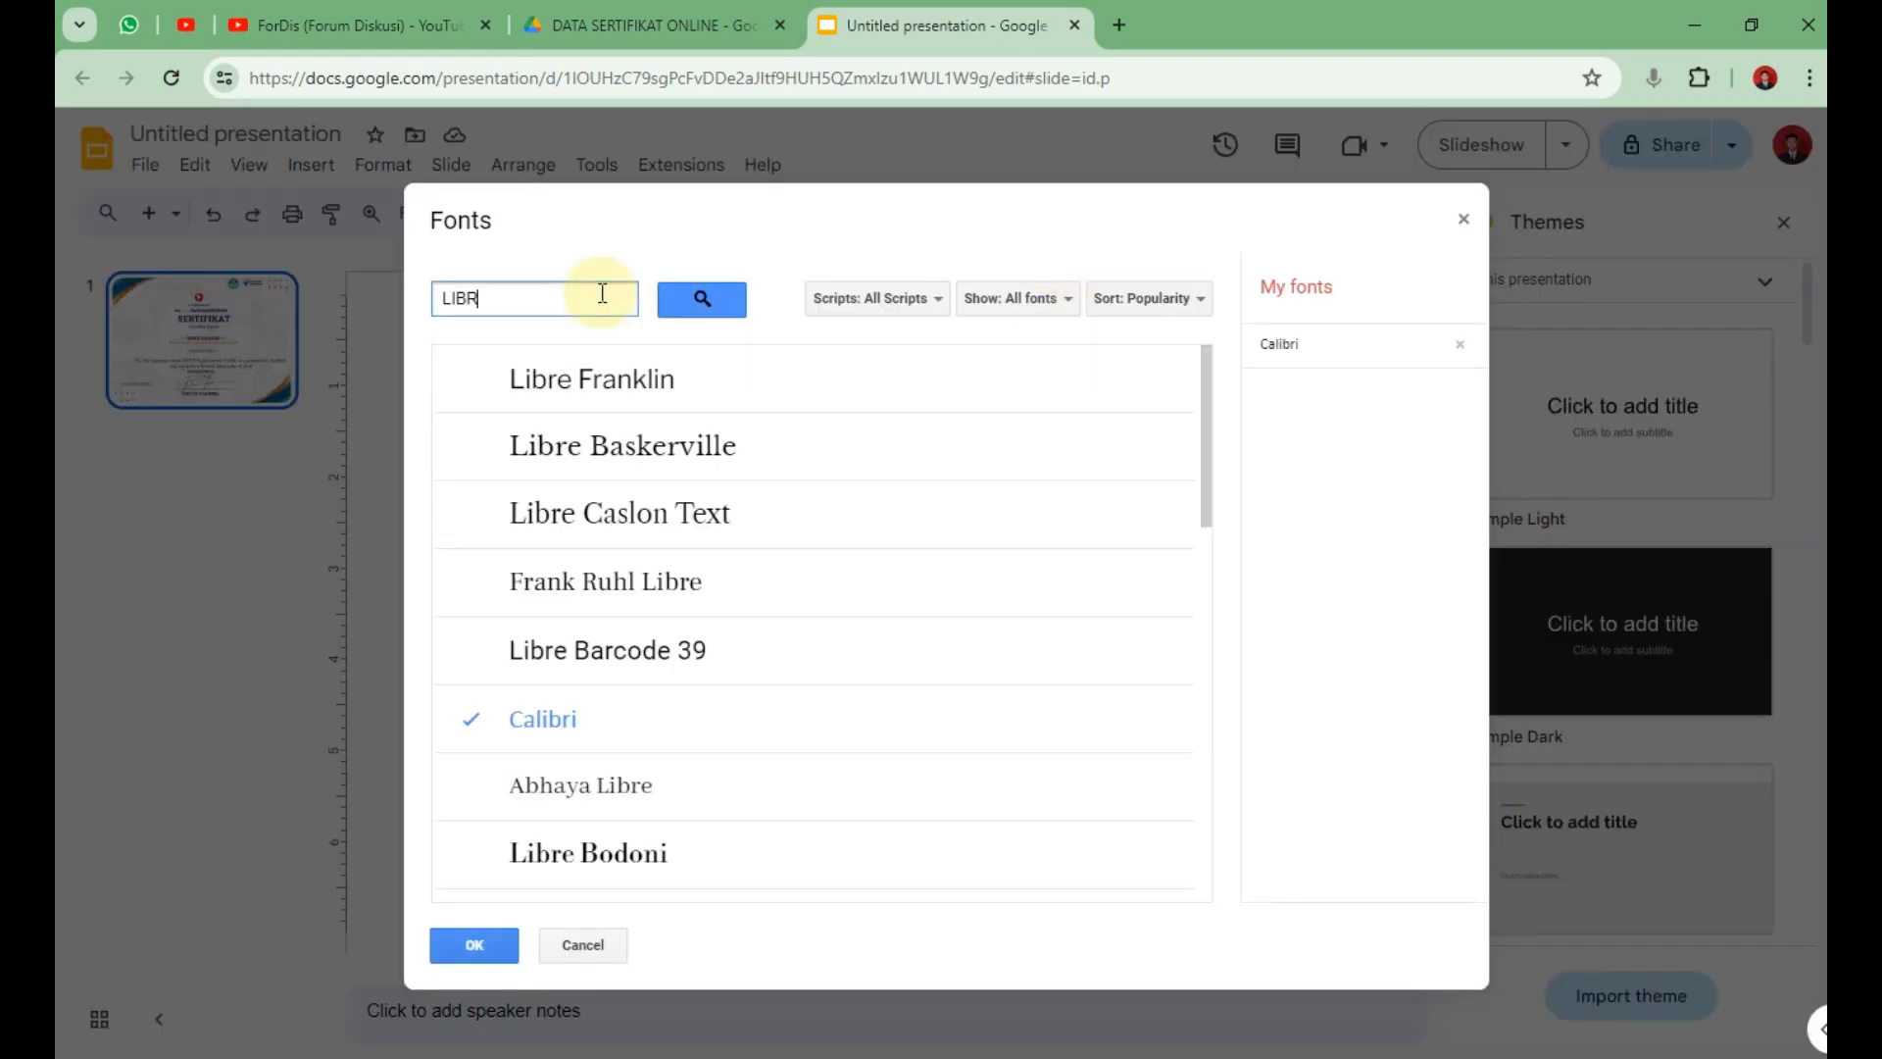
{"action": "left_click", "coordinate": [759, 654]}
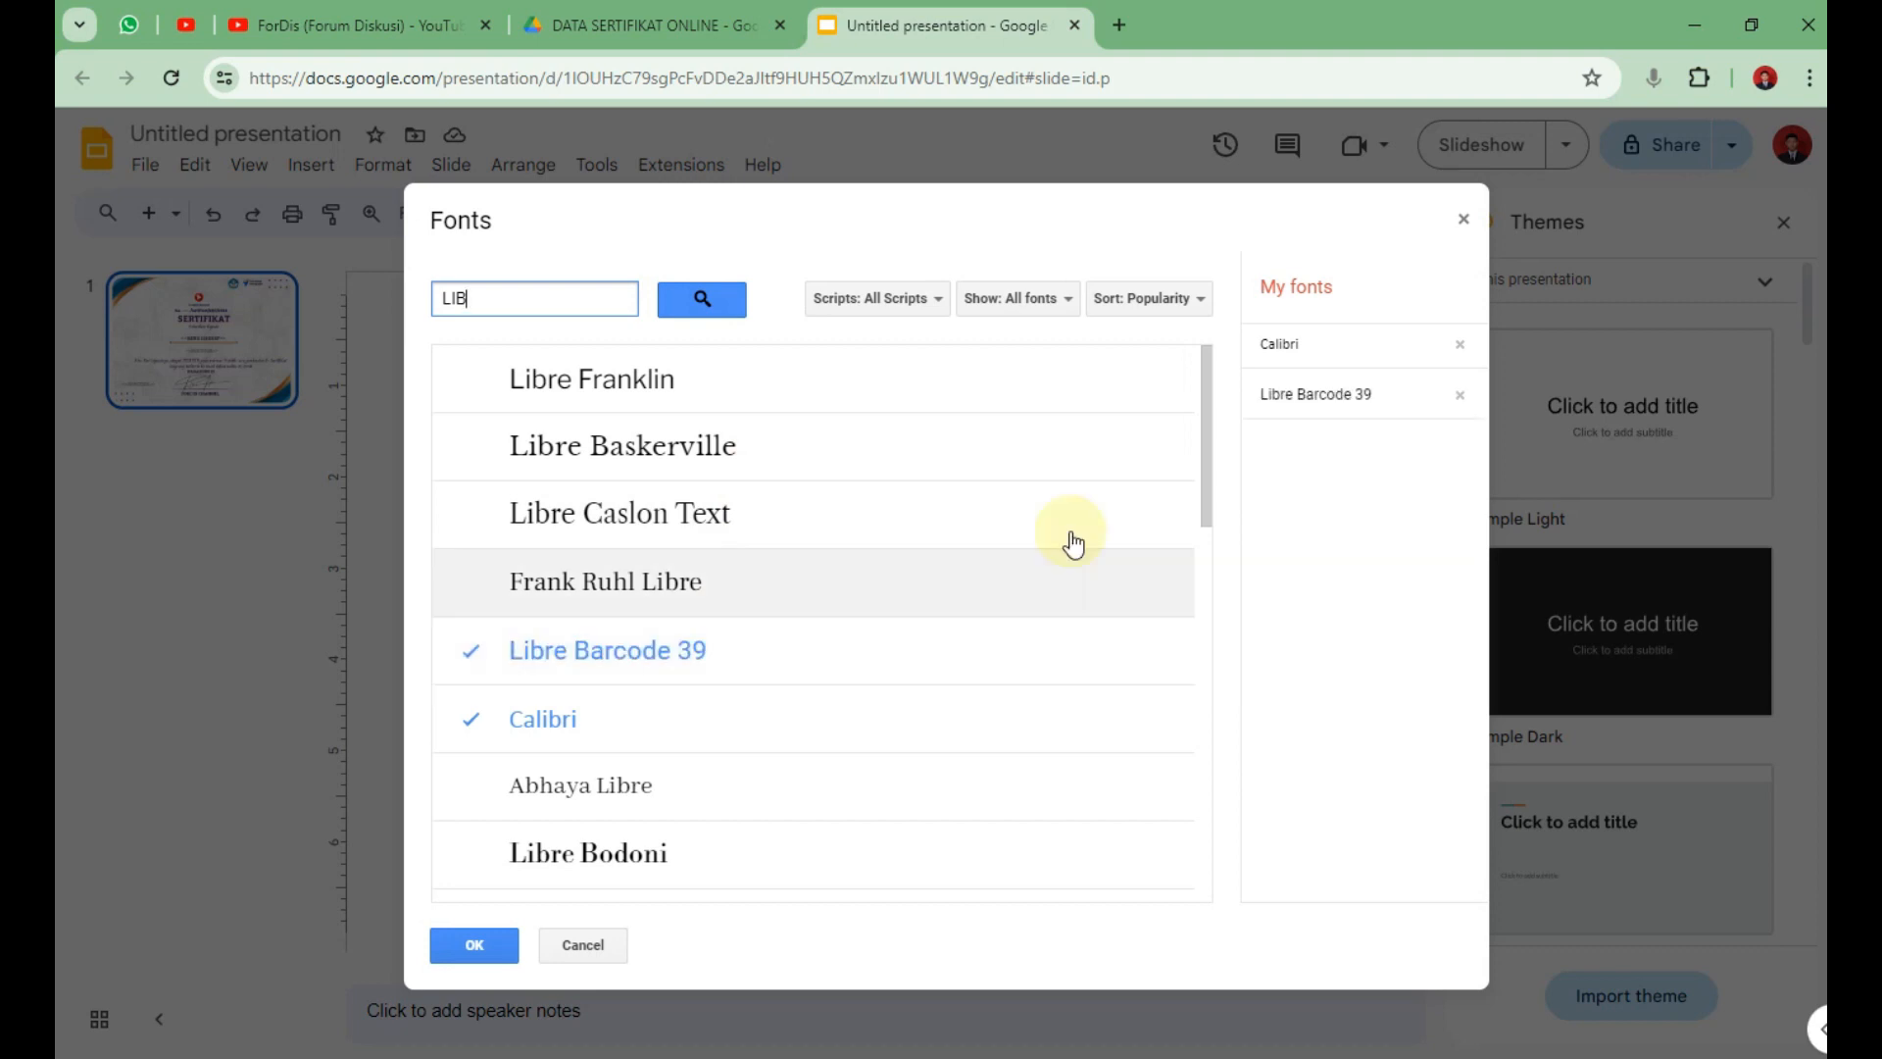
{"action": "left_click", "coordinate": [474, 944]}
Enlarge the barcode text box and raise its font size to 23.
{"action": "left_click_drag", "start_coordinate": [691, 840], "coordinate": [722, 856]}
{"action": "left_click", "coordinate": [1132, 215]}
{"action": "left_click", "coordinate": [1132, 215]}
{"action": "left_click", "coordinate": [1132, 216]}
{"action": "left_click", "coordinate": [1132, 216]}
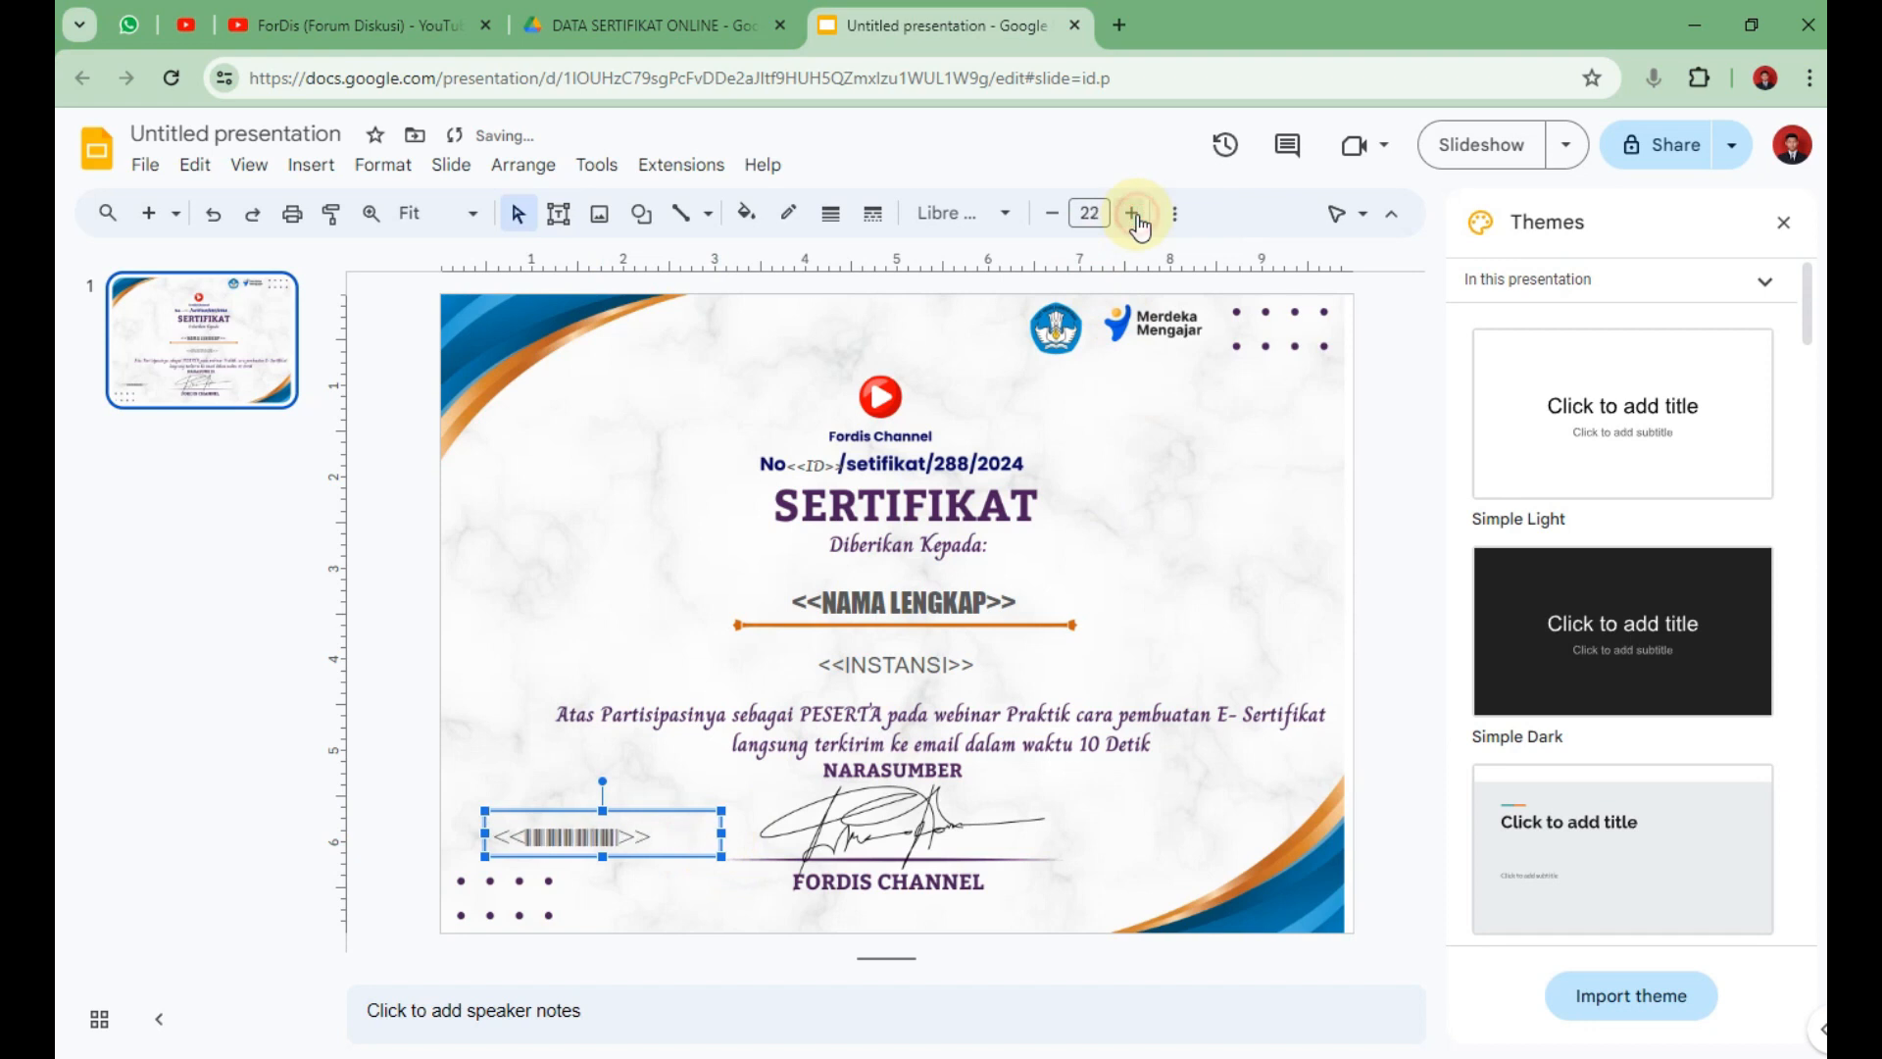
{"action": "left_click", "coordinate": [1132, 216]}
{"action": "left_click", "coordinate": [1384, 626]}
{"action": "left_click", "coordinate": [629, 847]}
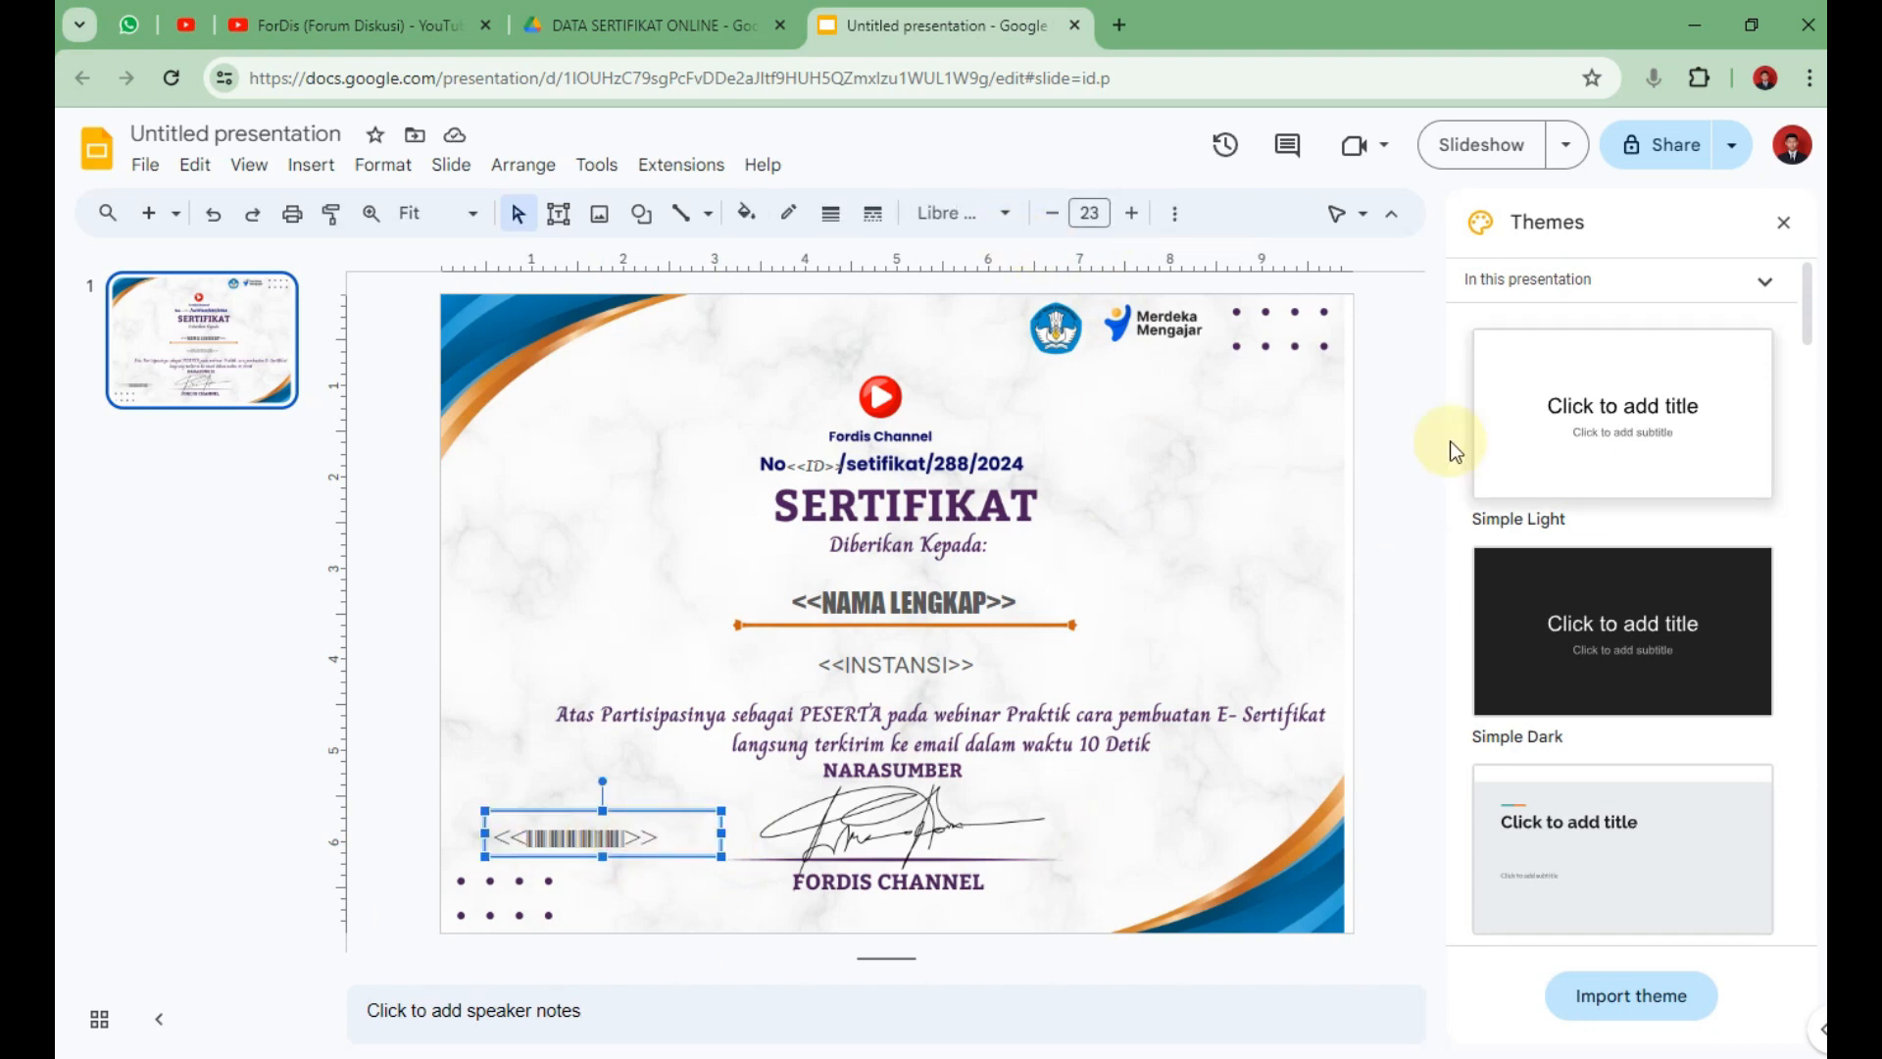
{"action": "left_click", "coordinate": [1402, 431]}
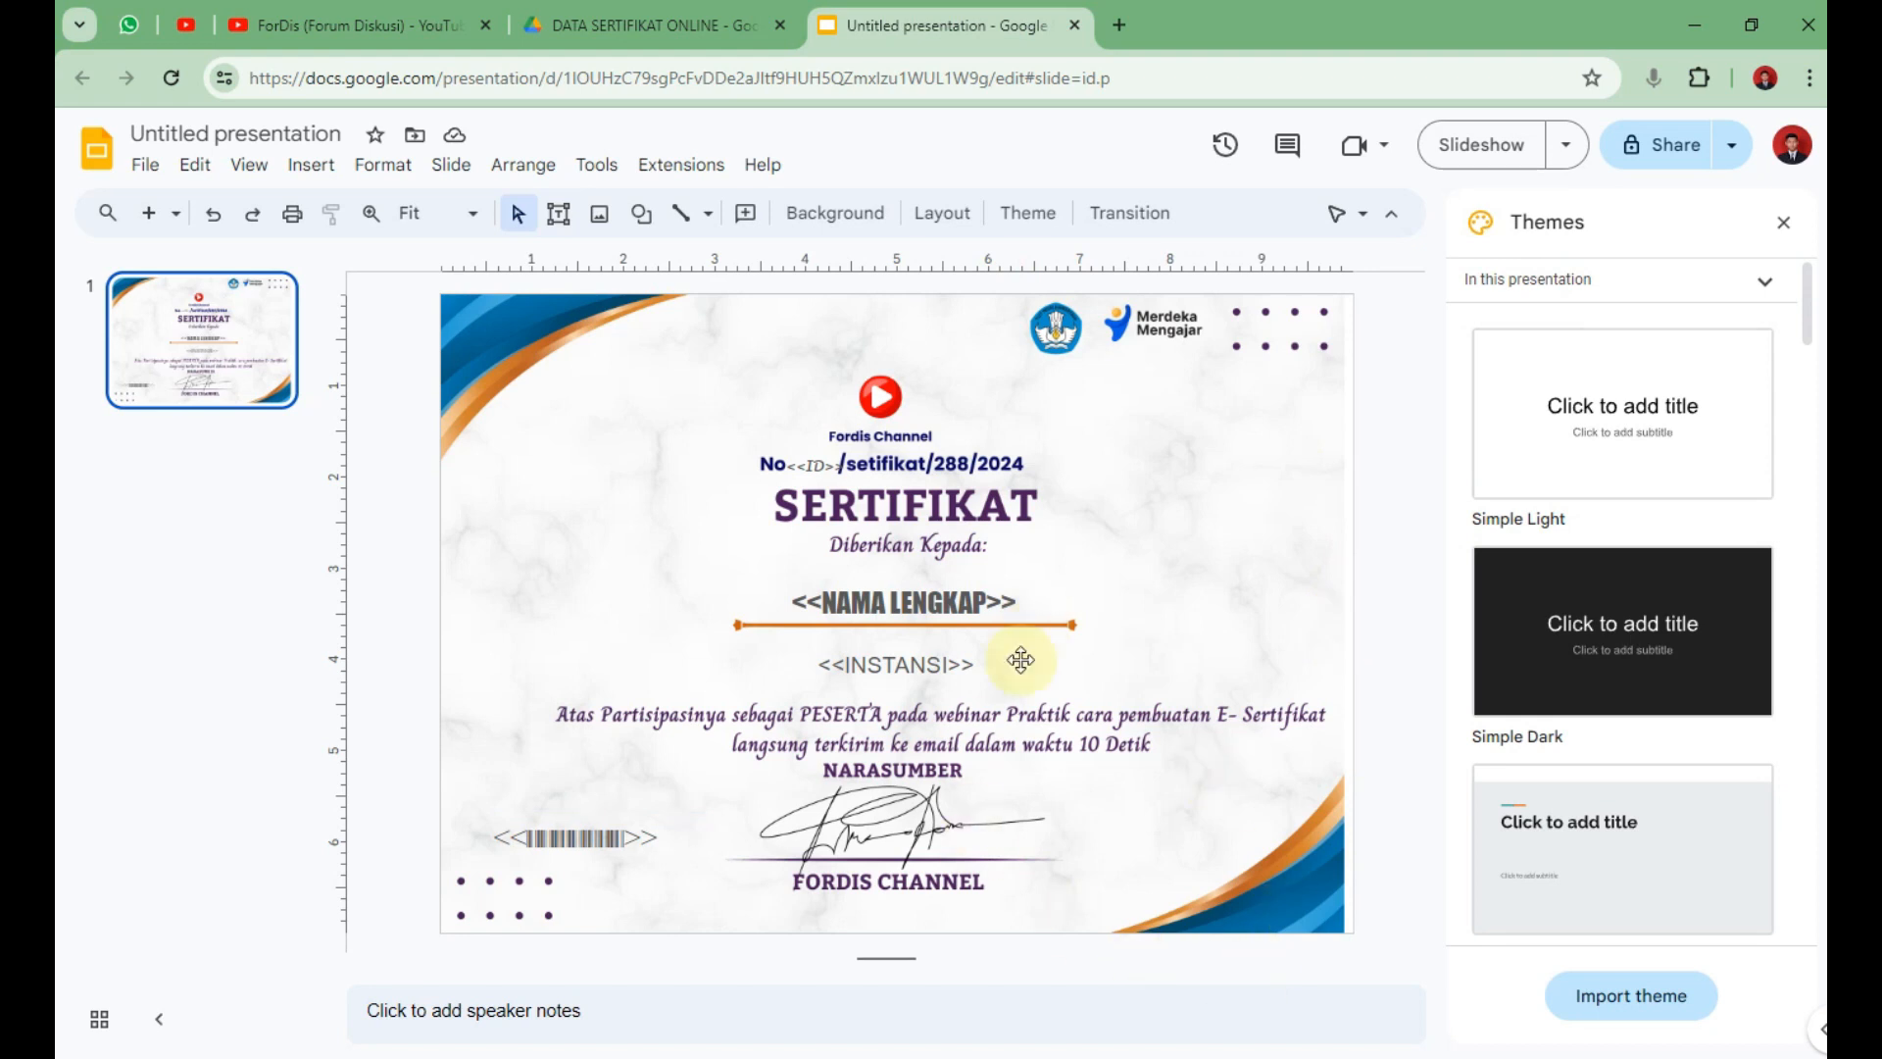
{"action": "left_click", "coordinate": [273, 133]}
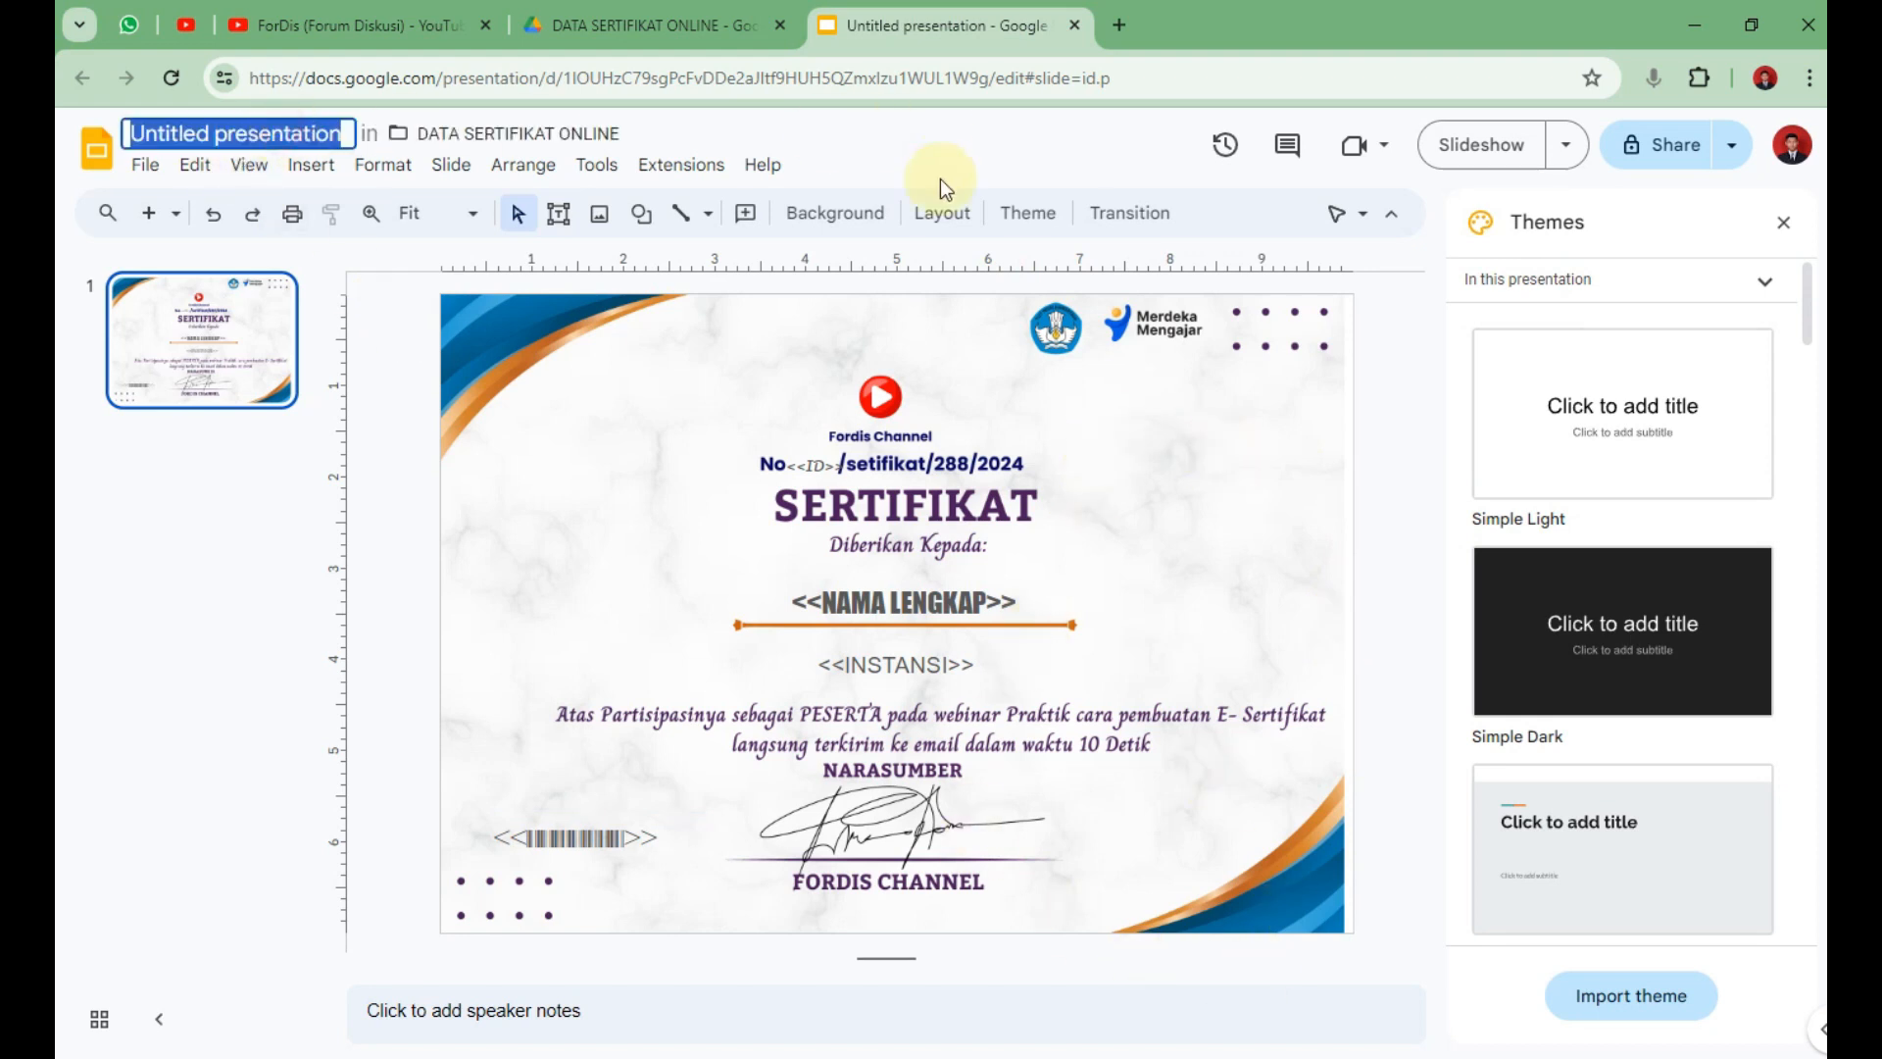
Title the presentation 'TEMPLATE SERTIFIKAT', then go back to the DATA SERTIFIKAT ONLINE Drive tab.
{"action": "type", "text": "TWEM"}
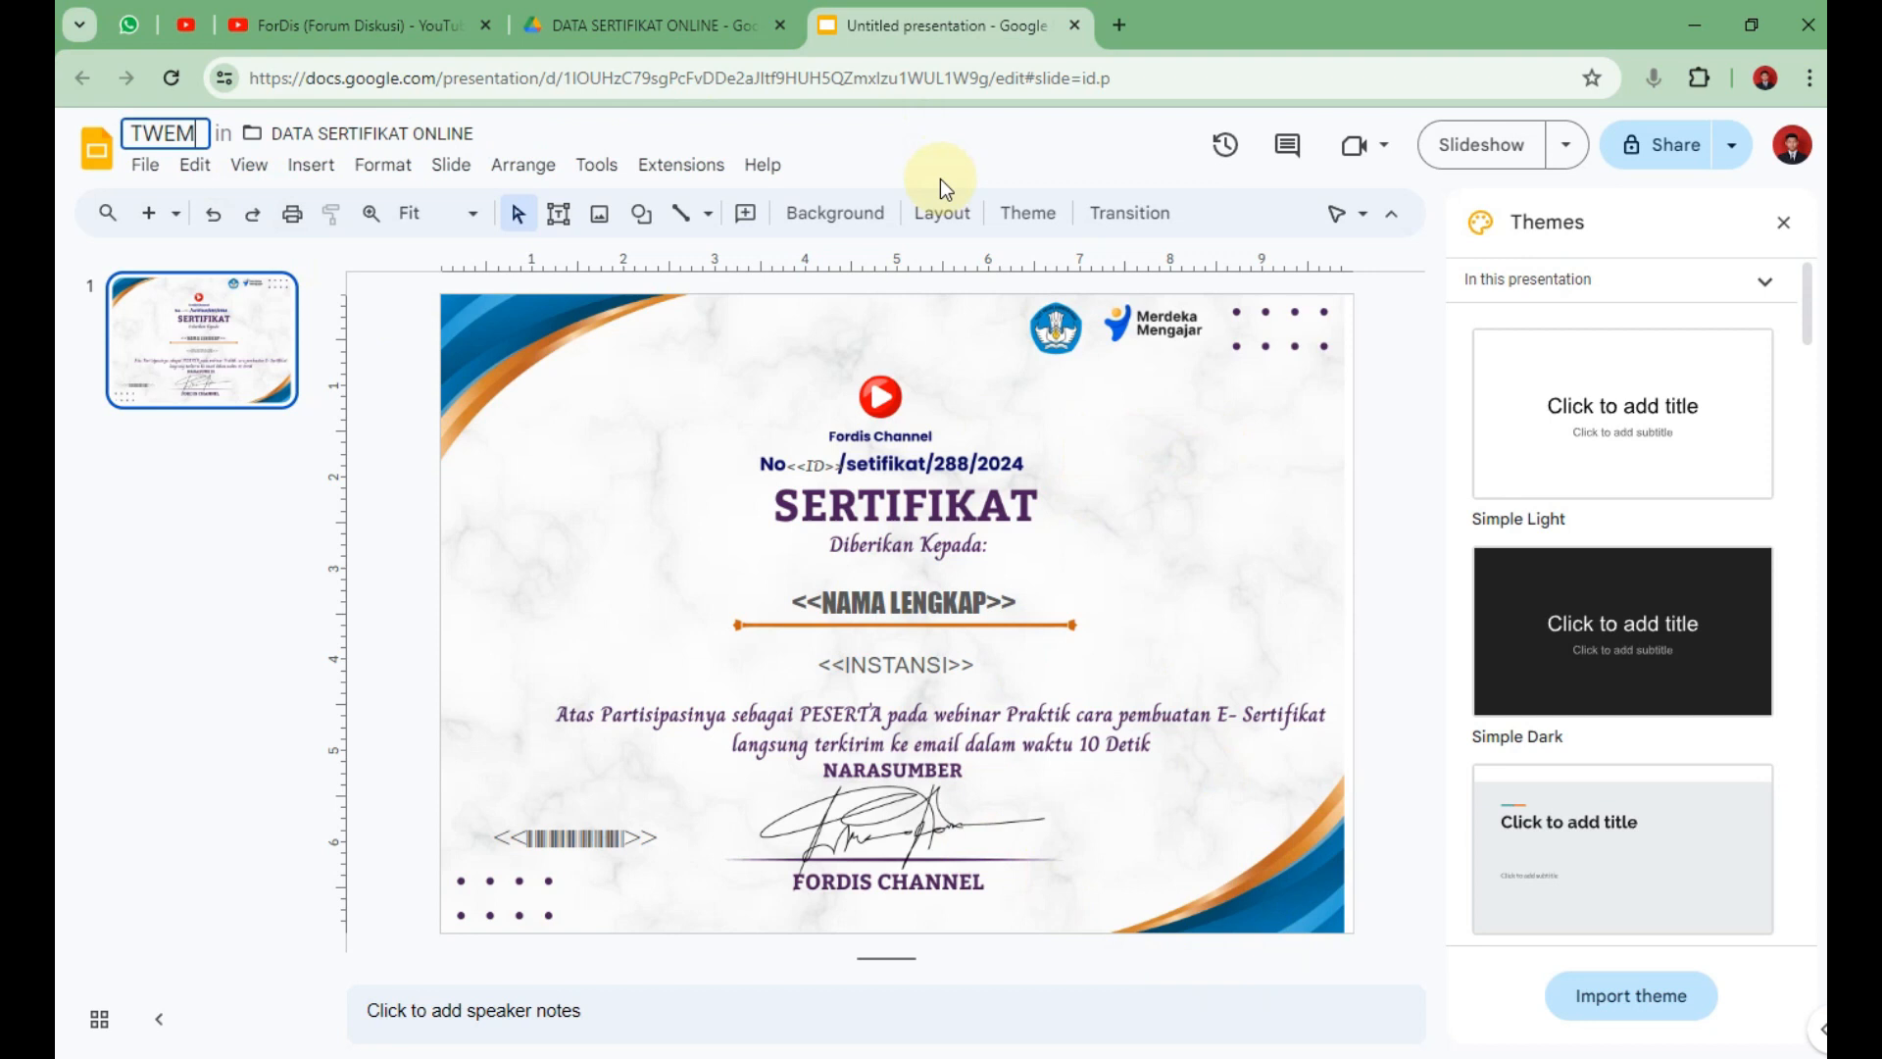
{"action": "key", "text": "BackSpace"}
{"action": "key", "text": "BackSpace"}
{"action": "key", "text": "BackSpace"}
{"action": "type", "text": "E"}
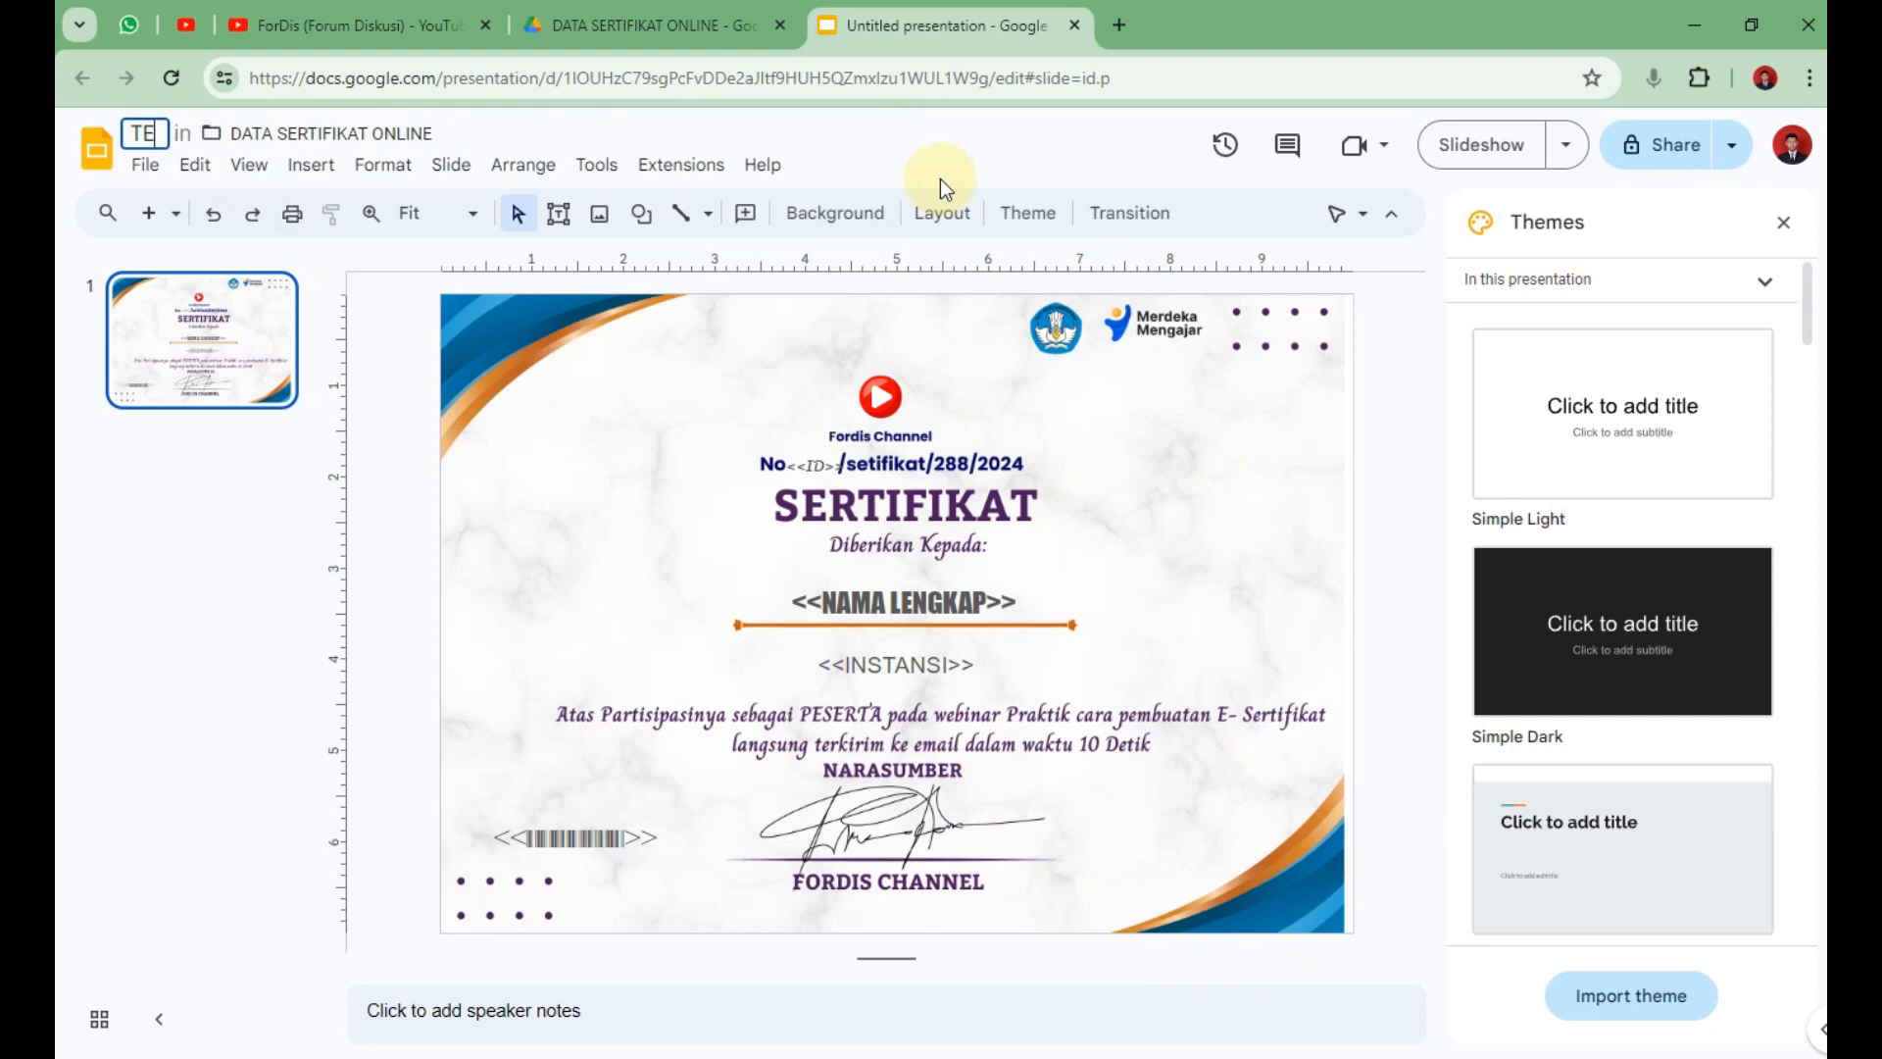
{"action": "type", "text": "MPLATE "}
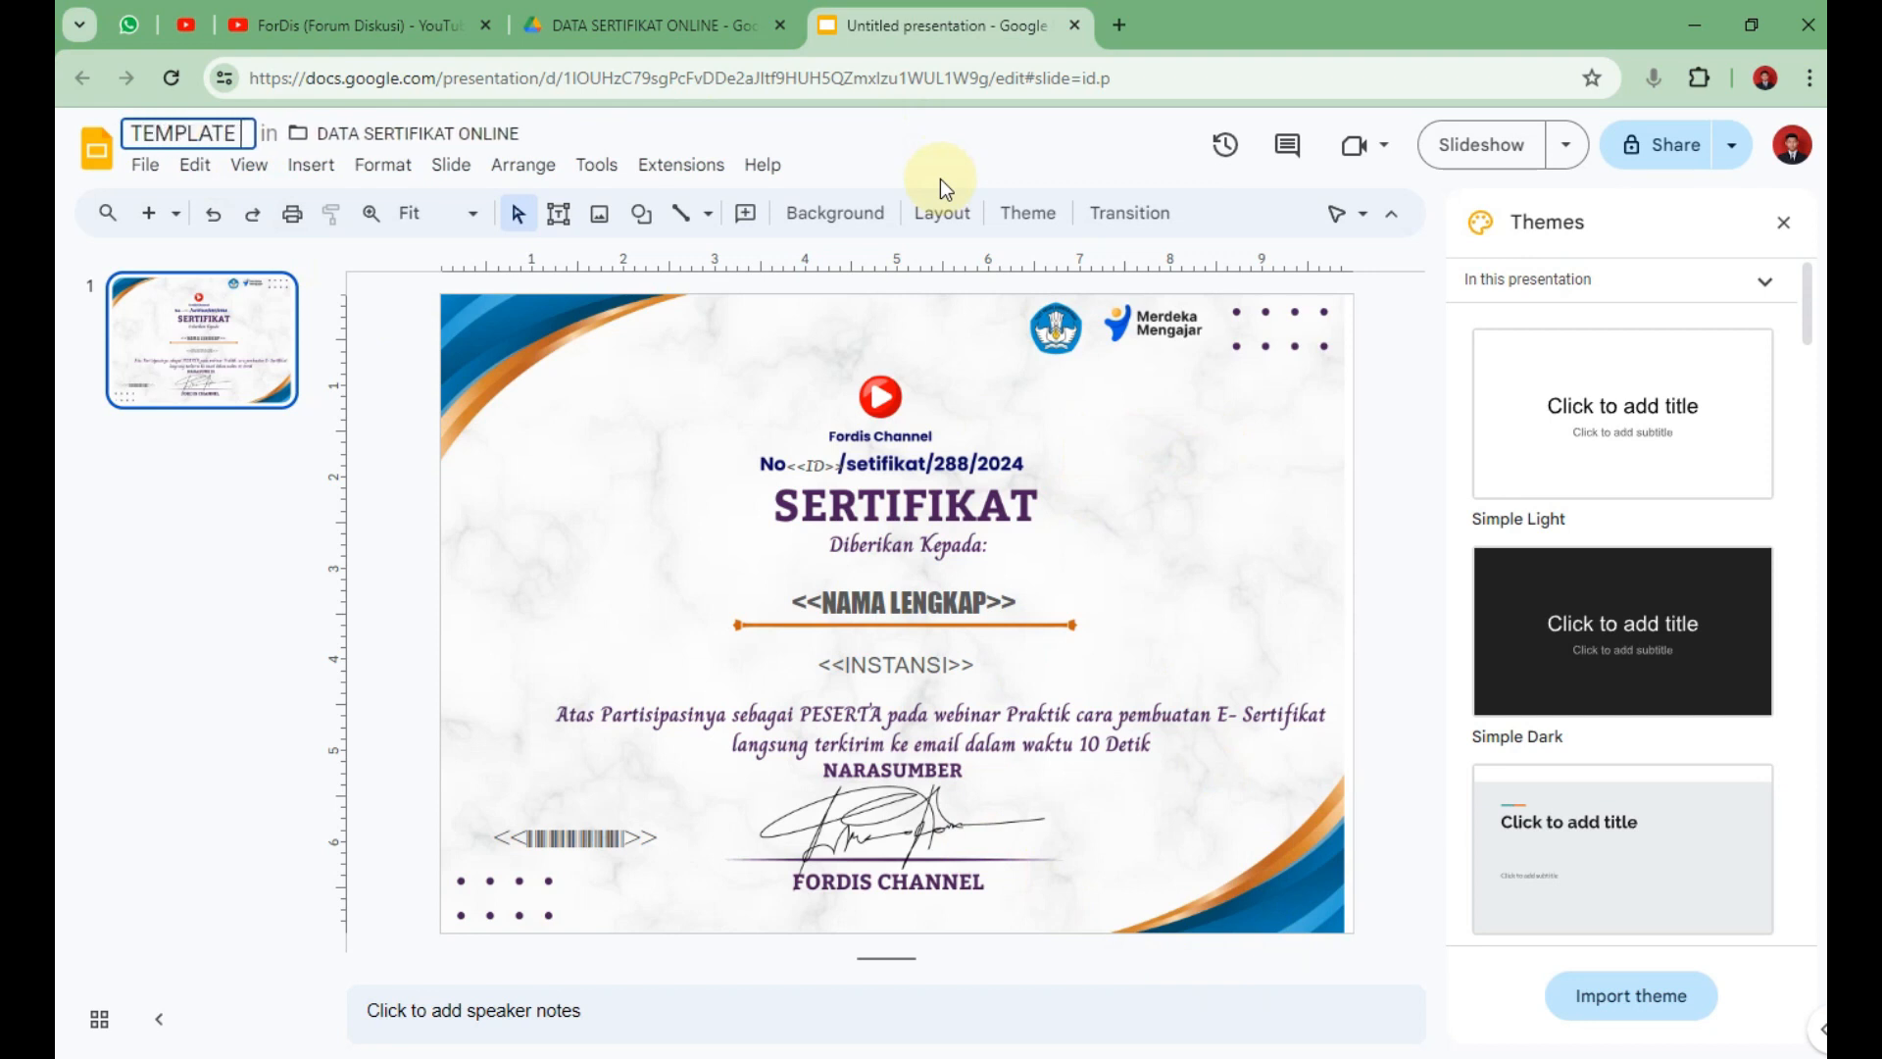
{"action": "type", "text": "SERTIF"}
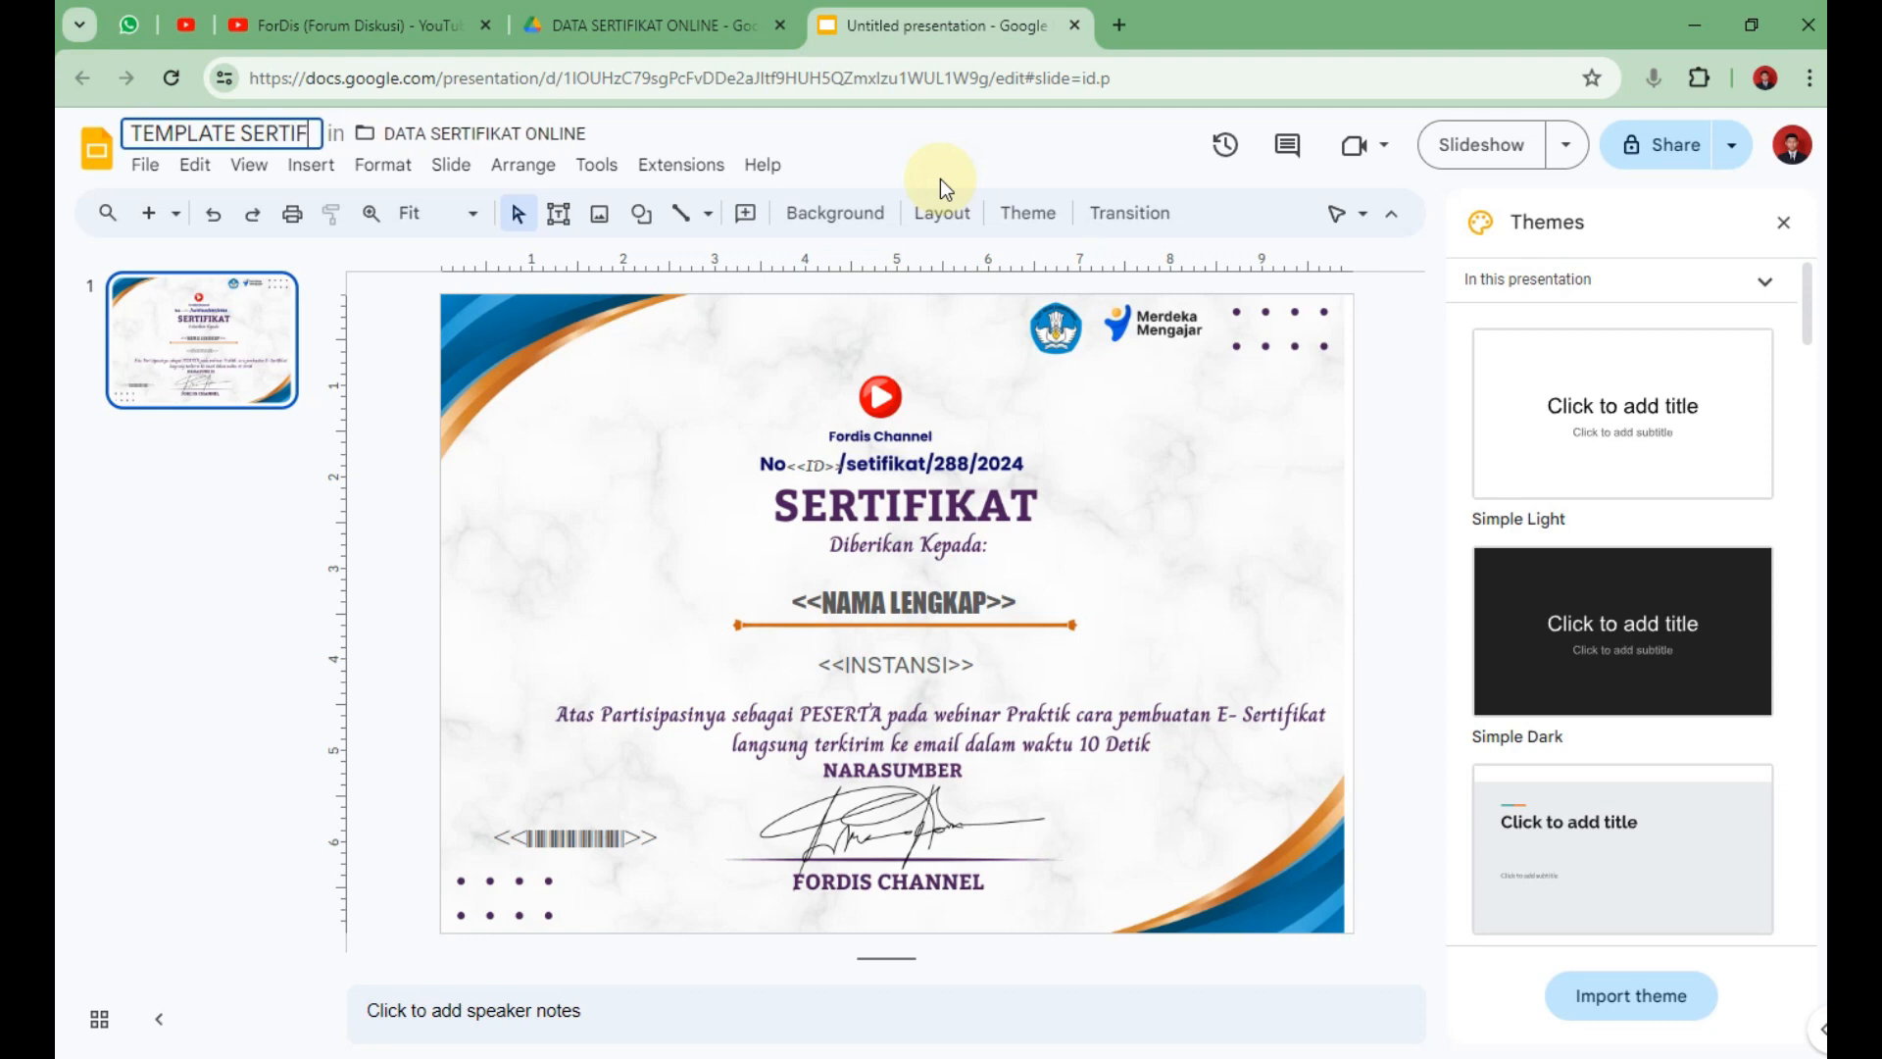
{"action": "type", "text": "IKAT"}
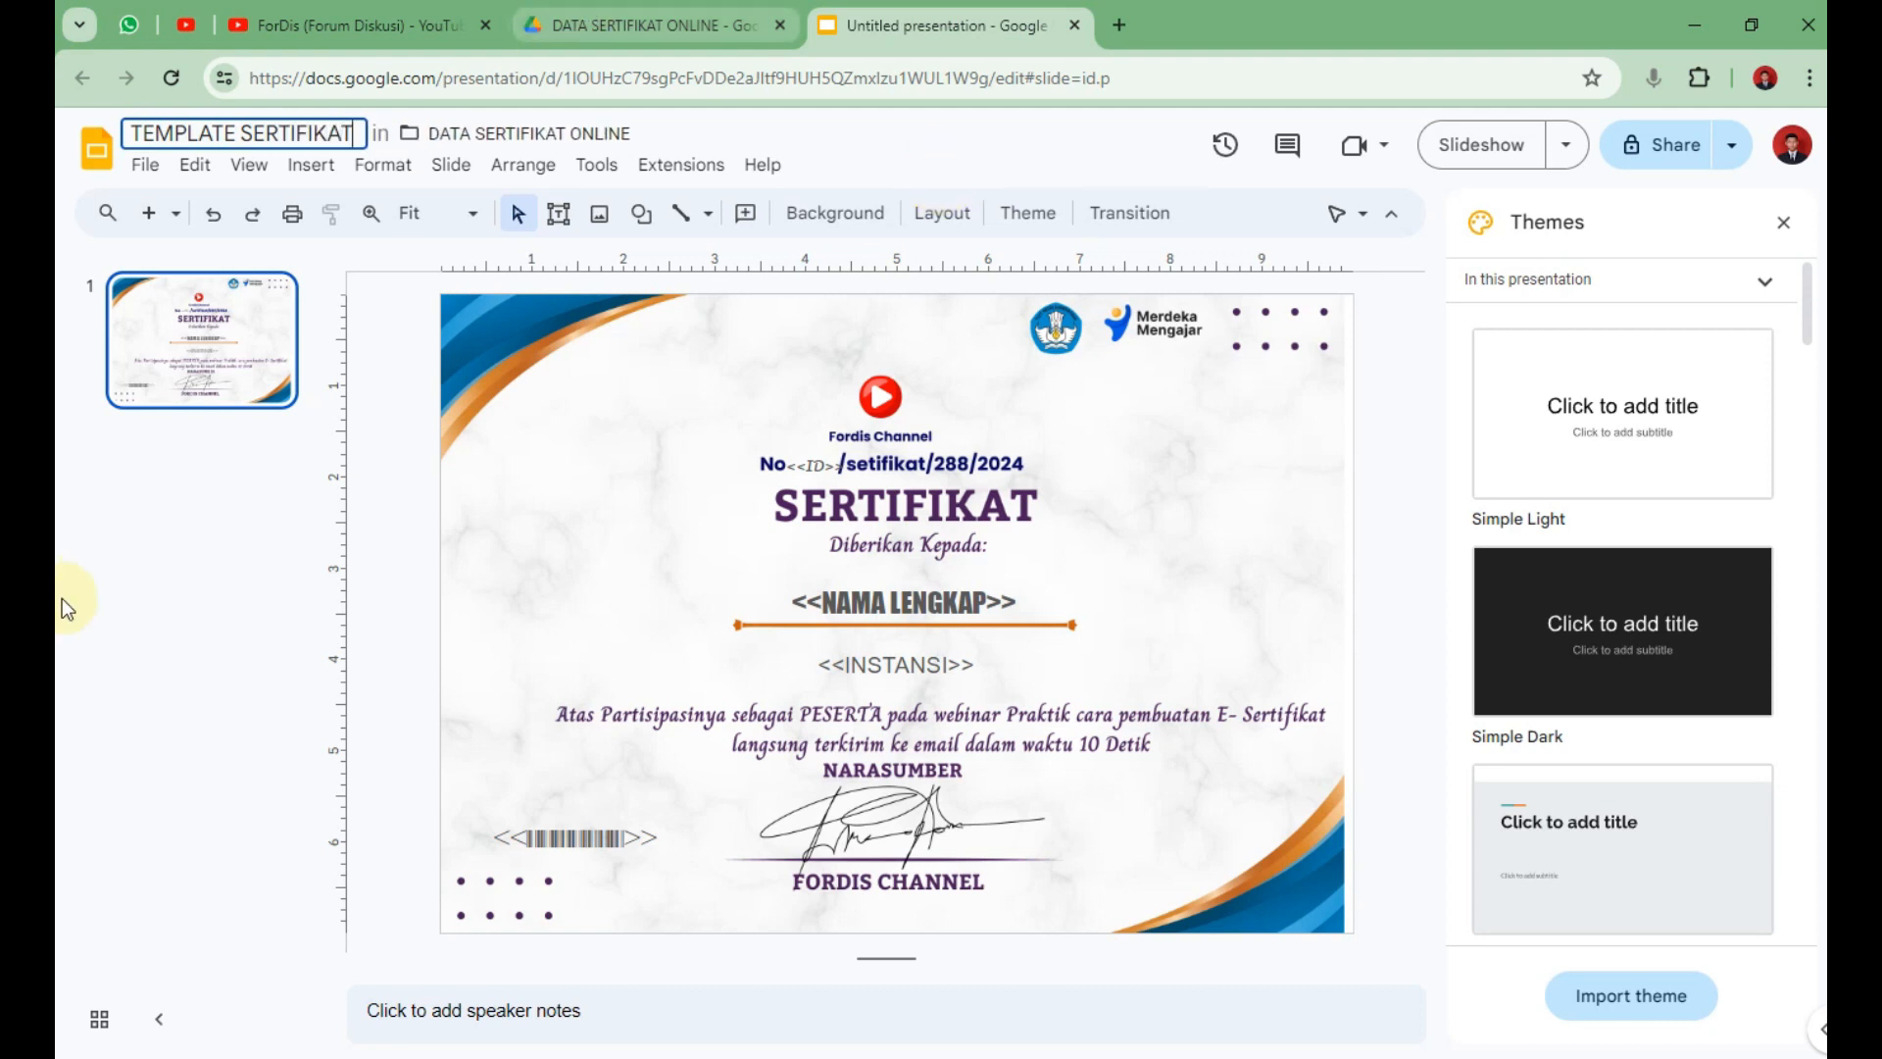
{"action": "left_click", "coordinate": [108, 591]}
{"action": "left_click", "coordinate": [725, 23]}
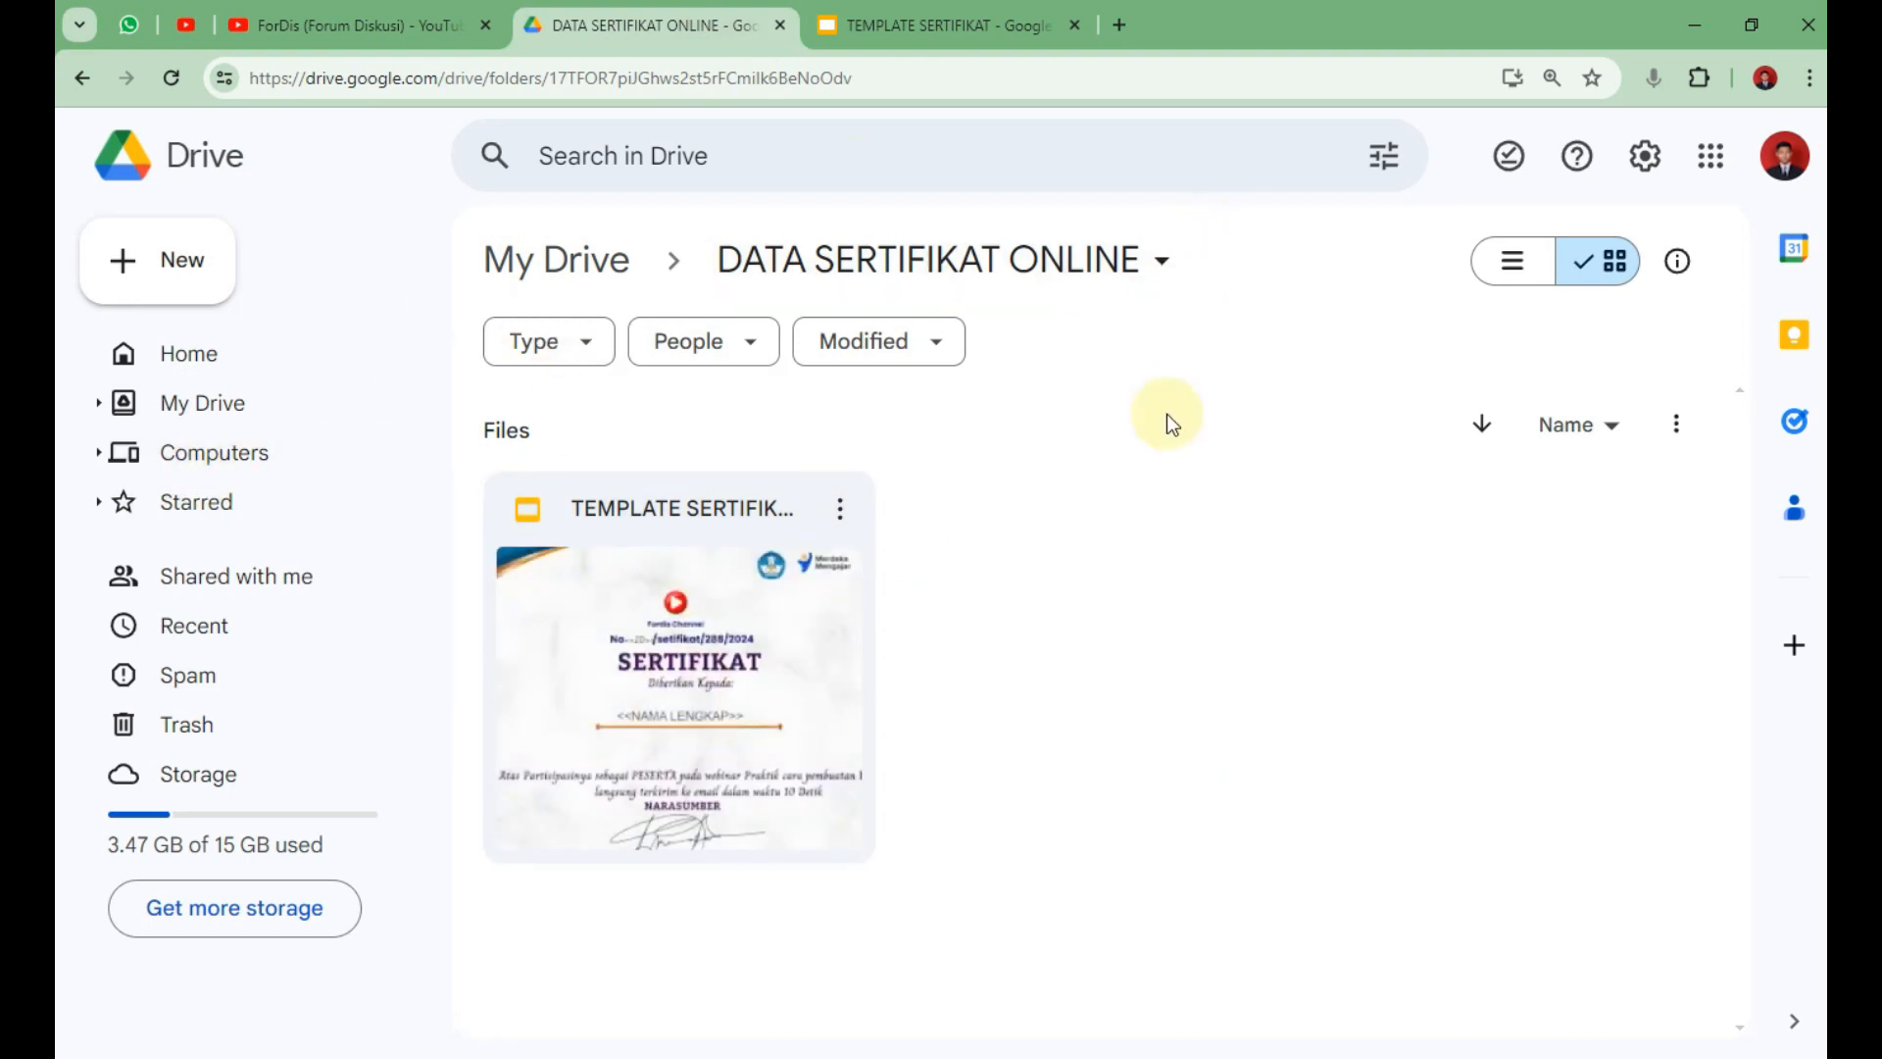
Show the DATA SERTIFIKAT ONLINE folder as a list and create a blank Google Form there.
{"action": "left_click", "coordinate": [1525, 278]}
{"action": "left_click", "coordinate": [1044, 620]}
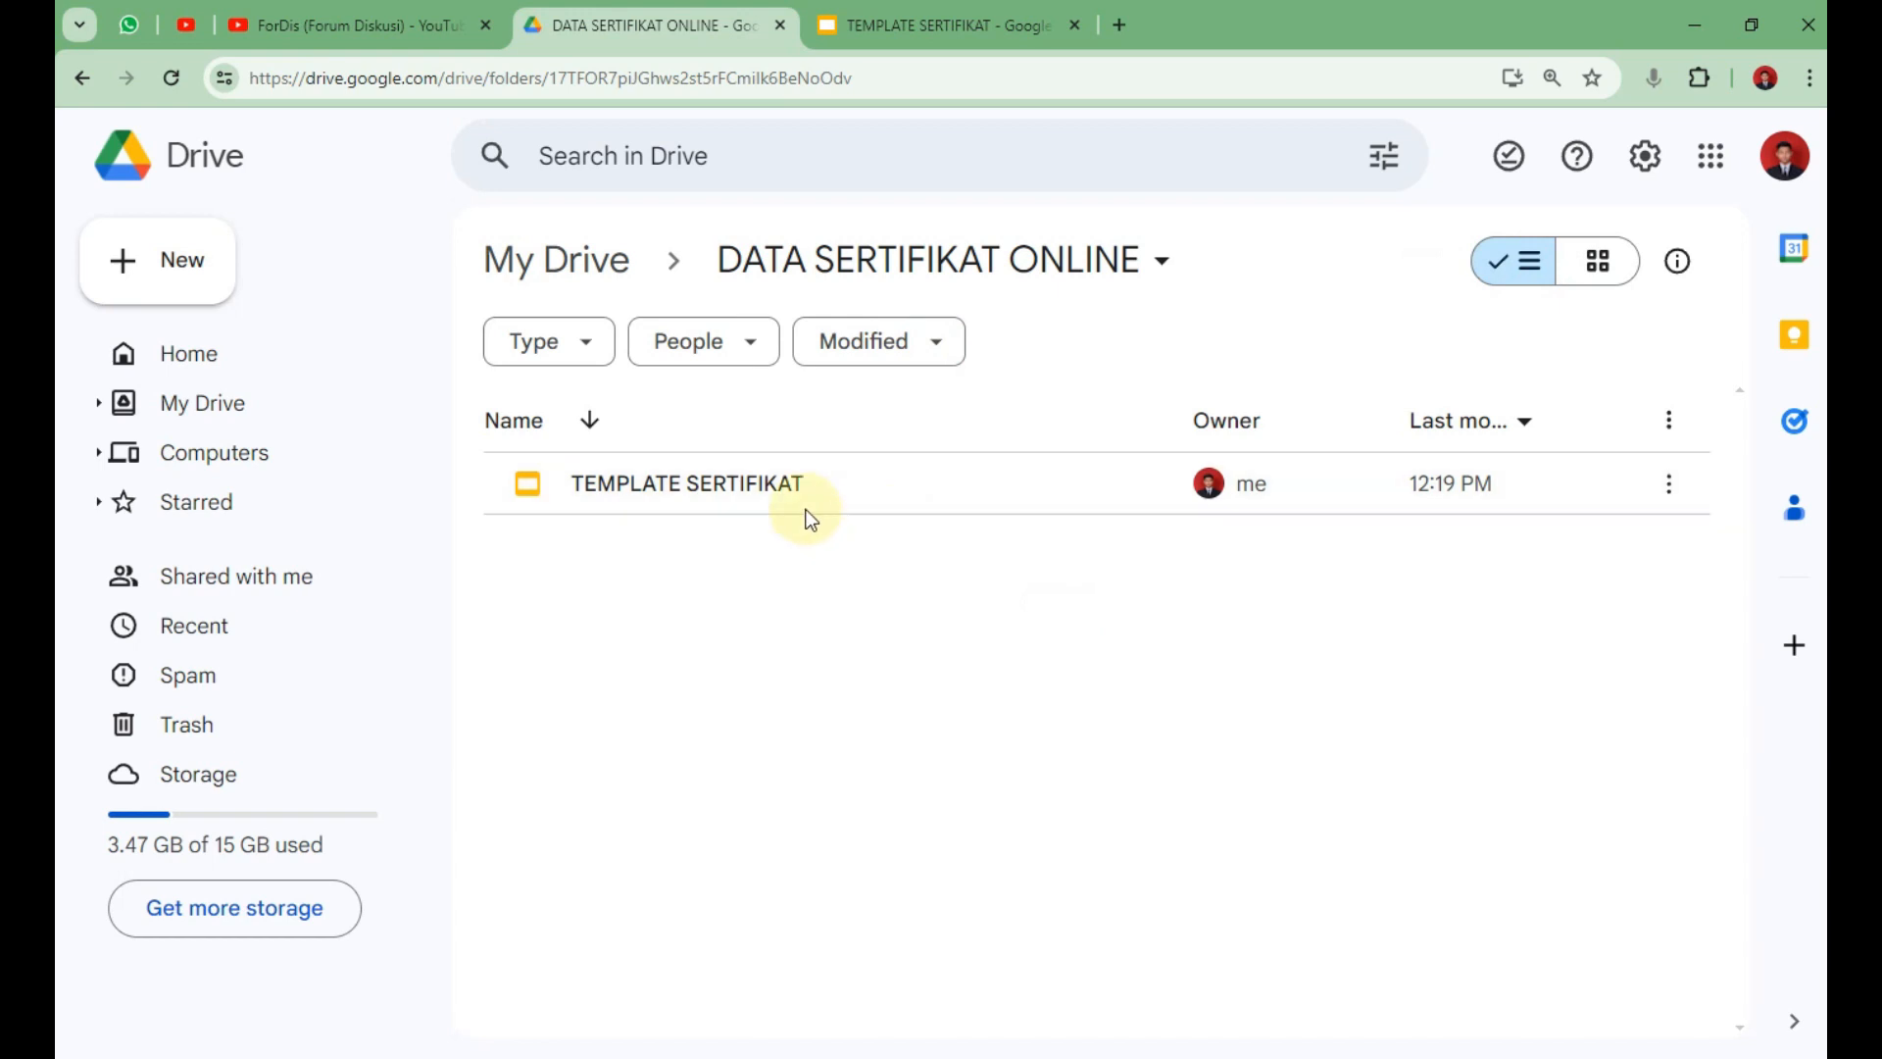
{"action": "left_click", "coordinate": [1024, 15]}
{"action": "left_click", "coordinate": [544, 16]}
{"action": "left_click", "coordinate": [204, 274]}
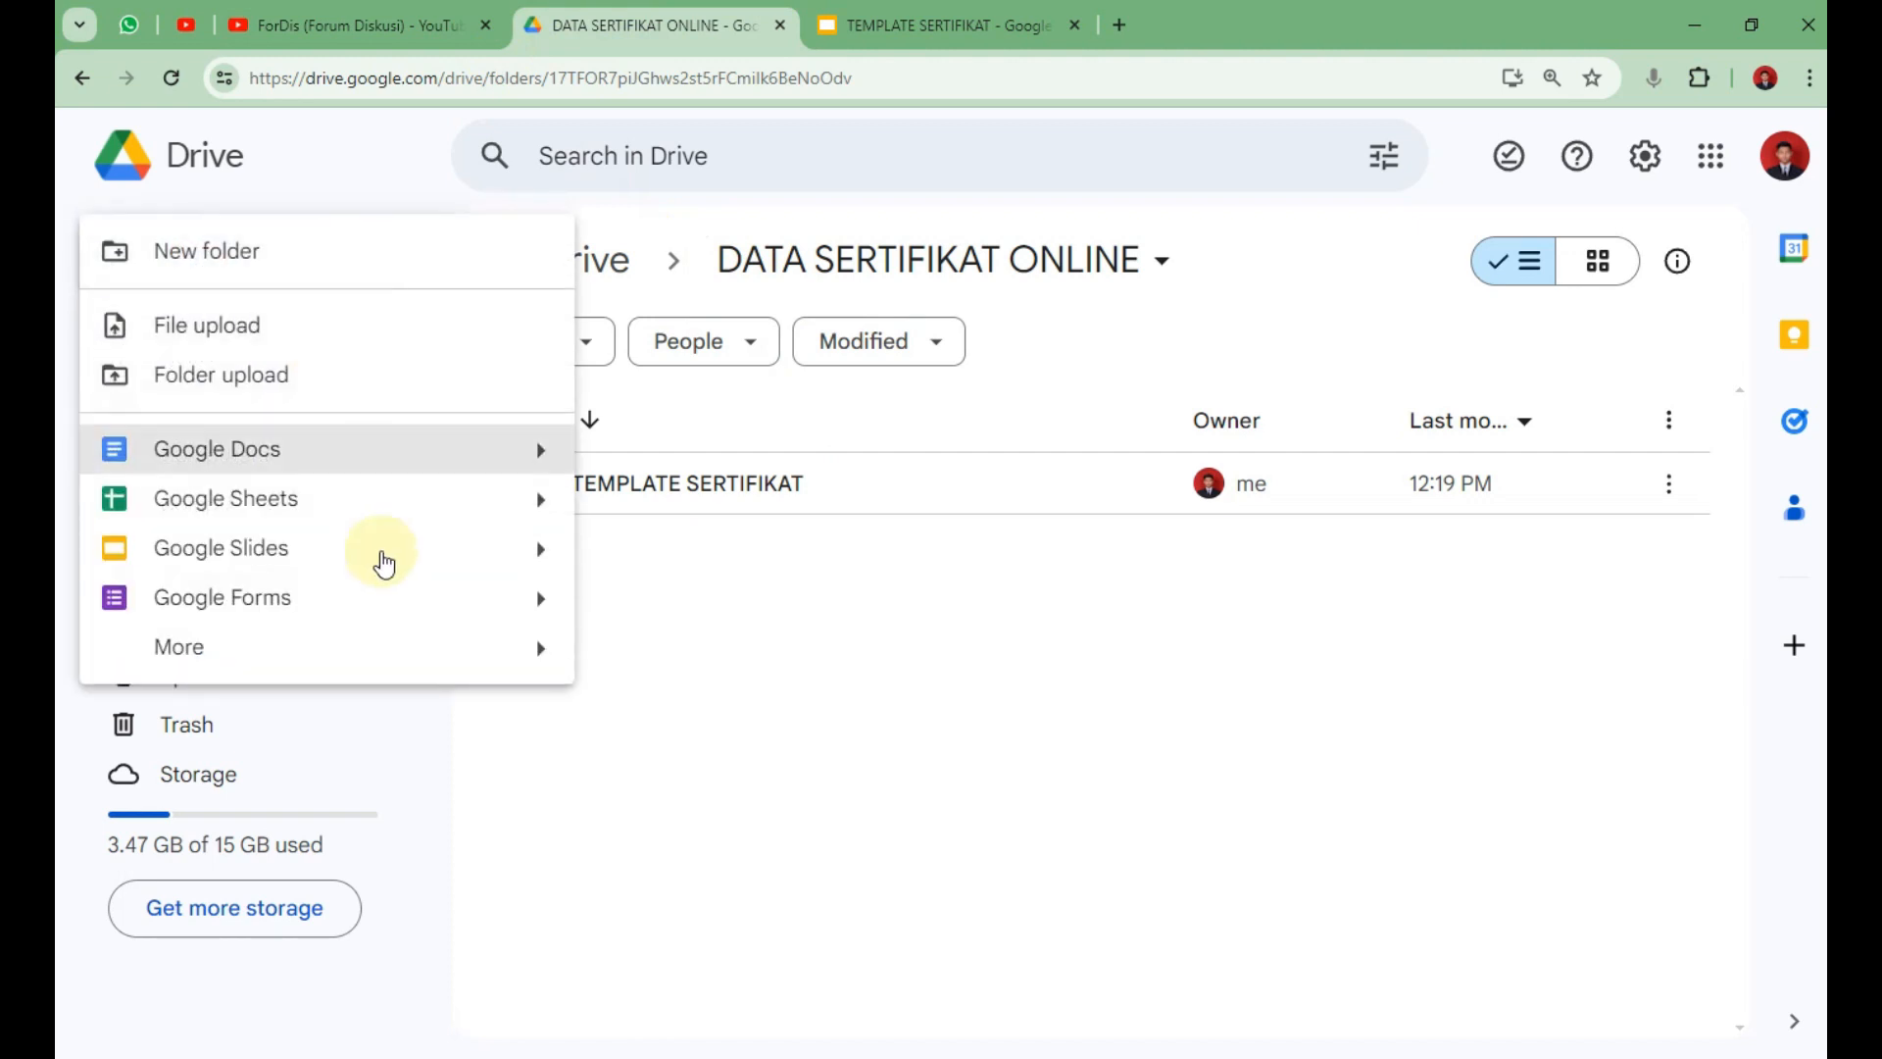
{"action": "left_click", "coordinate": [411, 600]}
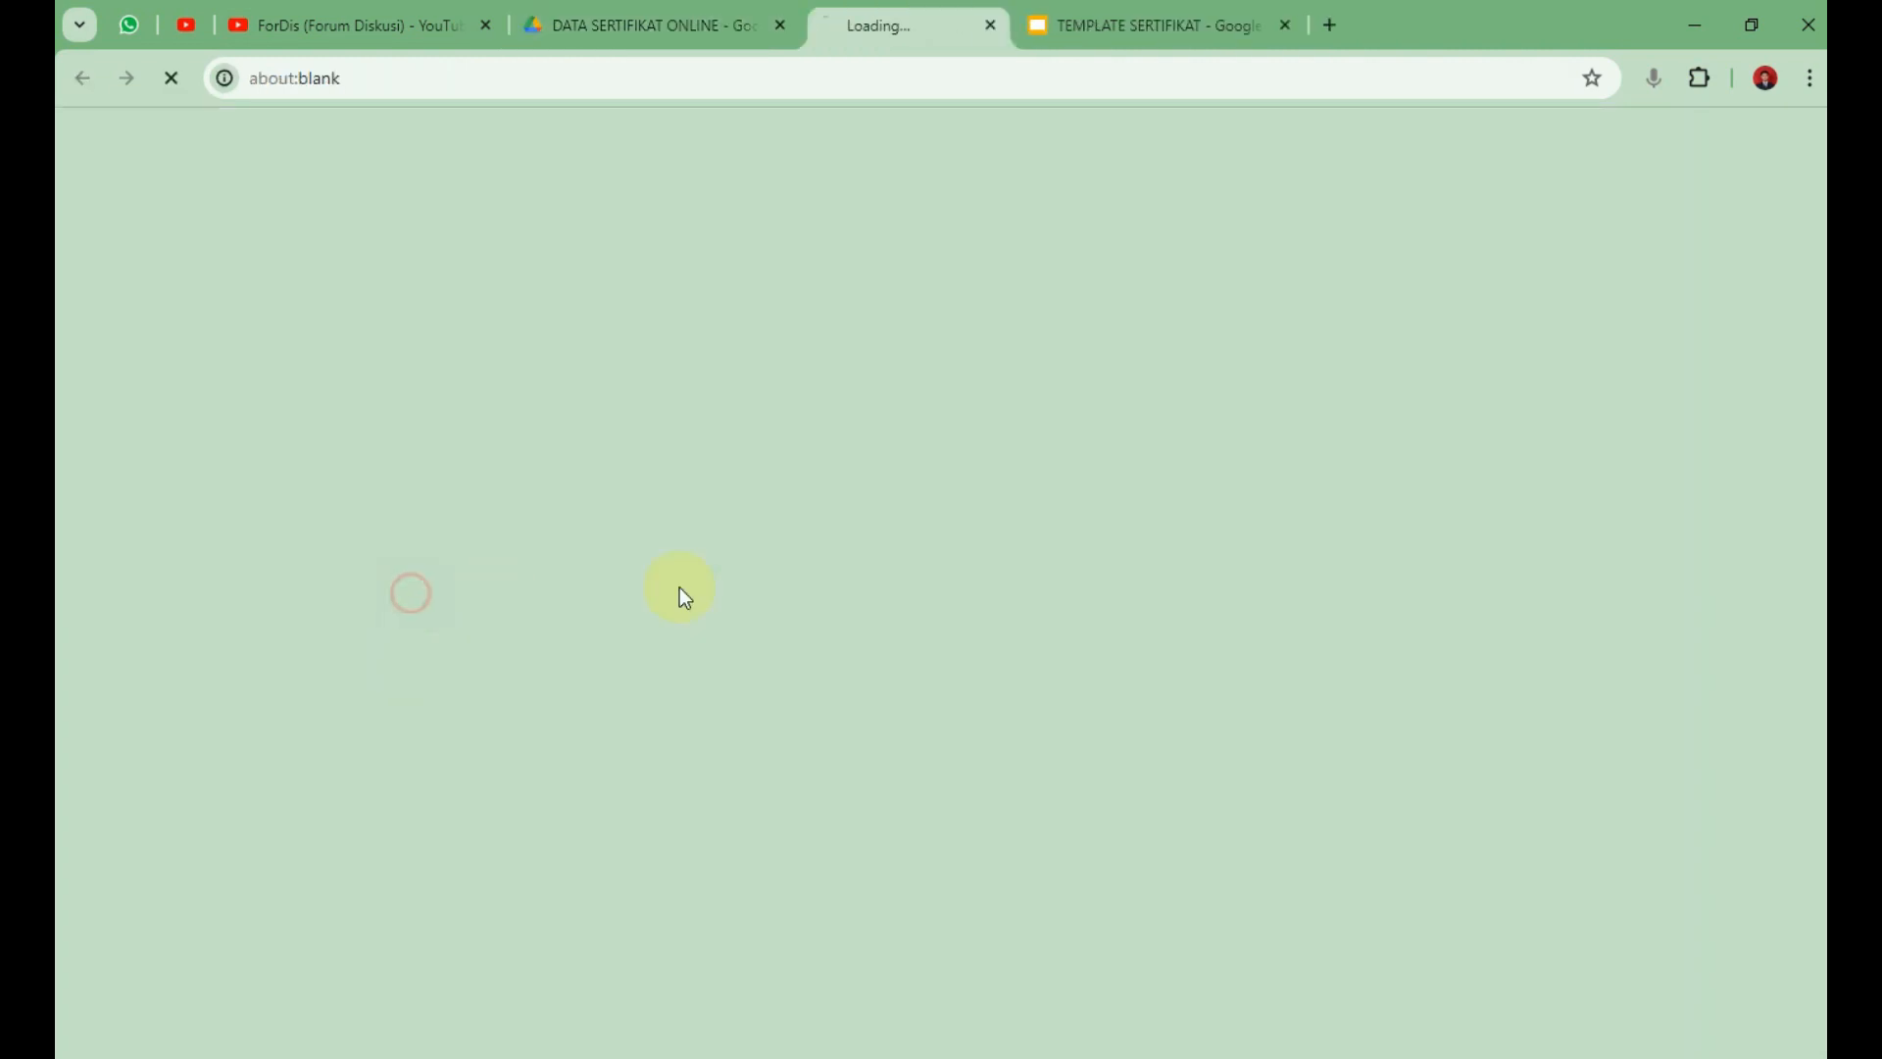
Replace 'Untitled form' with the title 'DAFTAR HADIR PESERTA WEBINAR PEMBUATAN SERTIFIKAT'.
{"action": "left_click", "coordinate": [836, 320]}
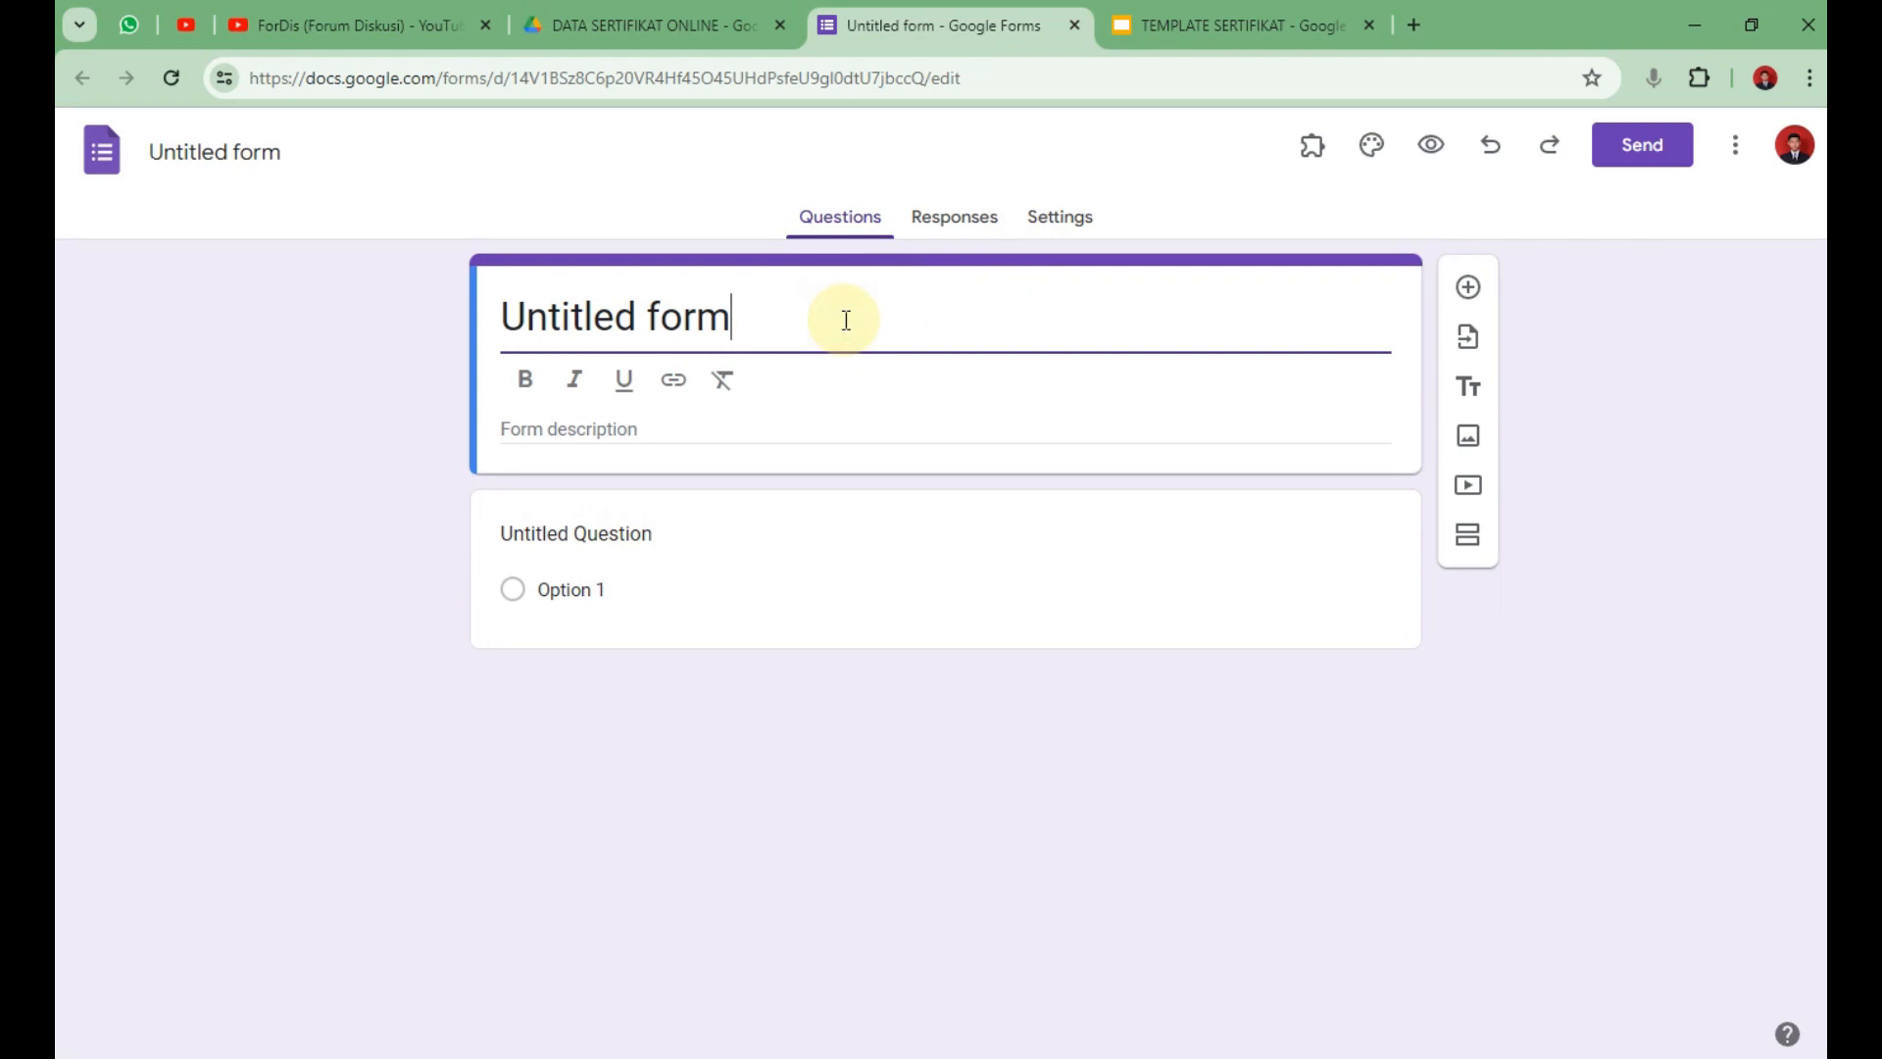
{"action": "key", "text": "ctrl+a"}
{"action": "type", "text": "DAFTAR "}
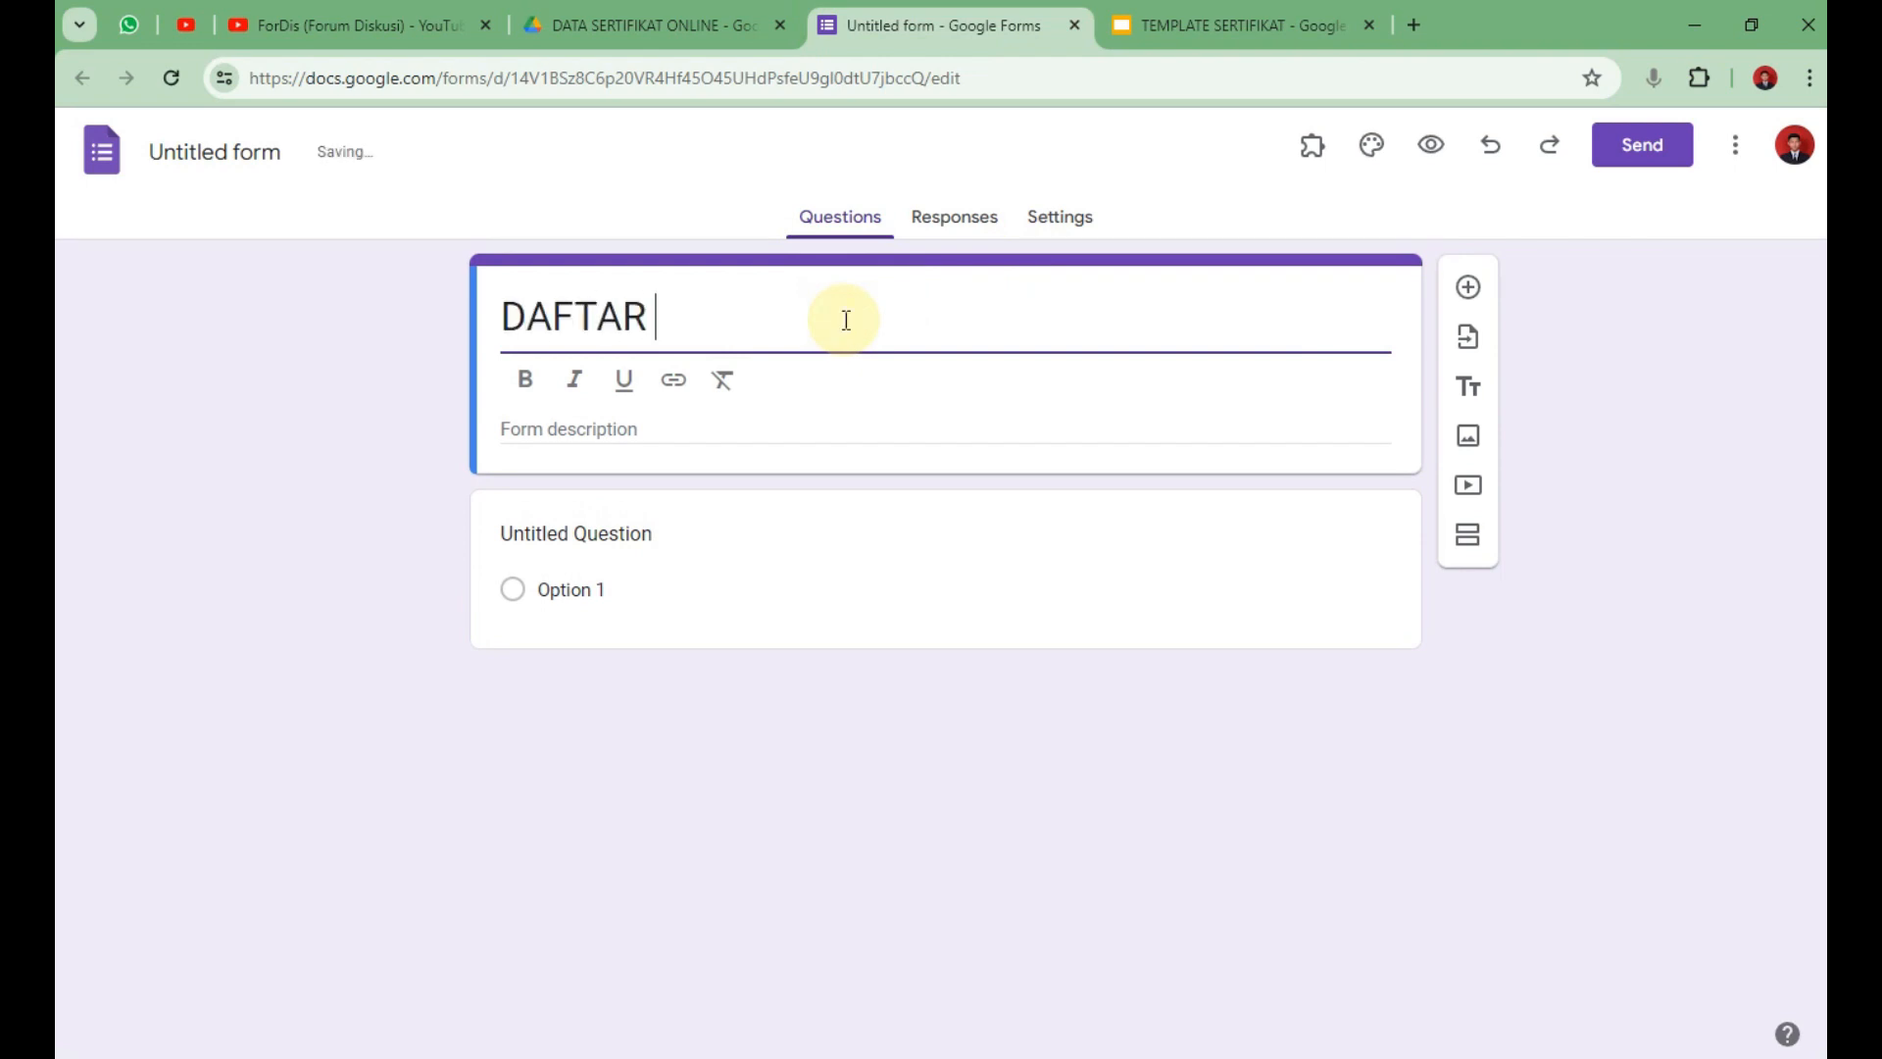
{"action": "type", "text": "HADIR PESERTA WEBINAR PEMBUATAN SERTI"}
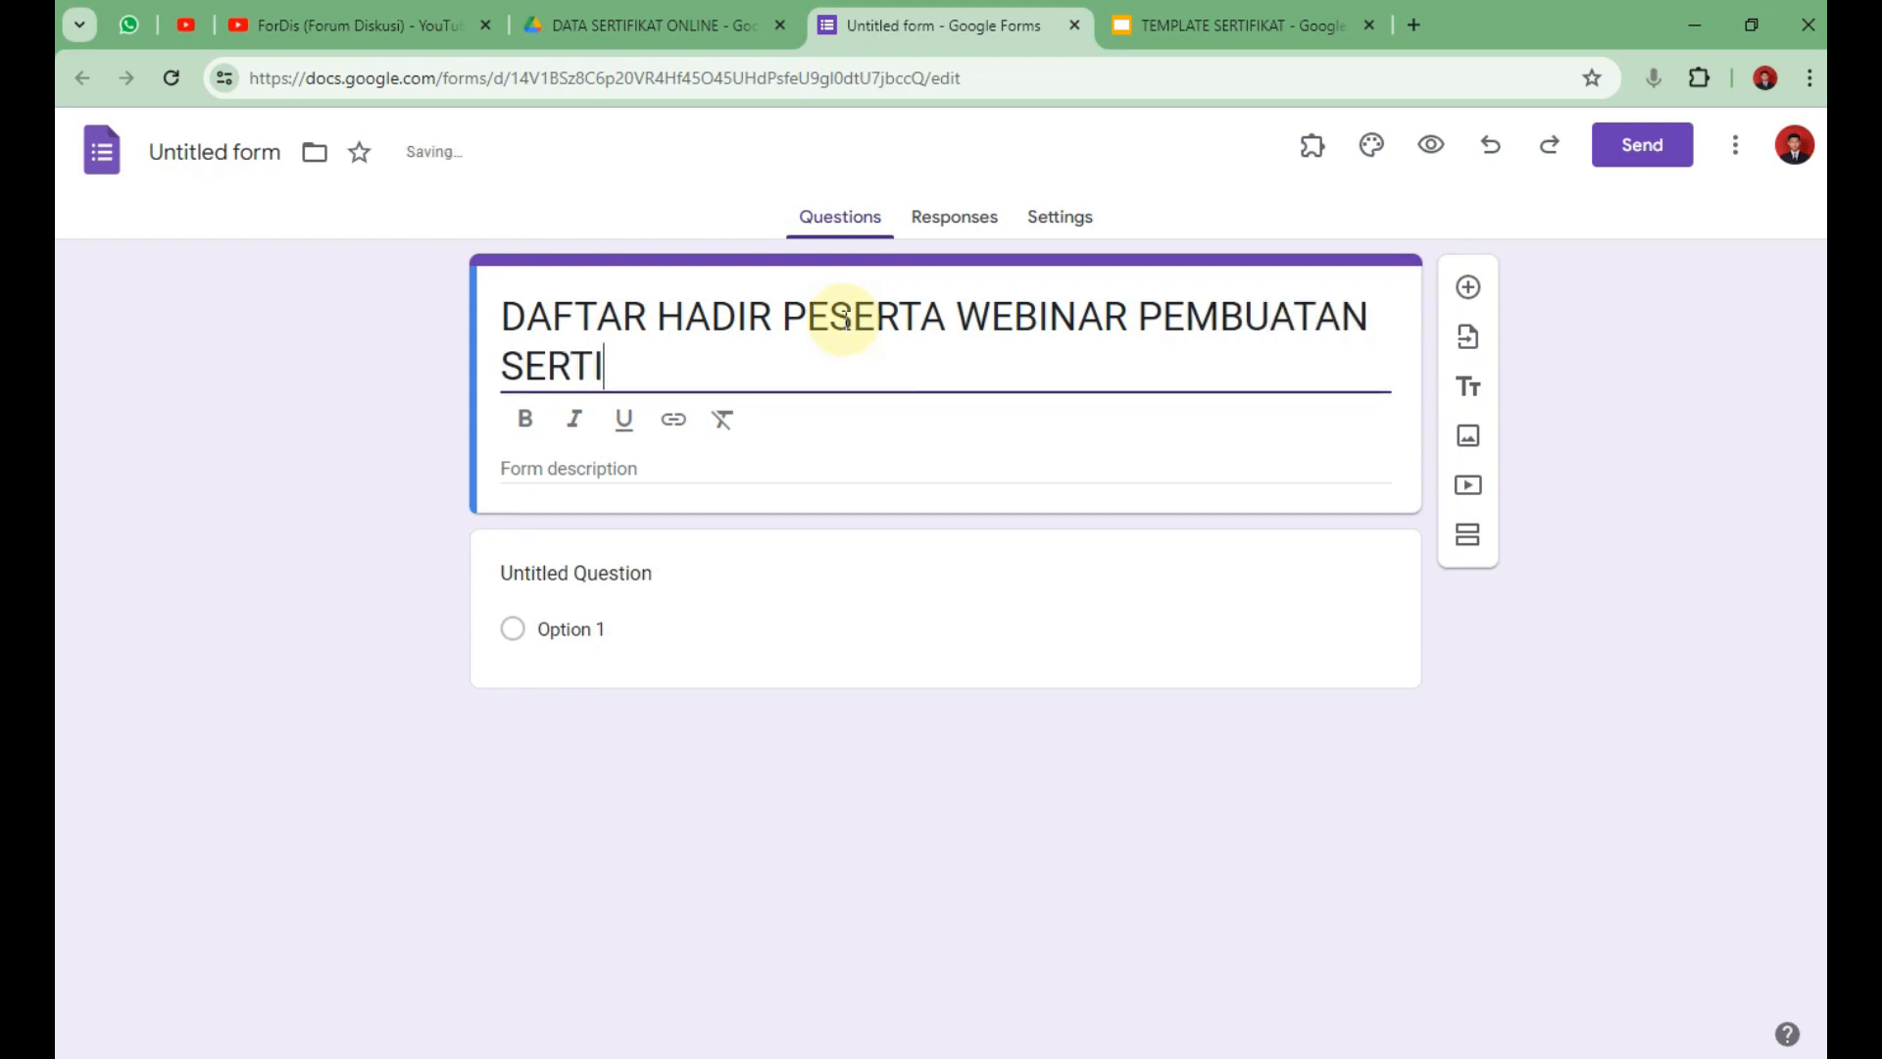
{"action": "type", "text": "FIKAT"}
{"action": "left_click", "coordinate": [702, 488]}
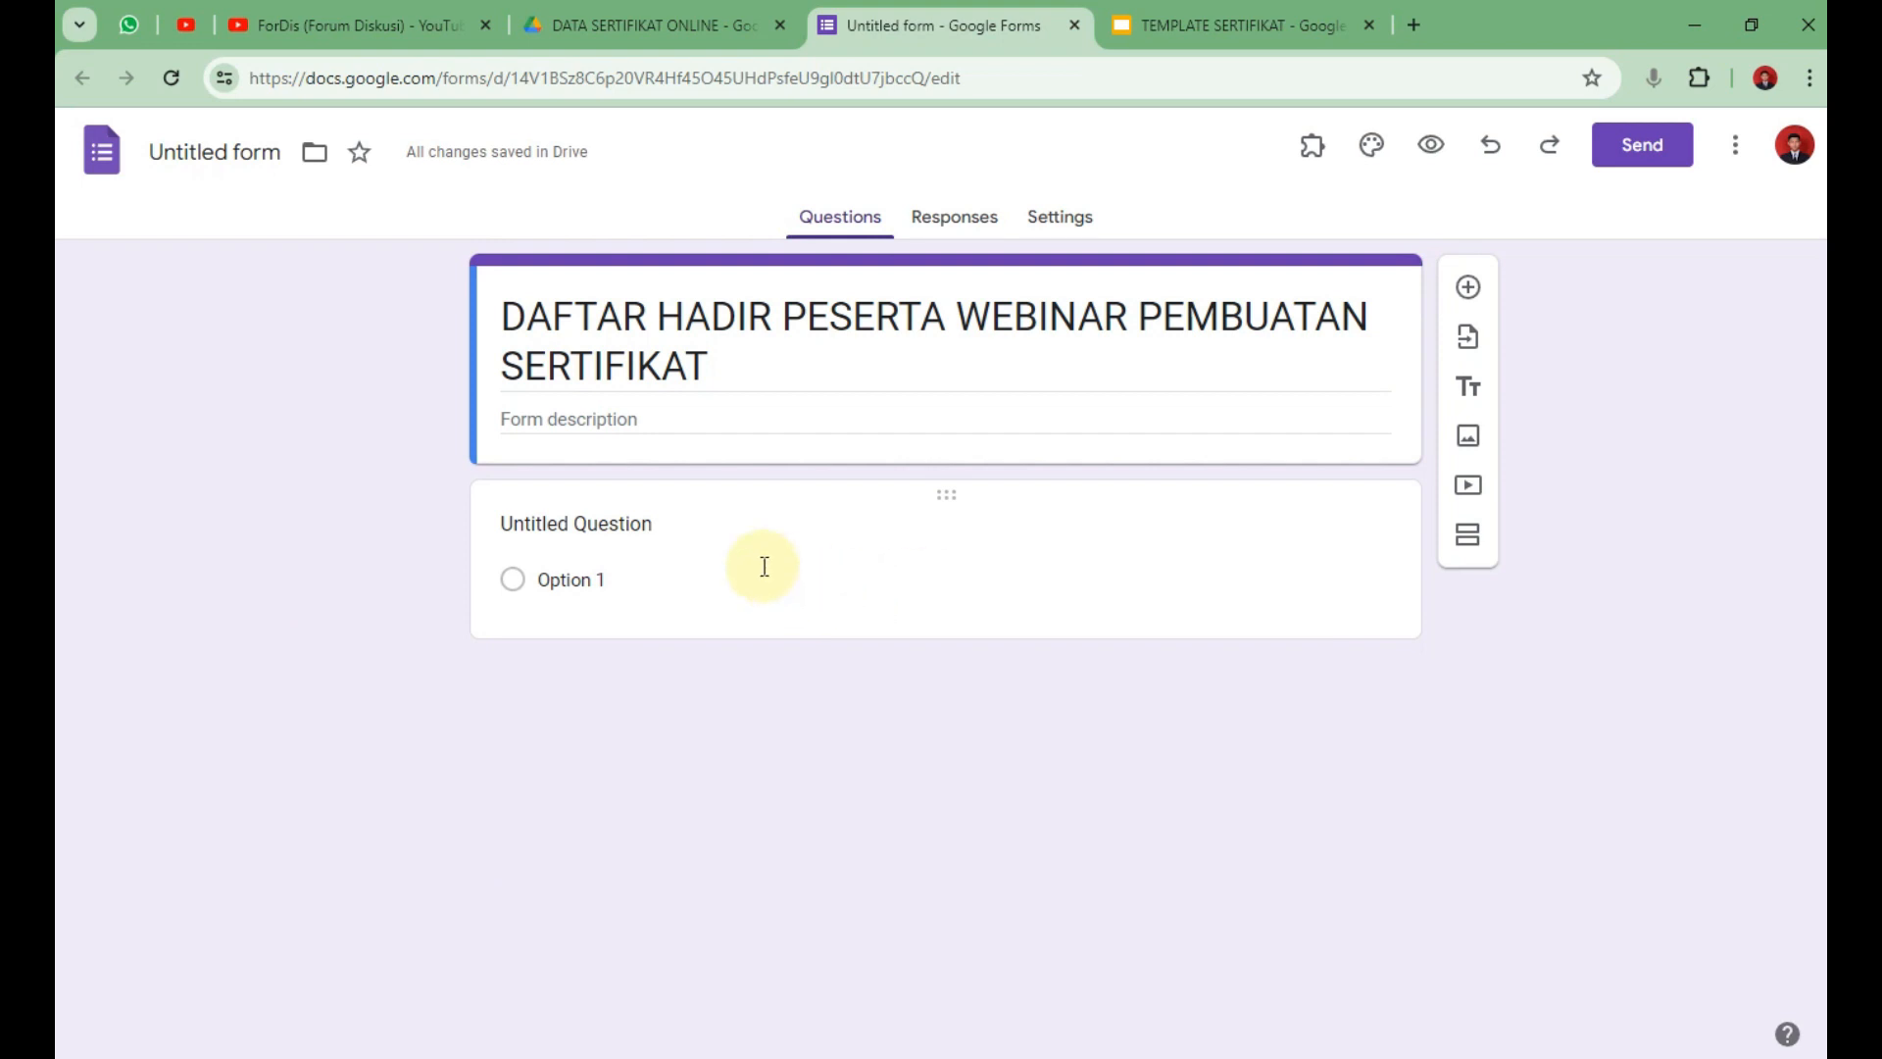
Make the first question a short-answer NAMA LENGKAP and duplicate it as ASAL INSTANSI.
{"action": "left_click", "coordinate": [635, 533]}
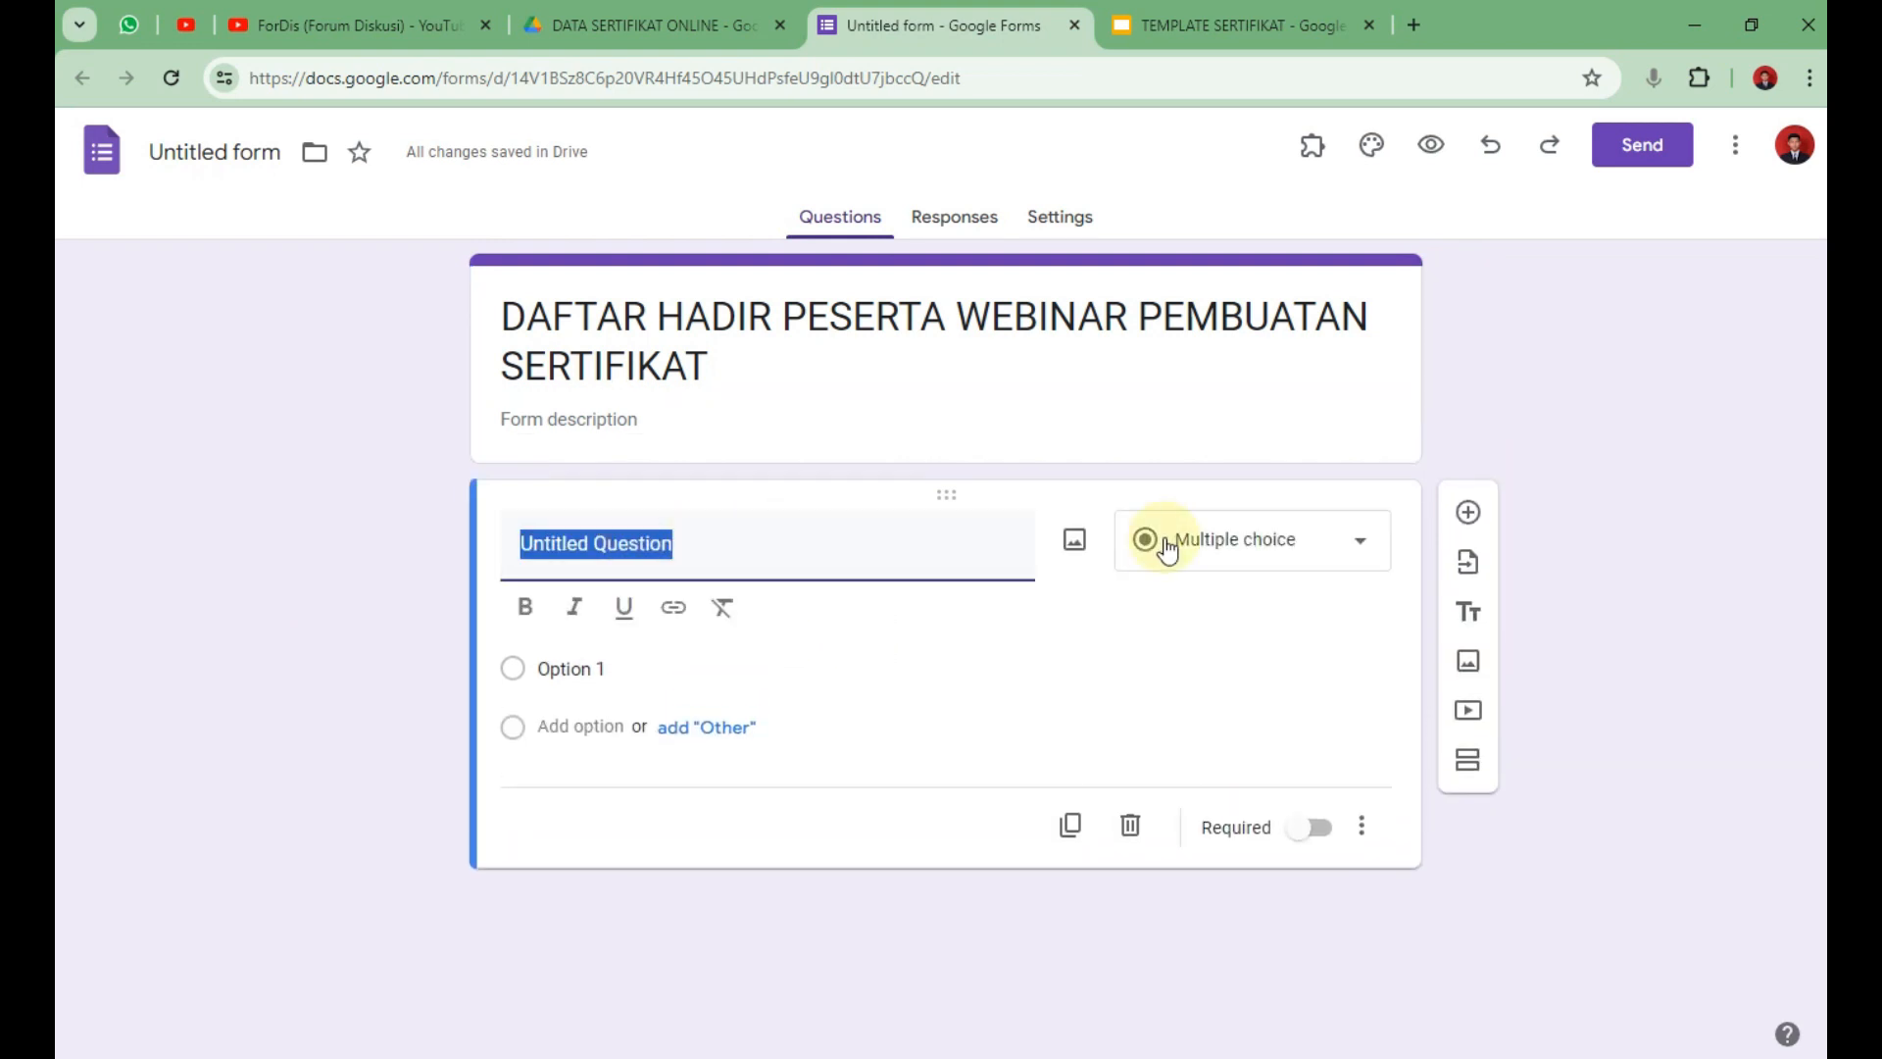
{"action": "type", "text": "NAMA LENGKAP"}
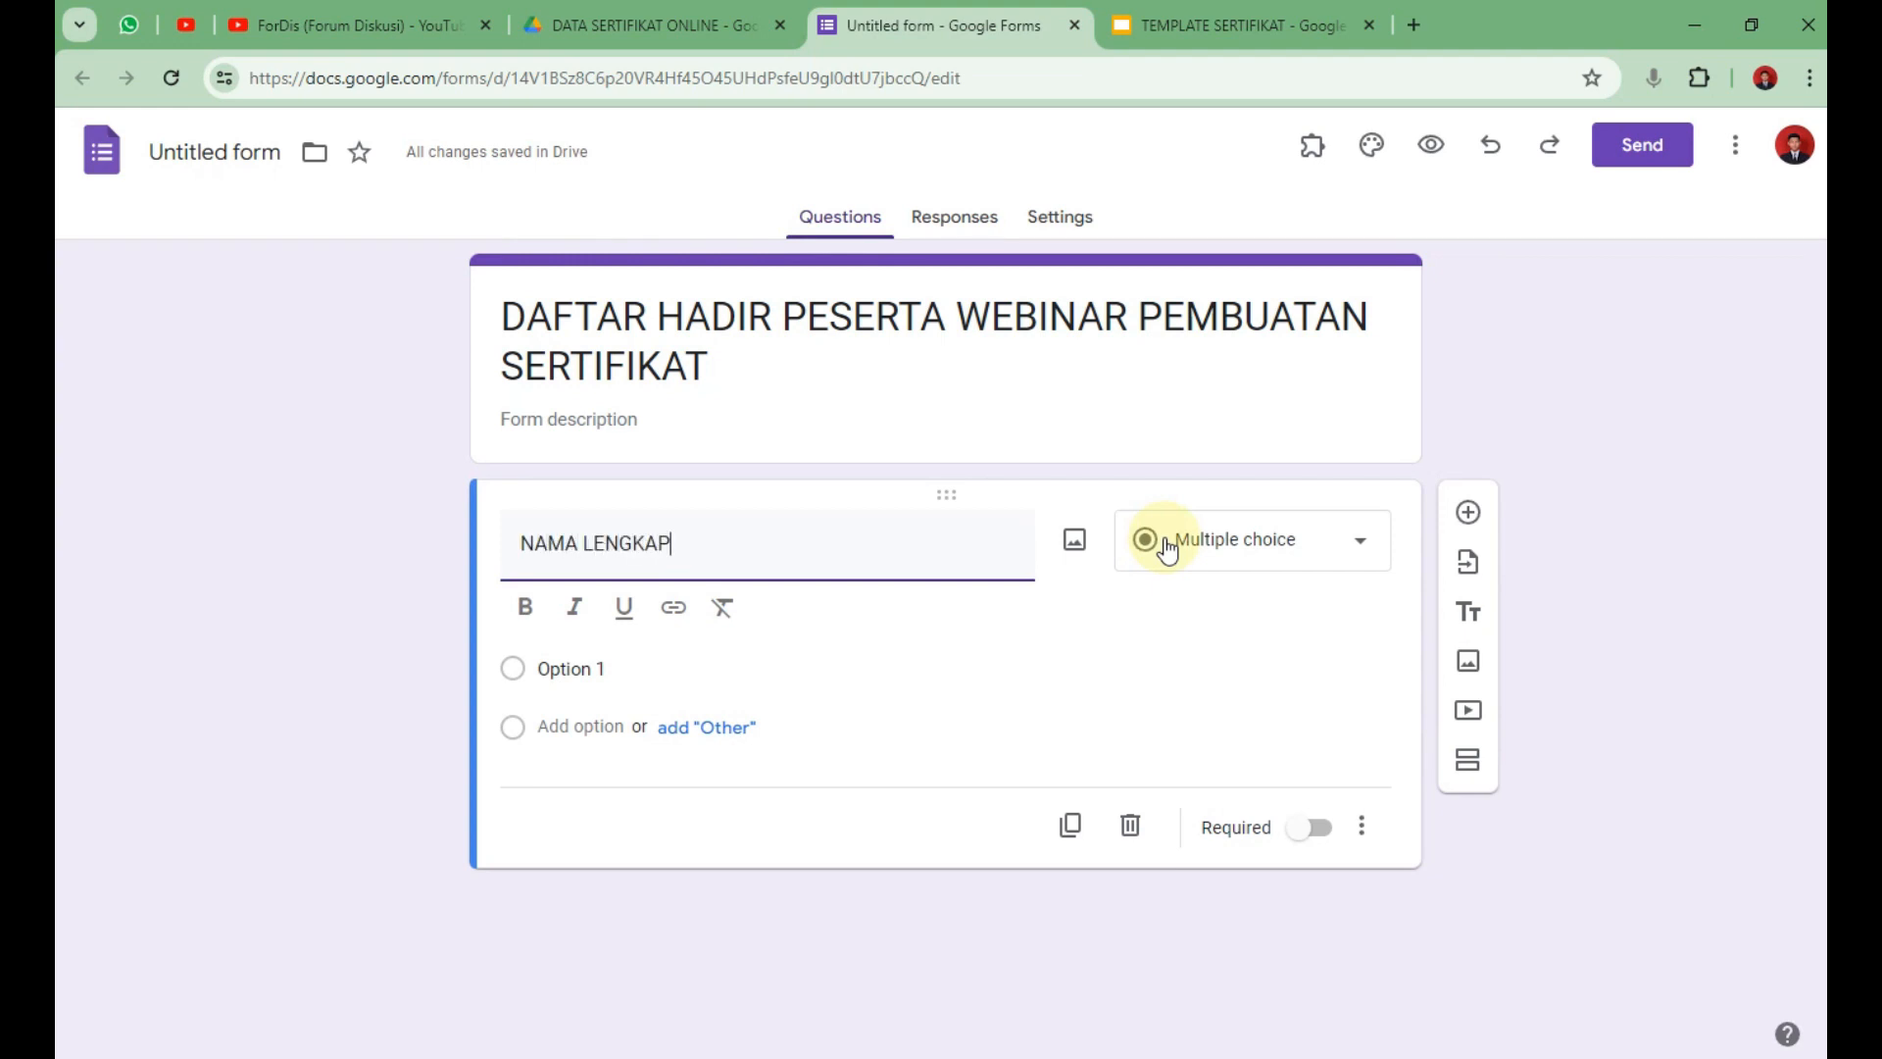
{"action": "left_click", "coordinate": [1714, 538]}
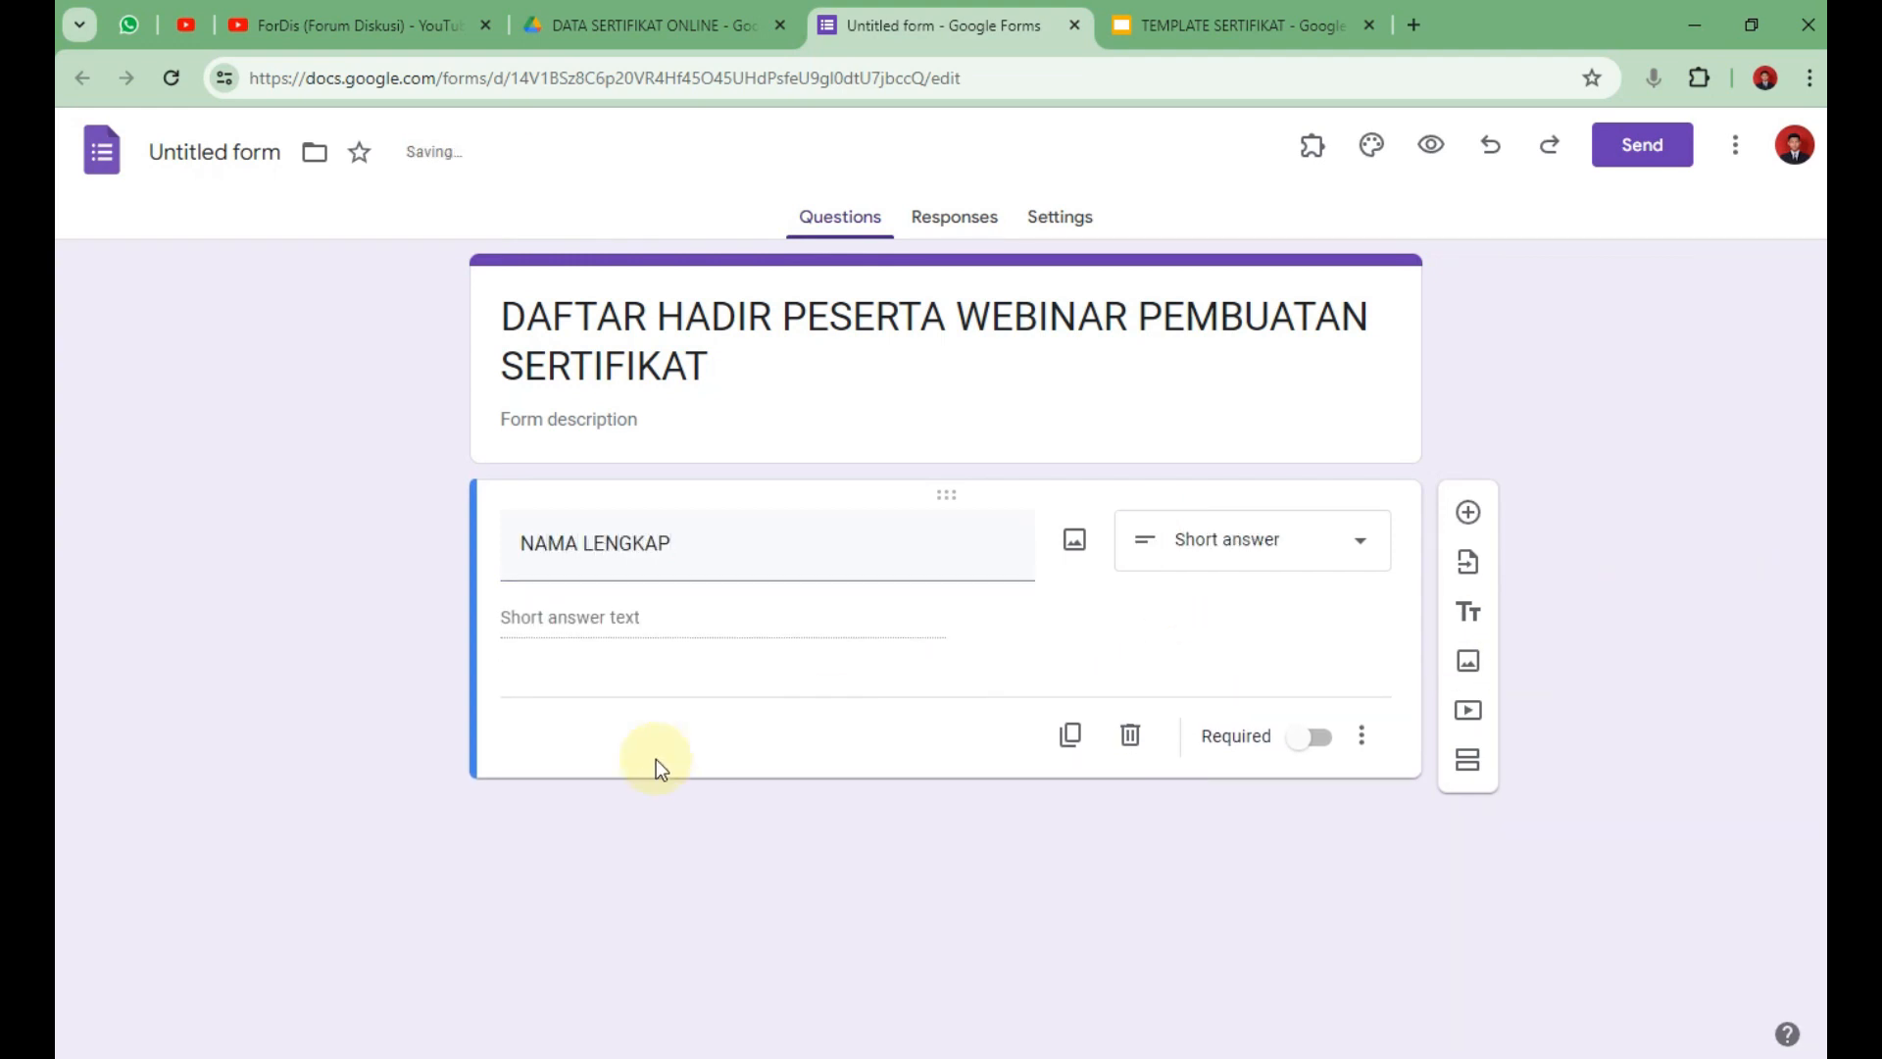
{"action": "left_click", "coordinate": [1076, 734]}
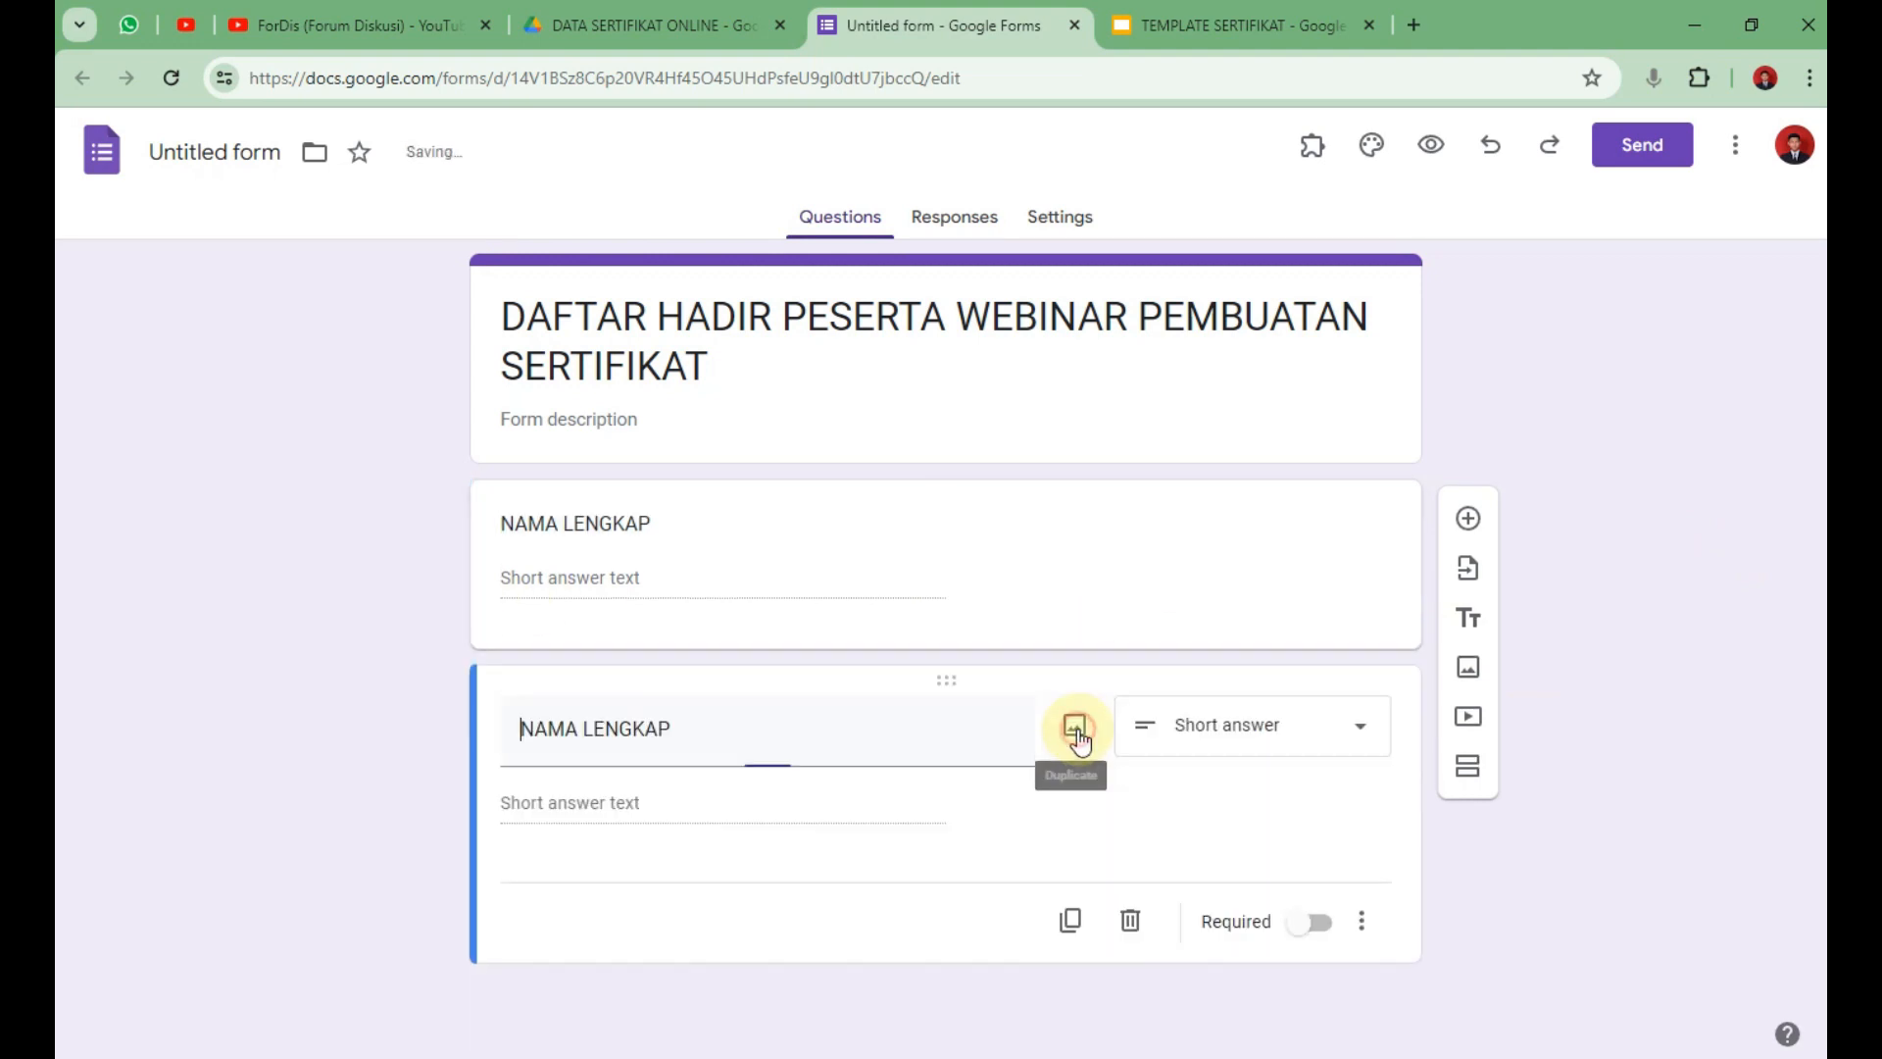
{"action": "triple_click", "coordinate": [735, 722]}
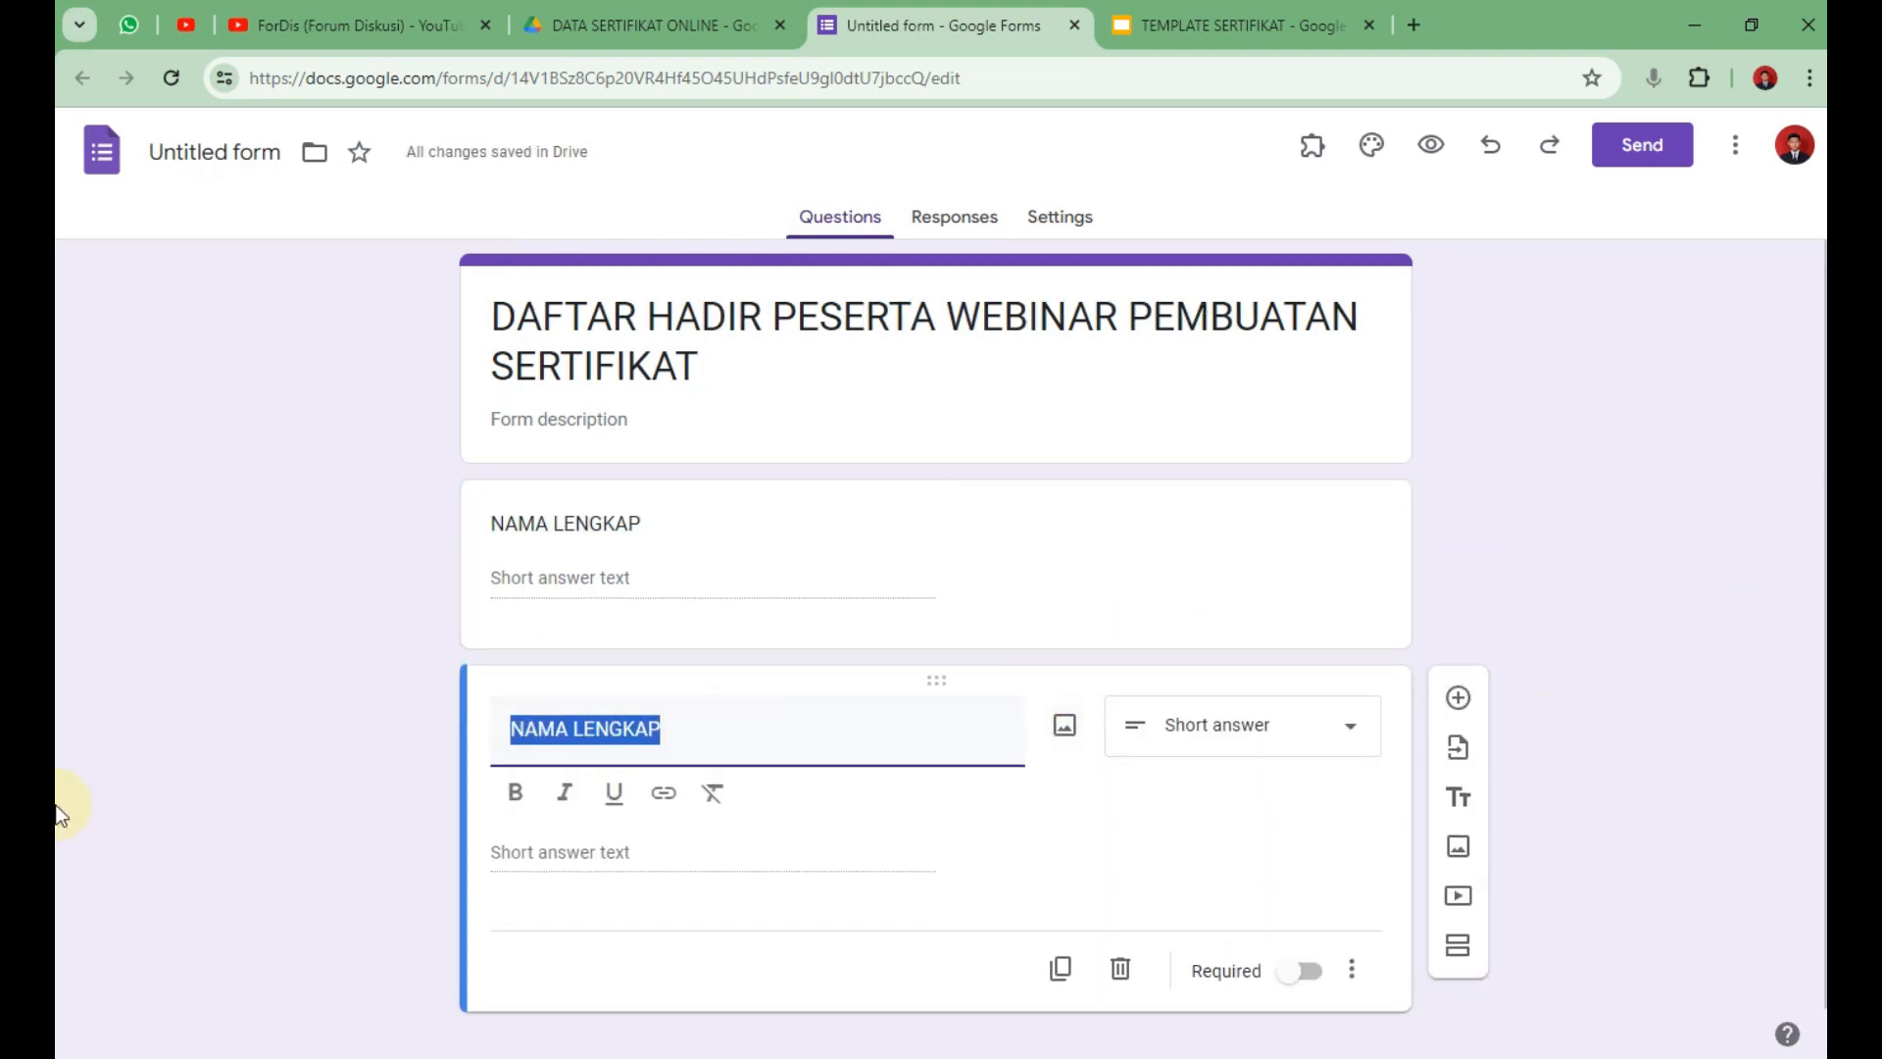
{"action": "type", "text": "ASAL INSTANS"}
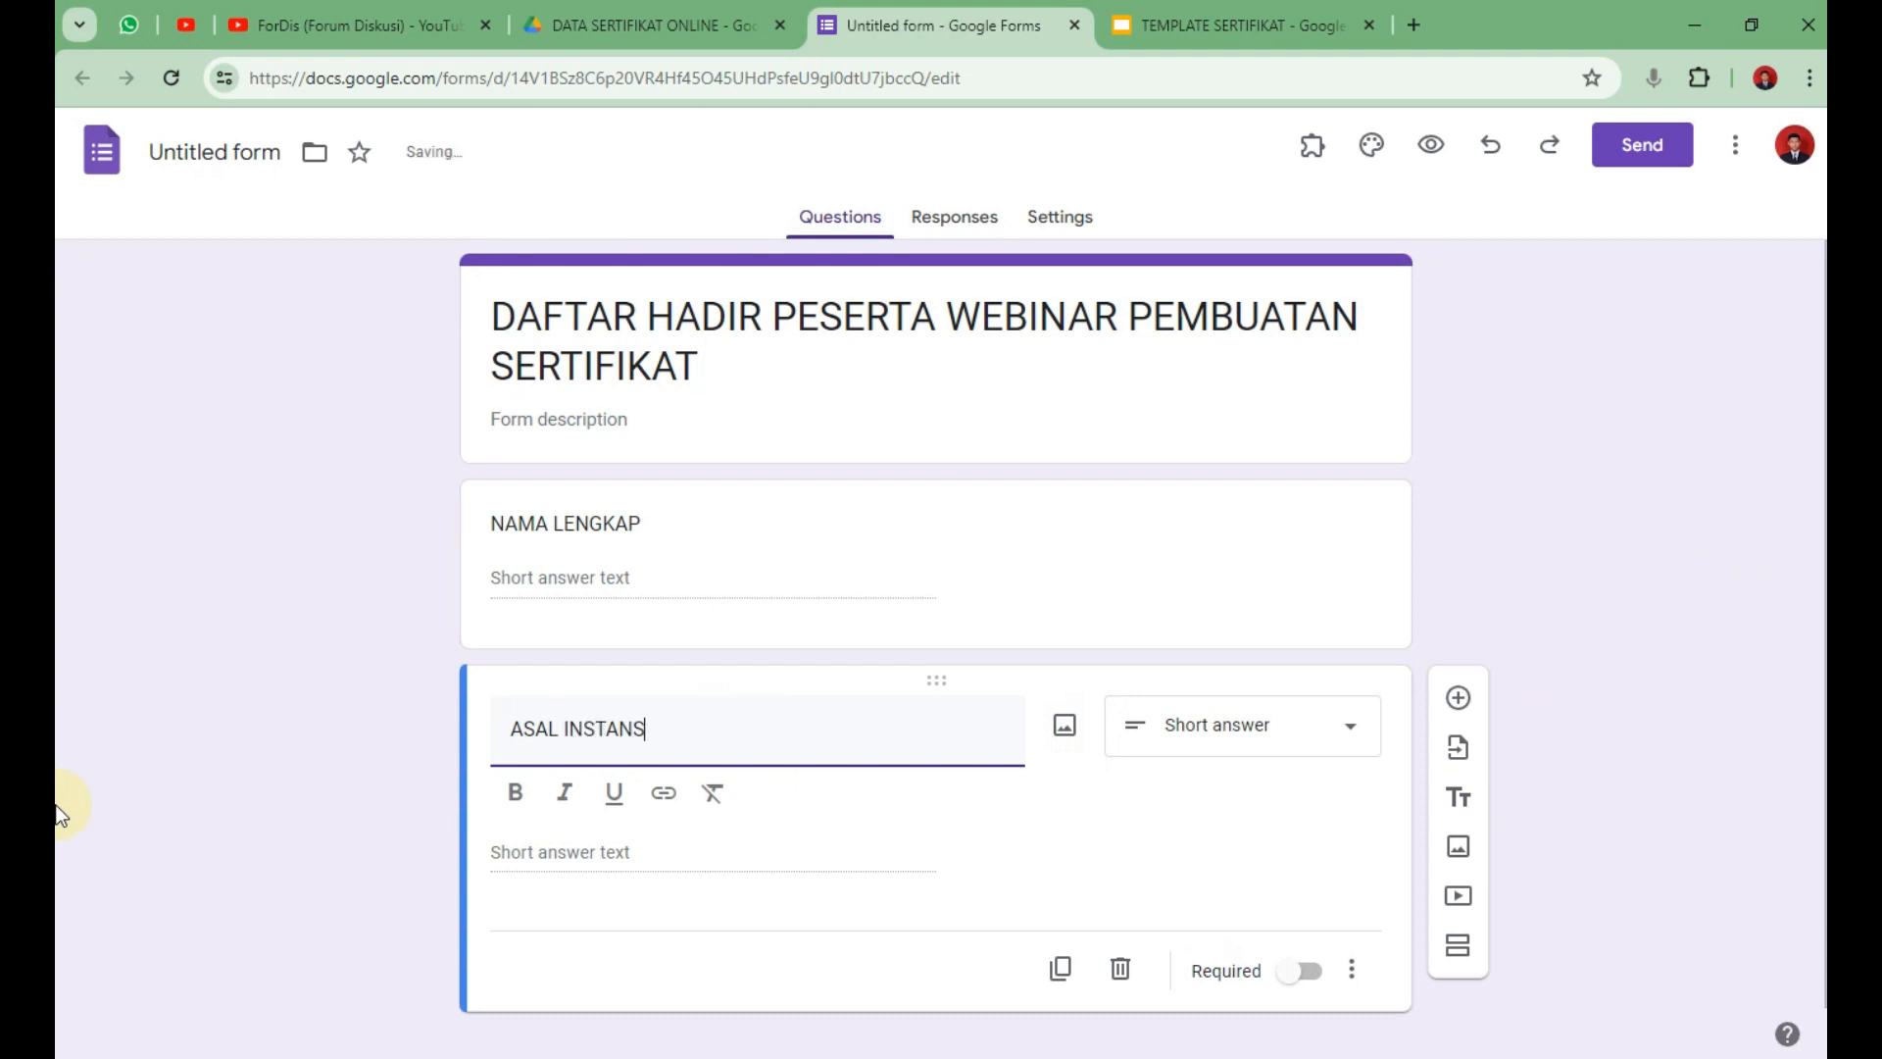
{"action": "type", "text": "I"}
{"action": "left_click", "coordinate": [768, 909]}
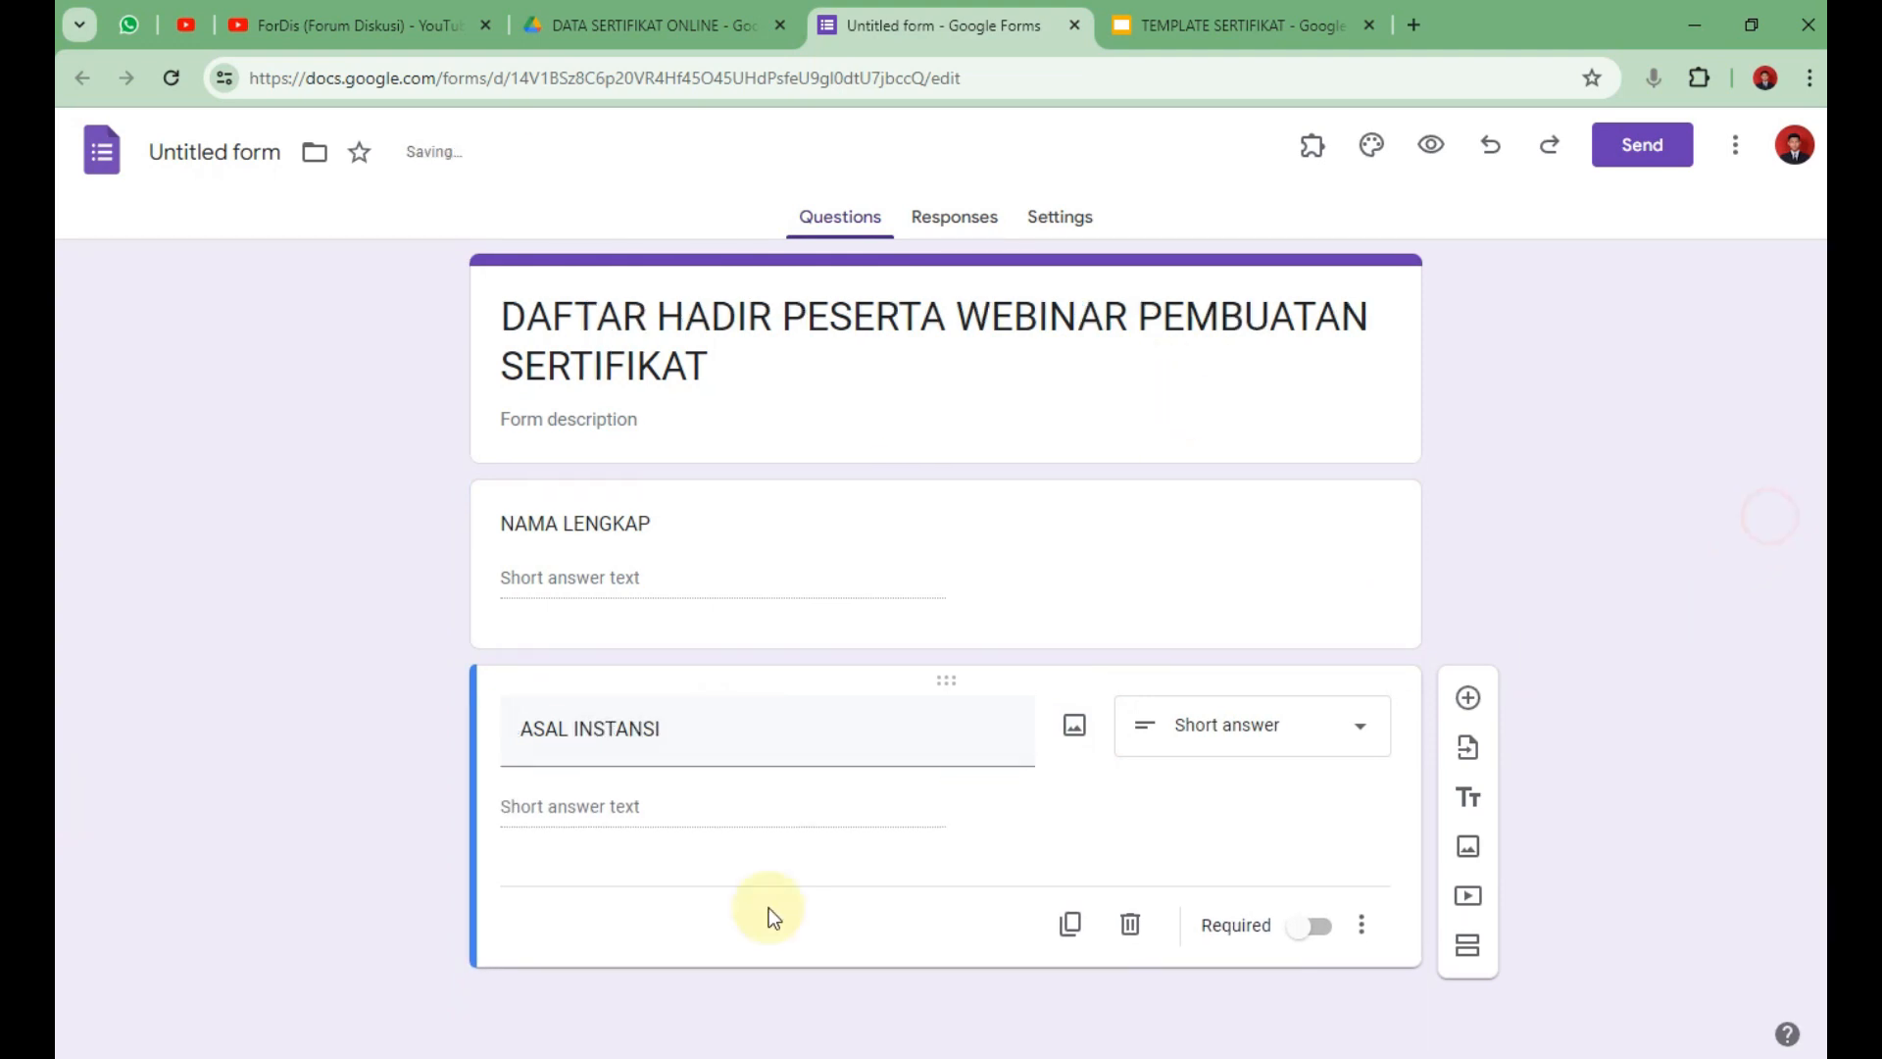
Duplicate further short-answer questions titled EMAIL and NO HP.
{"action": "left_click", "coordinate": [1066, 918]}
{"action": "left_click_drag", "start_coordinate": [774, 882], "coordinate": [188, 938]}
{"action": "type", "text": "EMAIL"}
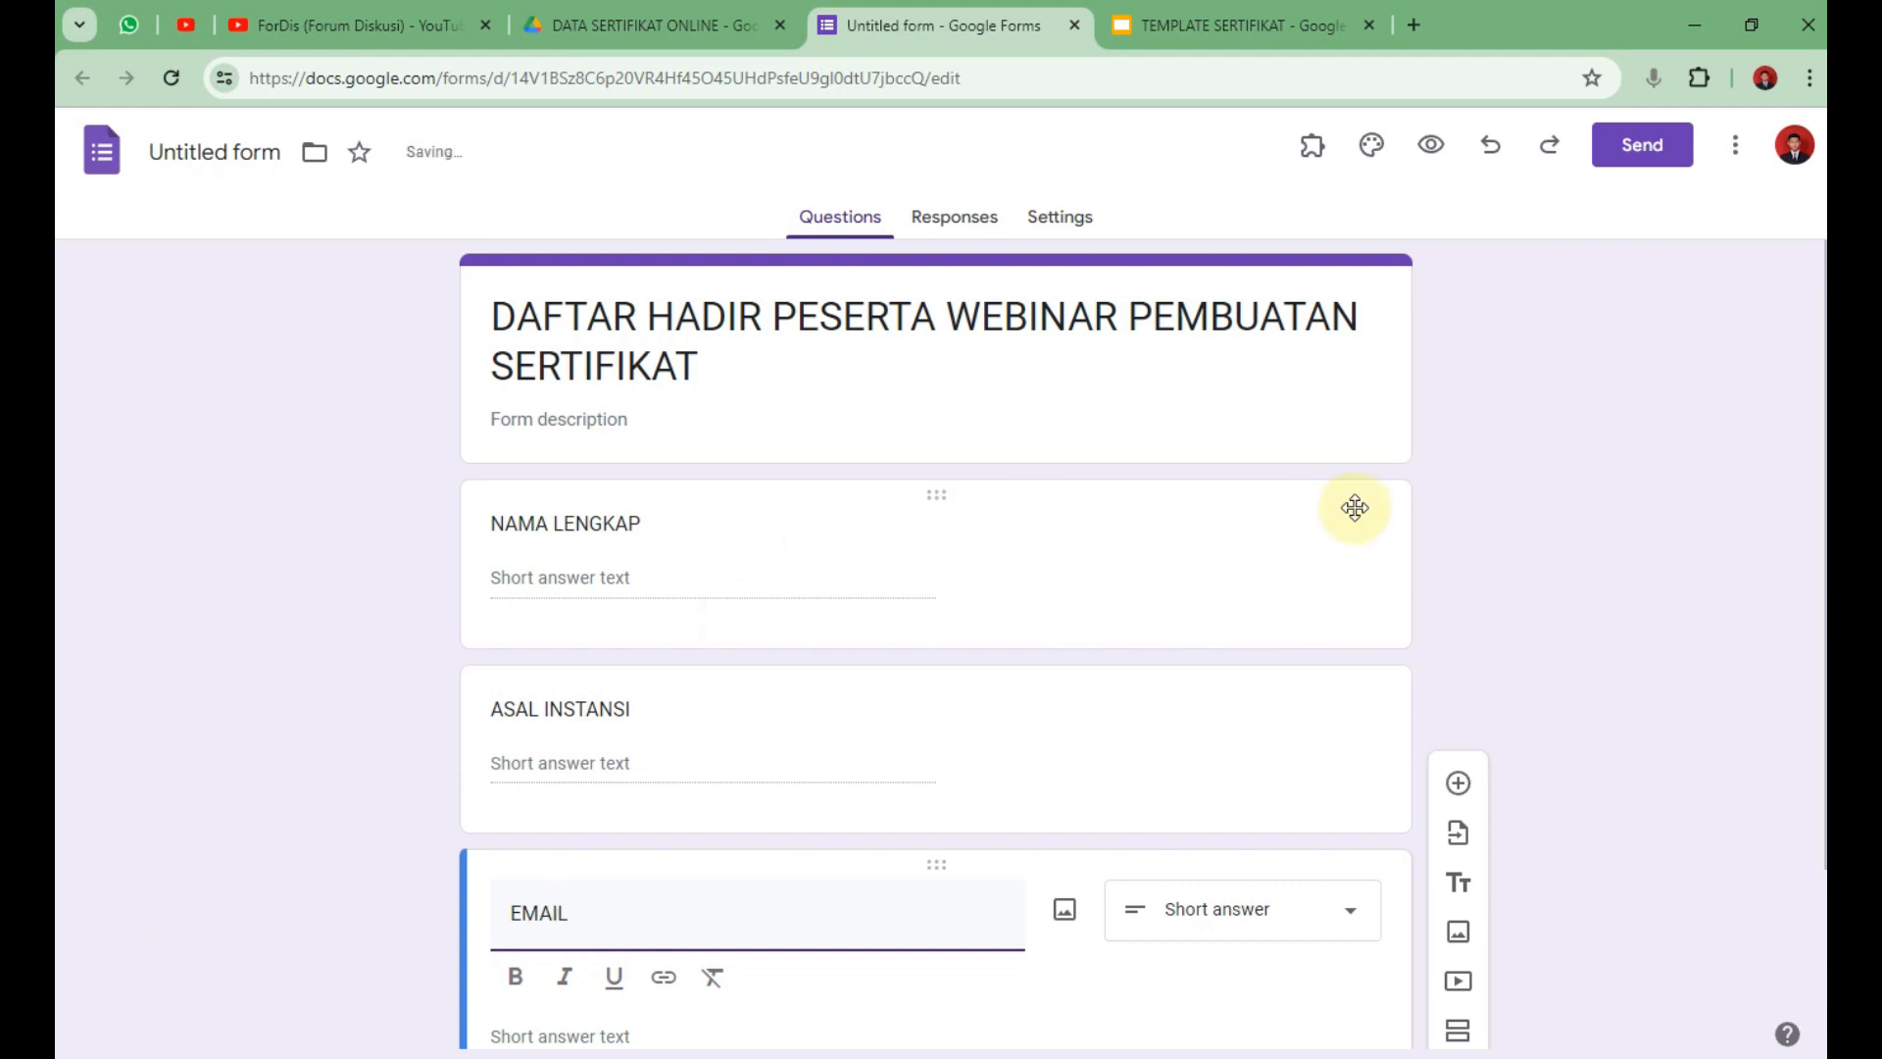
{"action": "left_click", "coordinate": [1632, 547]}
{"action": "scroll", "coordinate": [1378, 681], "scroll_direction": "up", "scroll_amount": 2}
{"action": "scroll", "coordinate": [1378, 682], "scroll_direction": "down", "scroll_amount": 2}
{"action": "left_click", "coordinate": [1062, 933]}
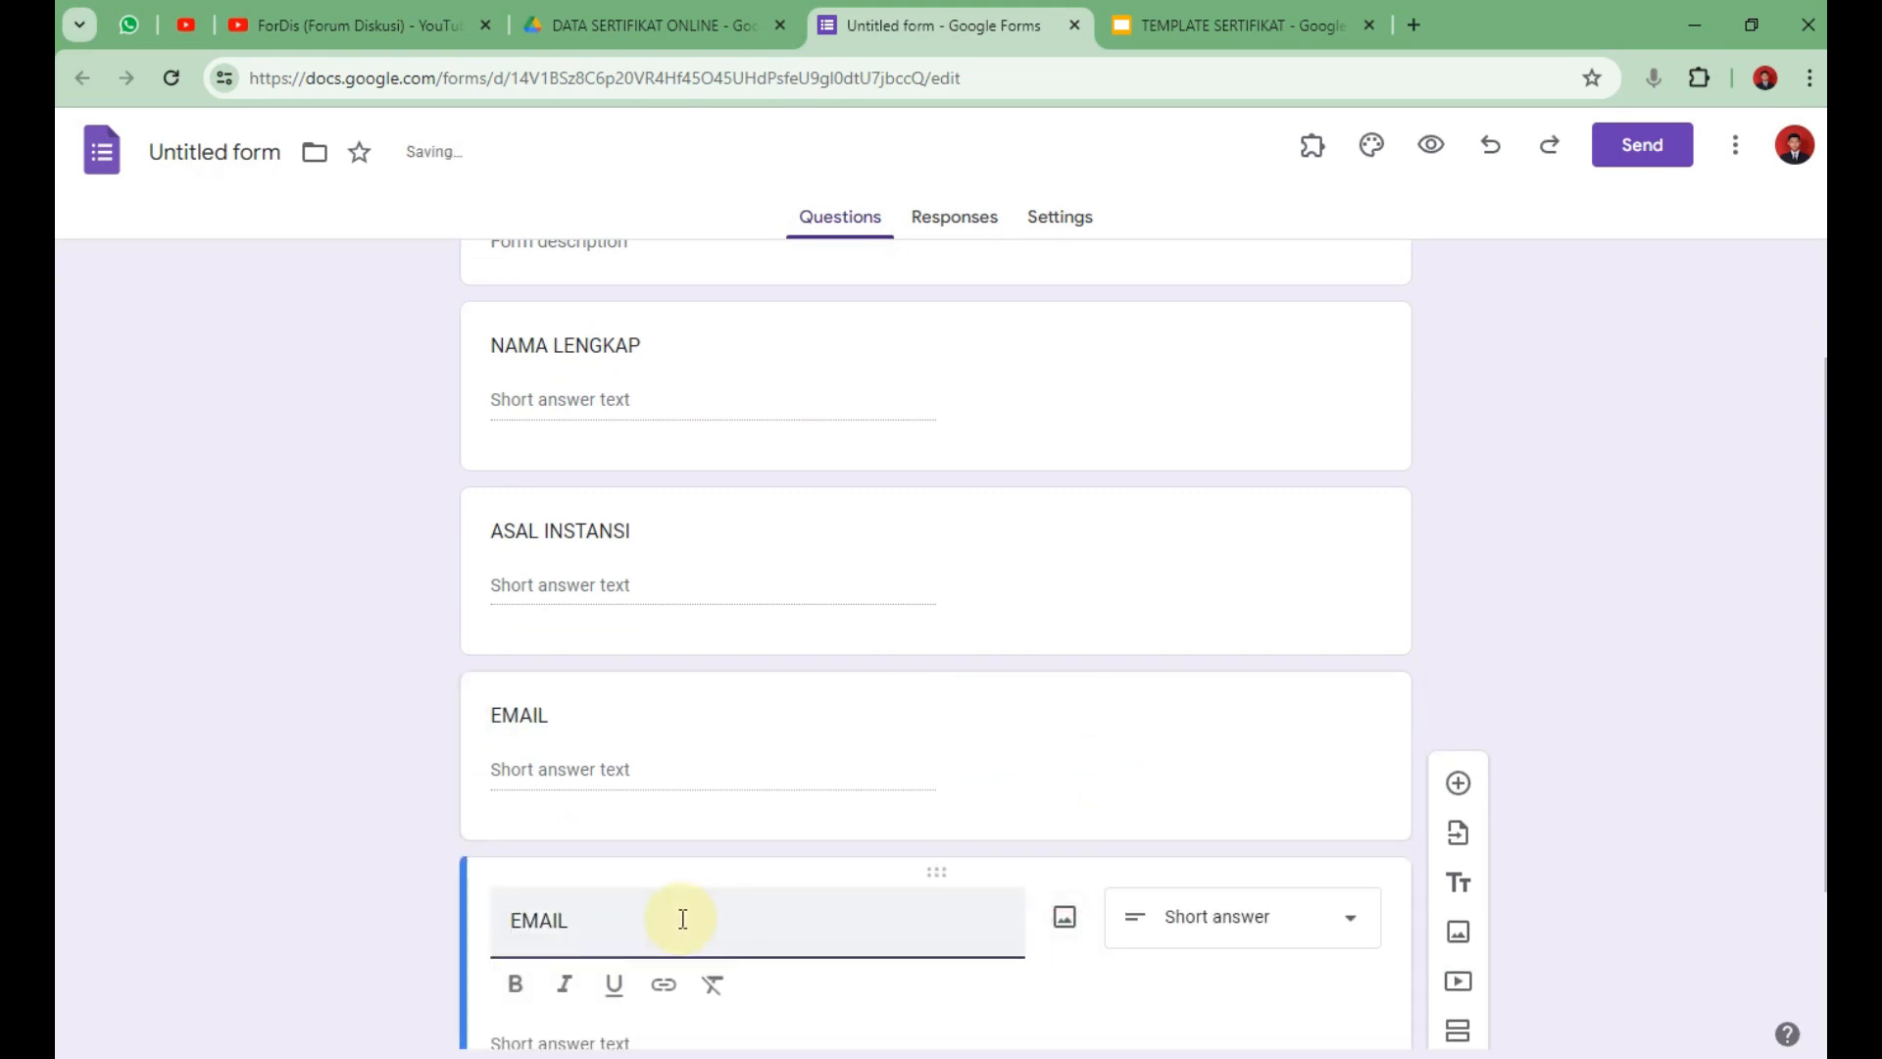
{"action": "type", "text": "NO"}
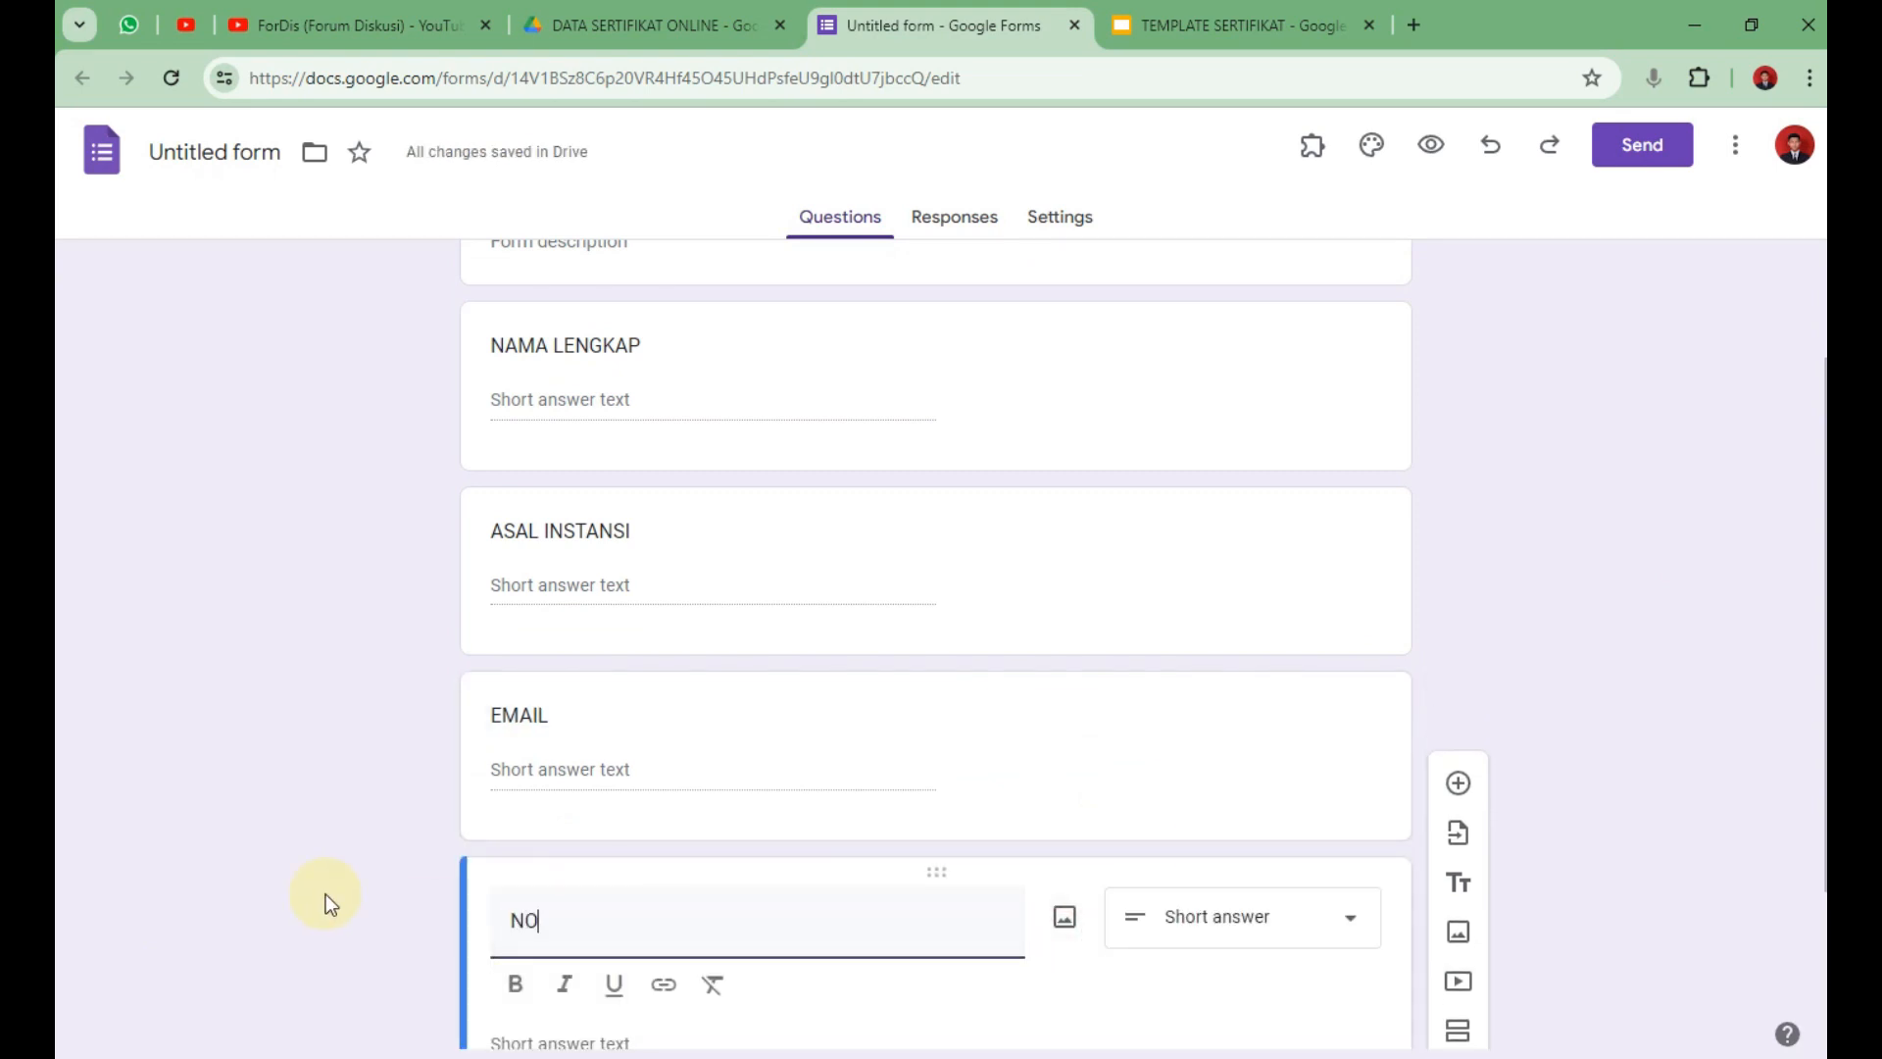
{"action": "type", "text": " HP"}
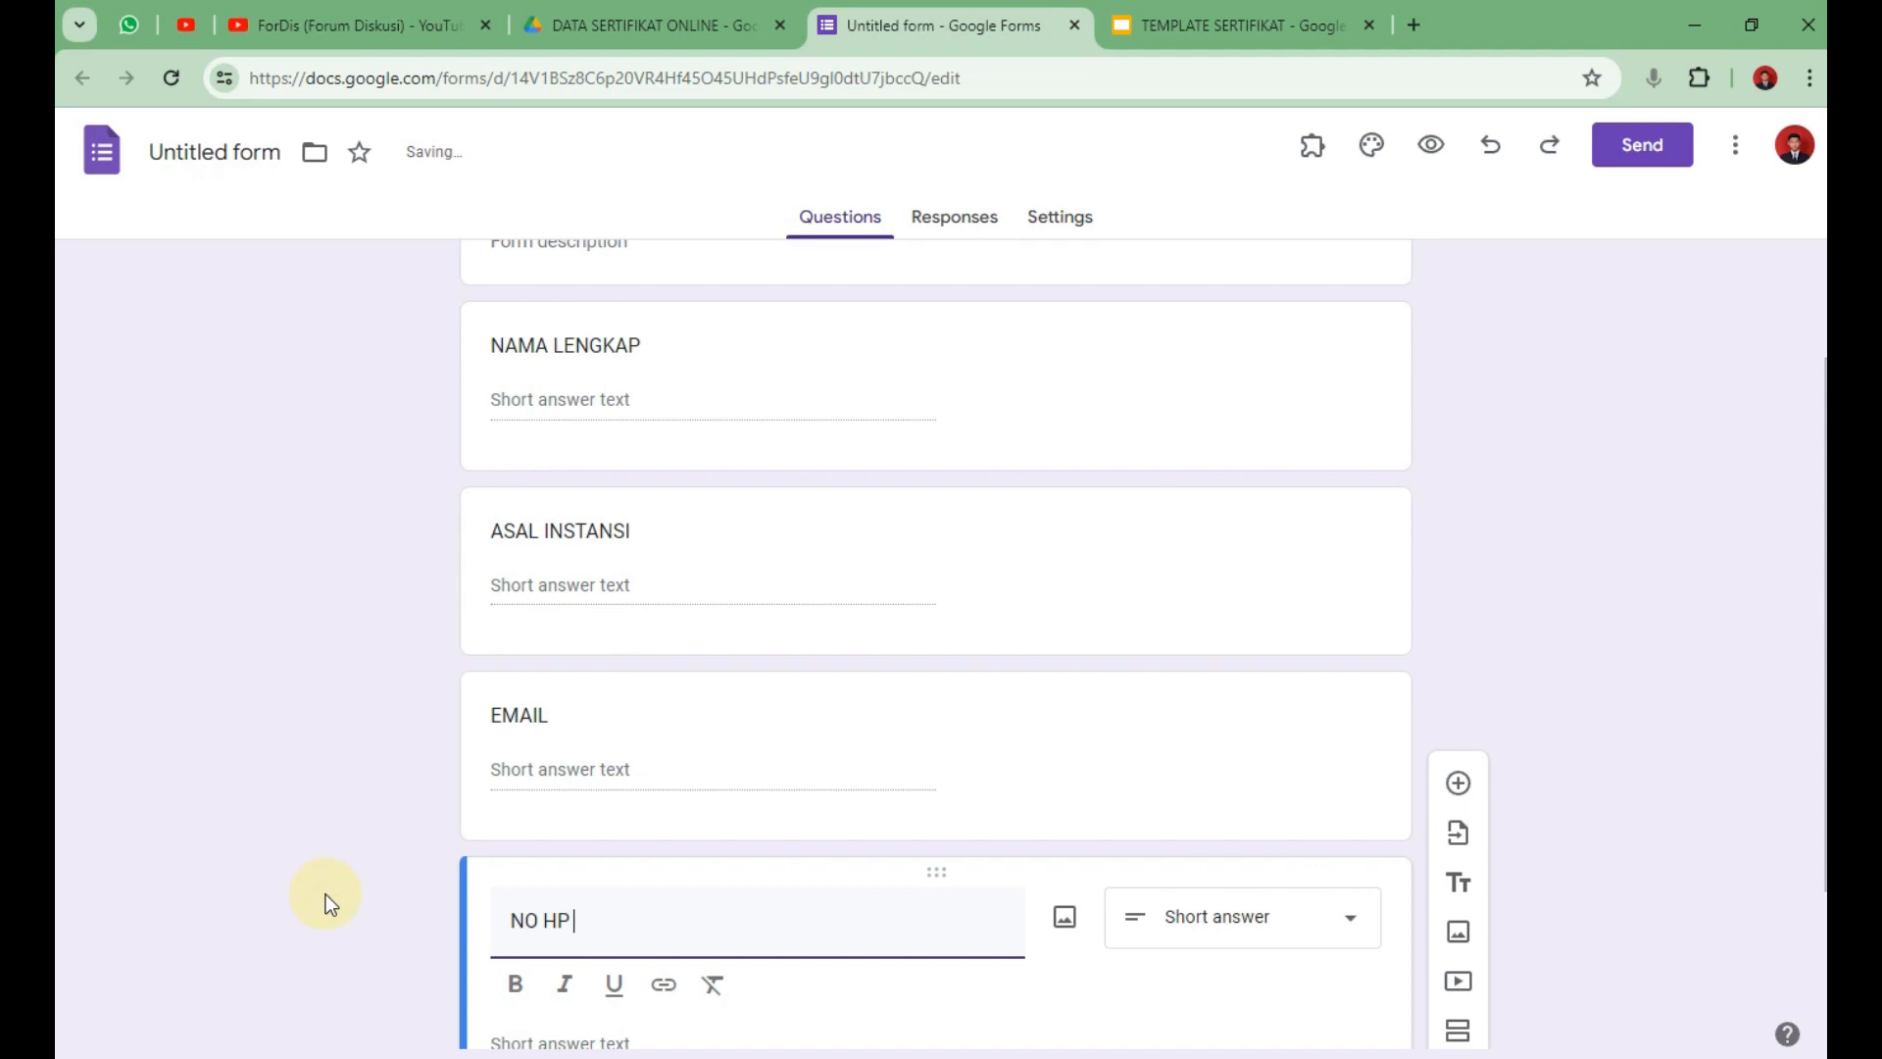
{"action": "left_click", "coordinate": [1750, 561]}
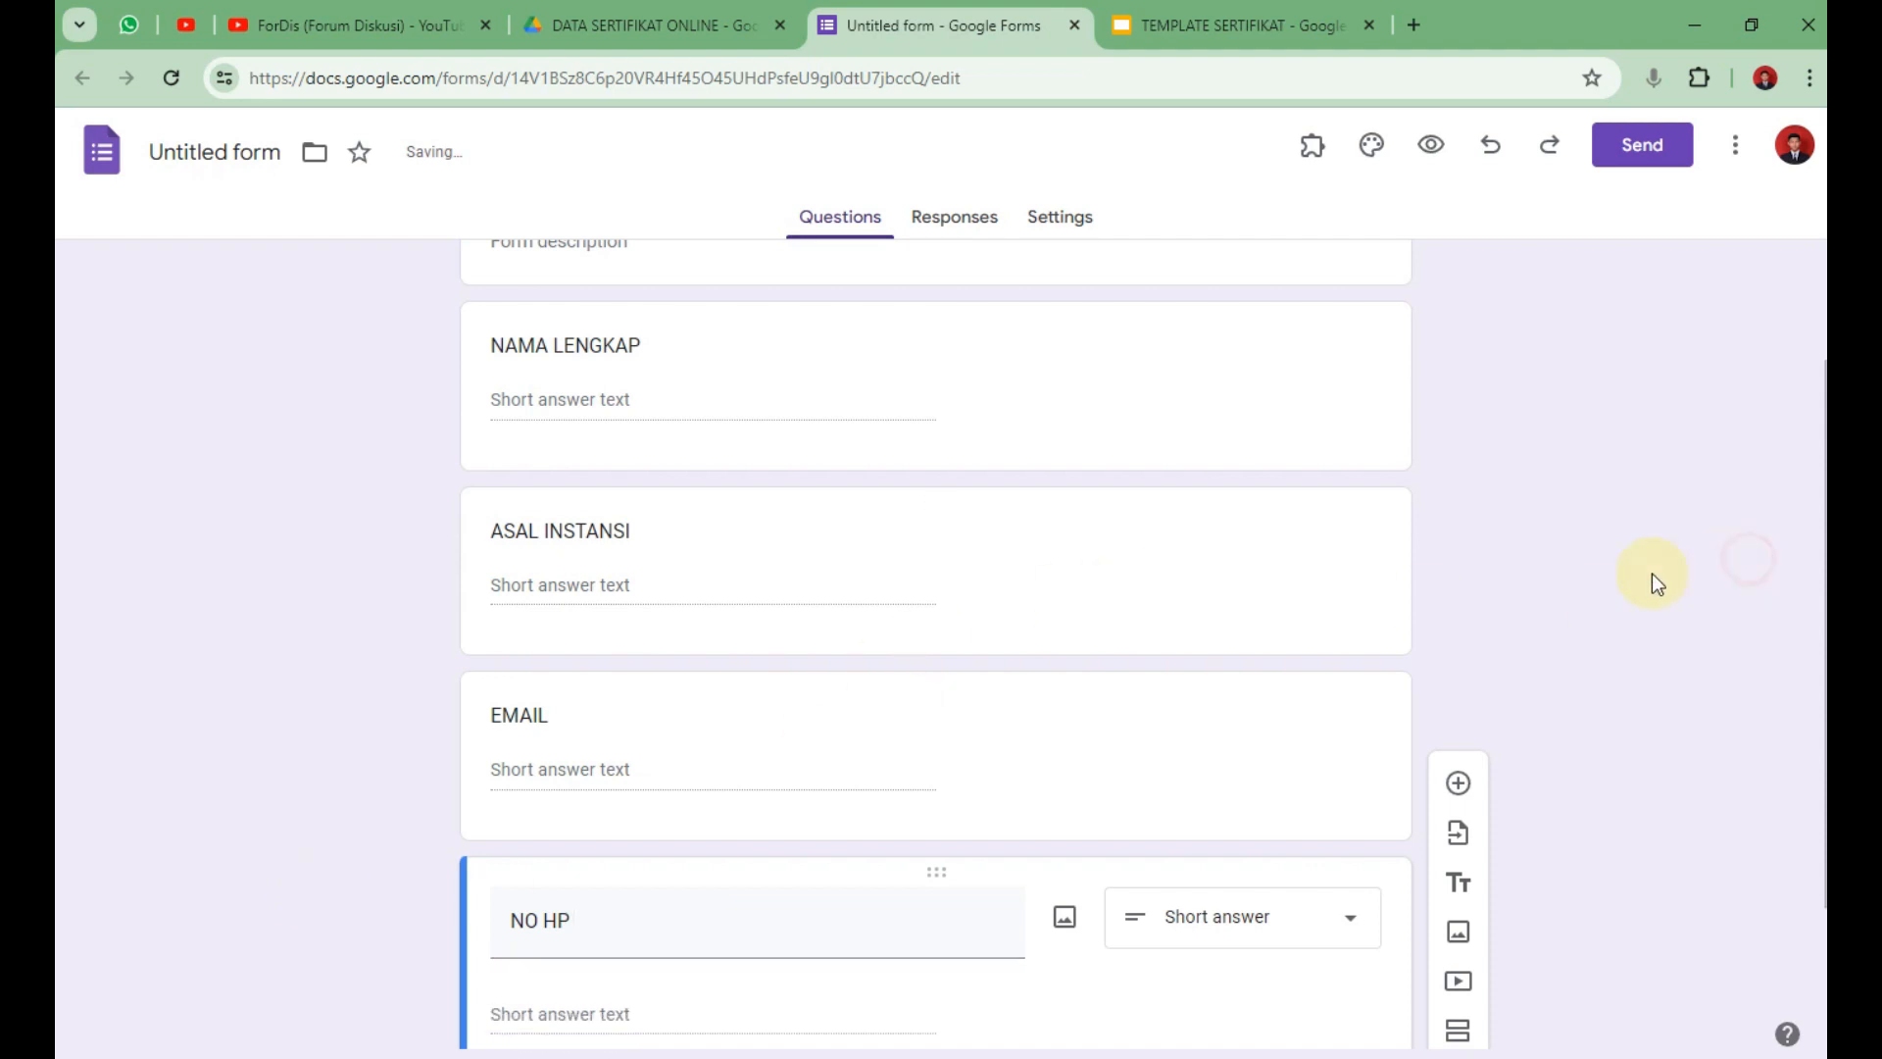
{"action": "scroll", "coordinate": [1361, 620], "scroll_direction": "up", "scroll_amount": 3}
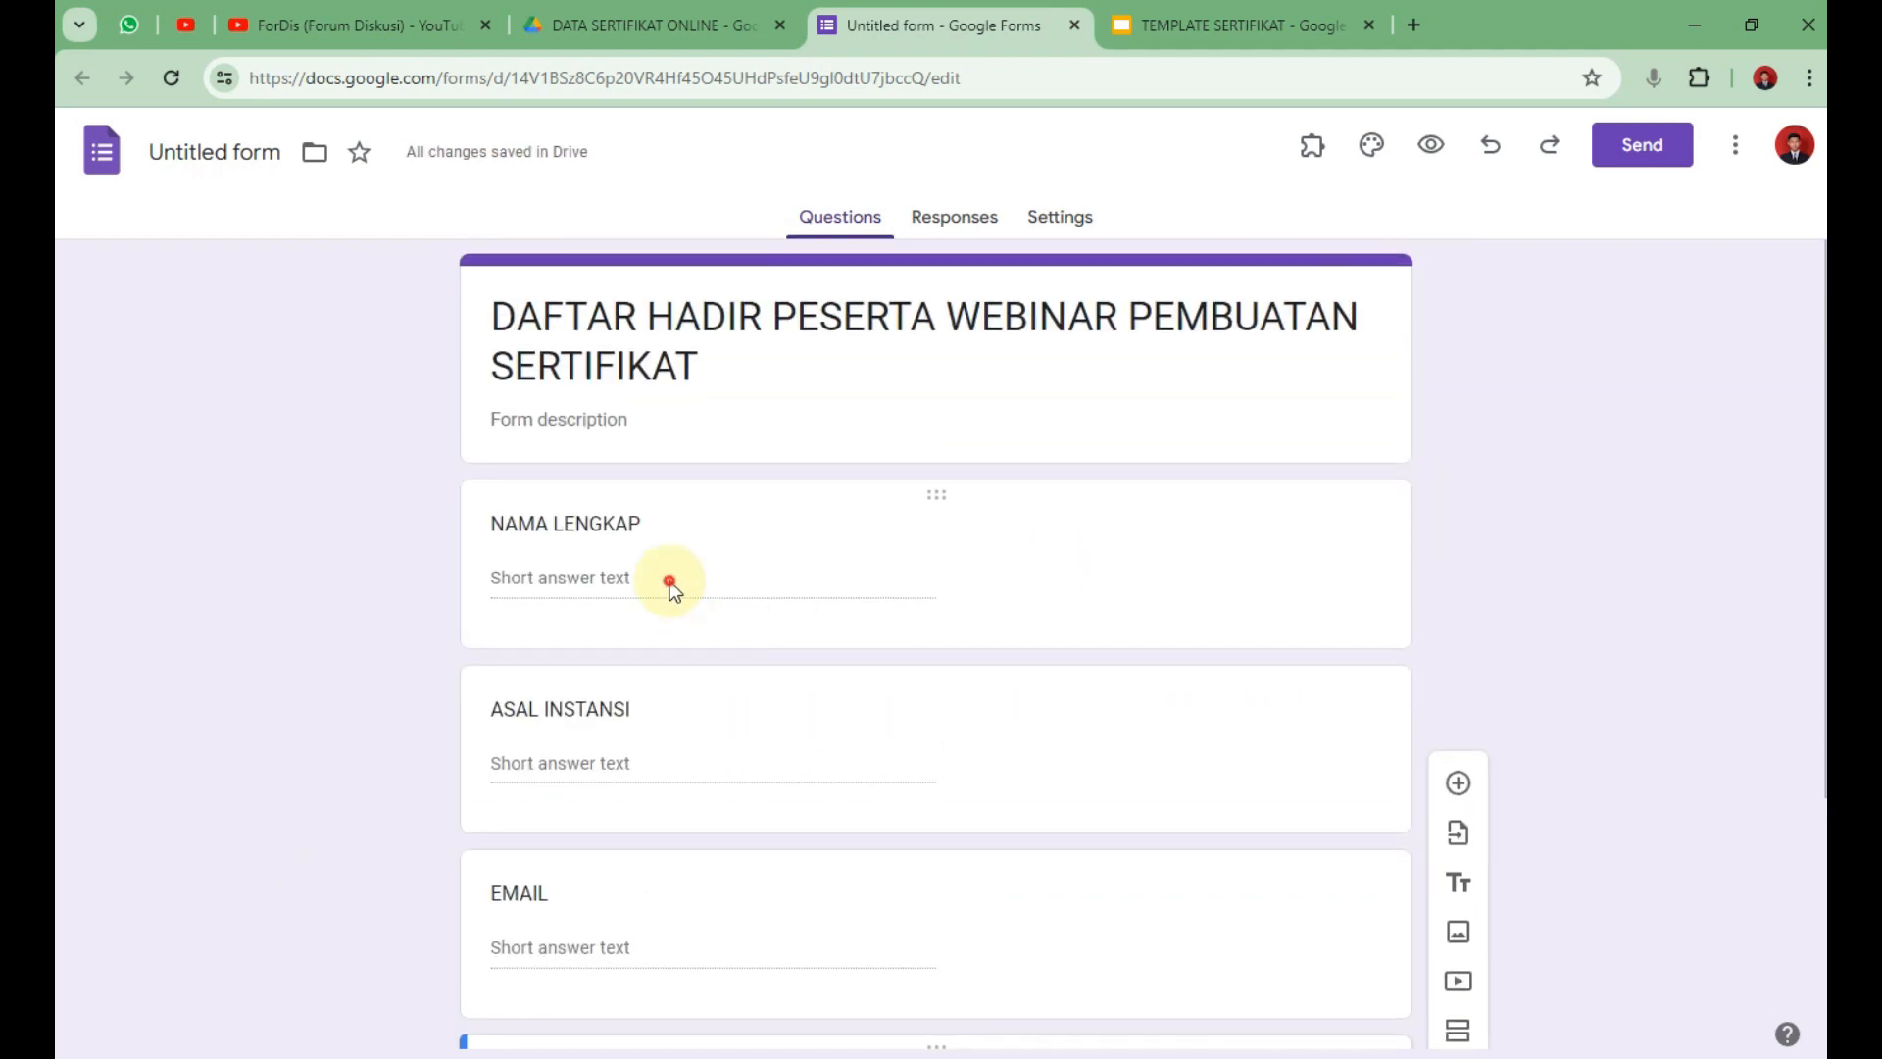
Make the NAMA LENGKAP question required in the form.
{"action": "left_click", "coordinate": [574, 550]}
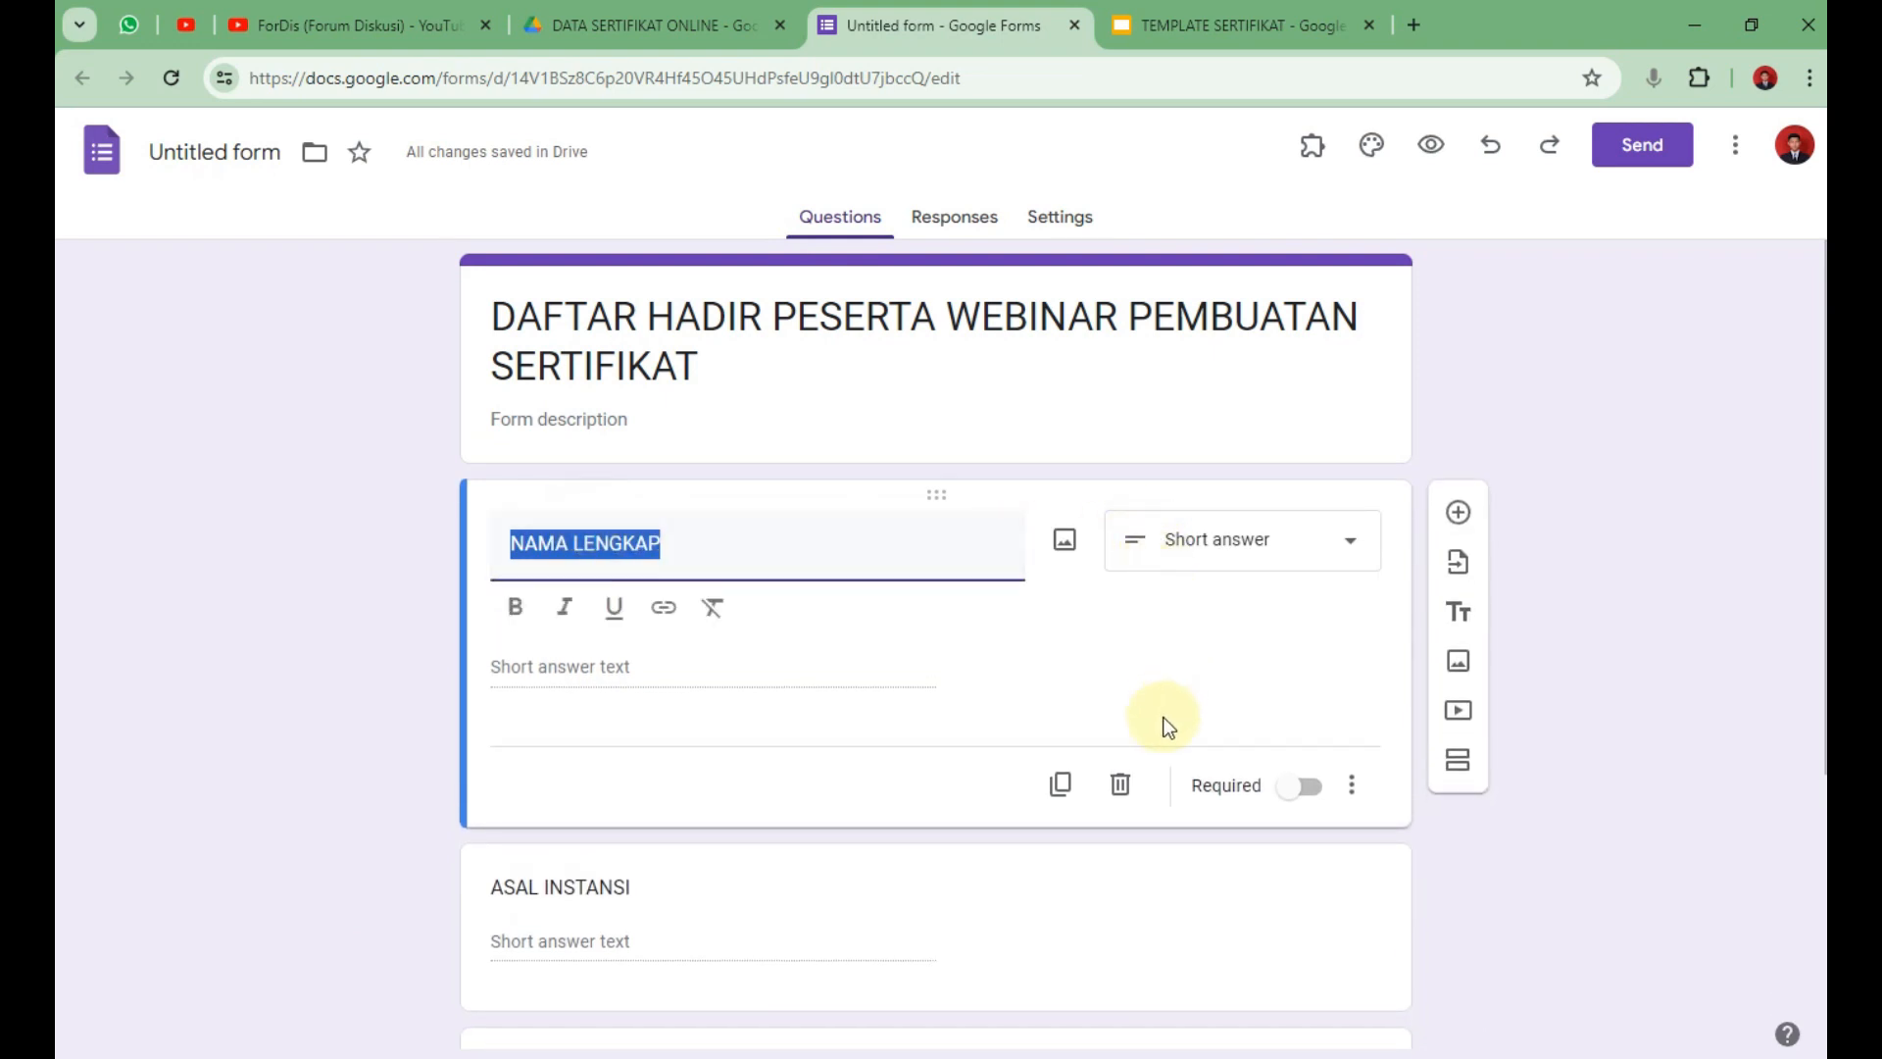
{"action": "left_click", "coordinate": [1311, 789]}
{"action": "left_click", "coordinate": [1312, 745]}
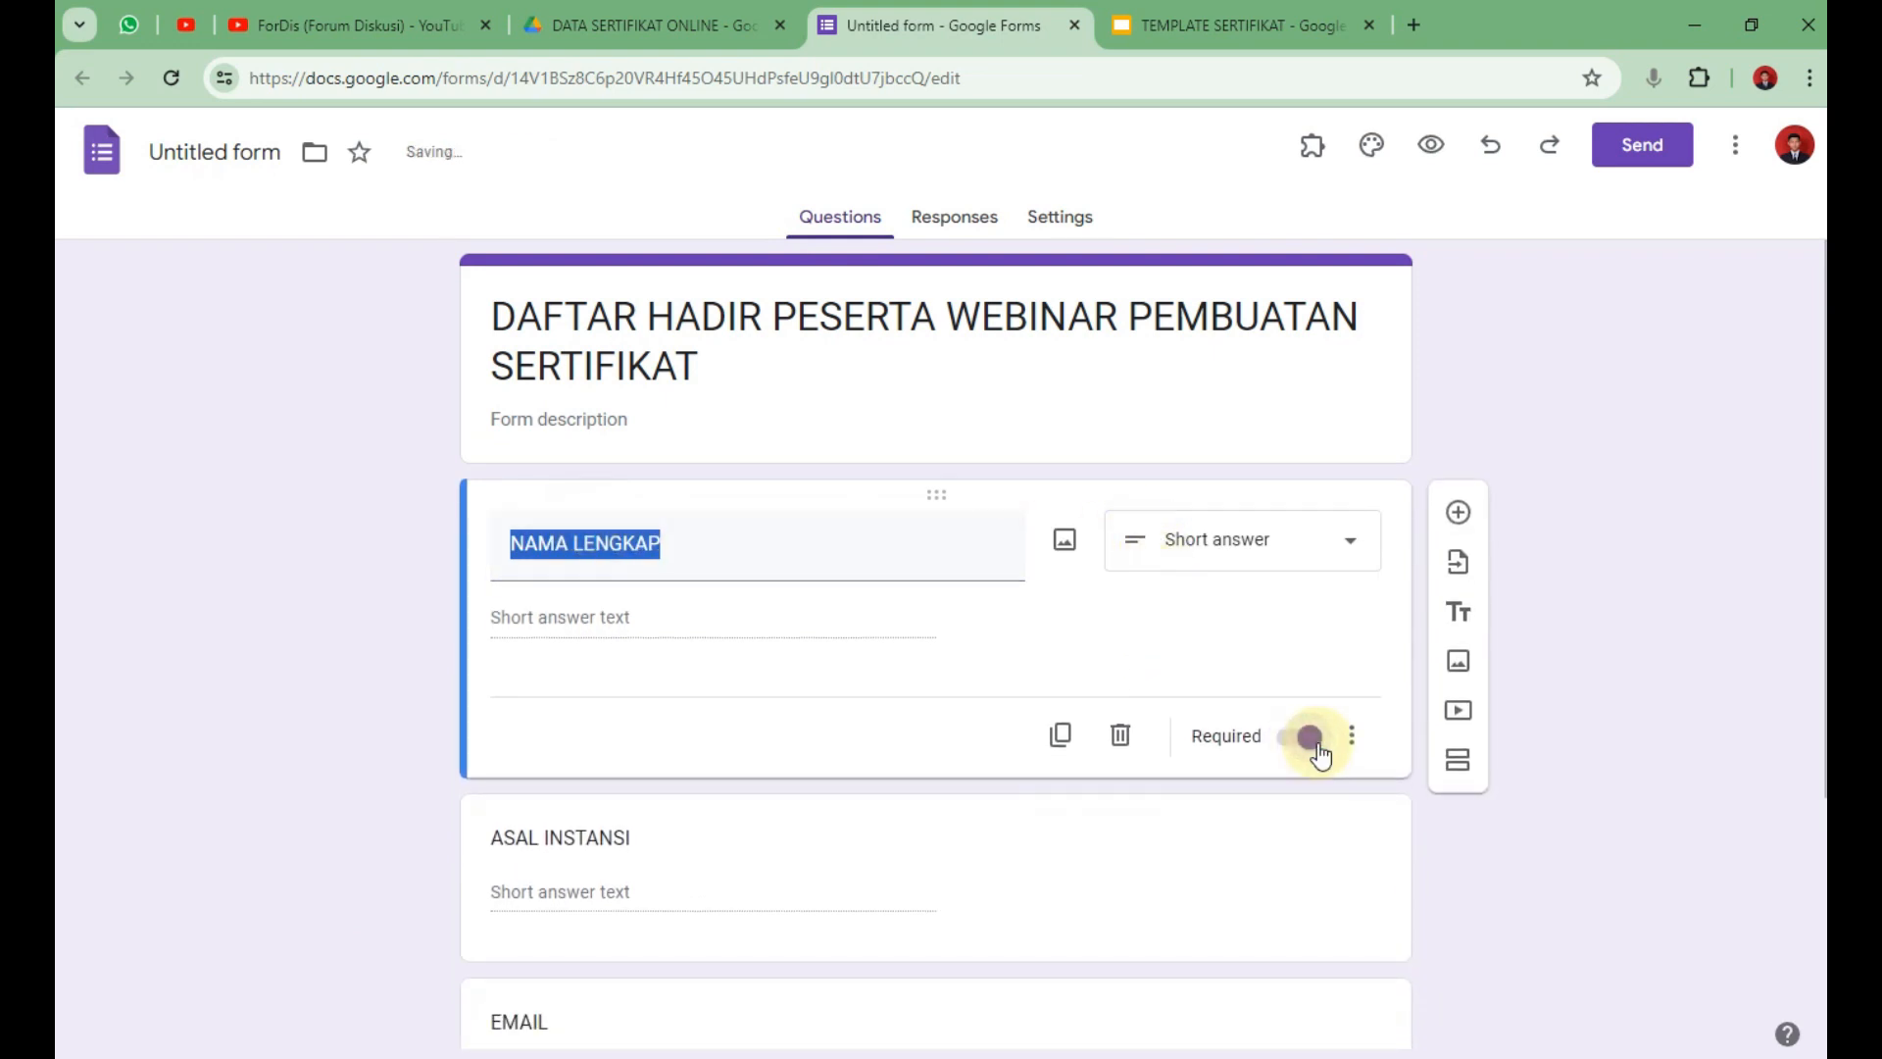
{"action": "scroll", "coordinate": [1133, 798], "scroll_direction": "down", "scroll_amount": 2}
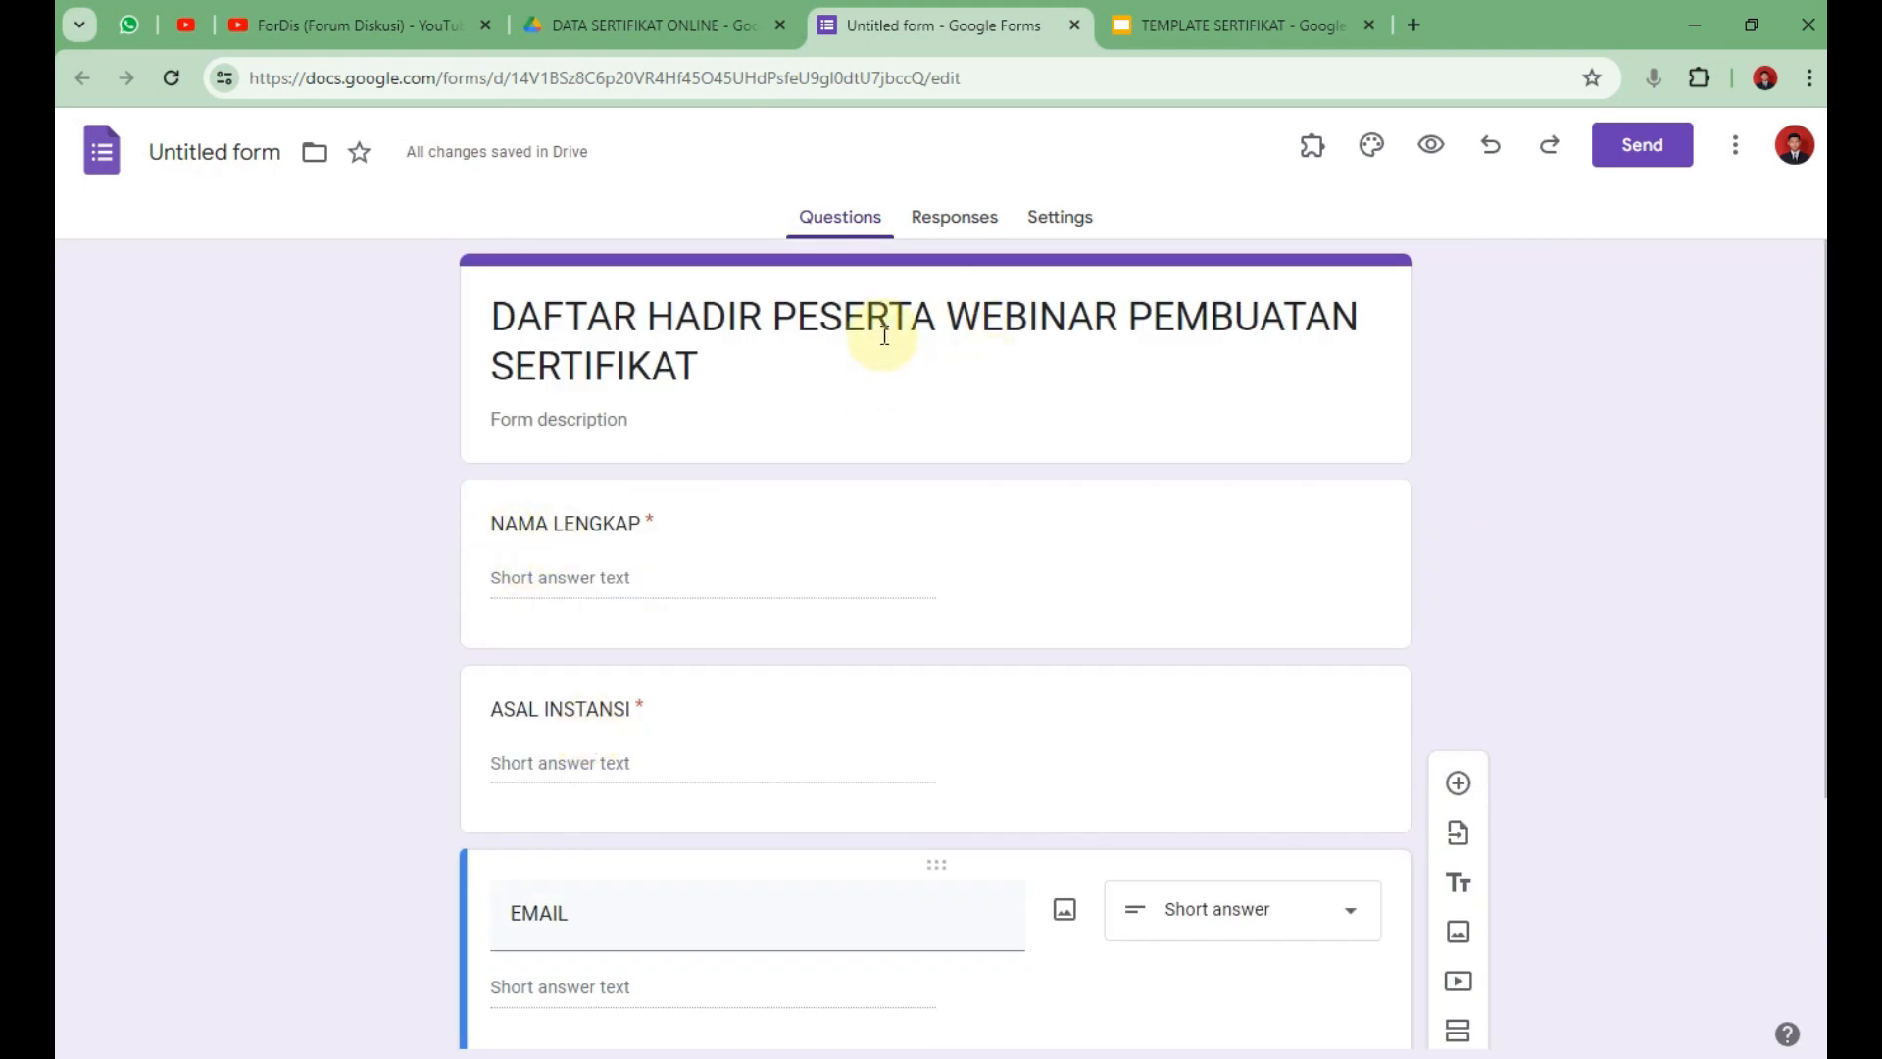
{"action": "scroll", "coordinate": [851, 534], "scroll_direction": "down", "scroll_amount": 1}
{"action": "scroll", "coordinate": [851, 534], "scroll_direction": "down", "scroll_amount": 4}
{"action": "scroll", "coordinate": [937, 680], "scroll_direction": "up", "scroll_amount": 4}
{"action": "scroll", "coordinate": [702, 608], "scroll_direction": "down", "scroll_amount": 3}
{"action": "scroll", "coordinate": [667, 572], "scroll_direction": "down", "scroll_amount": 1}
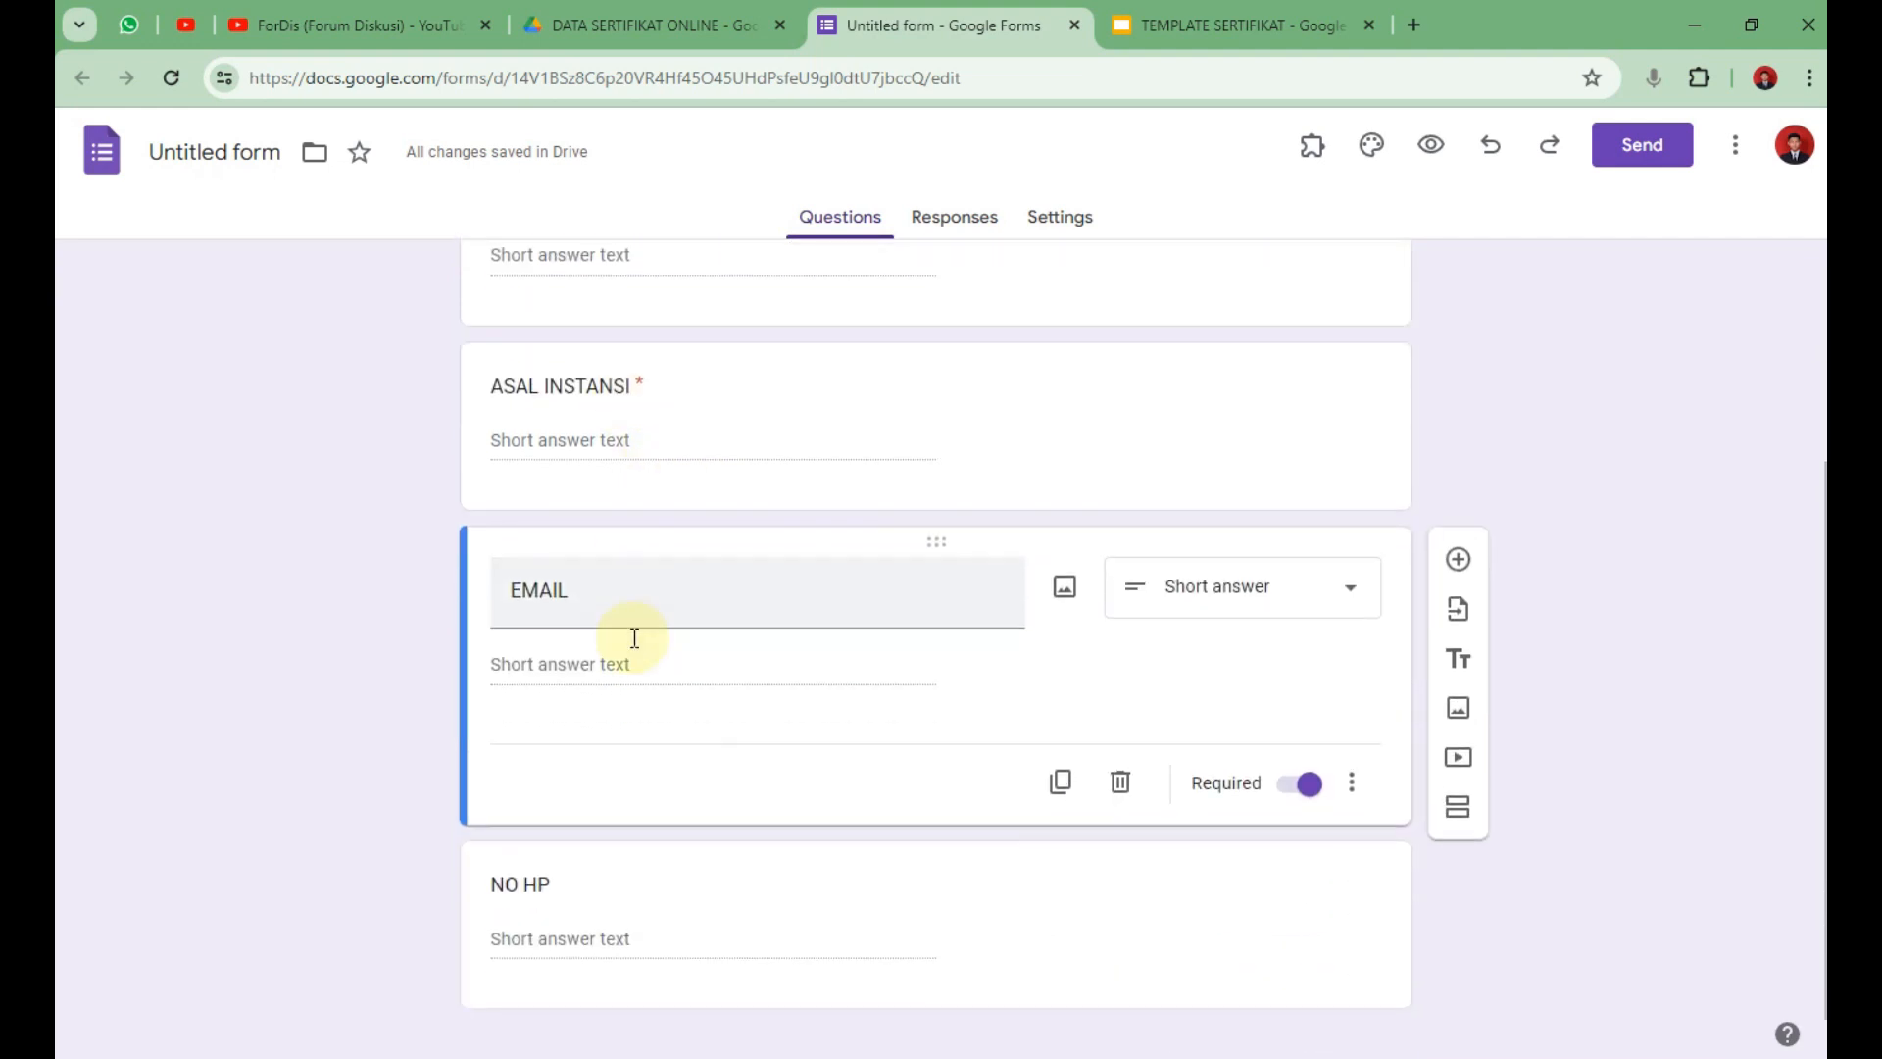
{"action": "scroll", "coordinate": [639, 629], "scroll_direction": "down", "scroll_amount": 1}
Review the EMAIL question, then turn on Required for the NO HP question.
{"action": "double_click", "coordinate": [619, 568]}
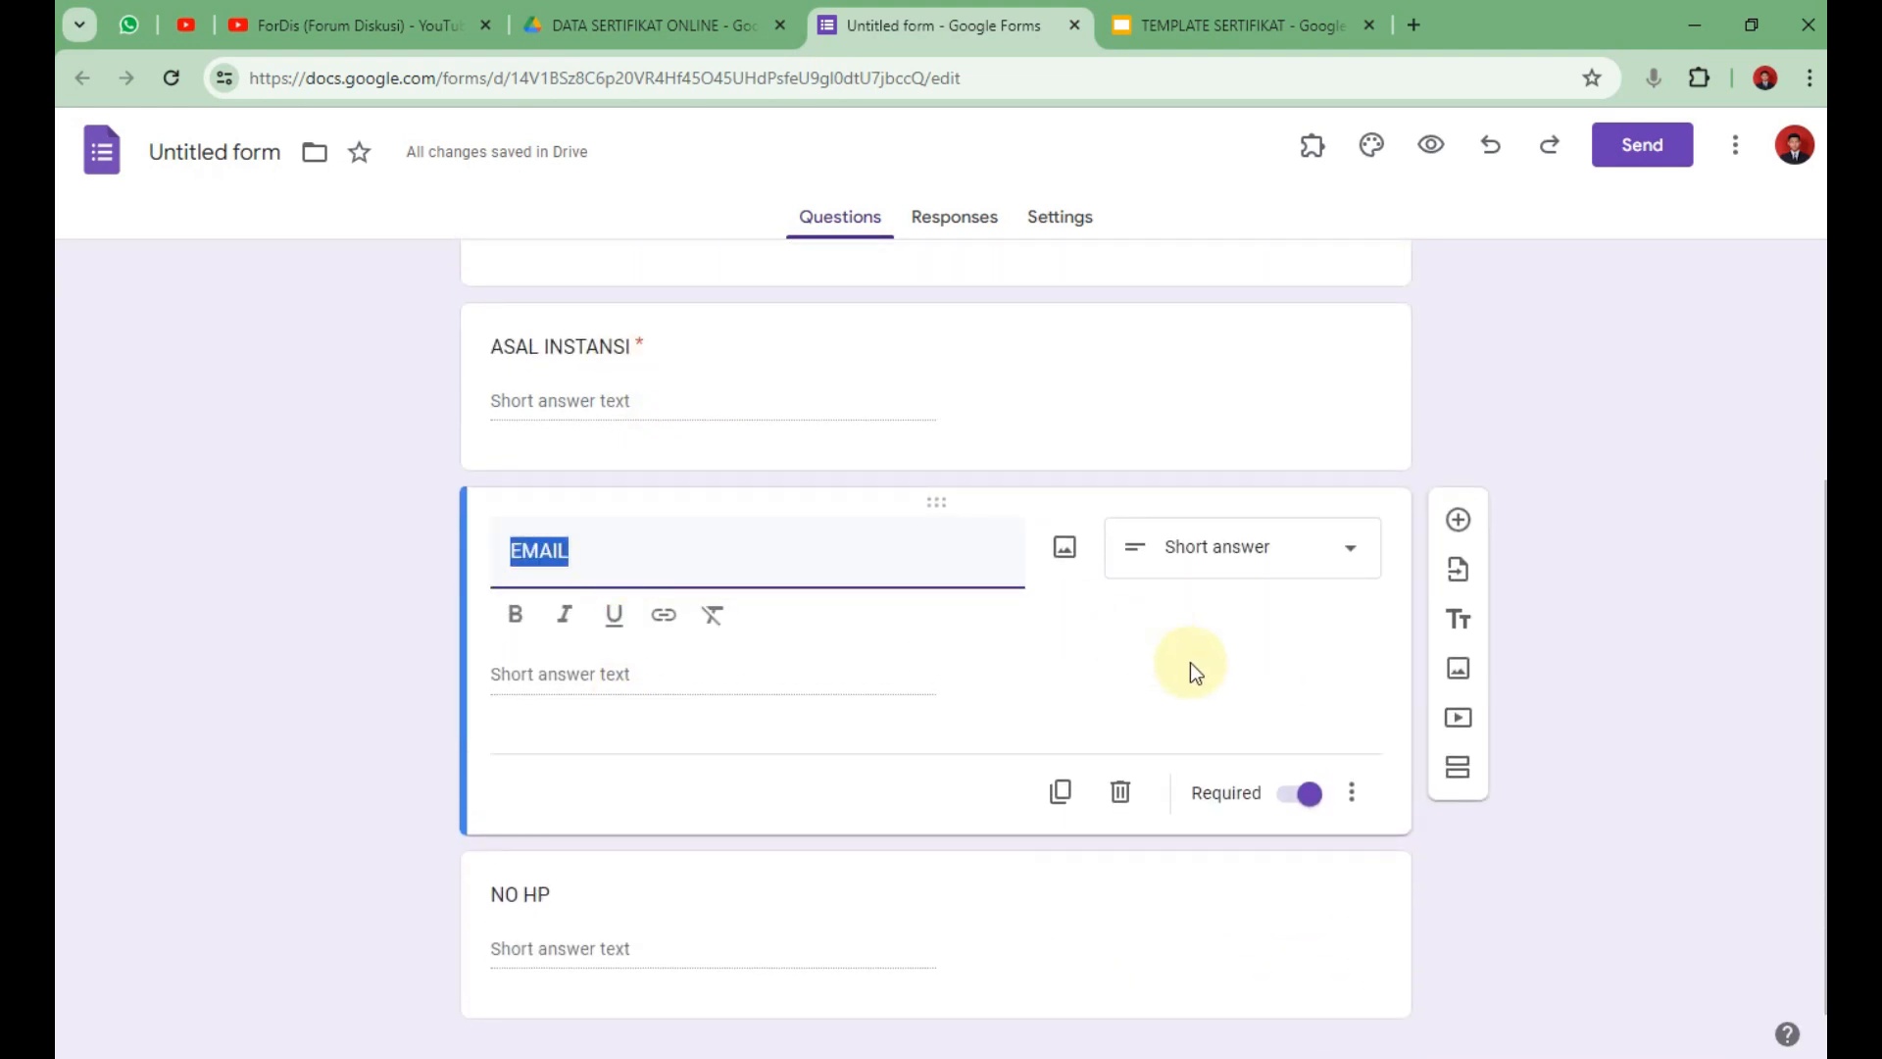
{"action": "left_click", "coordinate": [1677, 515]}
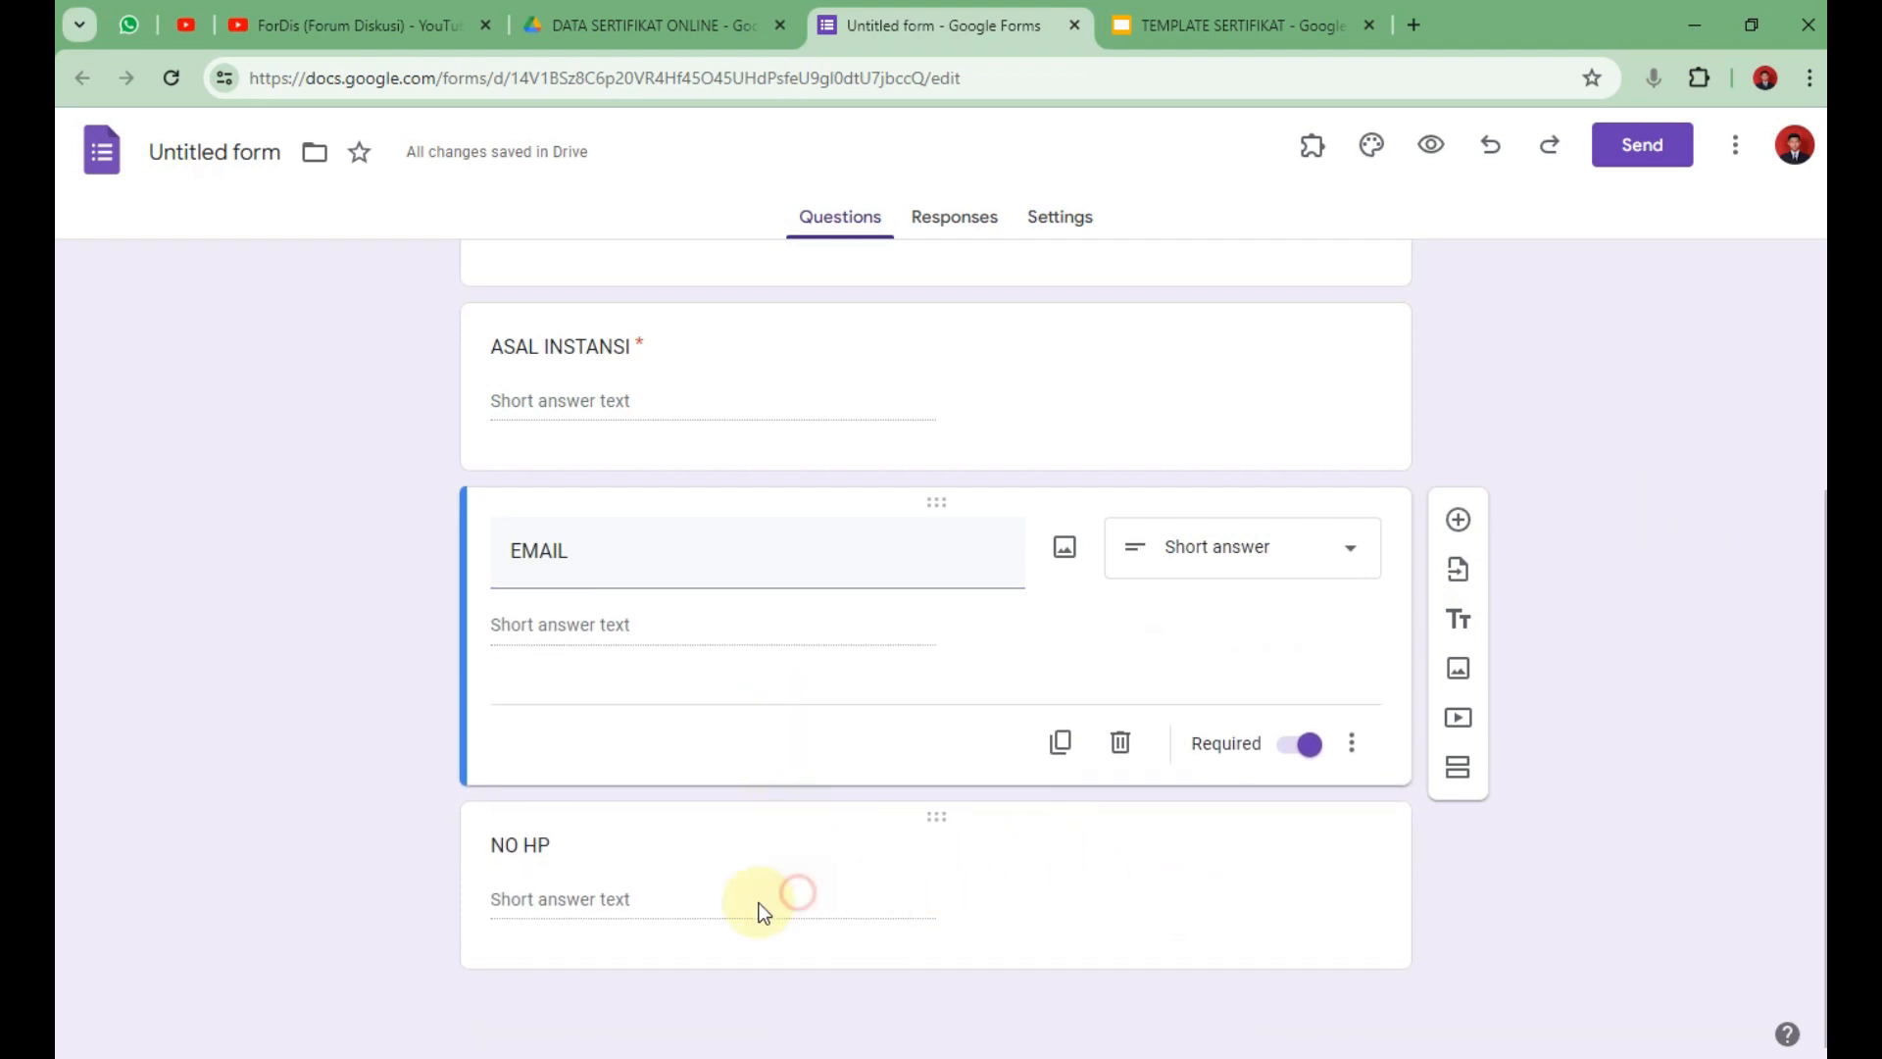
{"action": "left_click", "coordinate": [541, 843]}
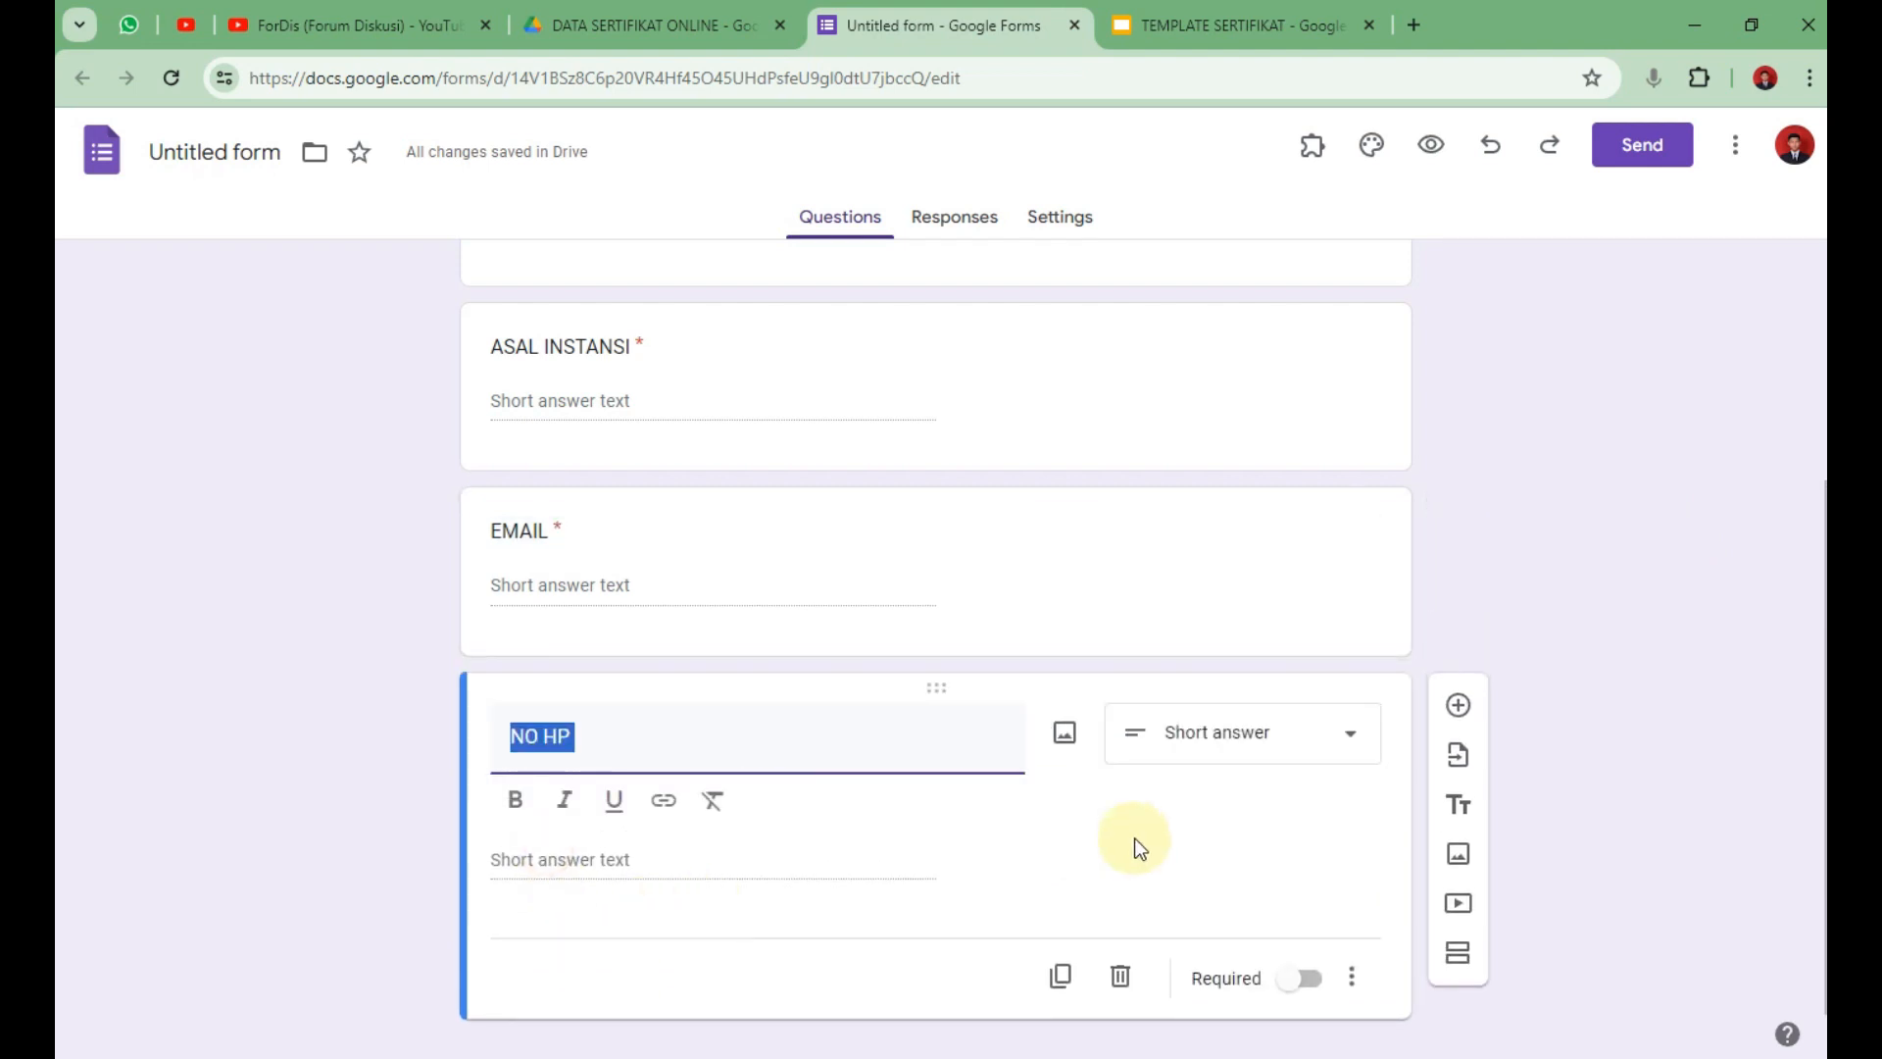
{"action": "left_click", "coordinate": [1306, 978]}
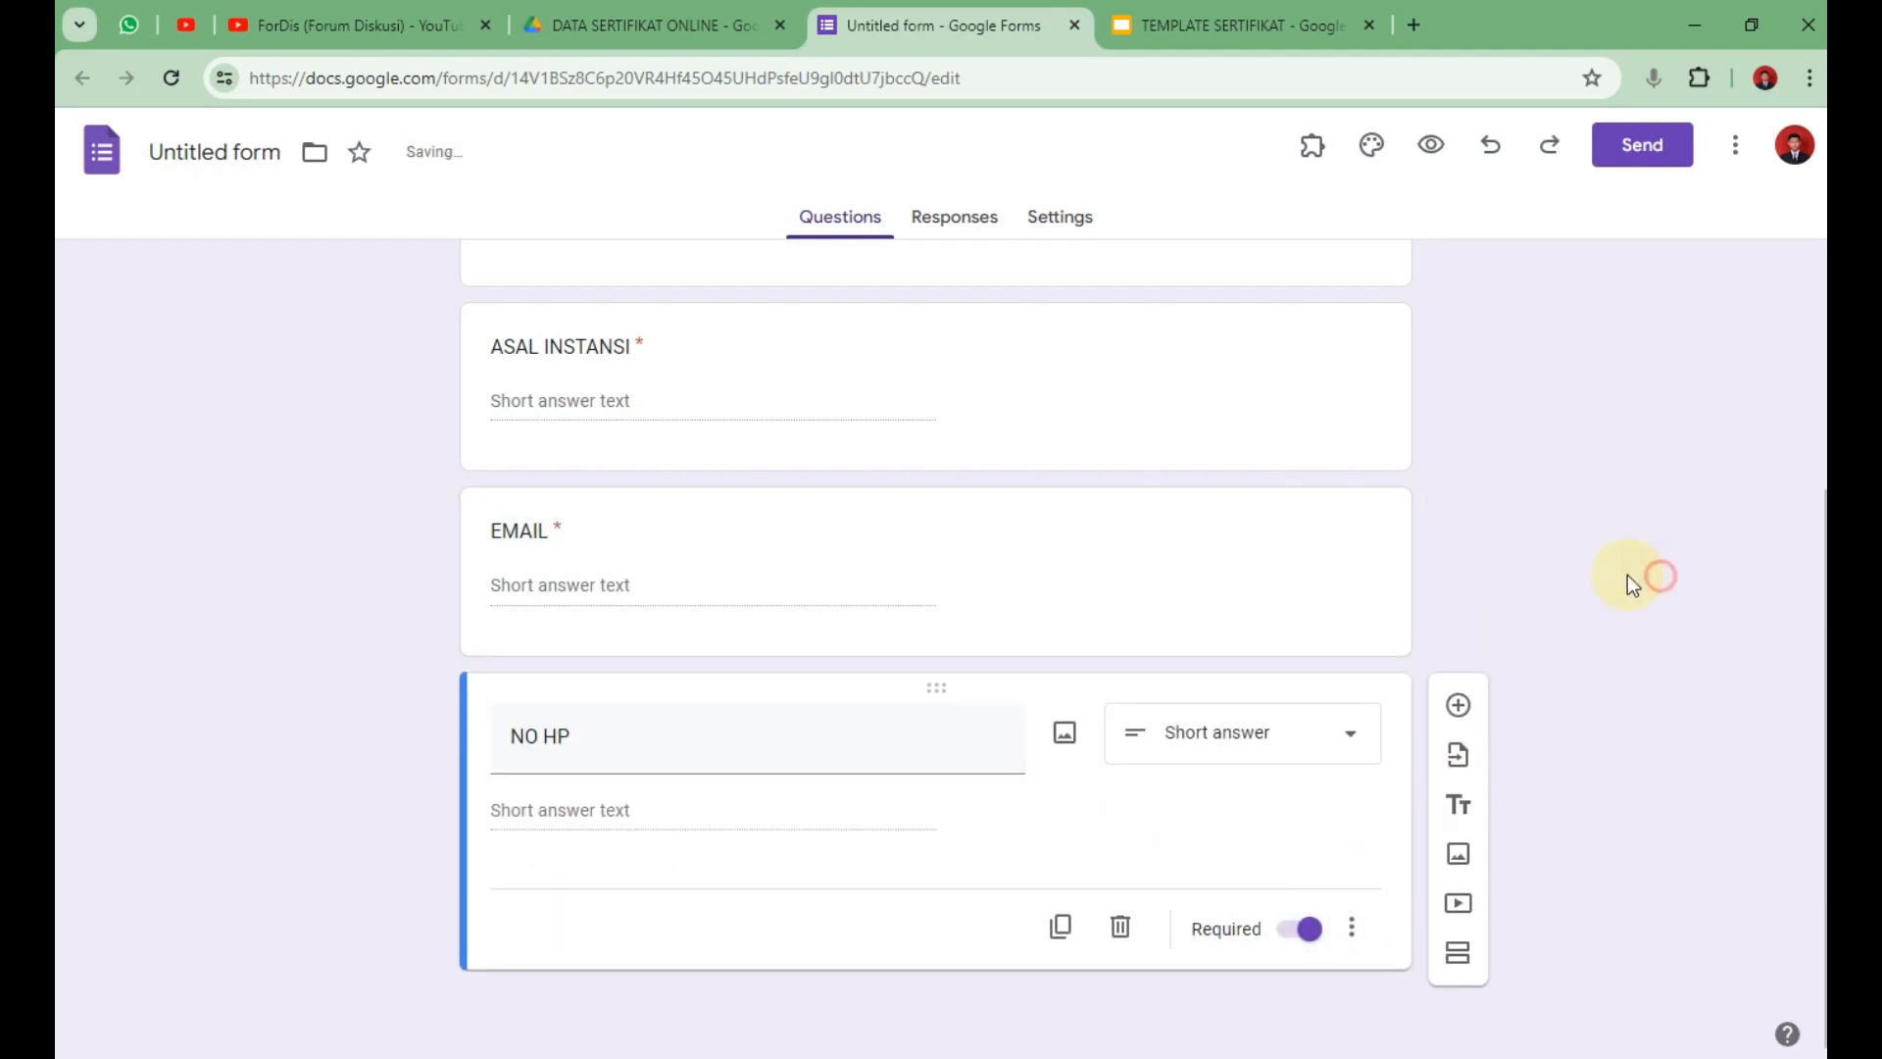
Show the form's Responses page, which lists 0 responses.
{"action": "scroll", "coordinate": [886, 568], "scroll_direction": "up", "scroll_amount": 4}
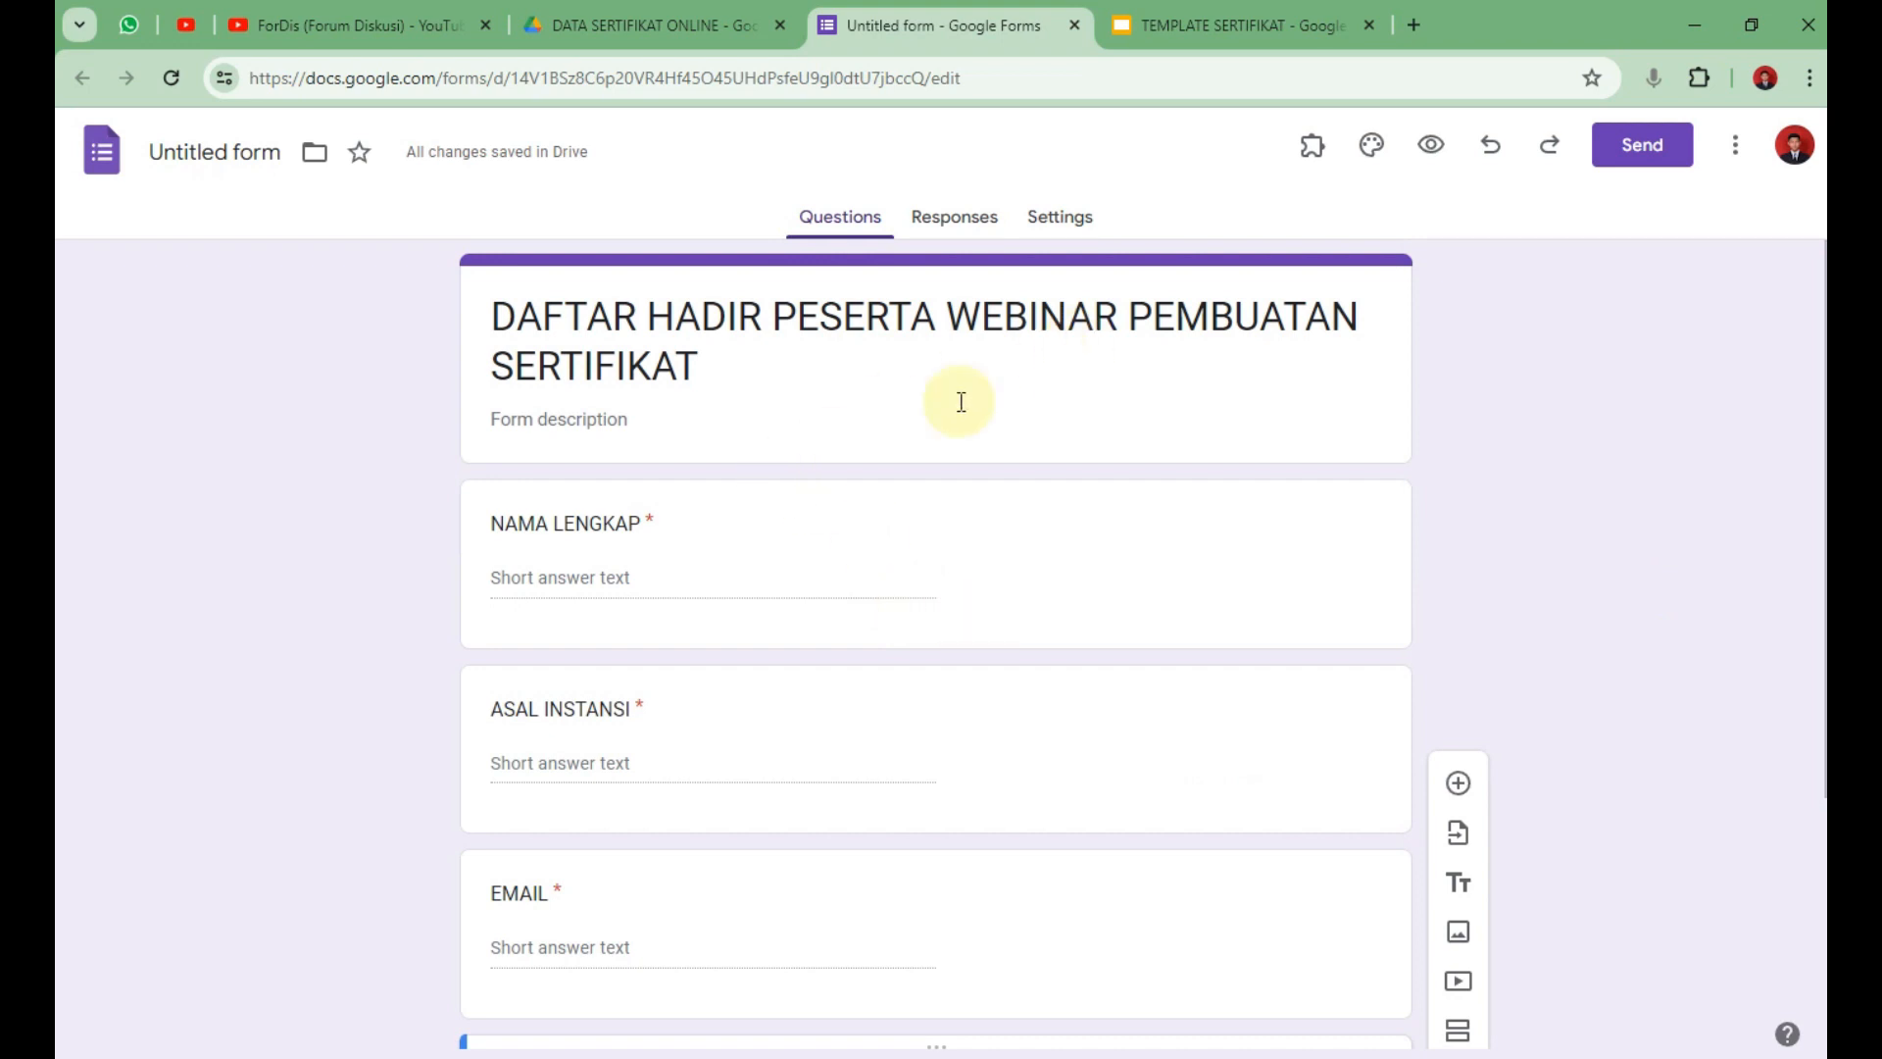
{"action": "scroll", "coordinate": [784, 470], "scroll_direction": "down", "scroll_amount": 4}
{"action": "scroll", "coordinate": [827, 432], "scroll_direction": "up", "scroll_amount": 4}
{"action": "left_click", "coordinate": [949, 227]}
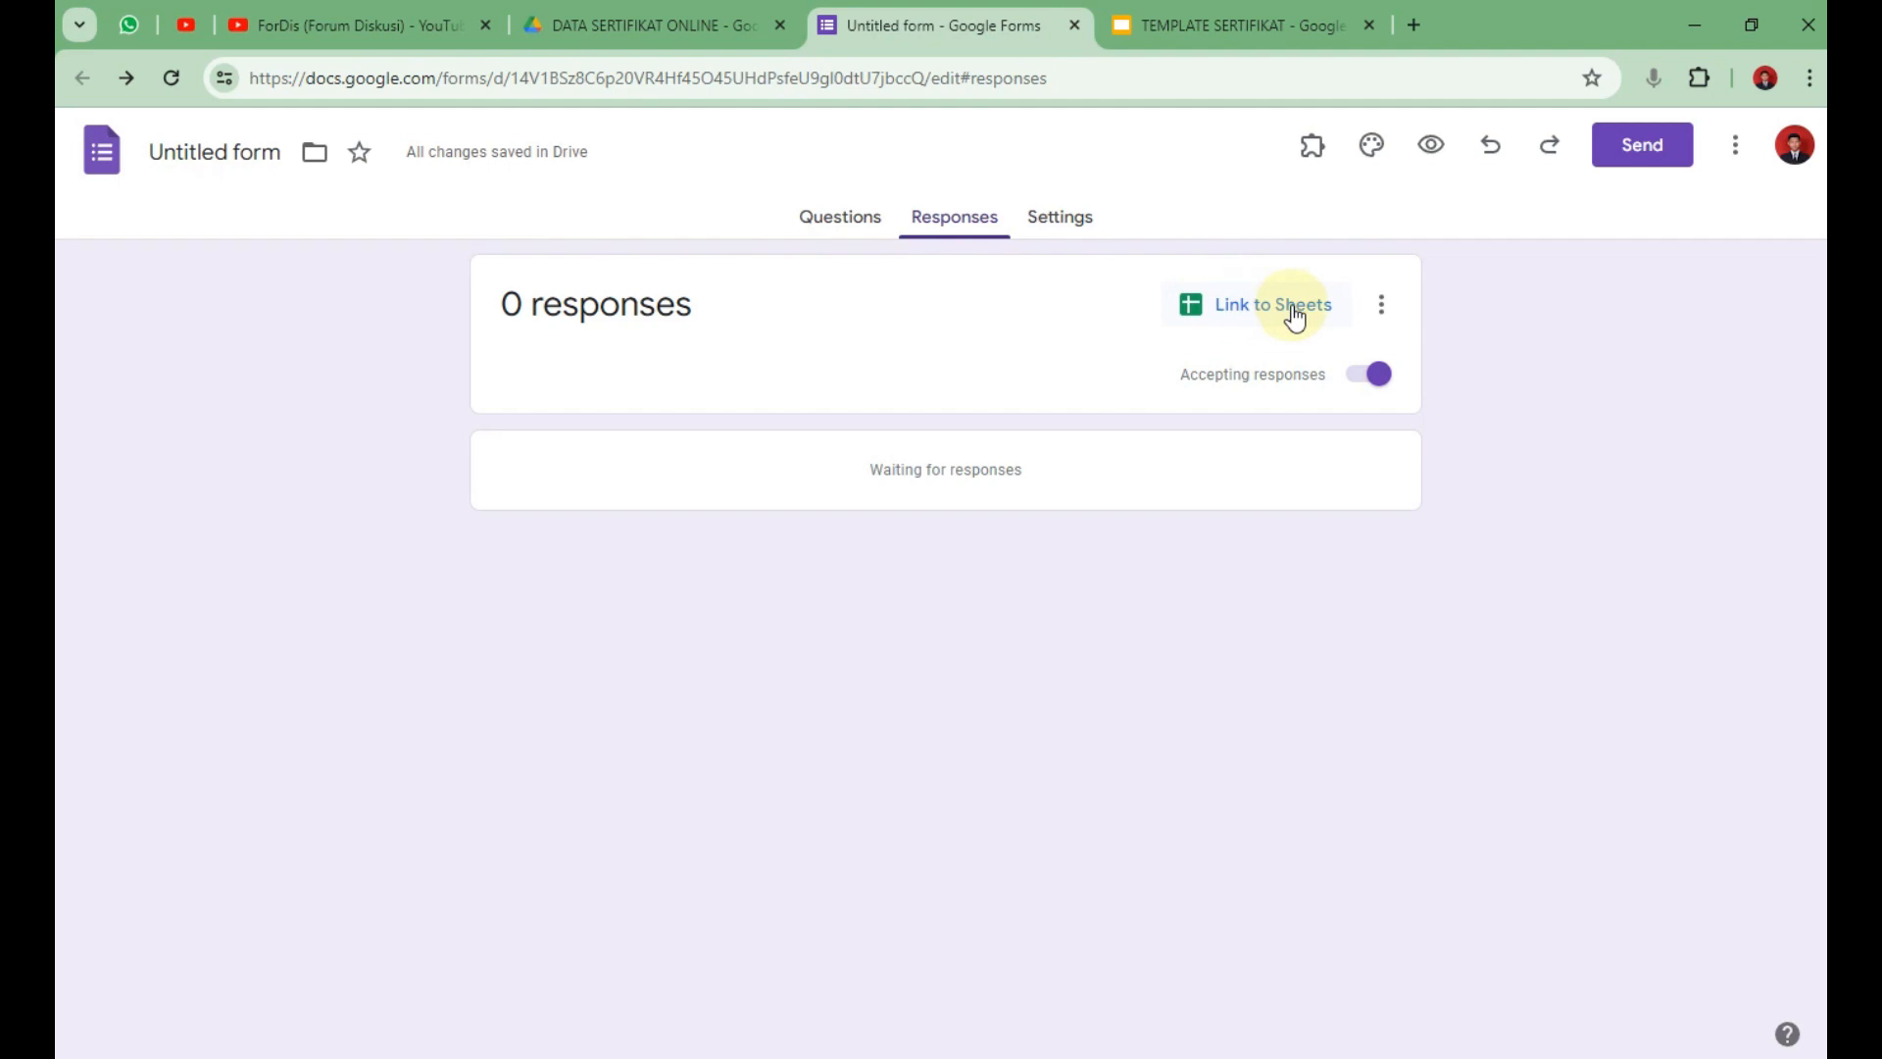
Create a new linked spreadsheet named DAFTAR HADIR PESERTA WEBINAR PEMBUATAN SERTIFIKAT (Responses).
{"action": "left_click", "coordinate": [1255, 304]}
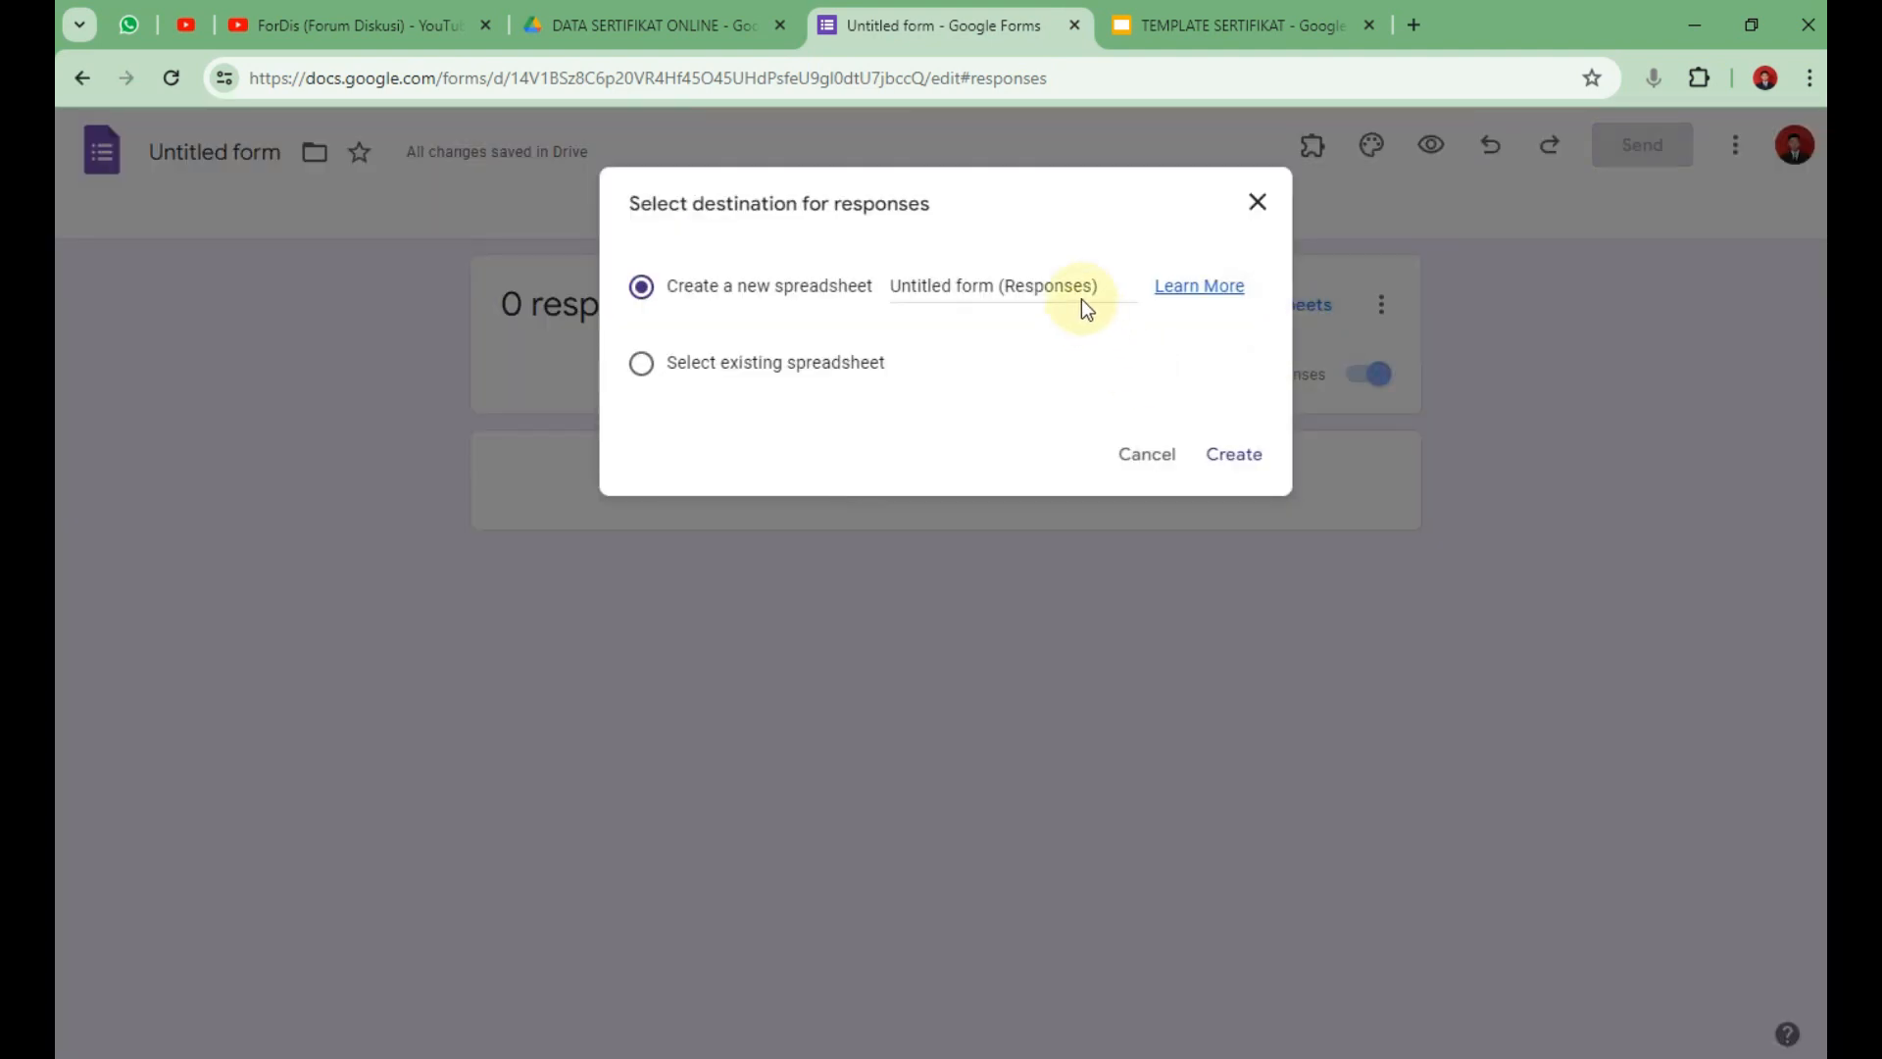
{"action": "left_click_drag", "start_coordinate": [994, 284], "coordinate": [800, 294]}
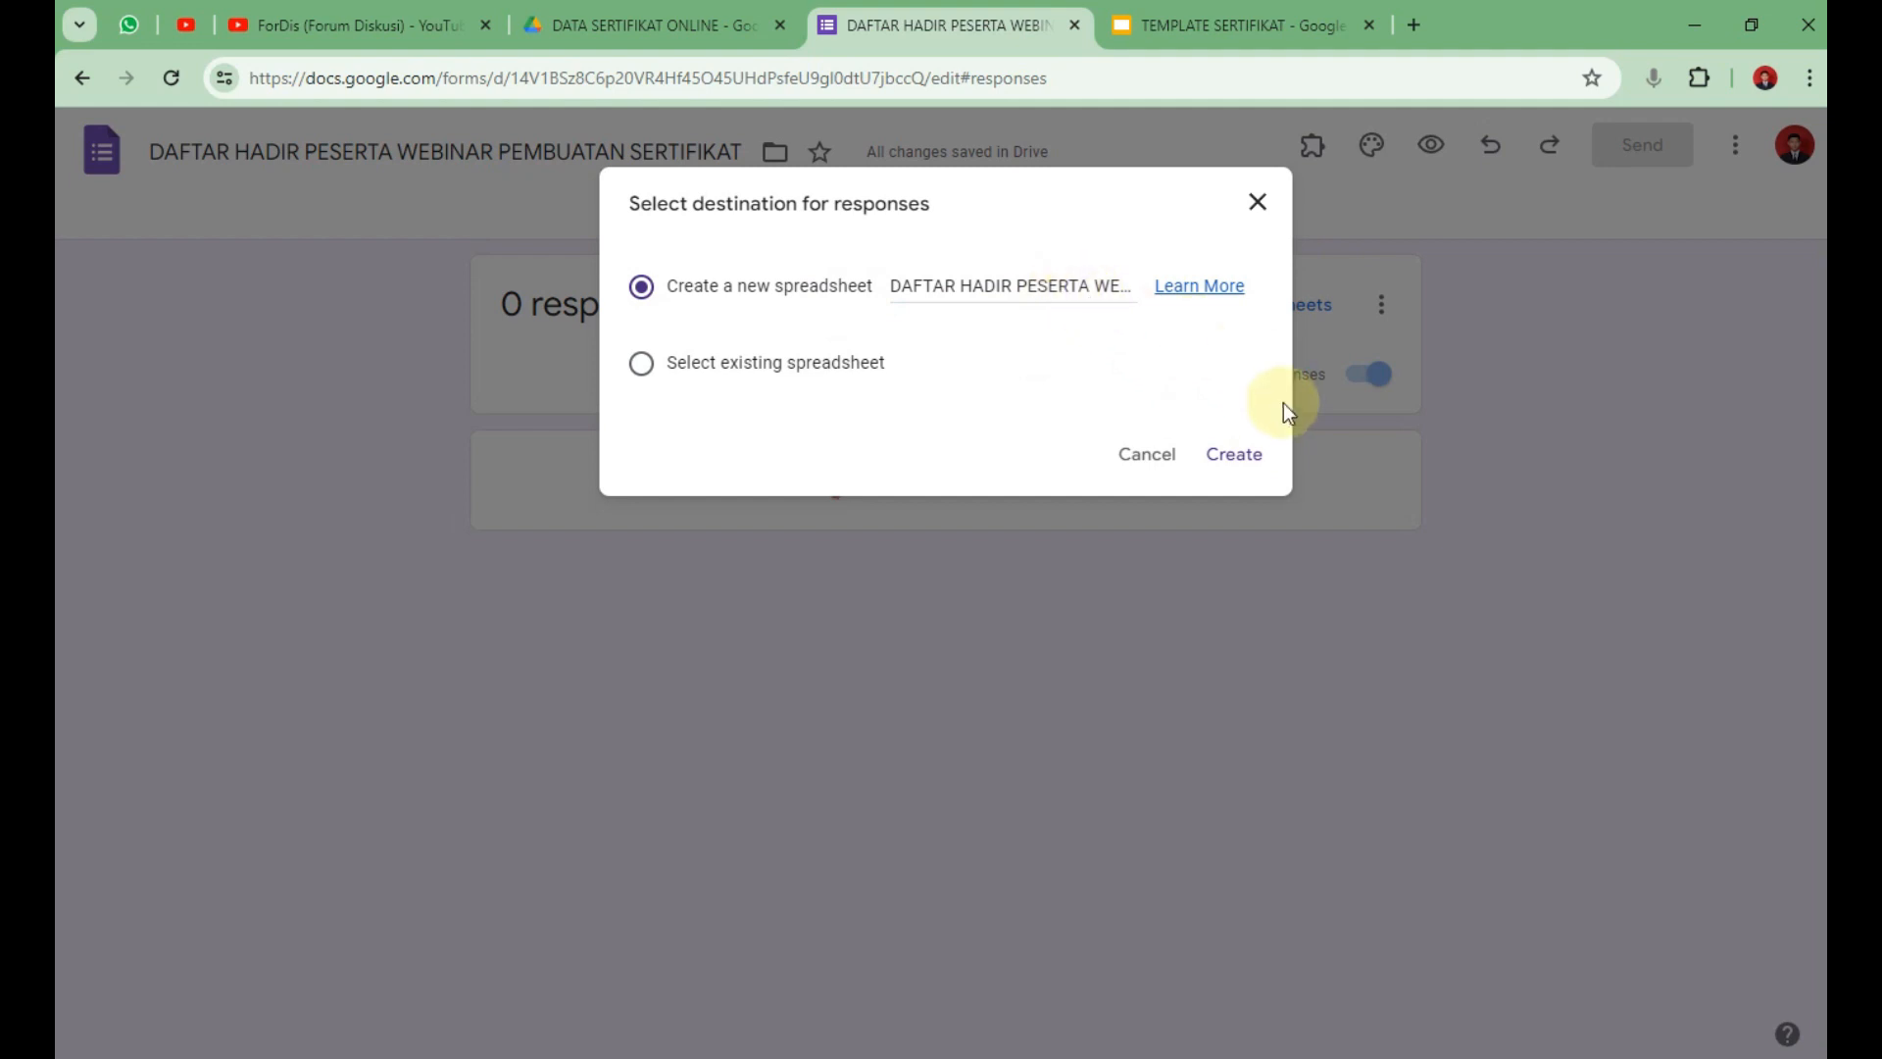
{"action": "left_click", "coordinate": [1241, 459]}
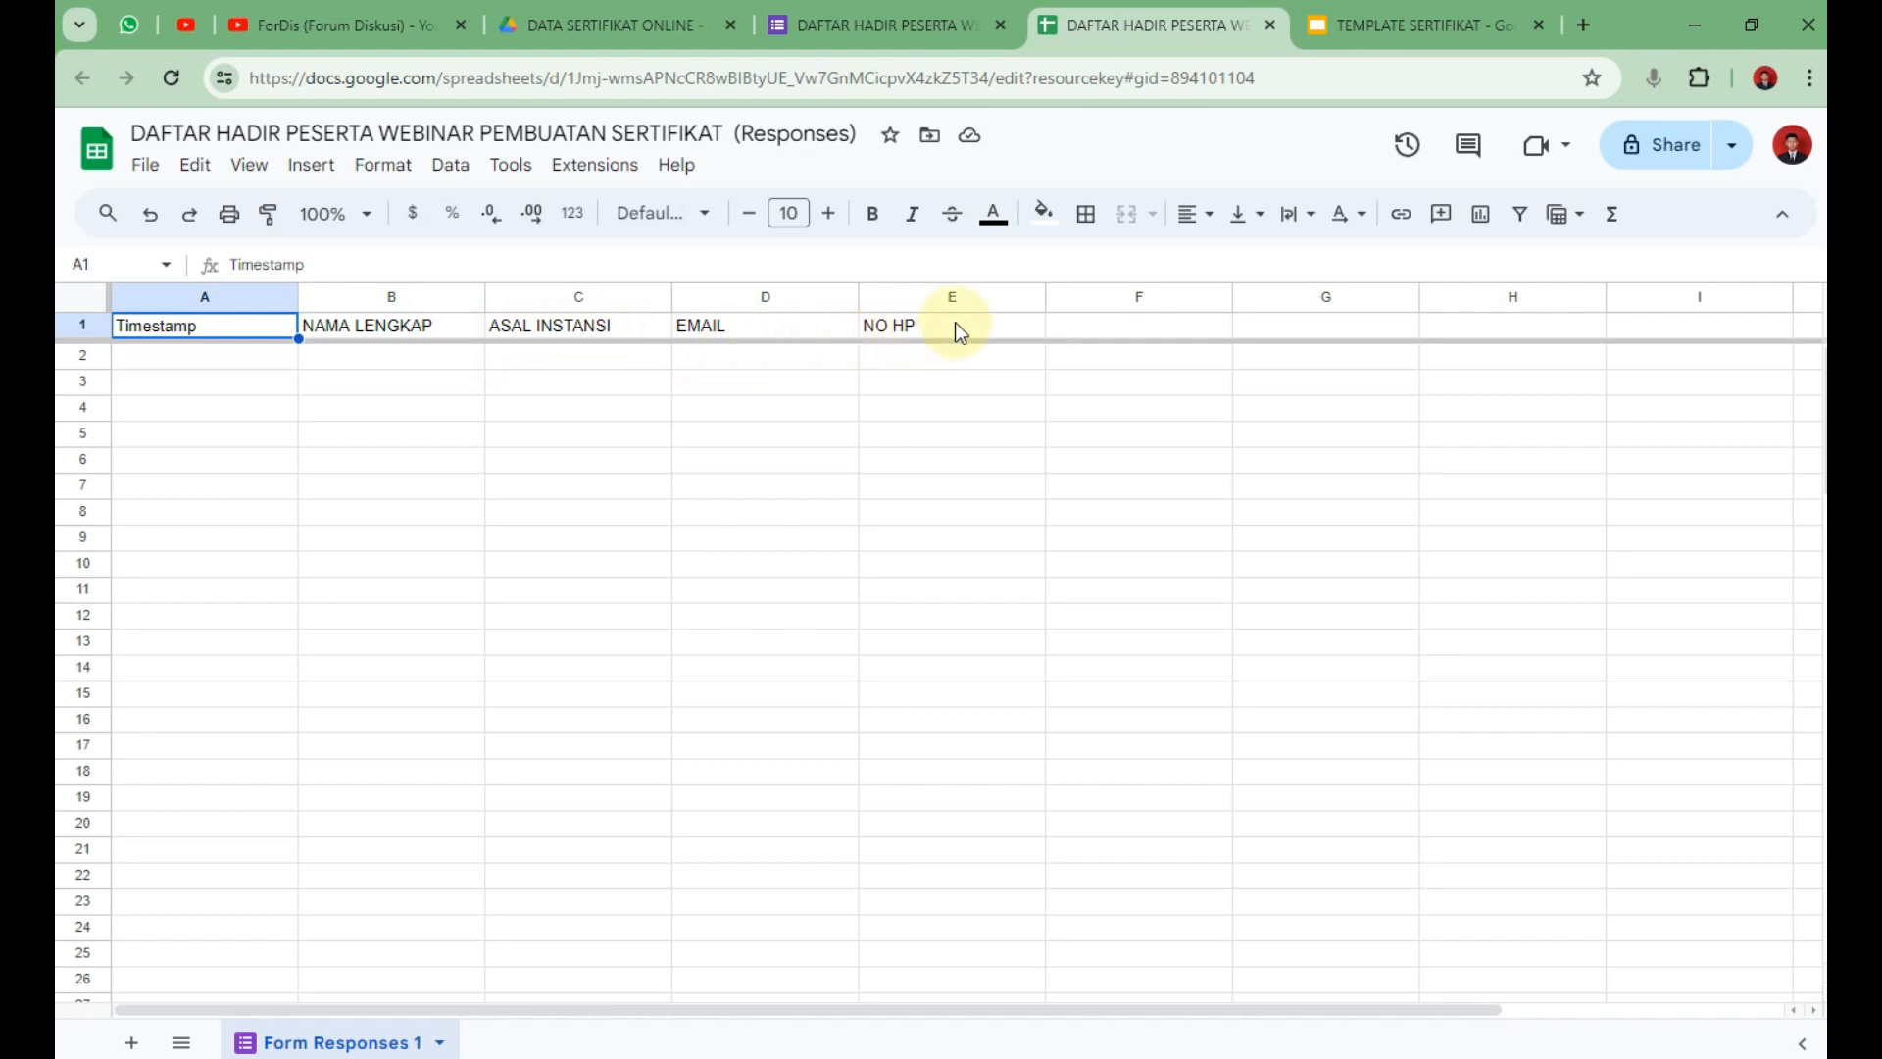
After checking the Slides certificate template, enter ID in F1 and BARCODE in G1.
{"action": "left_click", "coordinate": [1181, 384]}
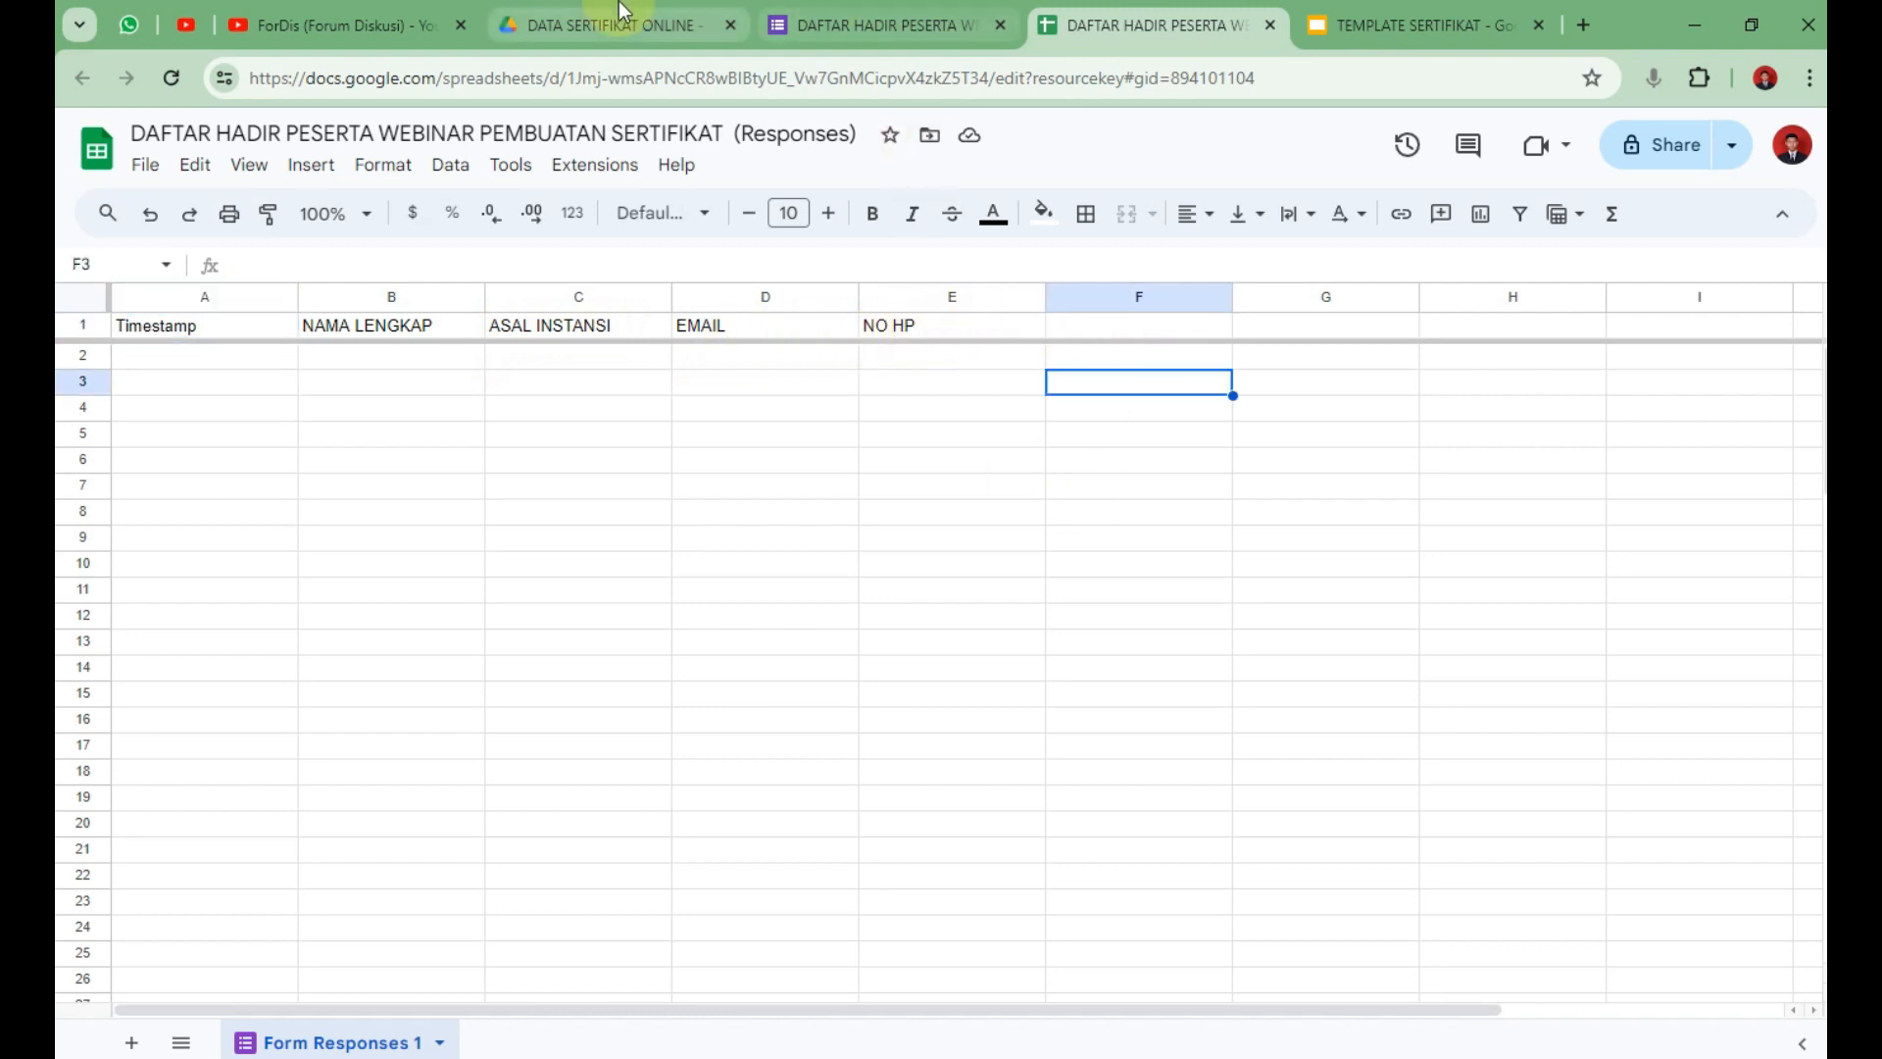
{"action": "left_click", "coordinate": [1402, 22]}
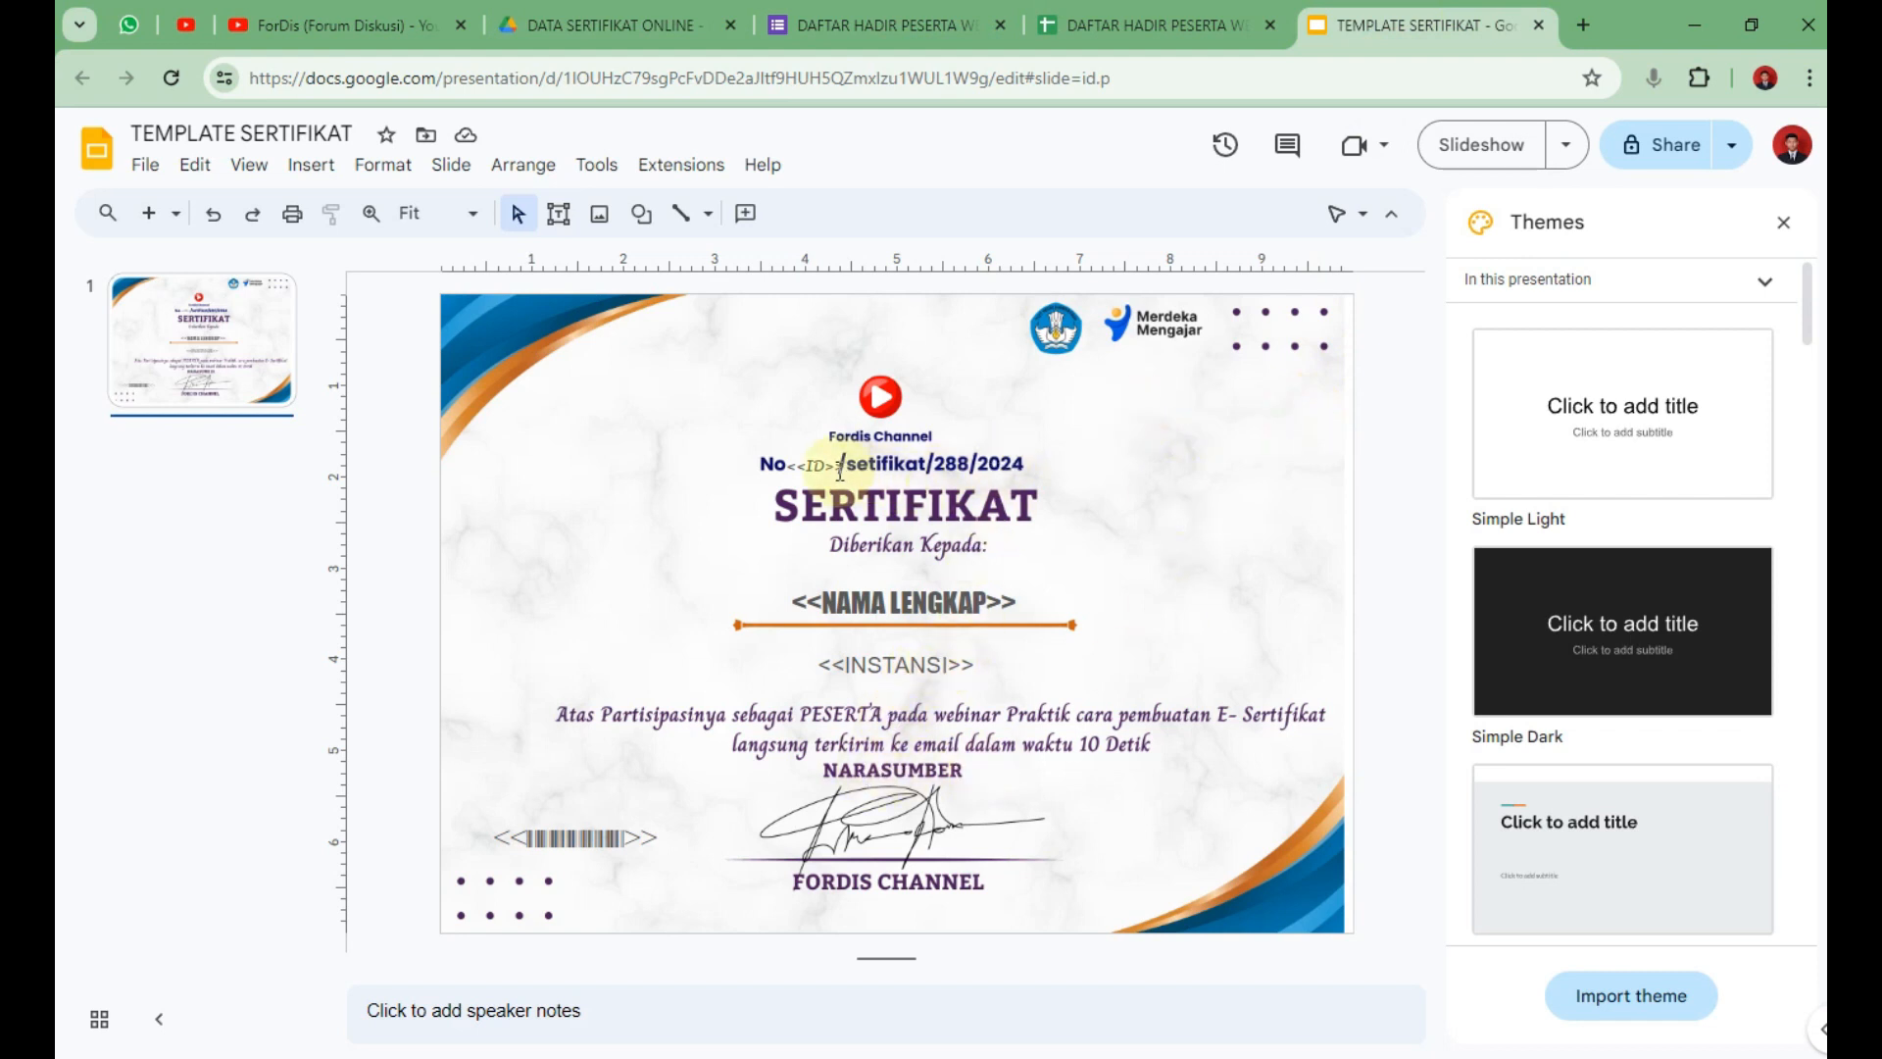
{"action": "left_click", "coordinate": [1141, 24]}
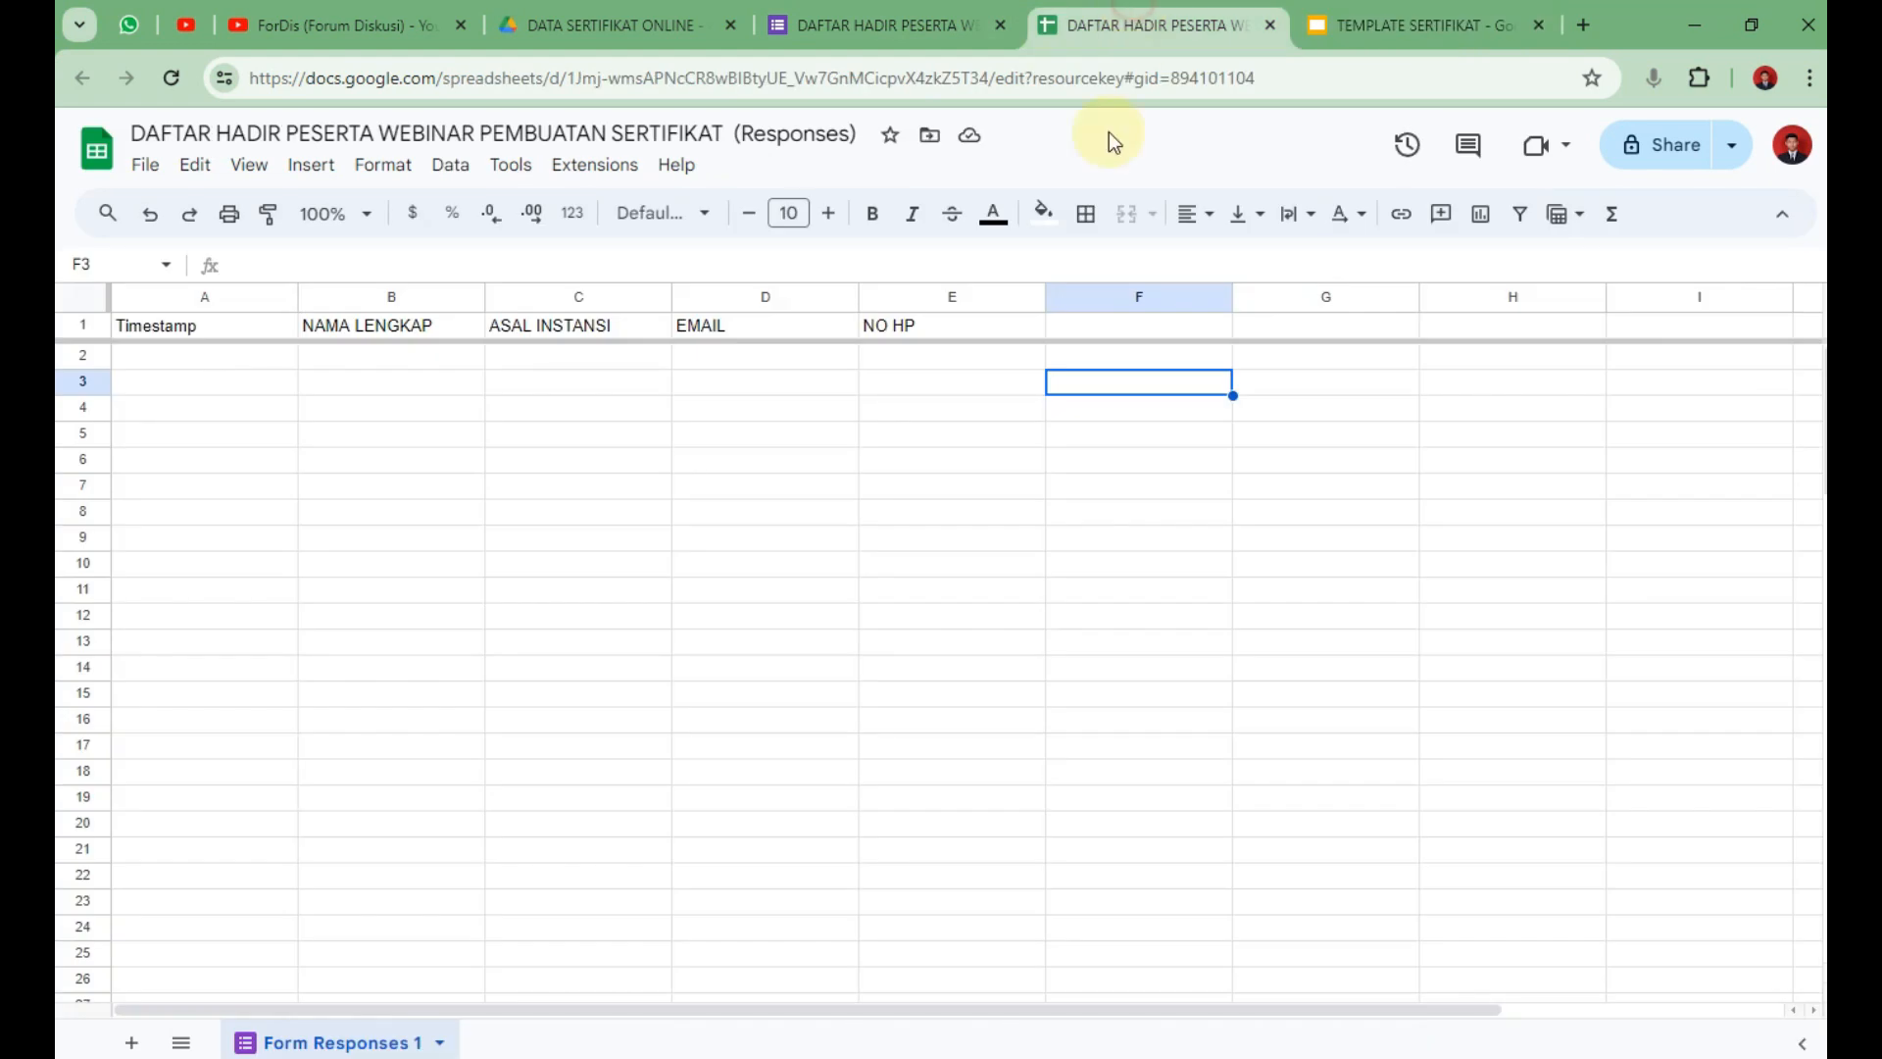
{"action": "left_click", "coordinate": [1119, 332]}
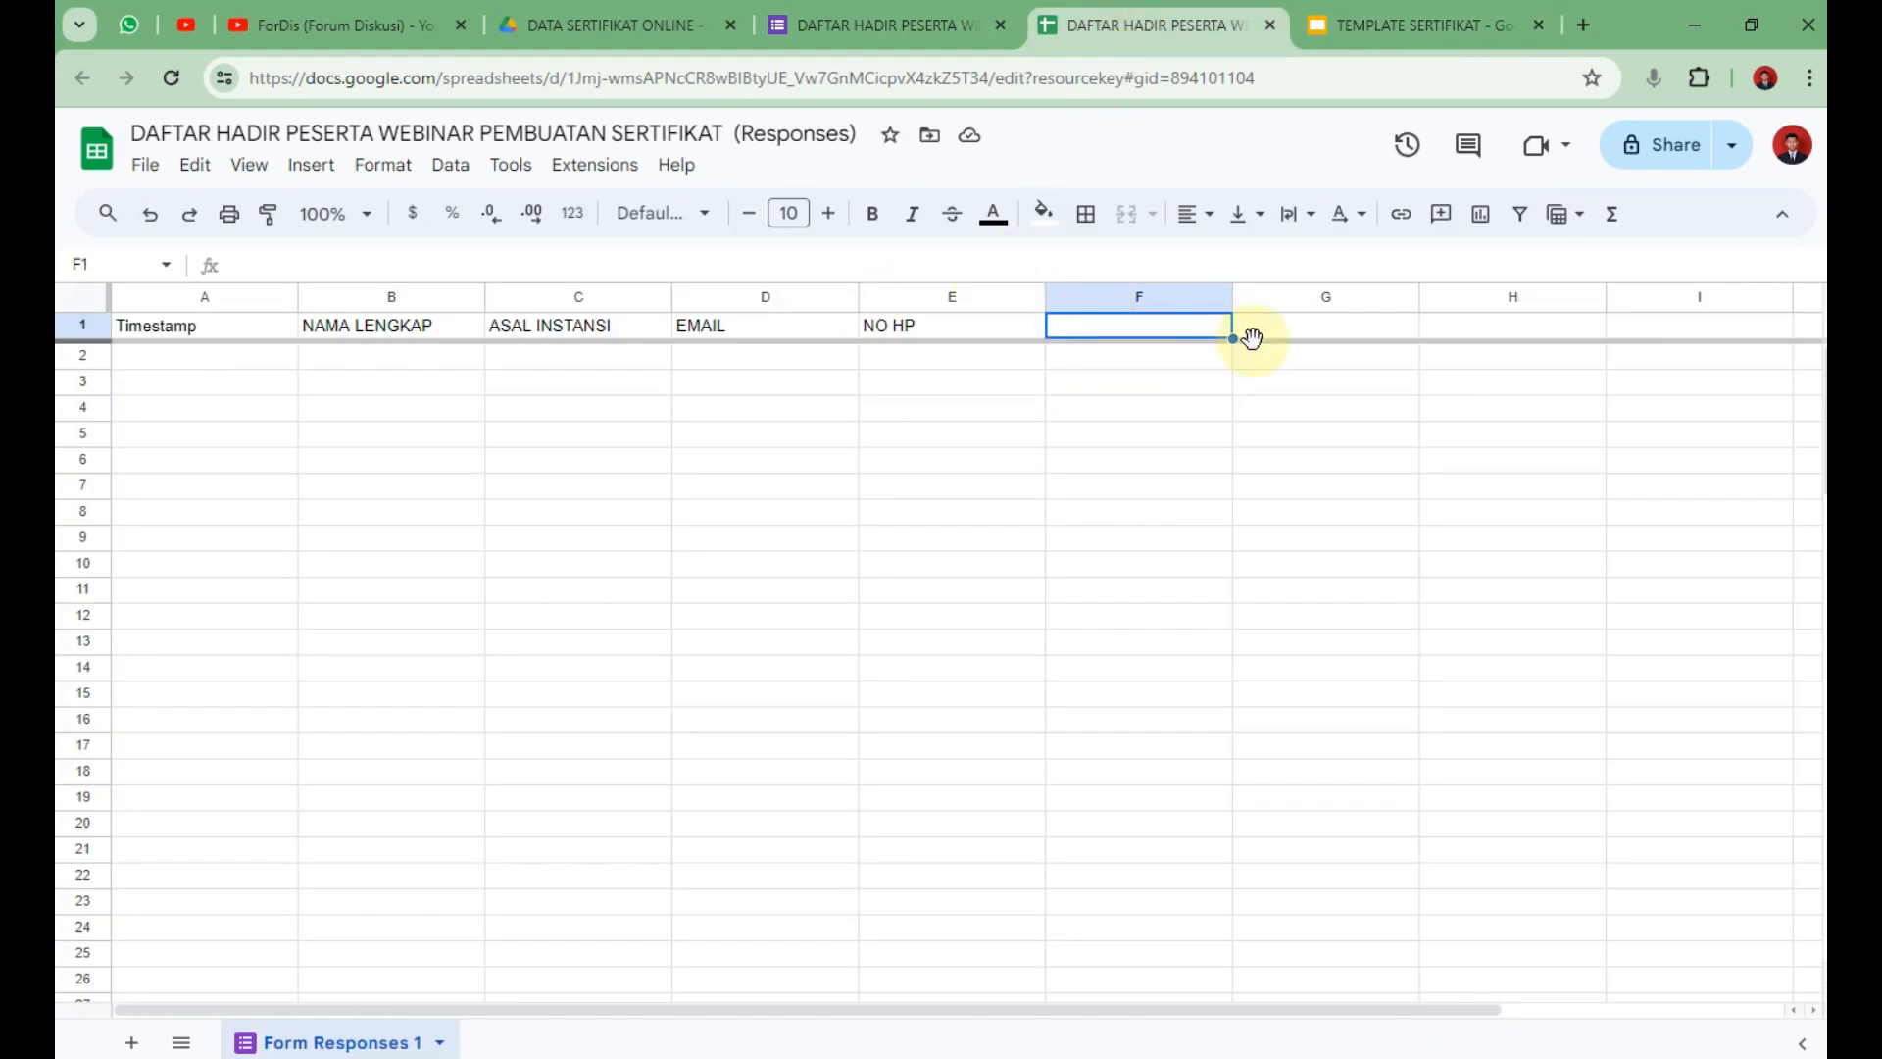
{"action": "type", "text": "ID"}
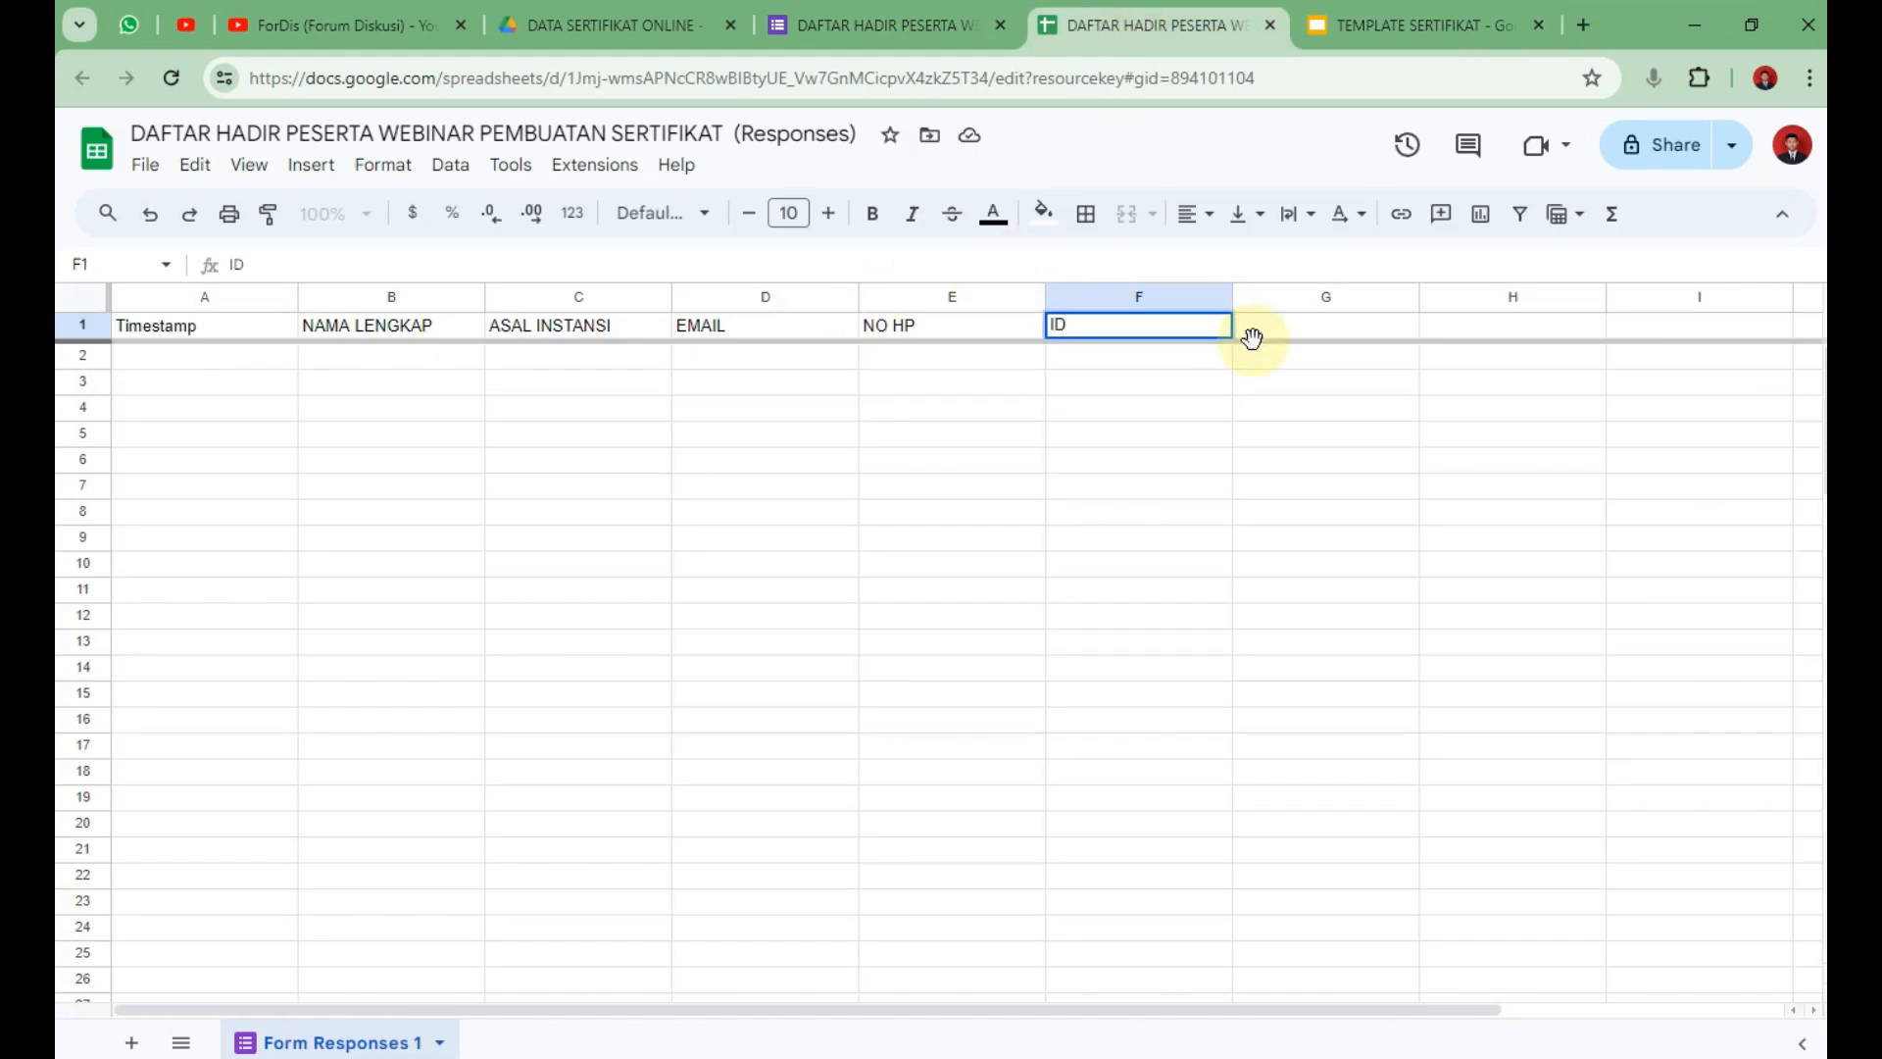
{"action": "left_click", "coordinate": [1285, 404]}
{"action": "left_click", "coordinate": [1262, 324]}
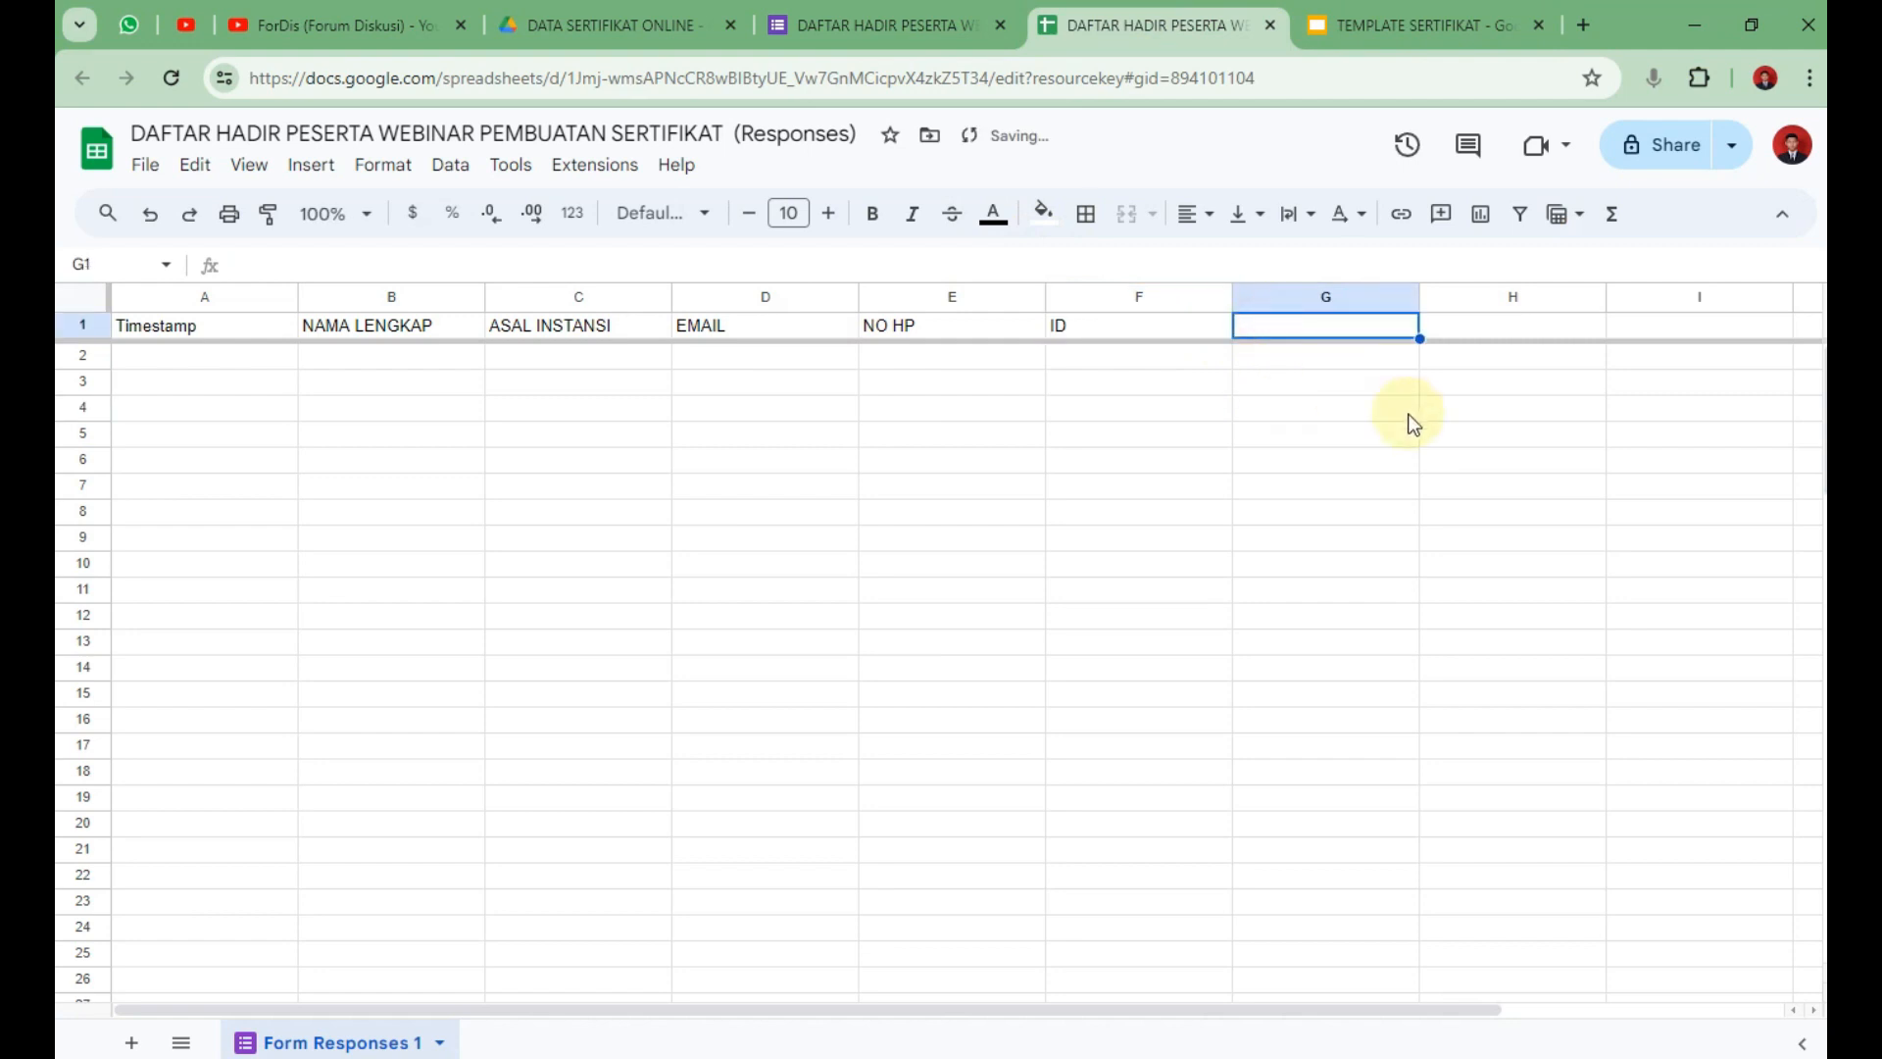
{"action": "type", "text": "BARC"}
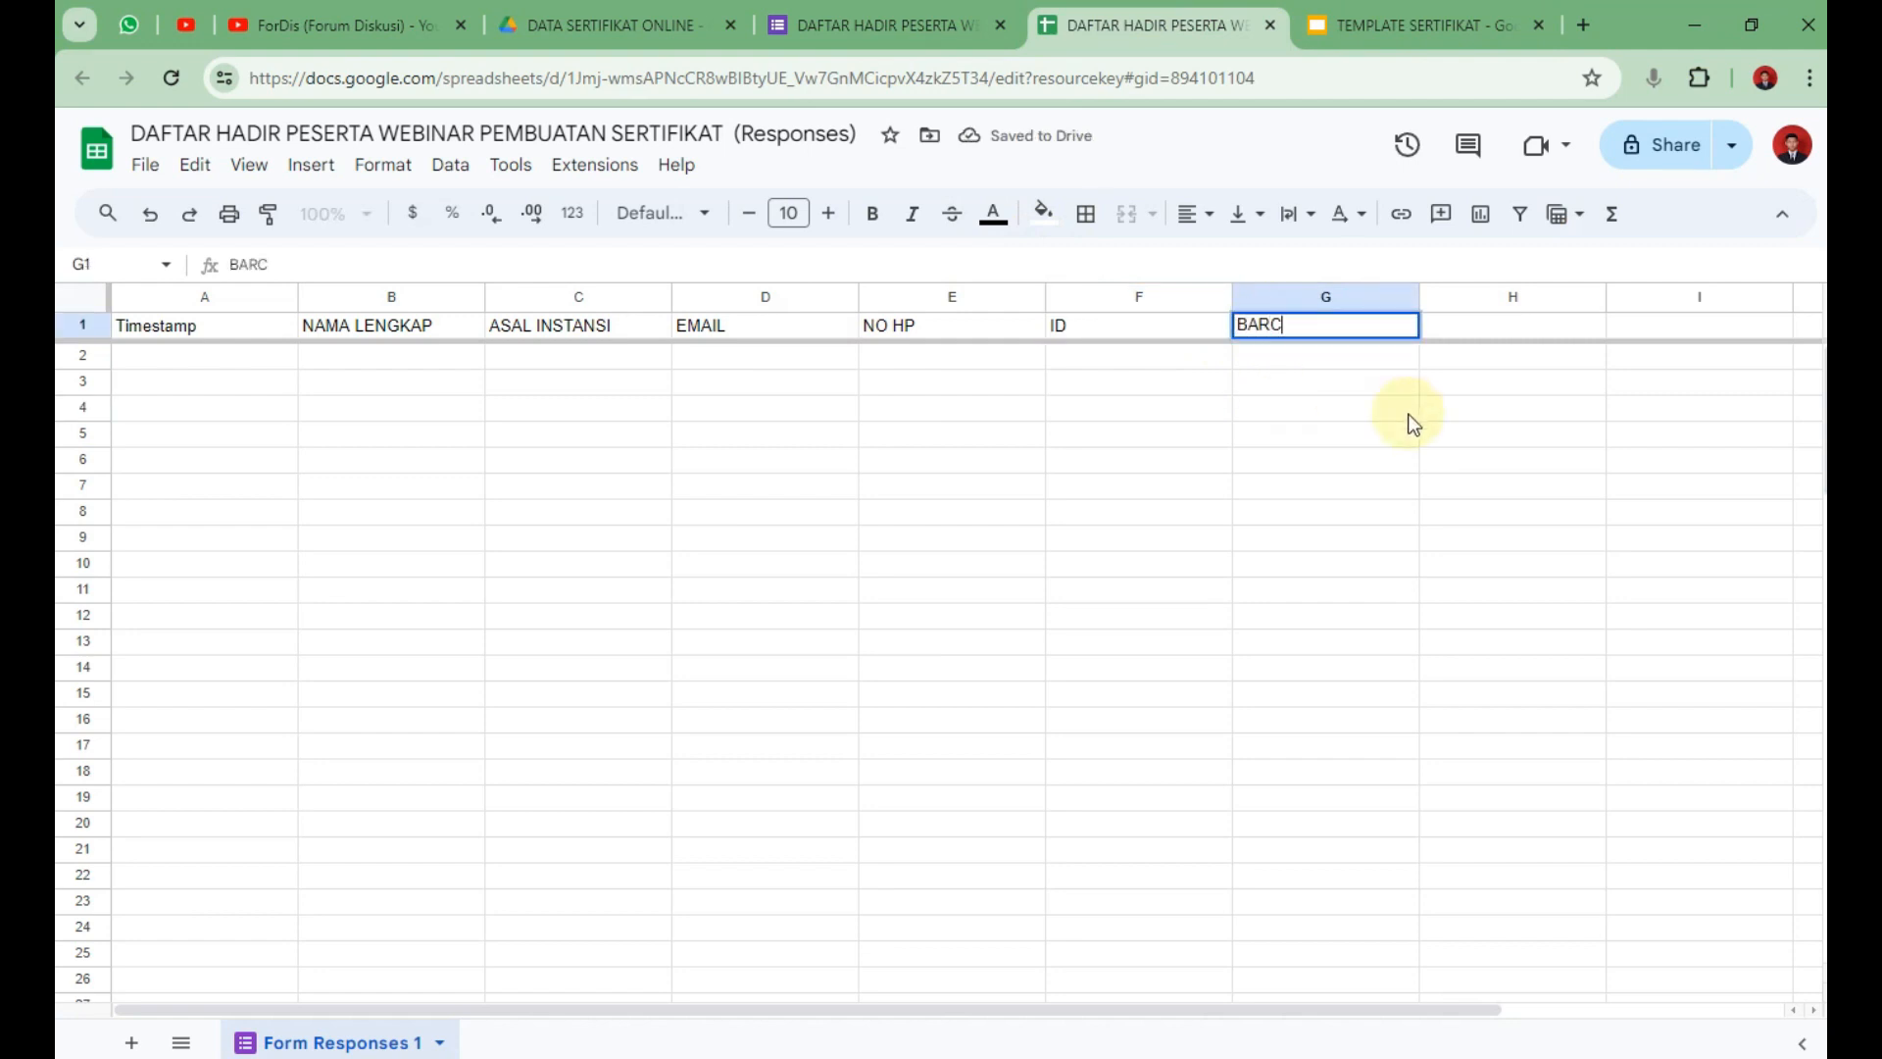
{"action": "type", "text": "ODE"}
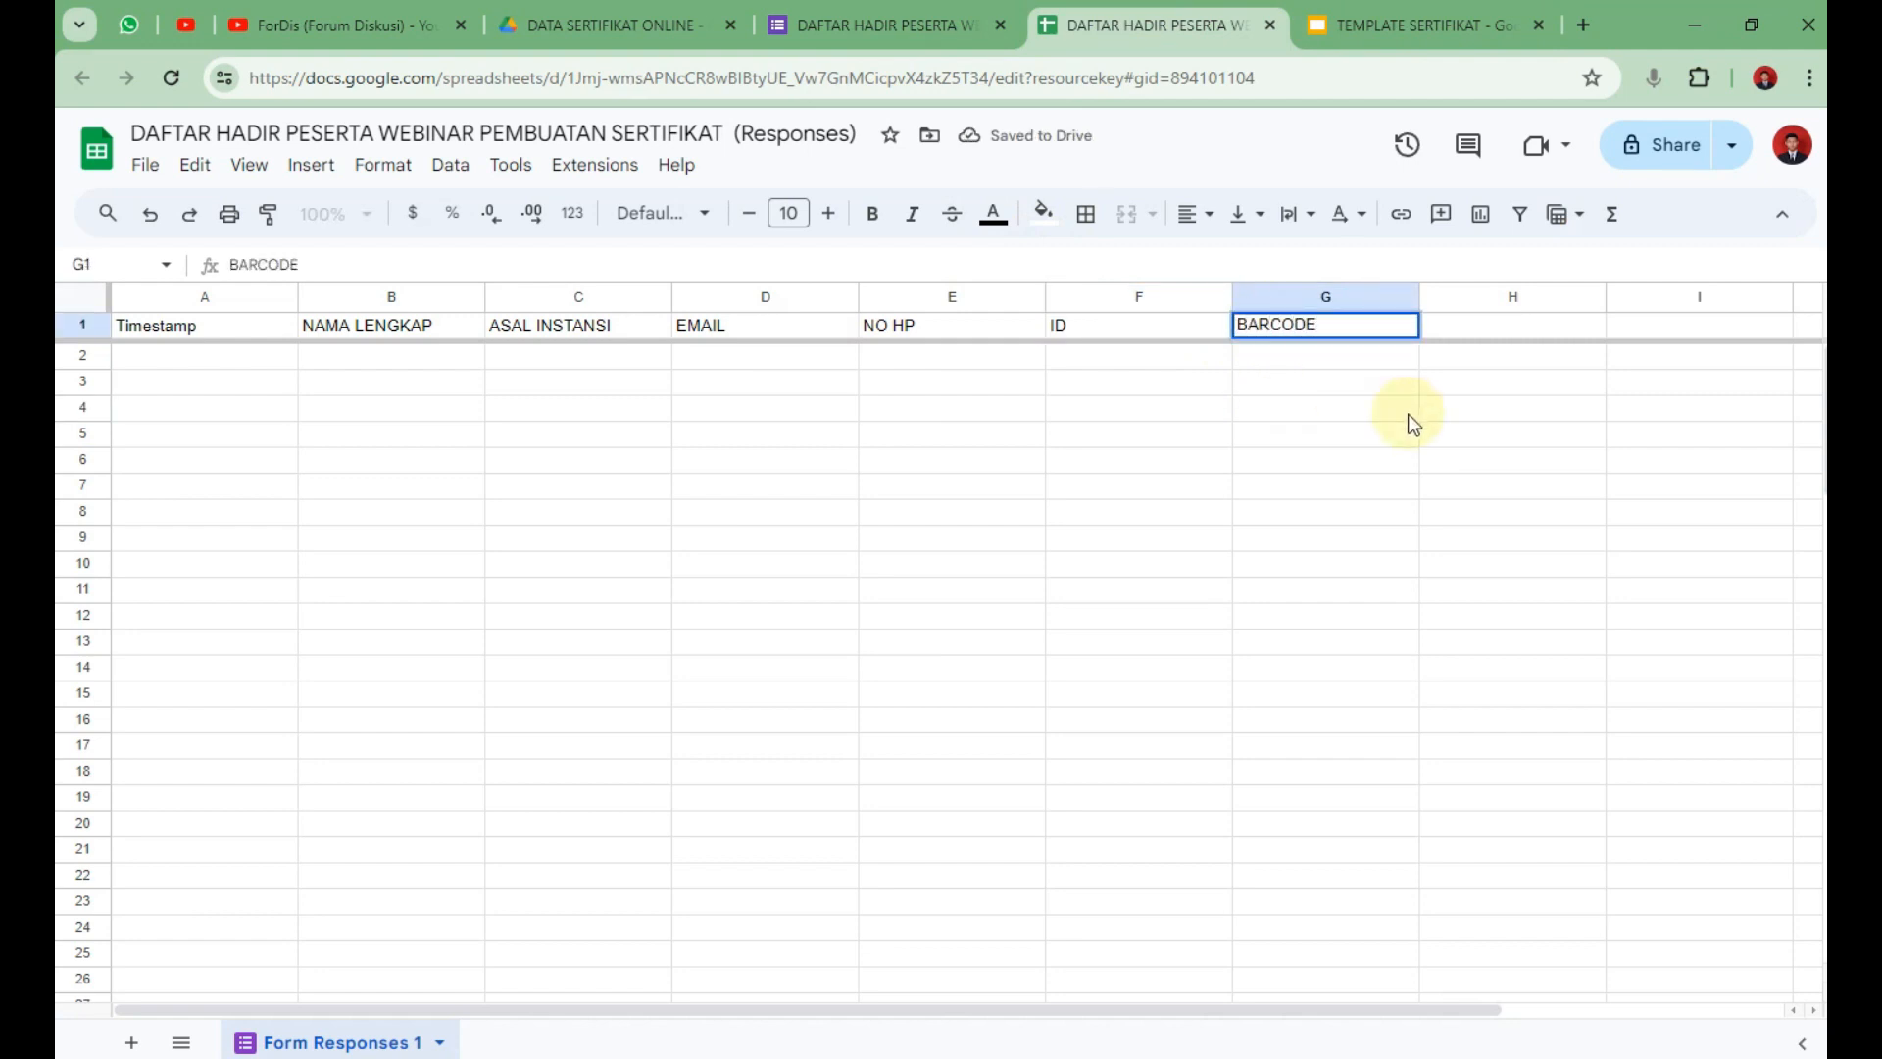
{"action": "left_click", "coordinate": [1158, 410]}
{"action": "left_click", "coordinate": [1150, 358]}
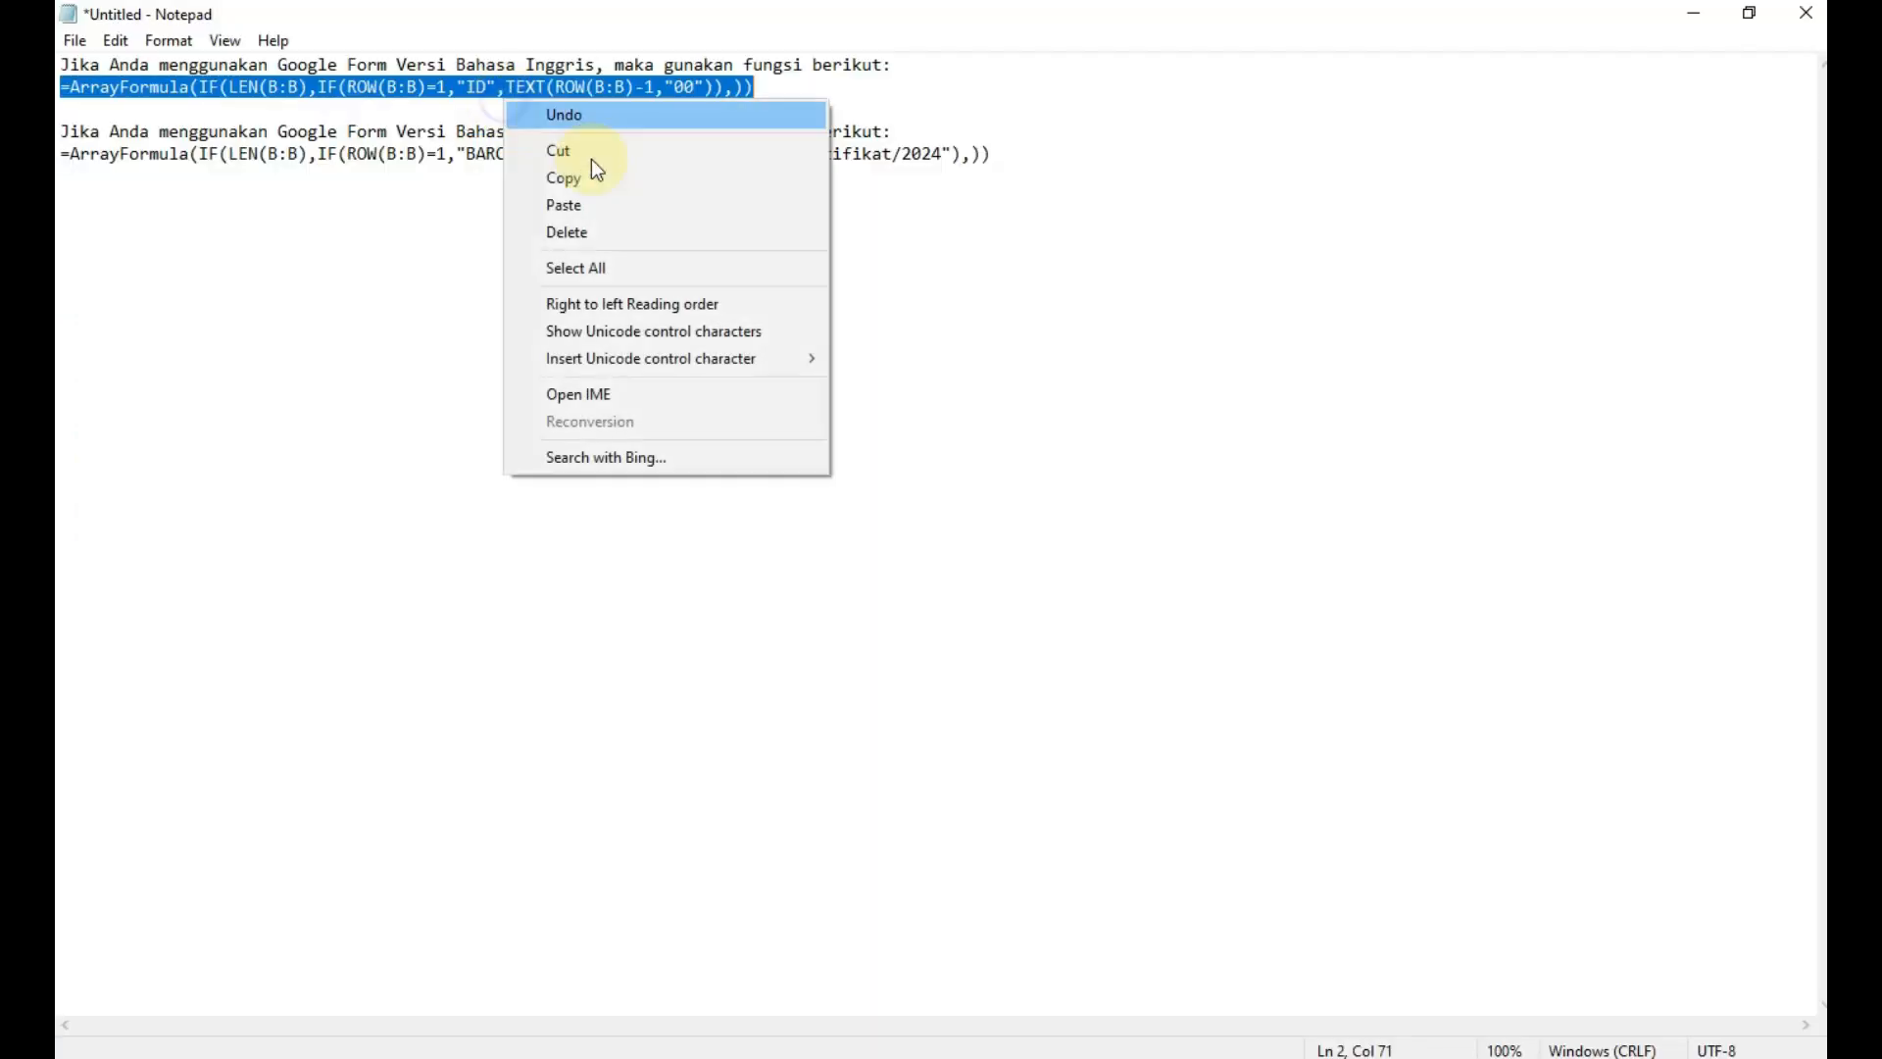
Put the ID ArrayFormula from the notes into F1 and check the BARCODE formula in G1.
{"action": "left_click", "coordinate": [592, 172]}
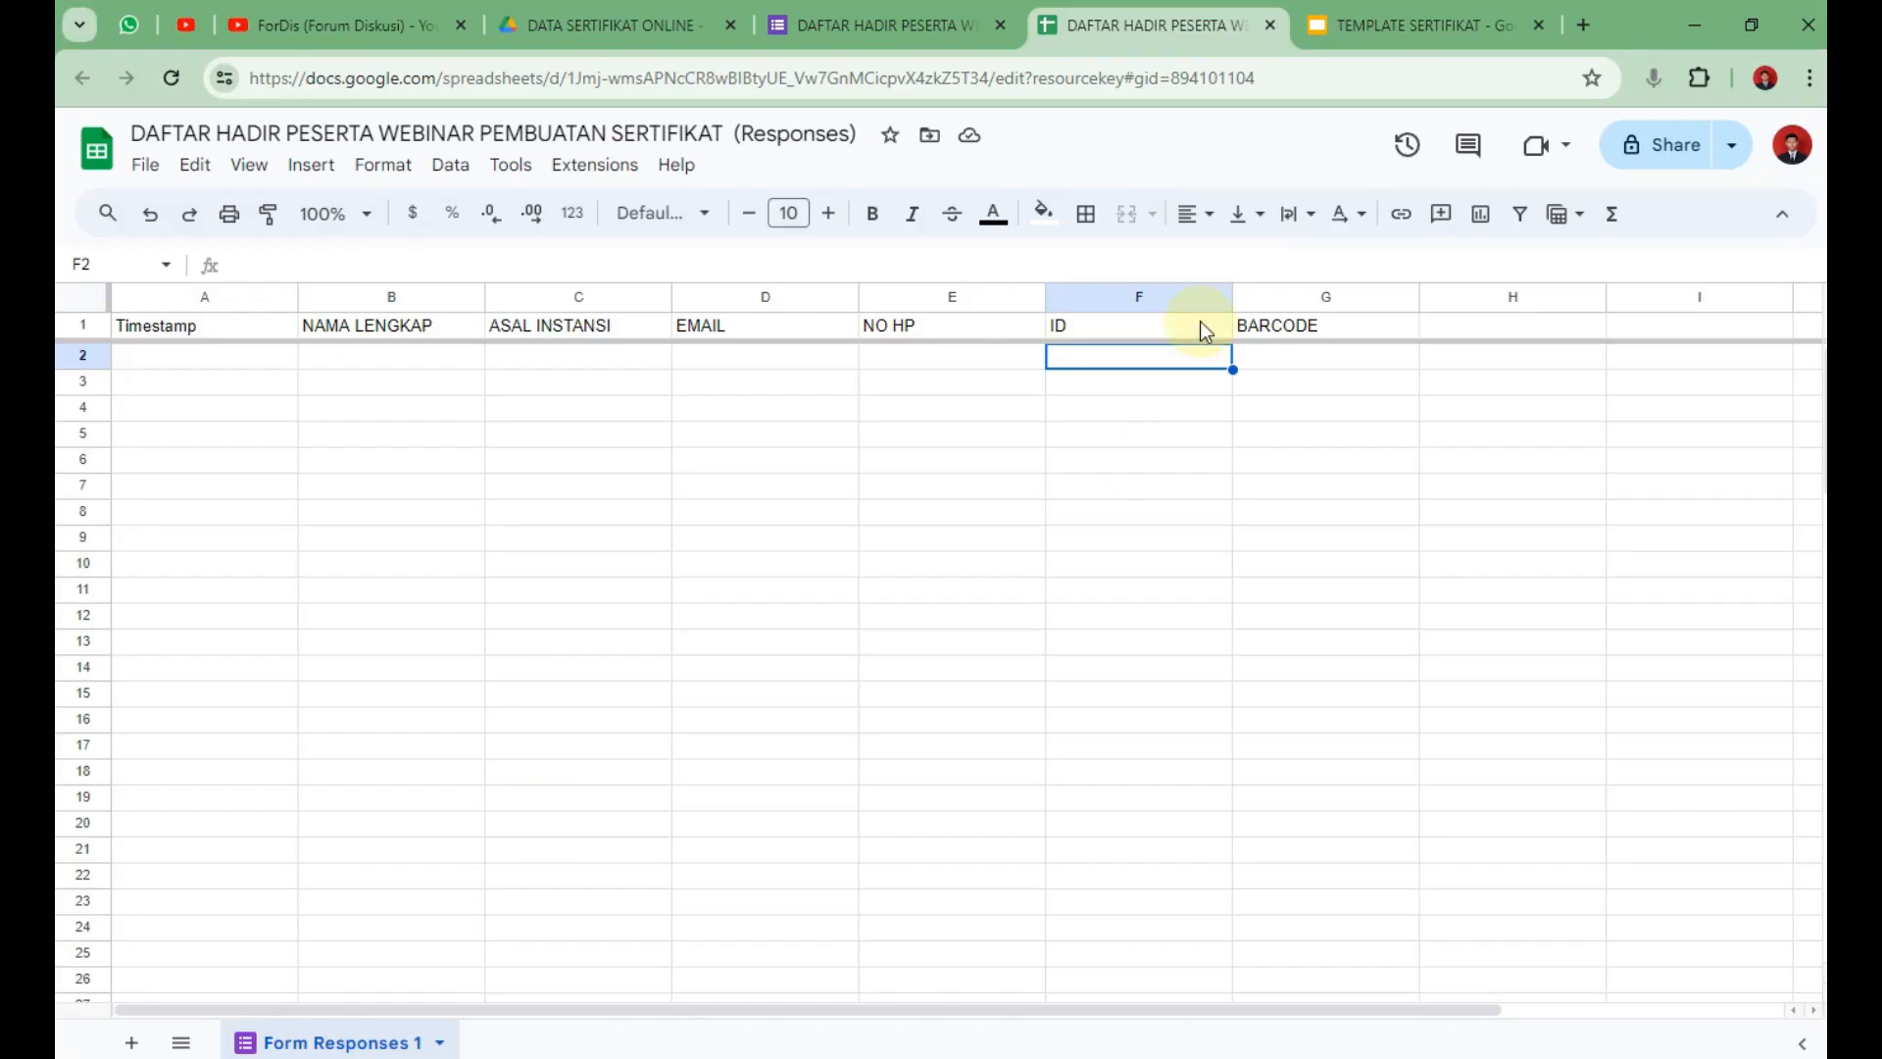
{"action": "left_click", "coordinate": [1343, 331]}
{"action": "left_click", "coordinate": [1204, 333]}
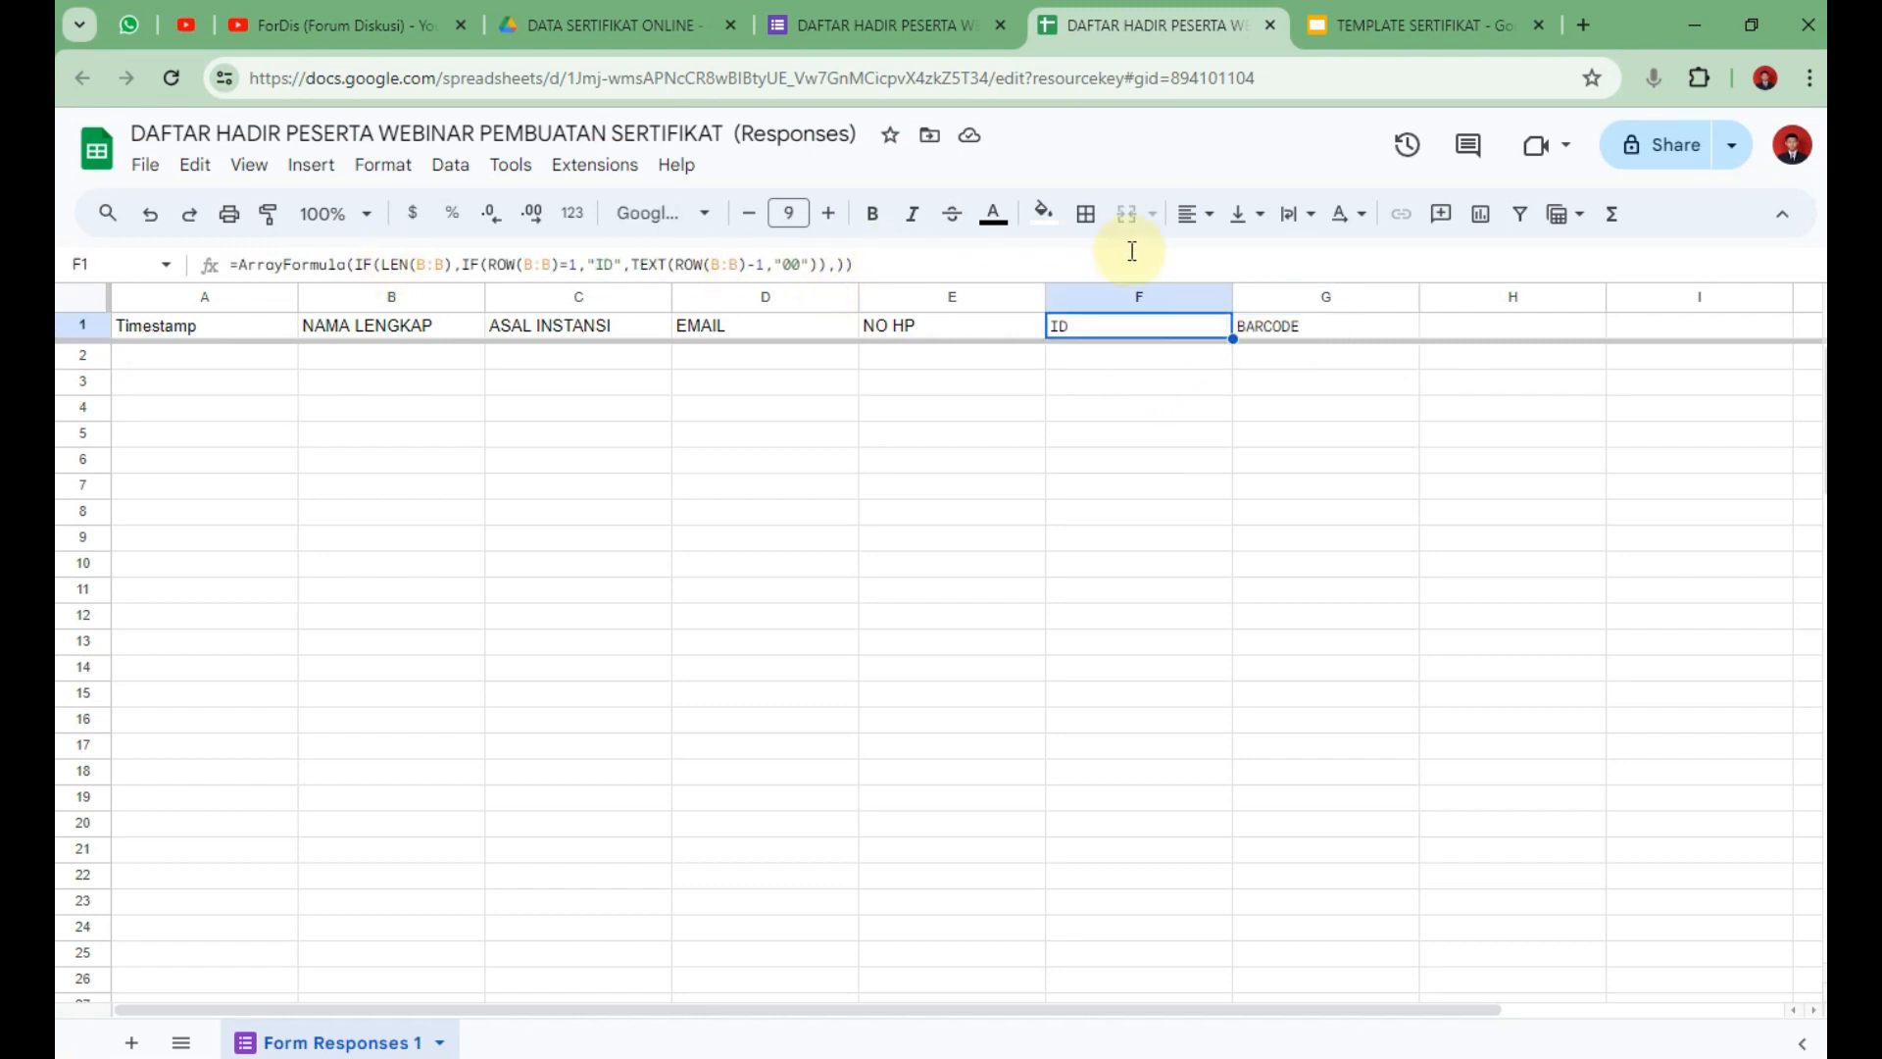
{"action": "left_click", "coordinate": [1365, 338]}
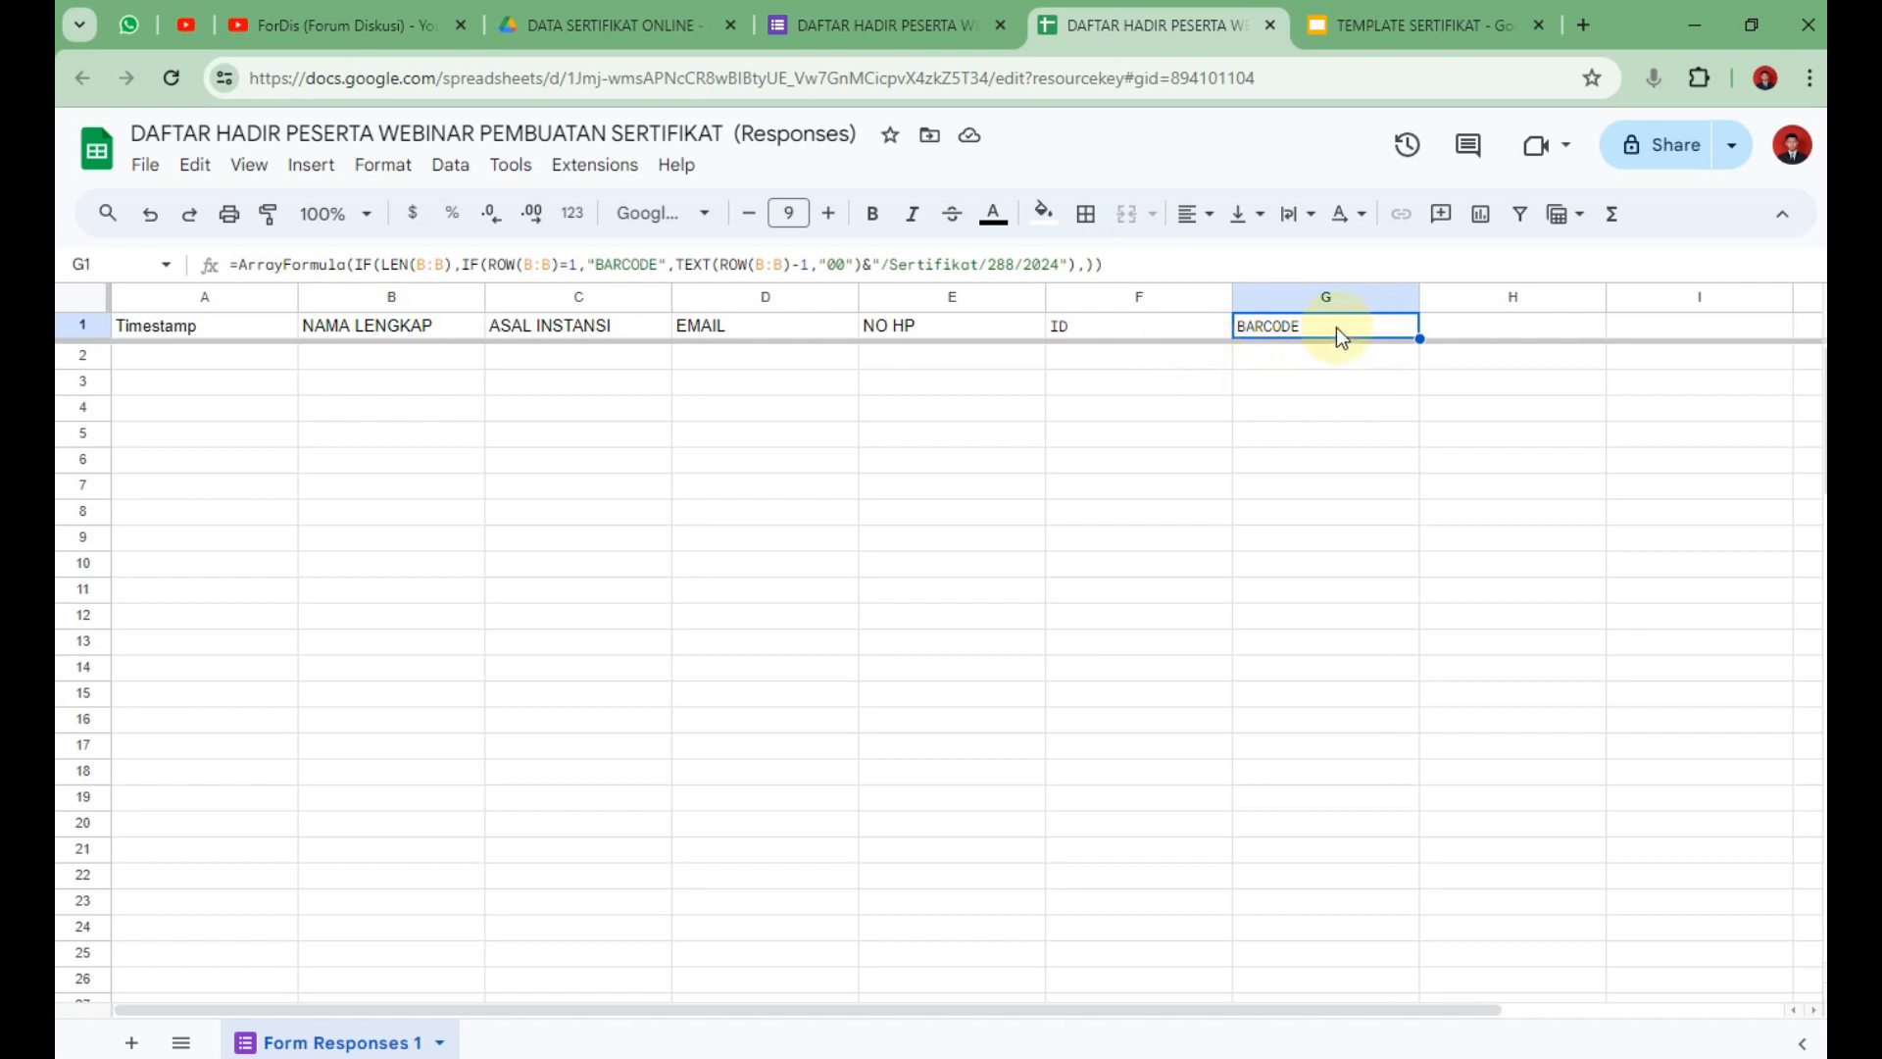
{"action": "left_click", "coordinate": [1156, 331]}
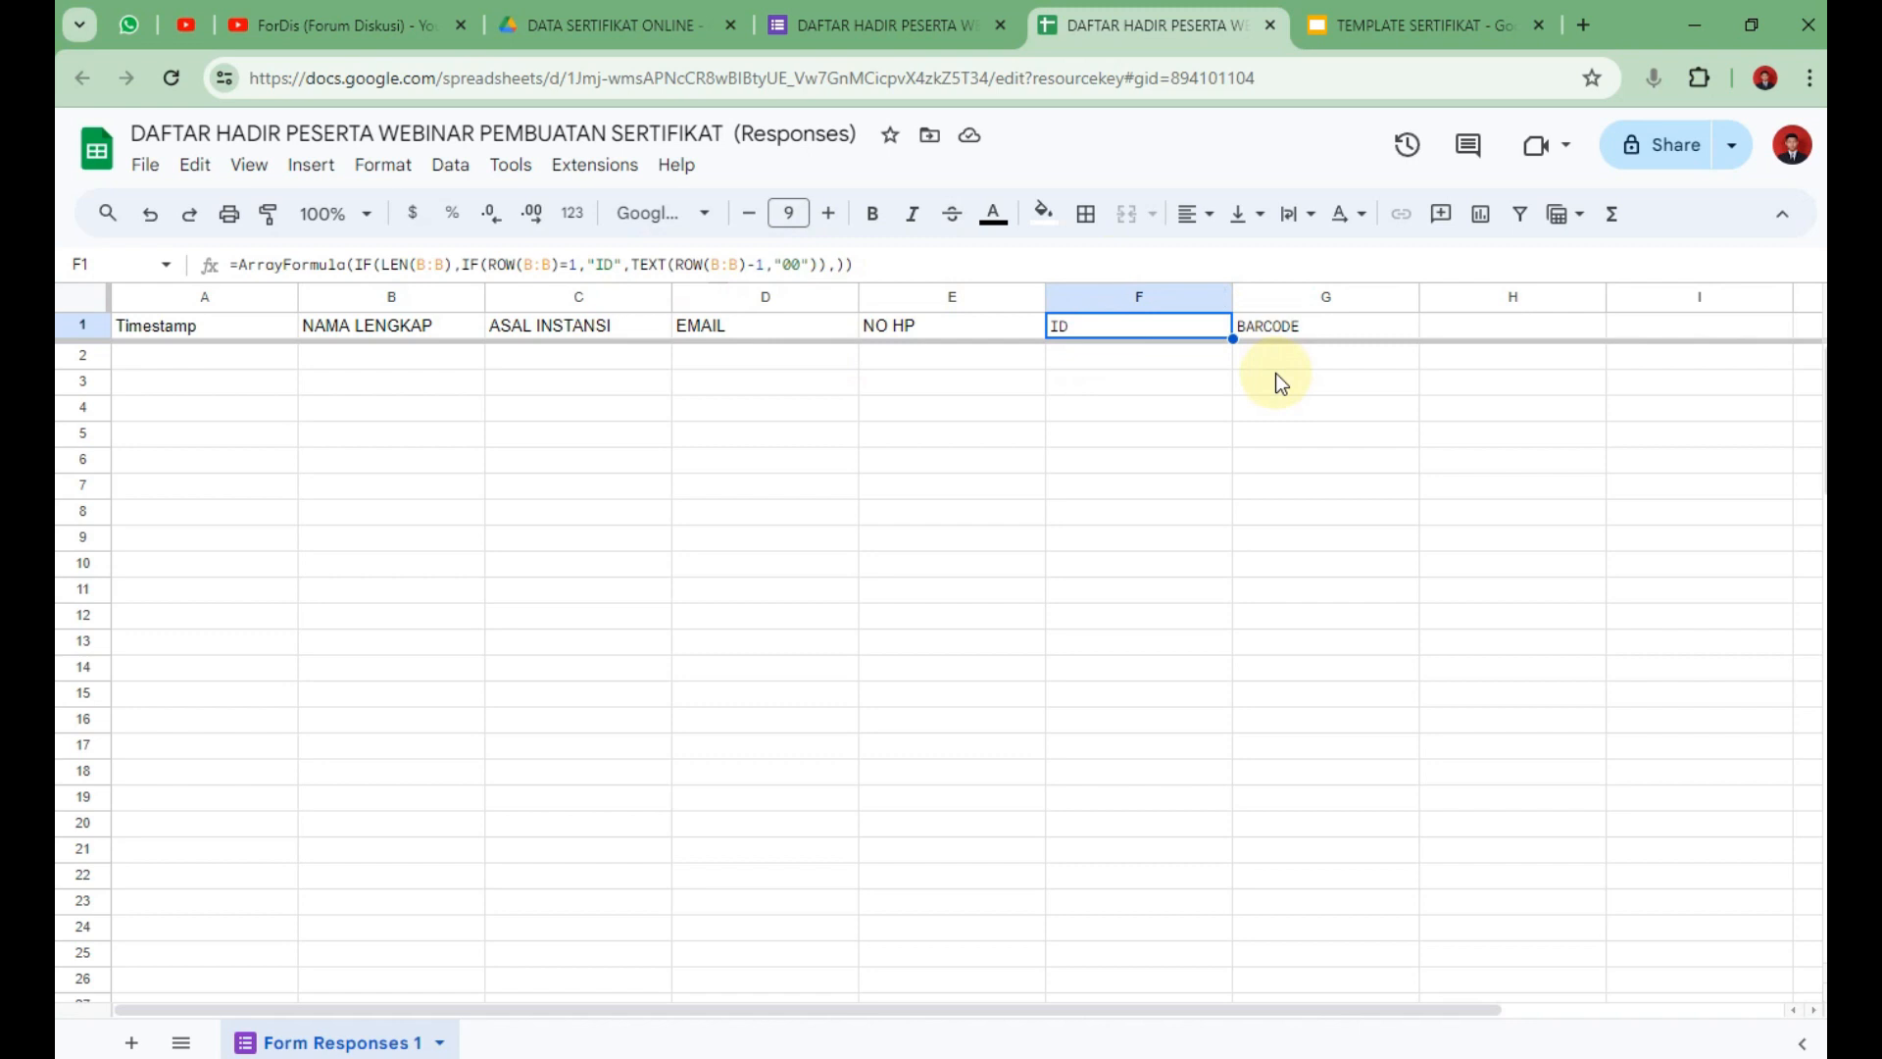
{"action": "left_click", "coordinate": [1313, 331]}
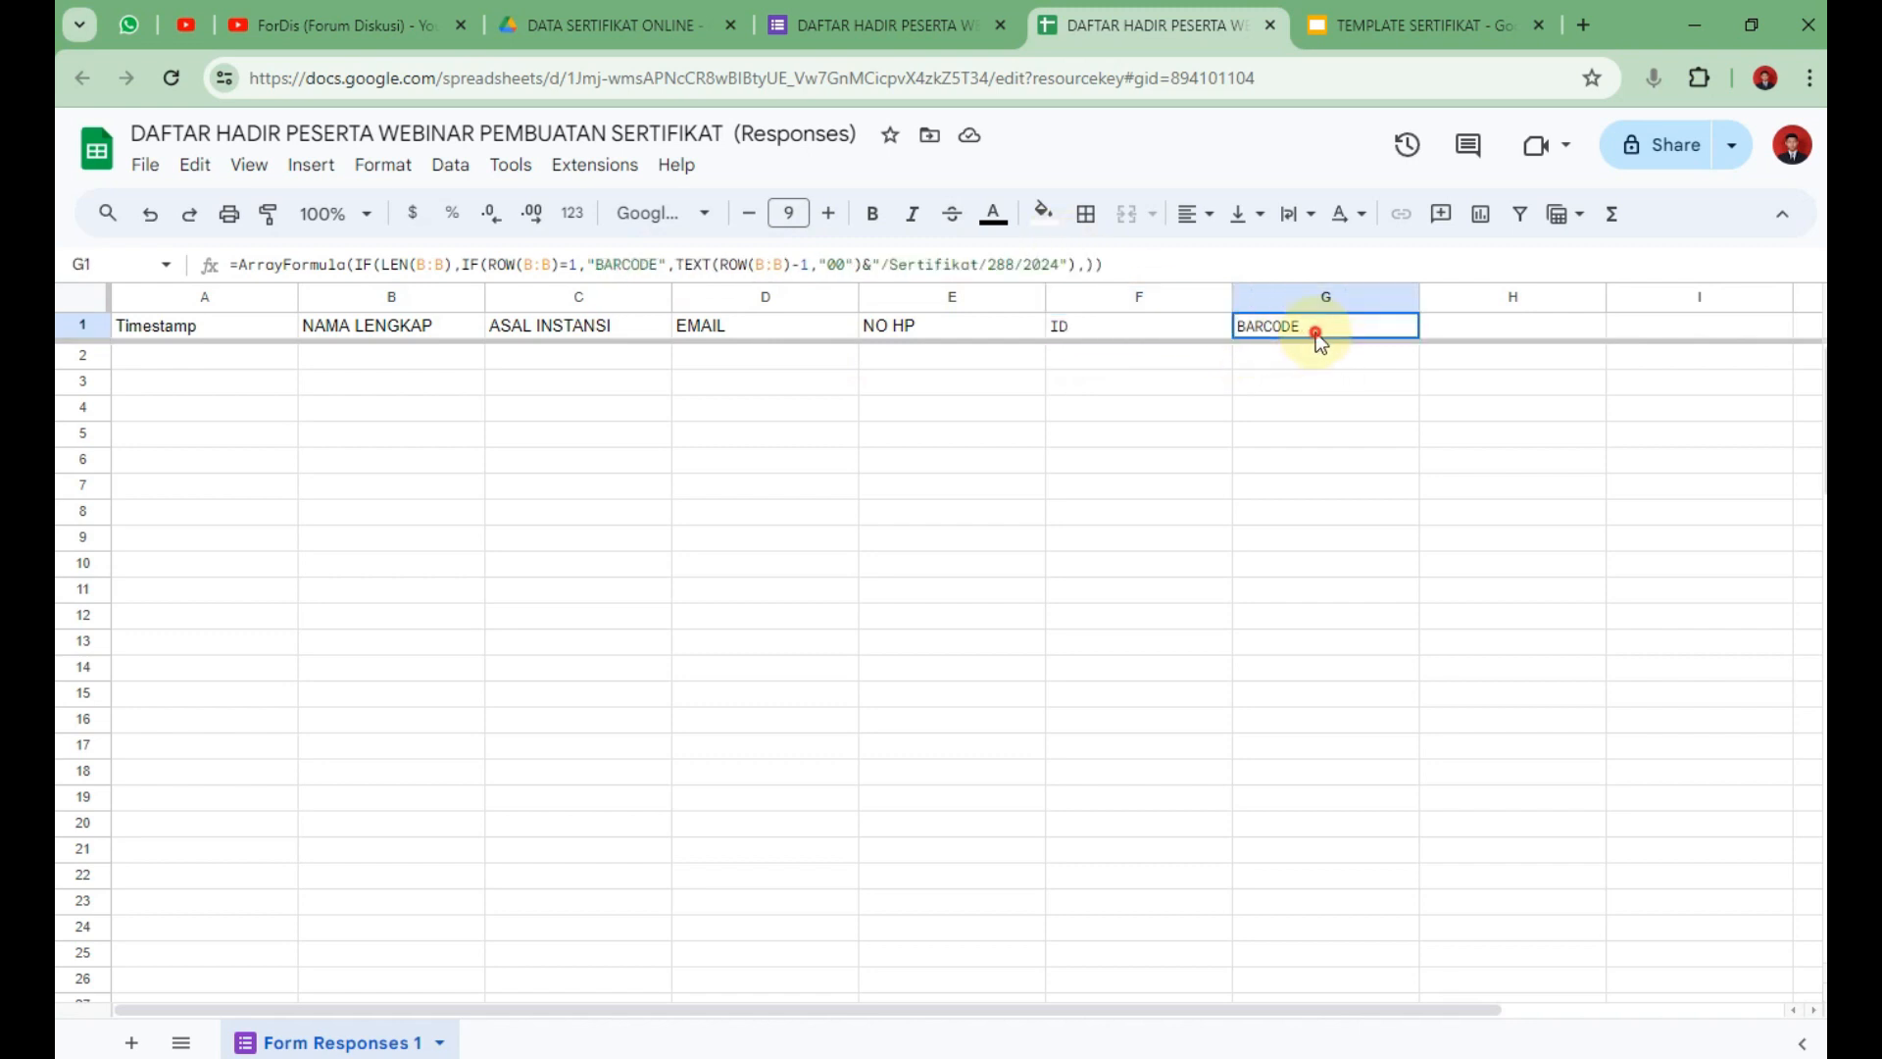
Compare G1's /Sertifikat/288/2024 numbering with the certificate number on the Slides template.
{"action": "left_click", "coordinate": [891, 264]}
{"action": "left_click_drag", "start_coordinate": [890, 264], "coordinate": [1064, 263]}
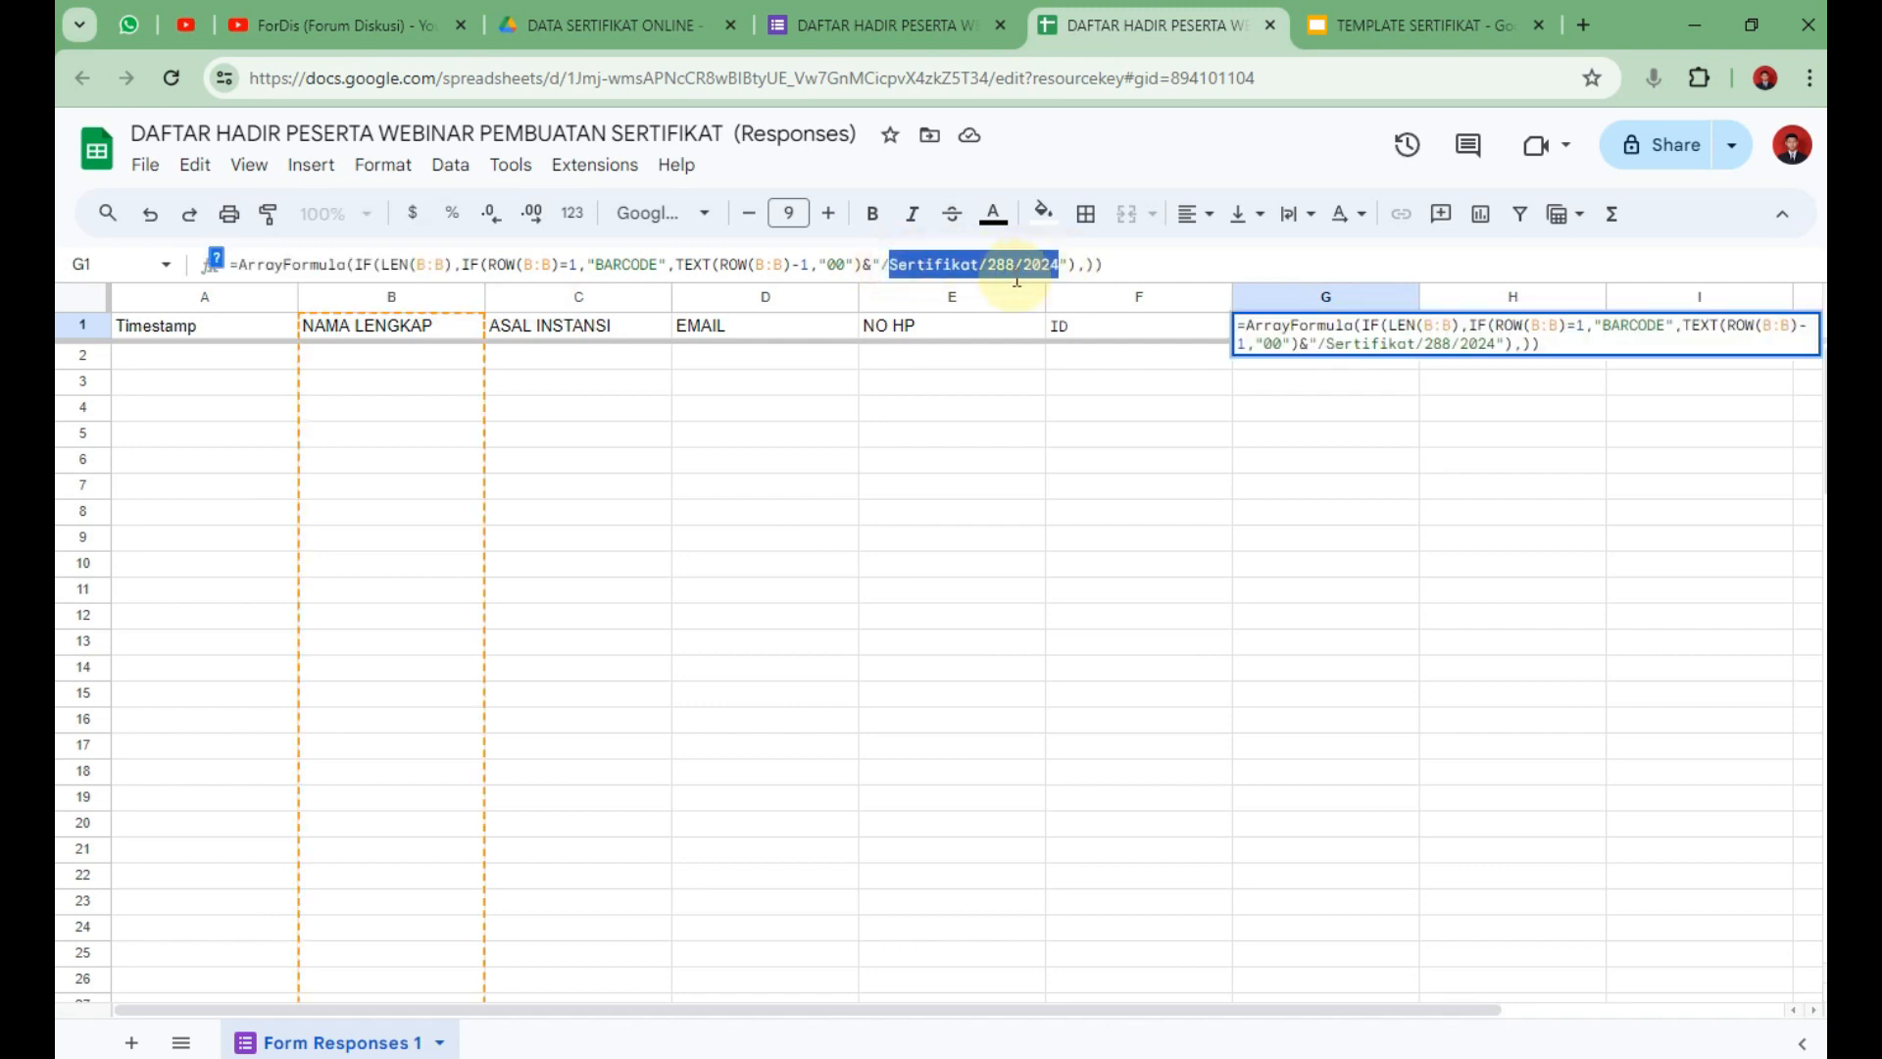
{"action": "left_click", "coordinate": [1378, 22]}
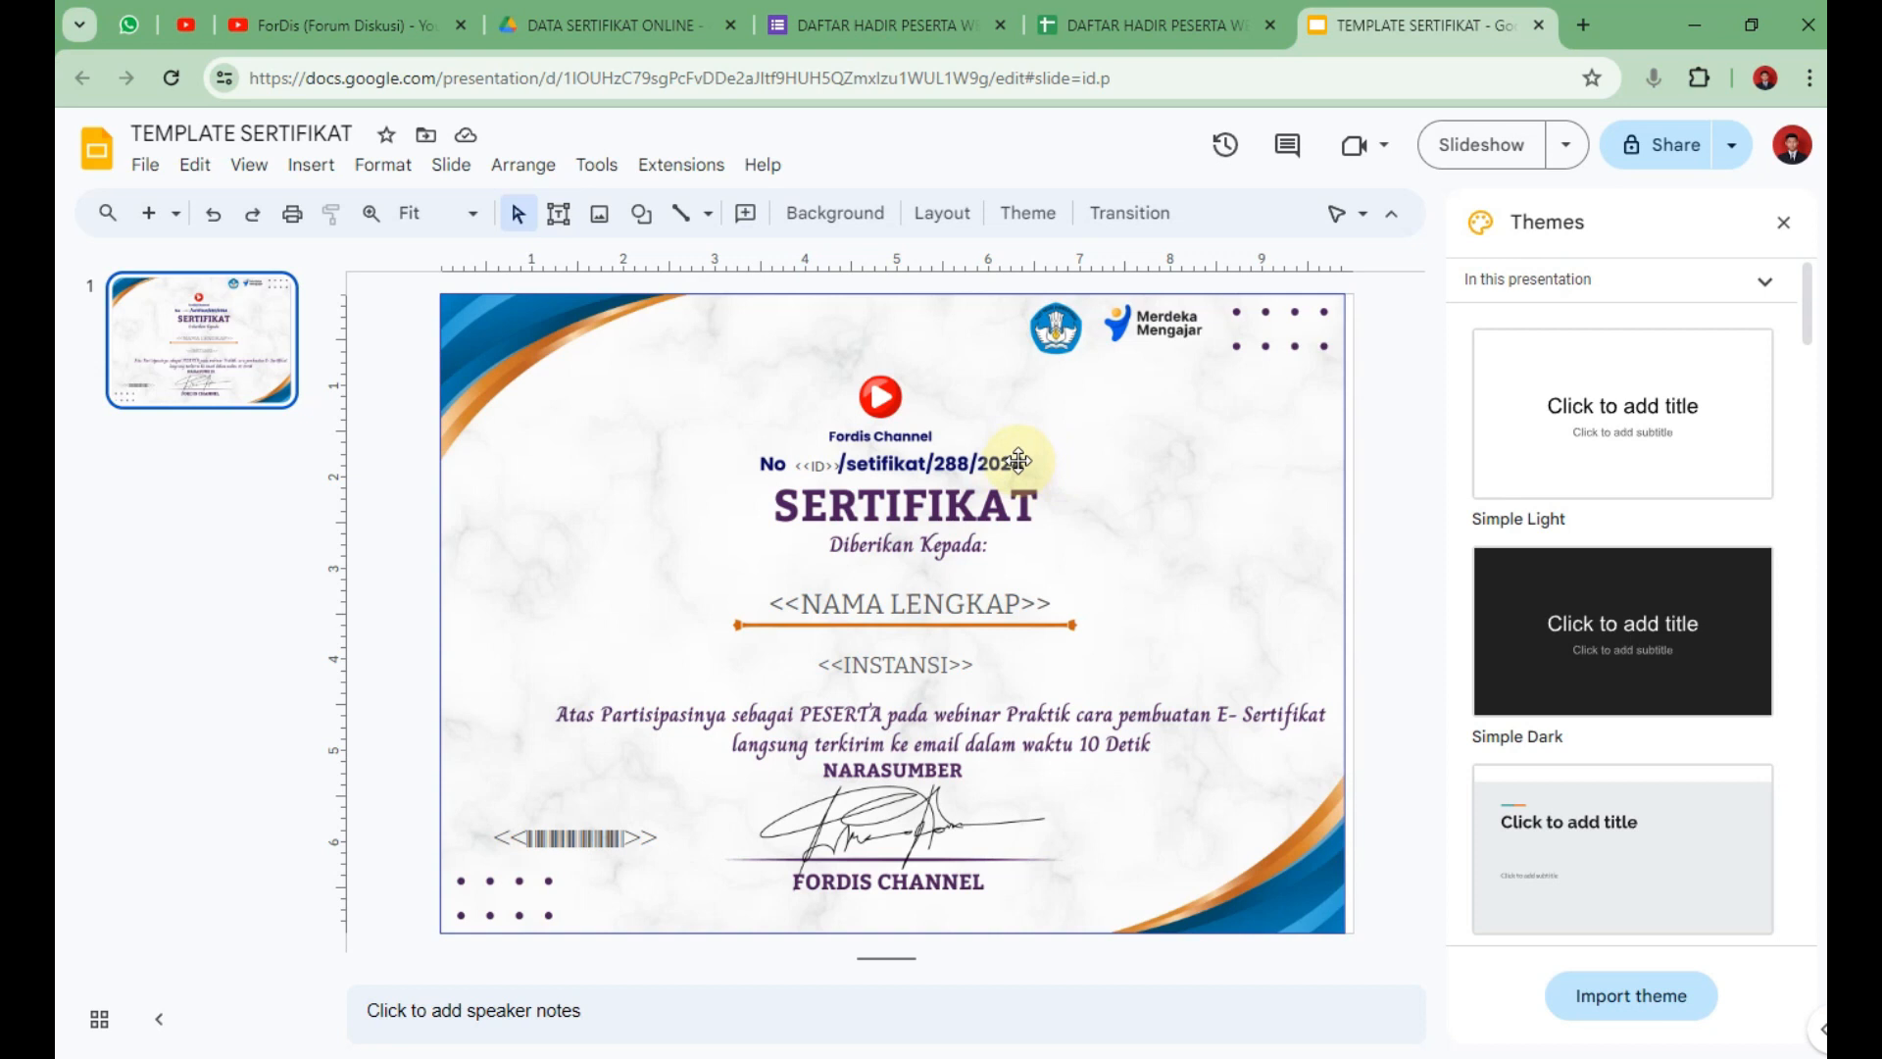
{"action": "left_click", "coordinate": [1157, 24]}
{"action": "left_click", "coordinate": [1184, 463]}
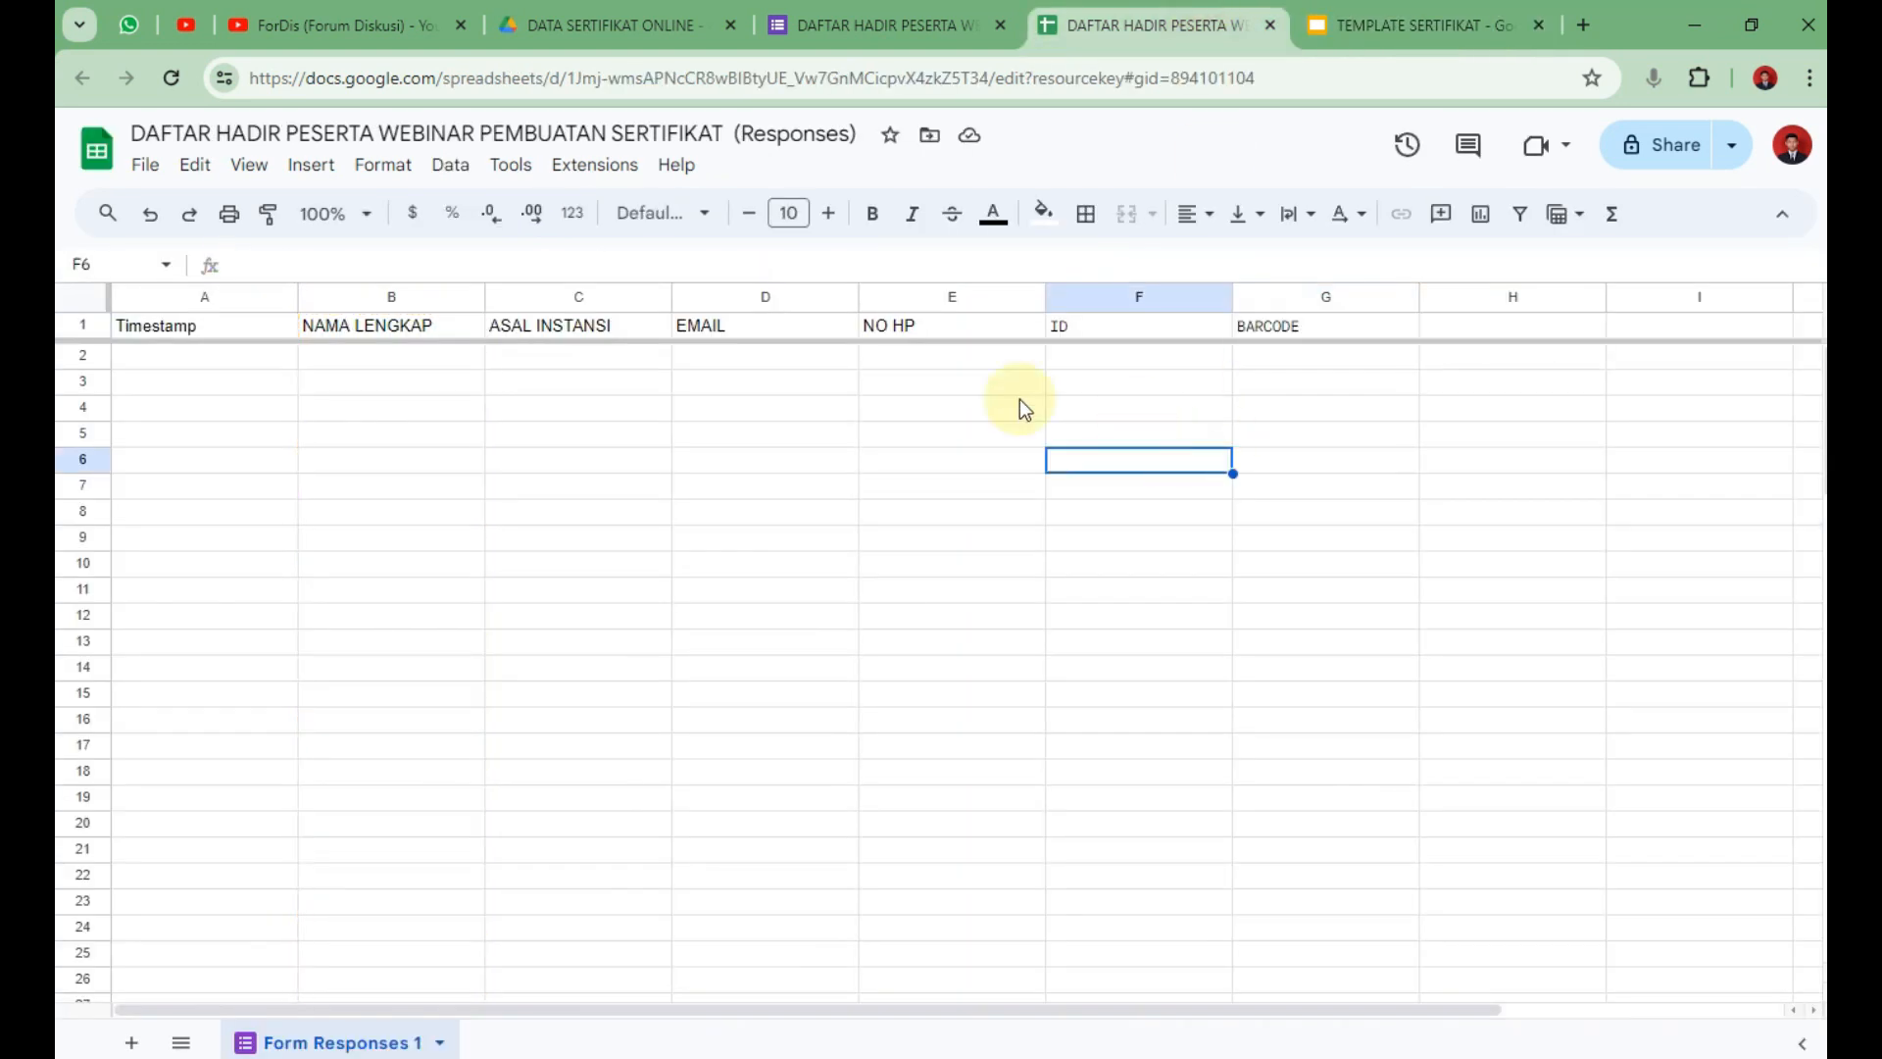
{"action": "left_click", "coordinate": [760, 404]}
{"action": "left_click", "coordinate": [1282, 330]}
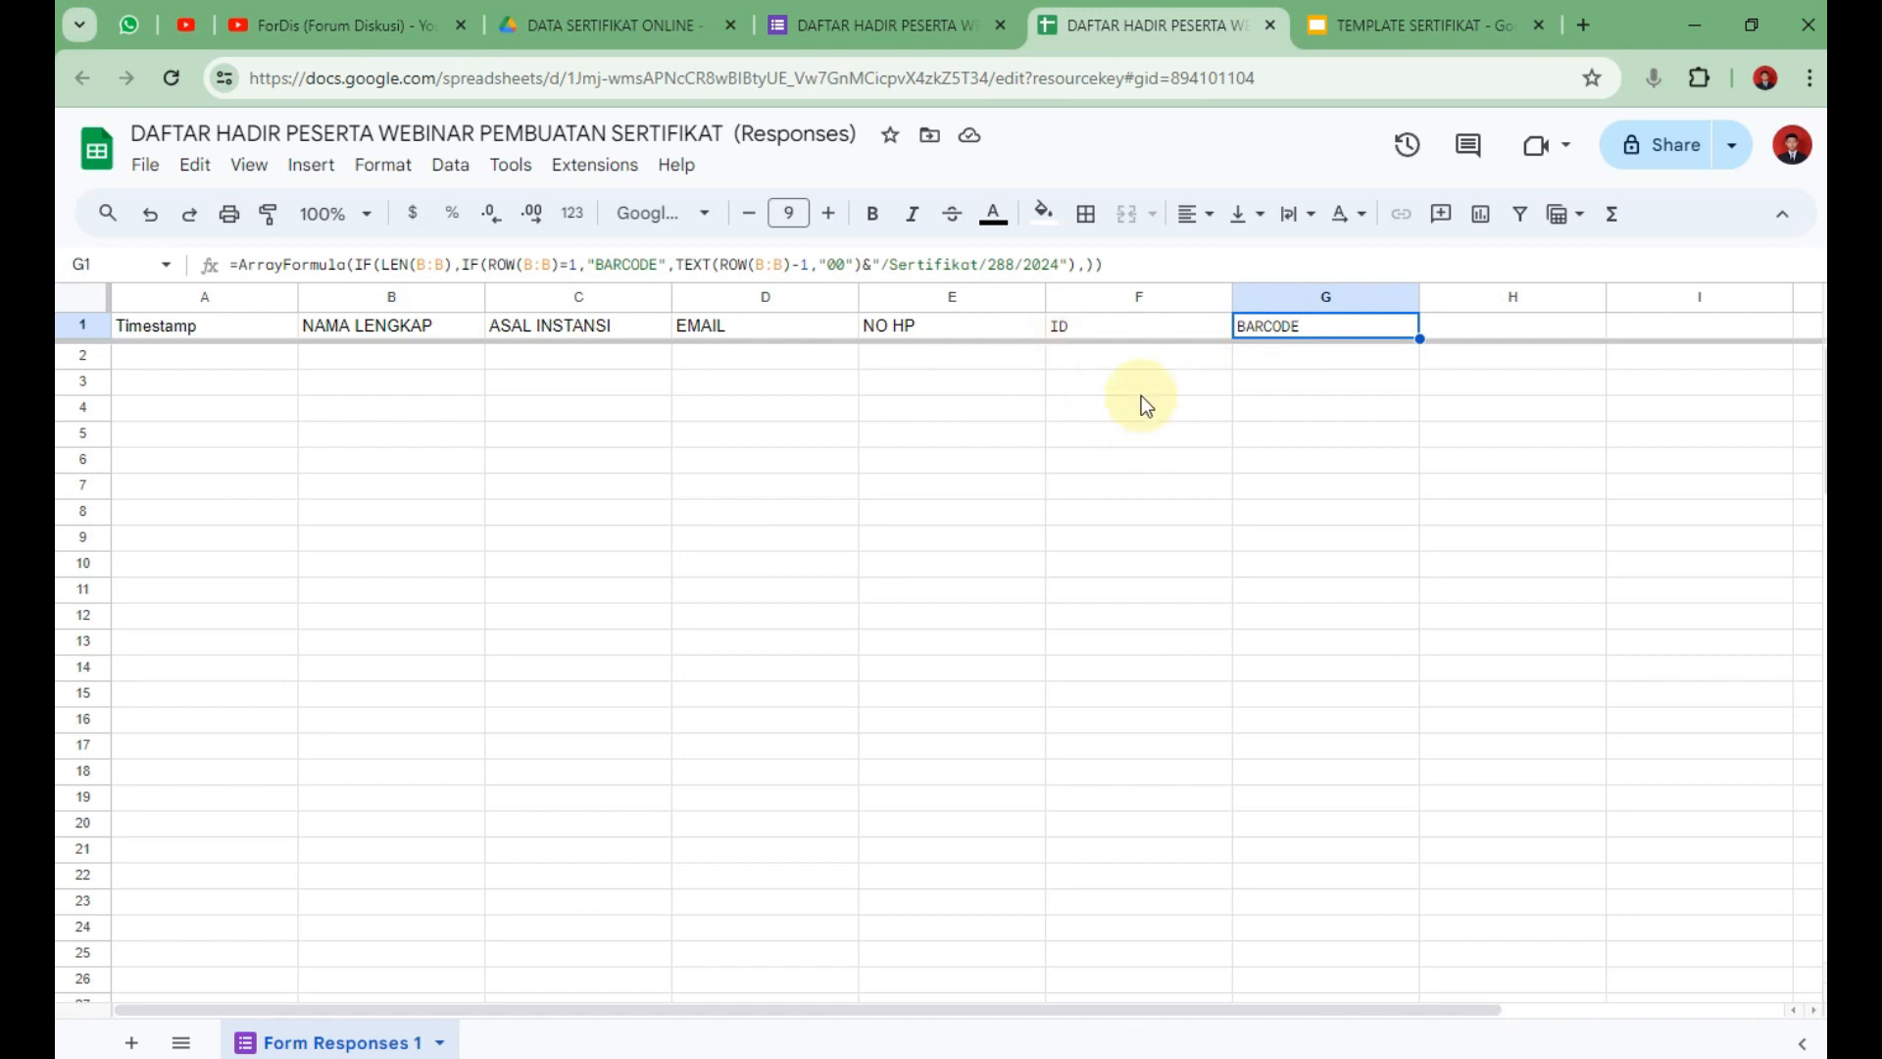
{"action": "left_click", "coordinate": [1137, 365]}
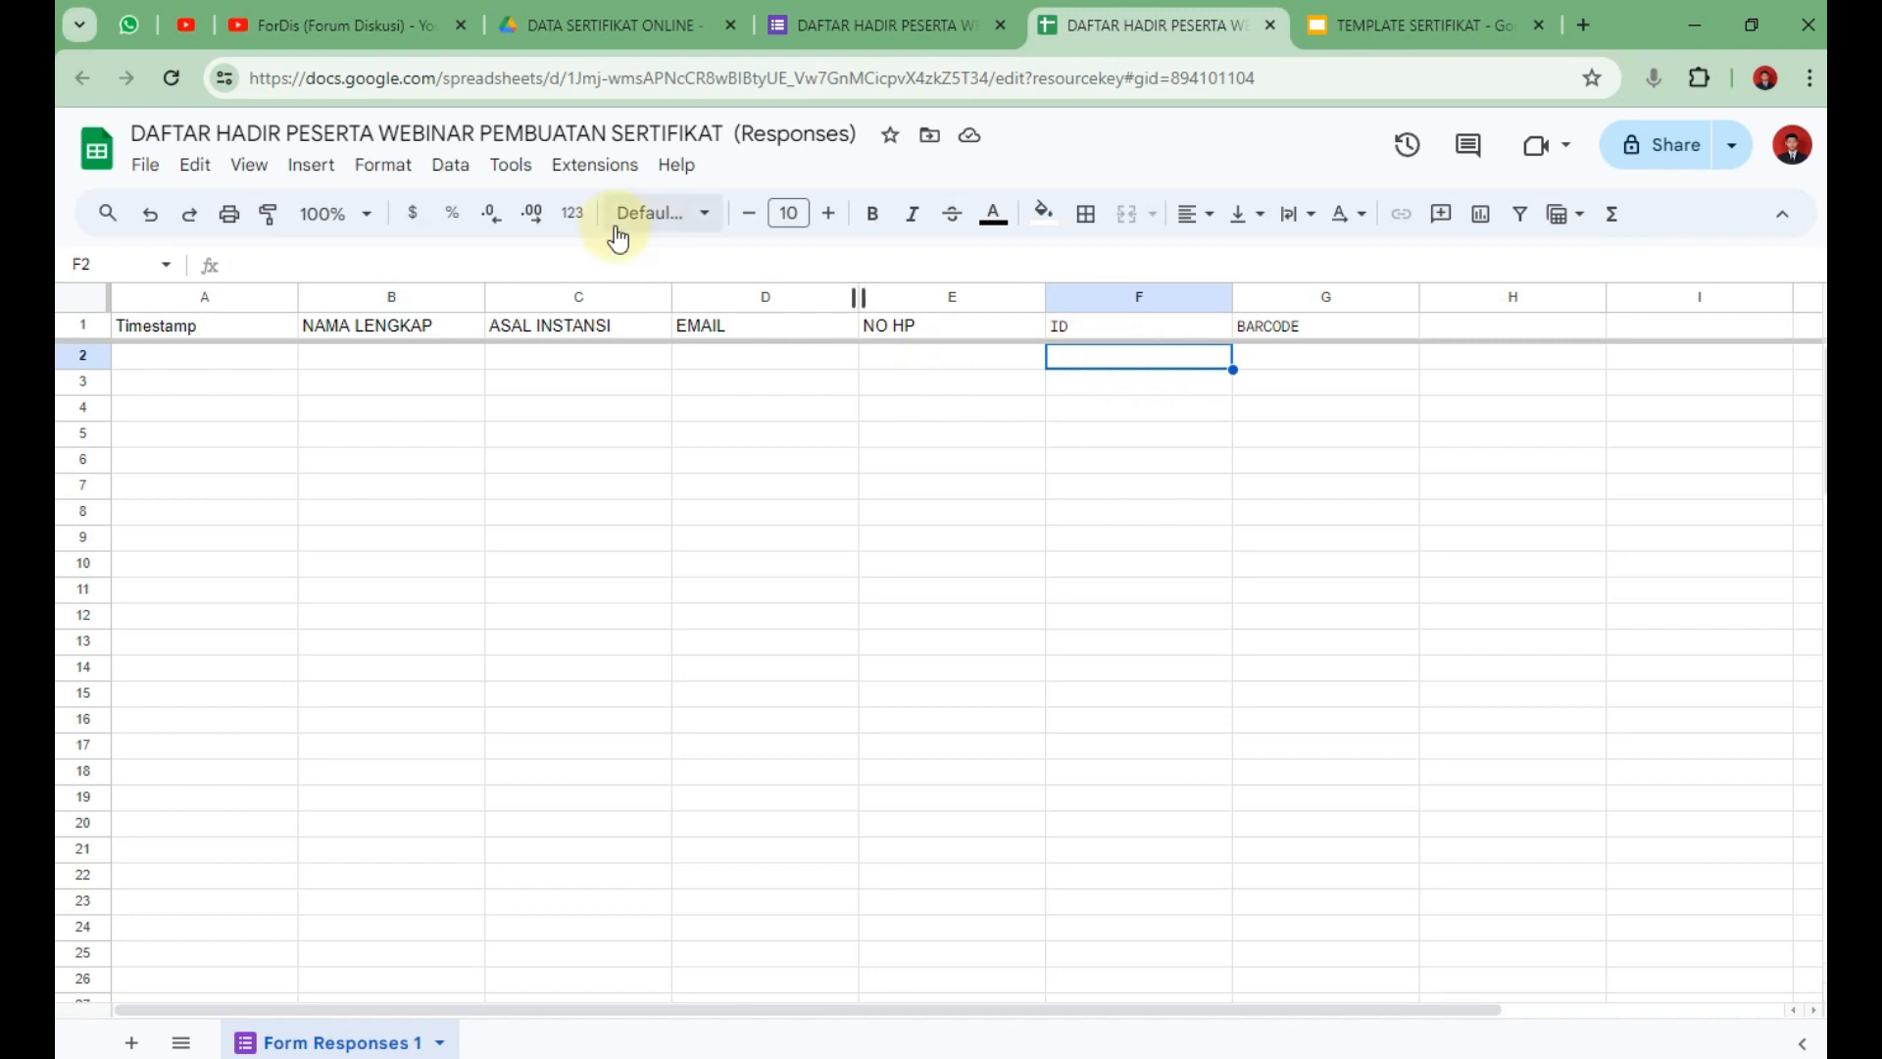
Search the Google Workspace Marketplace for 'AUTO' to find Autocrat.
{"action": "left_click", "coordinate": [600, 167]}
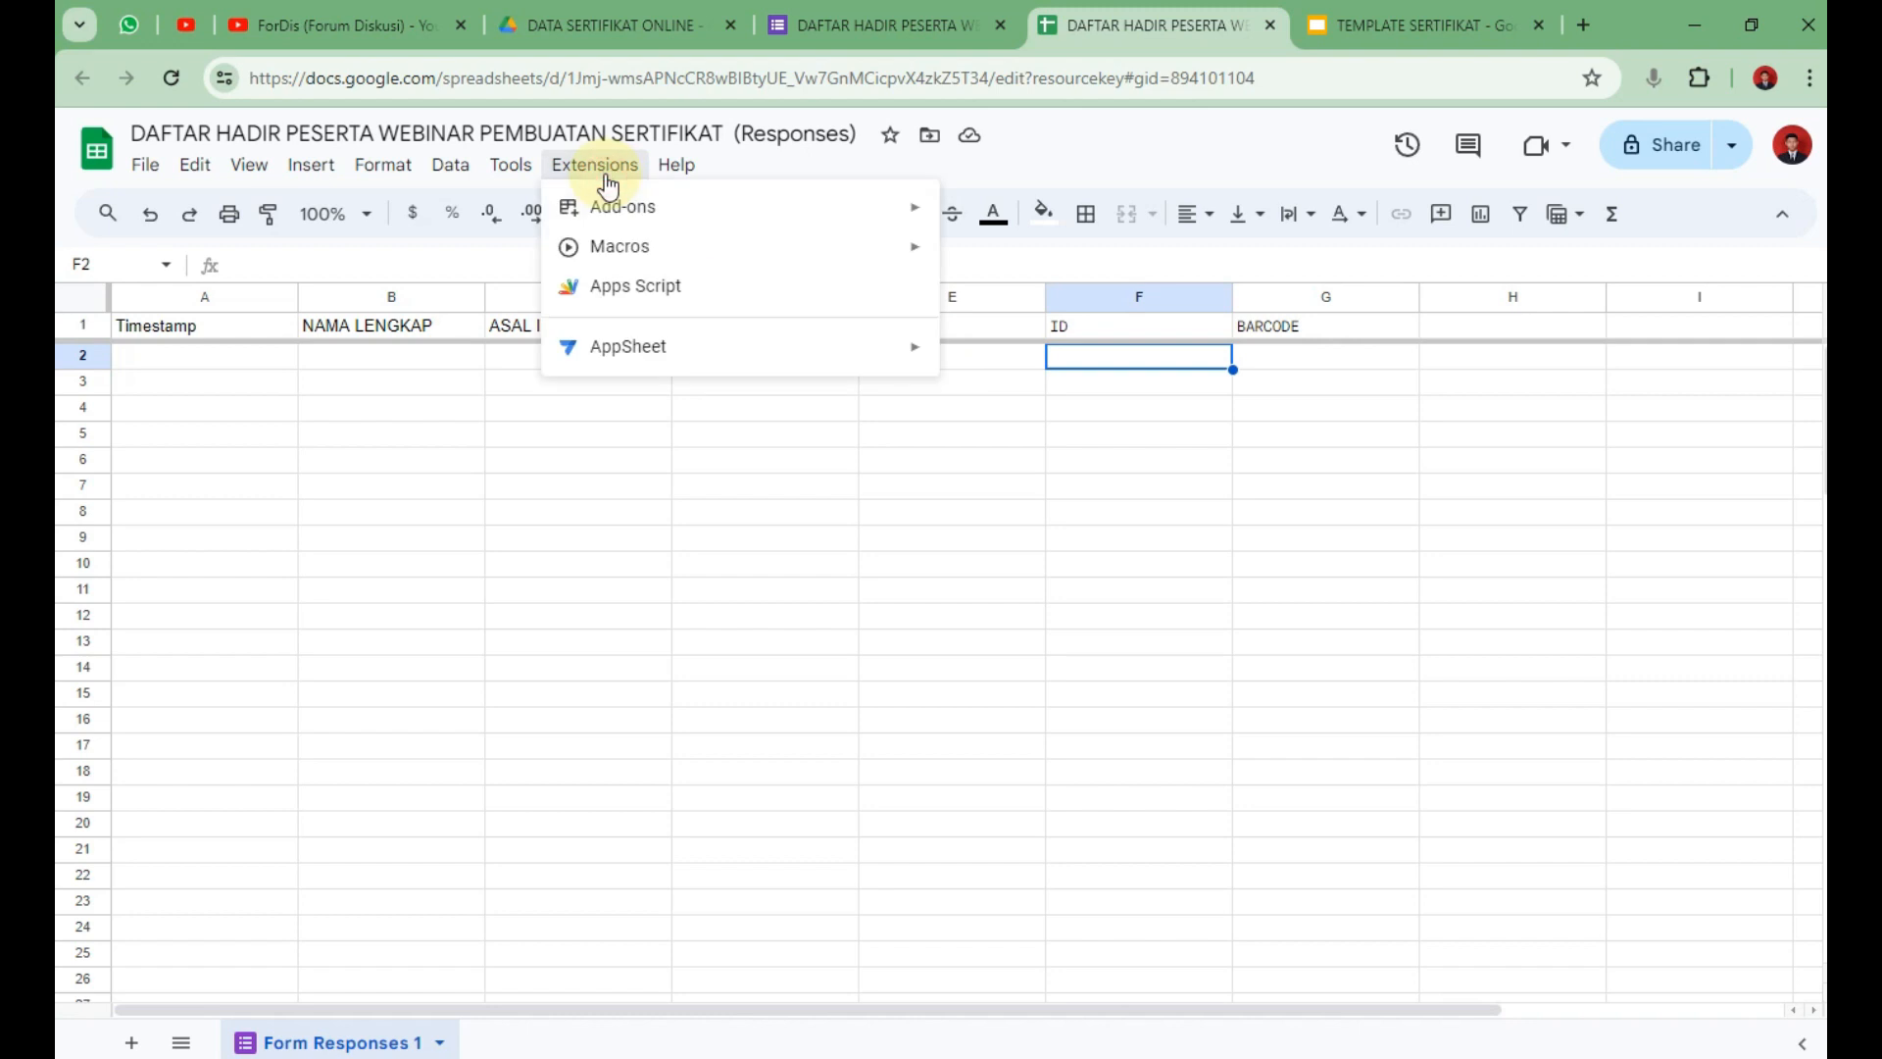
{"action": "mouse_move", "coordinate": [637, 209]}
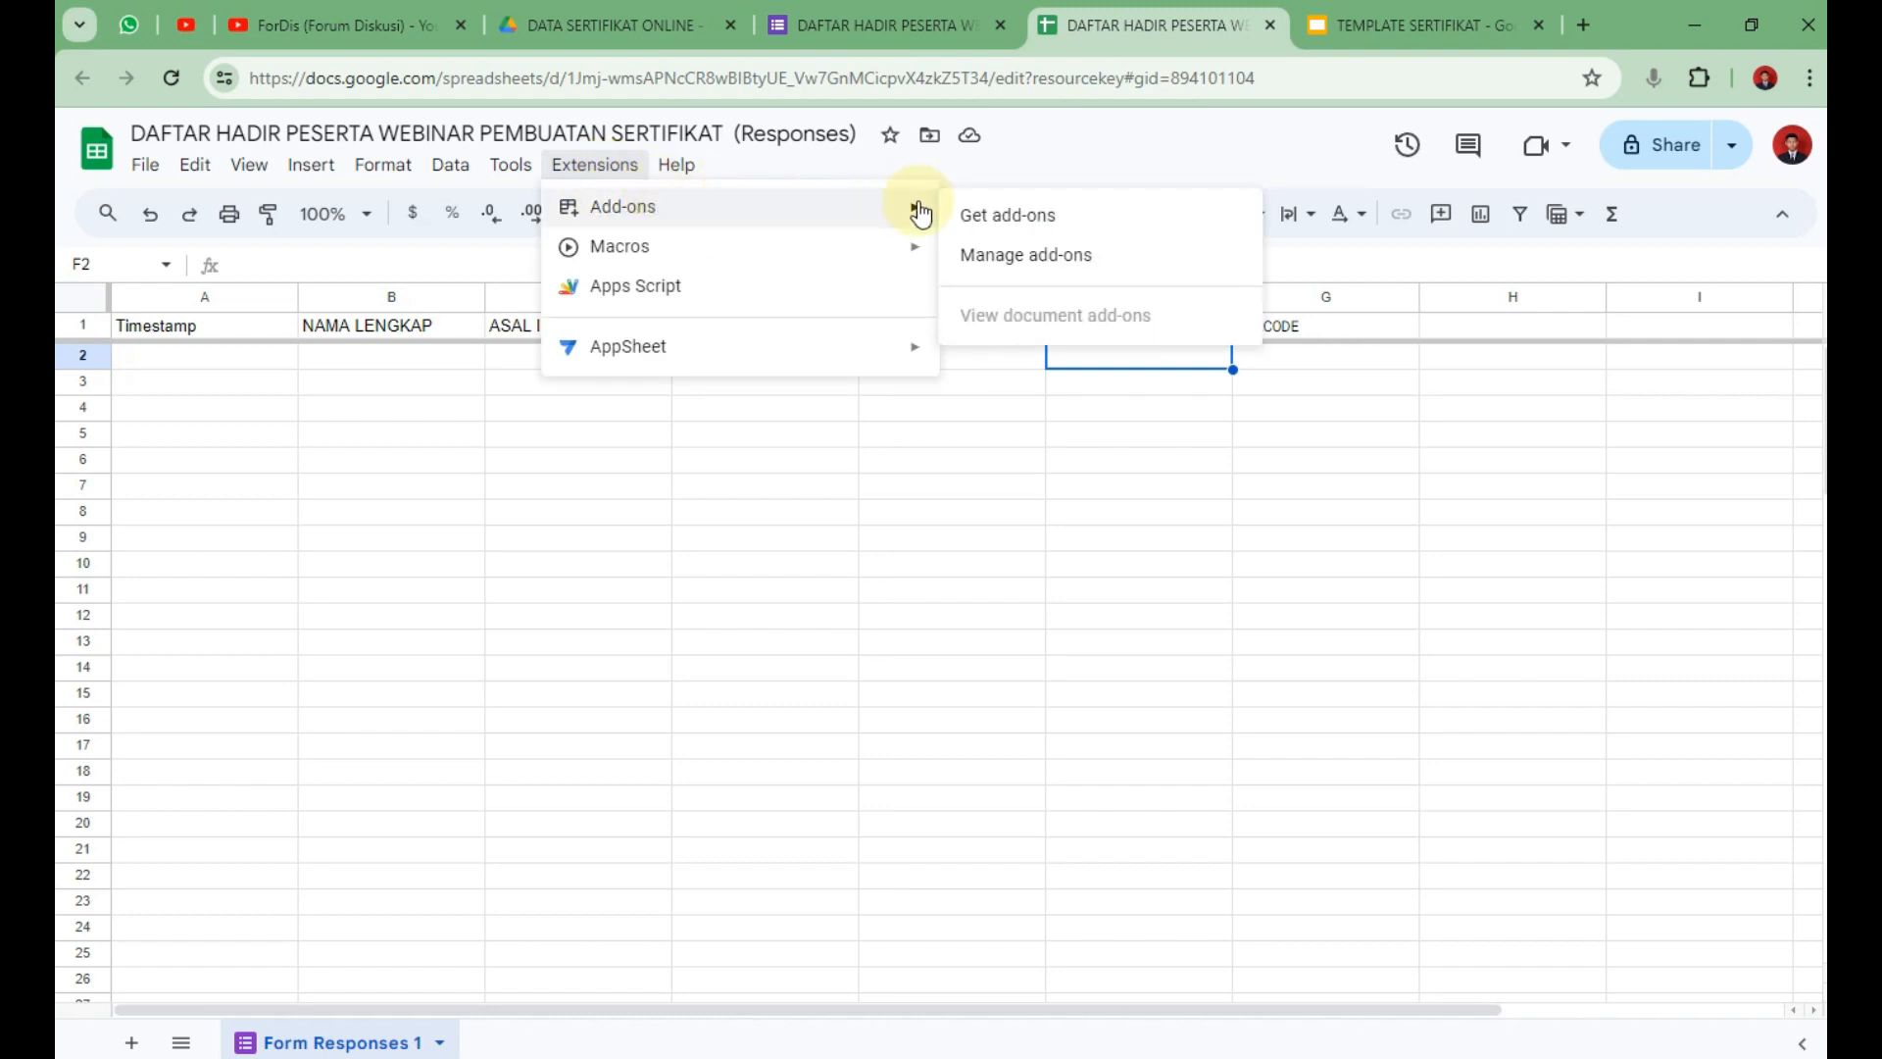
{"action": "left_click", "coordinate": [1005, 214]}
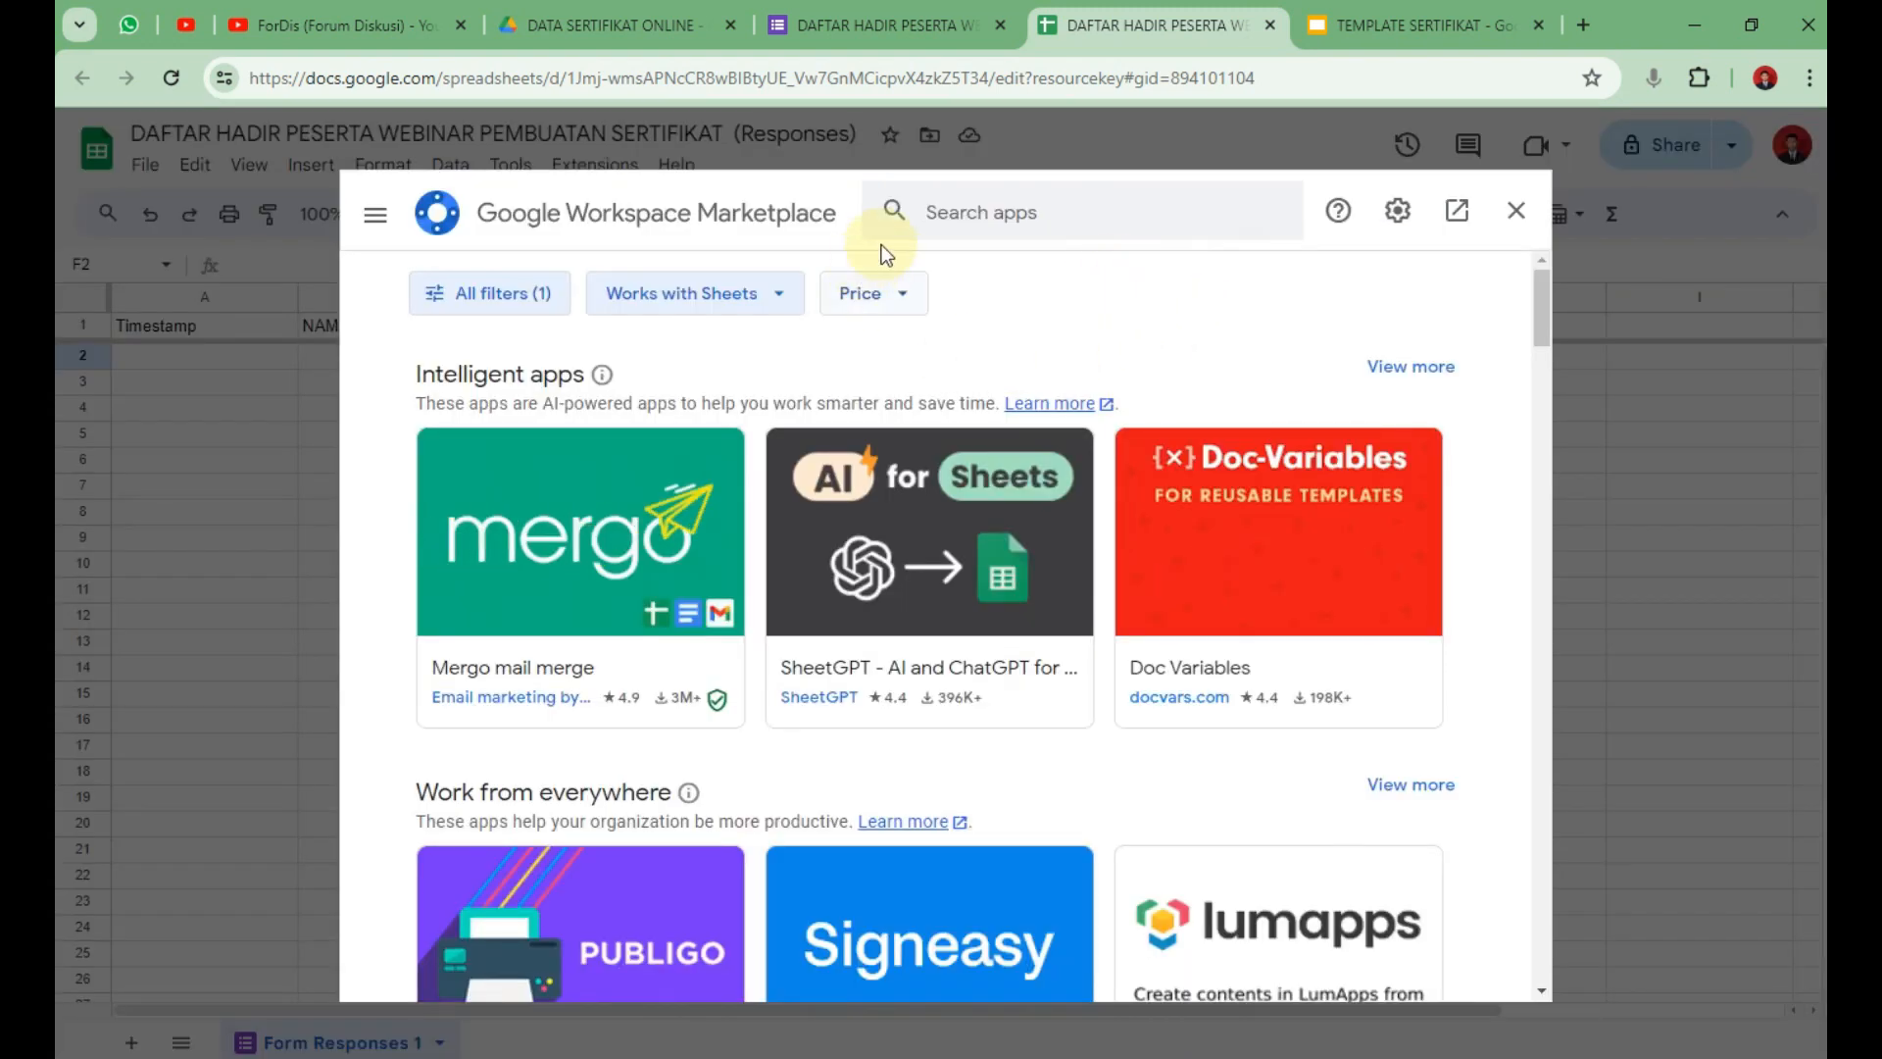
{"action": "left_click", "coordinate": [959, 214]}
{"action": "type", "text": "AUTO"}
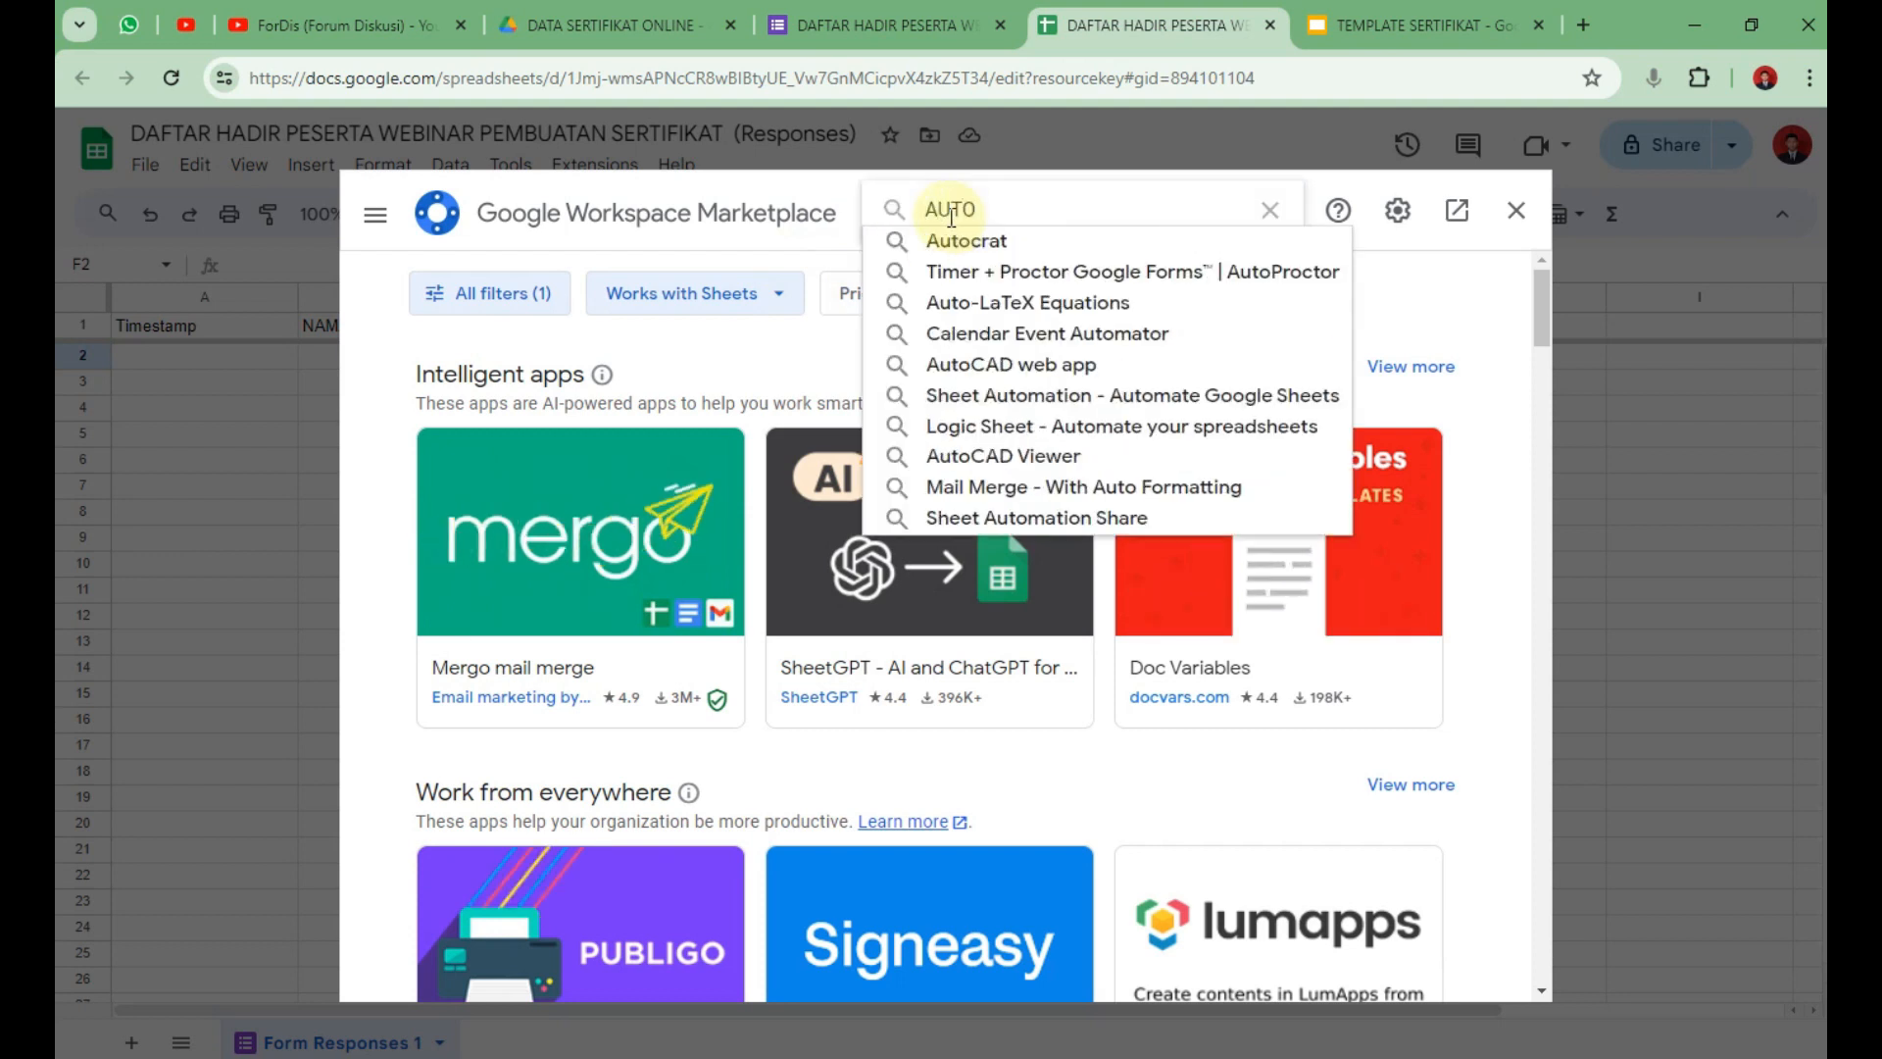
{"action": "left_click", "coordinate": [964, 240]}
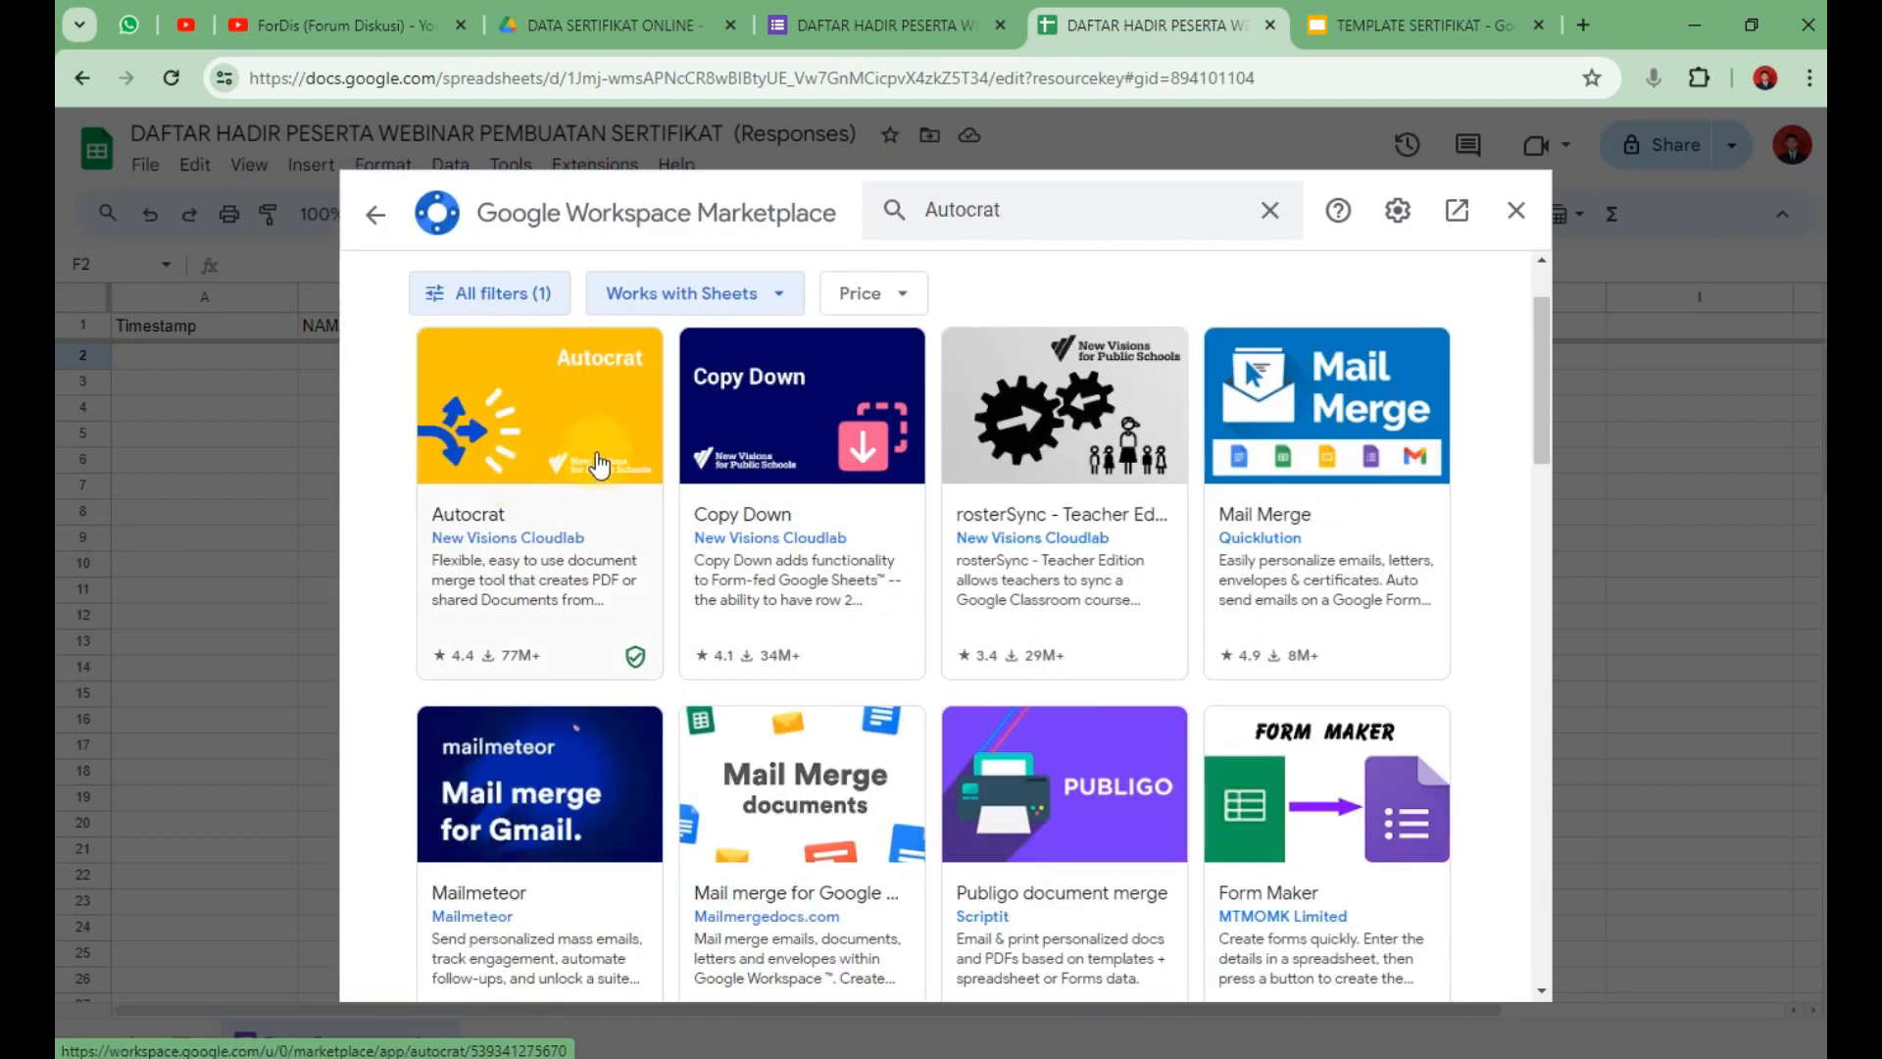
Install the Autocrat add-on and close the Marketplace back to the response sheet.
{"action": "left_click", "coordinate": [595, 475]}
{"action": "left_click", "coordinate": [1335, 406]}
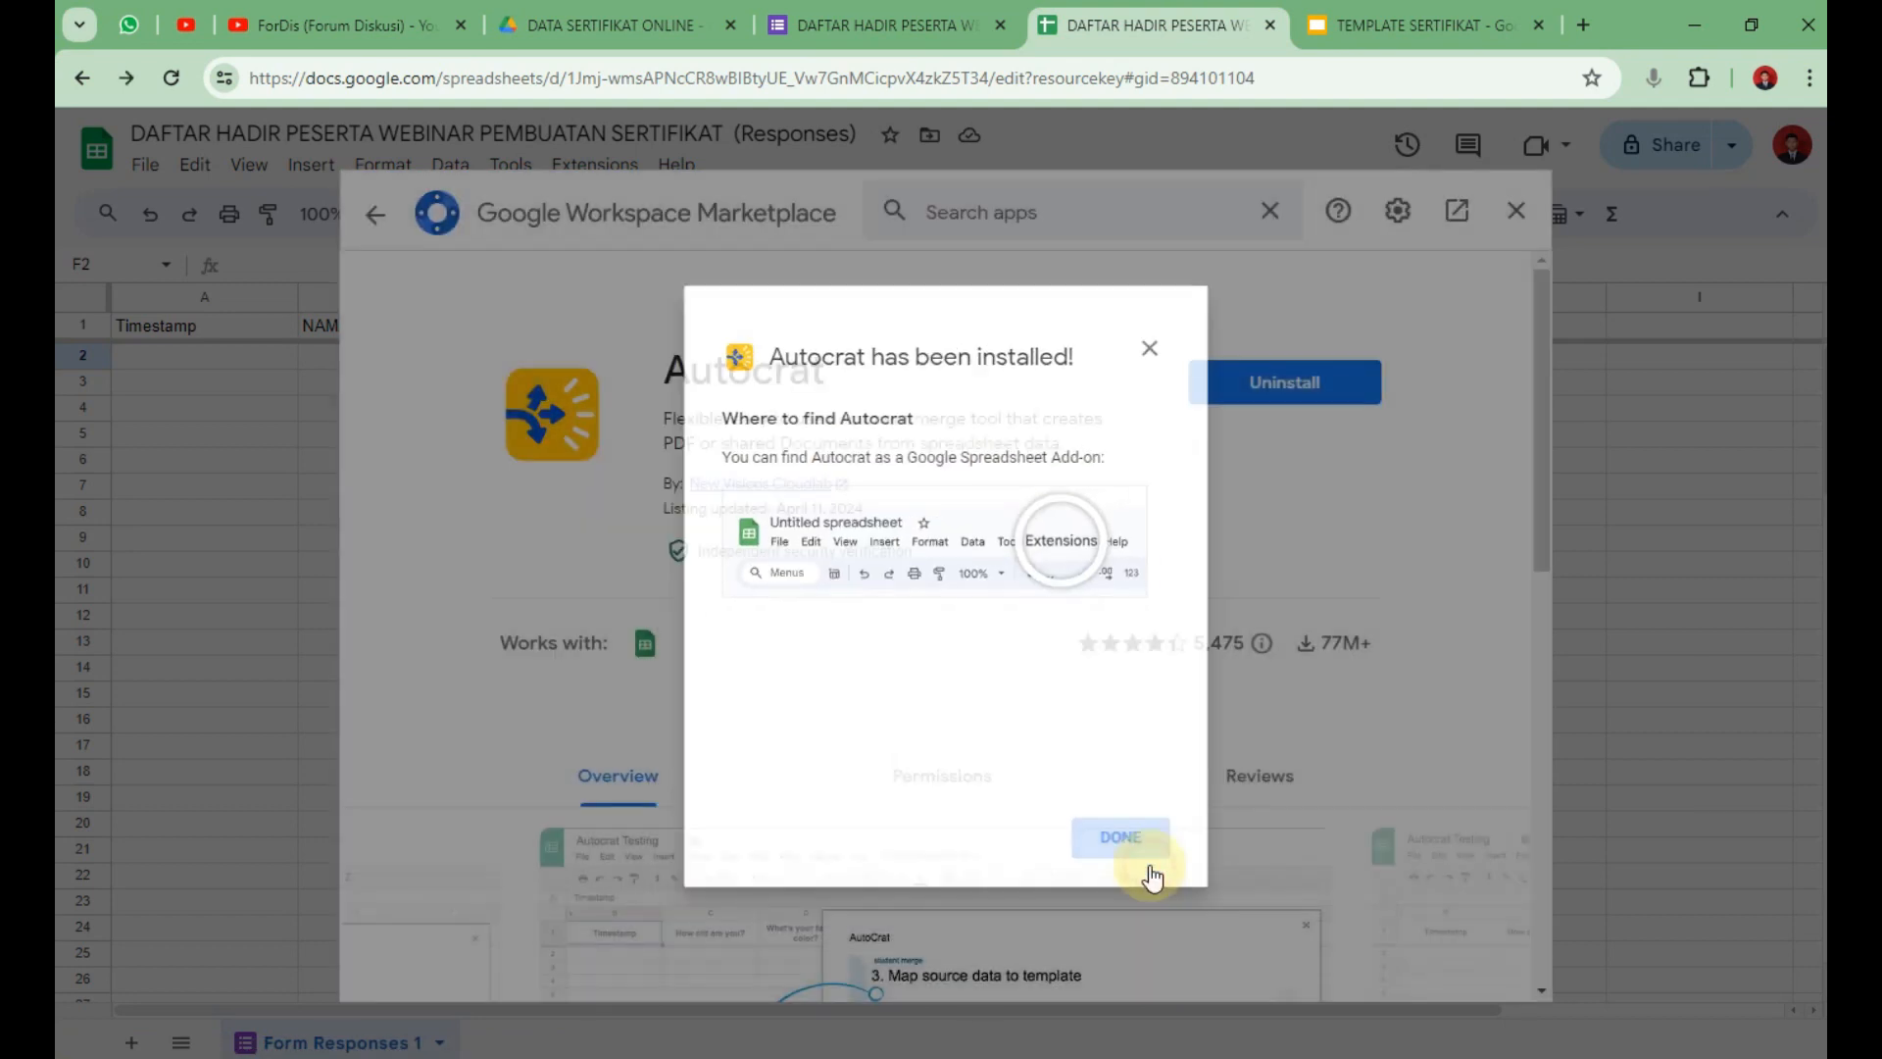
{"action": "left_click", "coordinate": [1127, 841]}
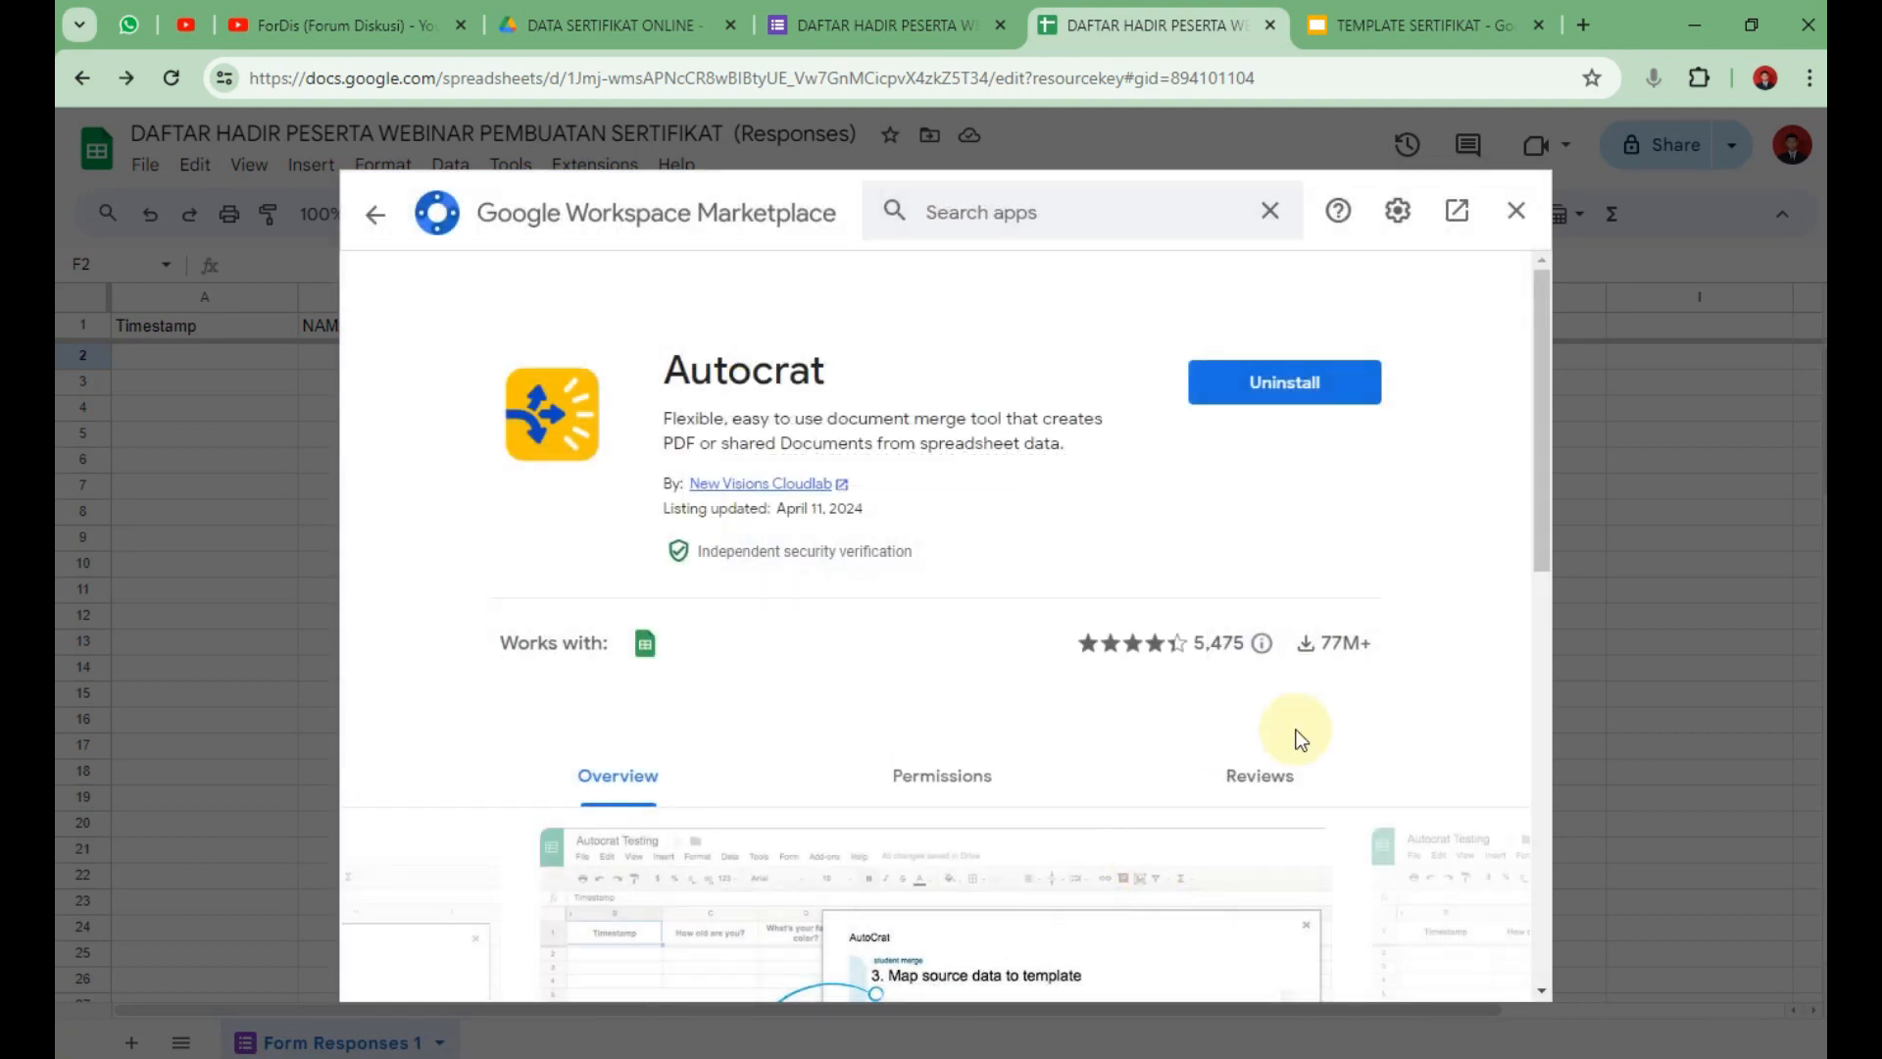
{"action": "left_click", "coordinate": [1516, 209]}
{"action": "left_click", "coordinate": [892, 584]}
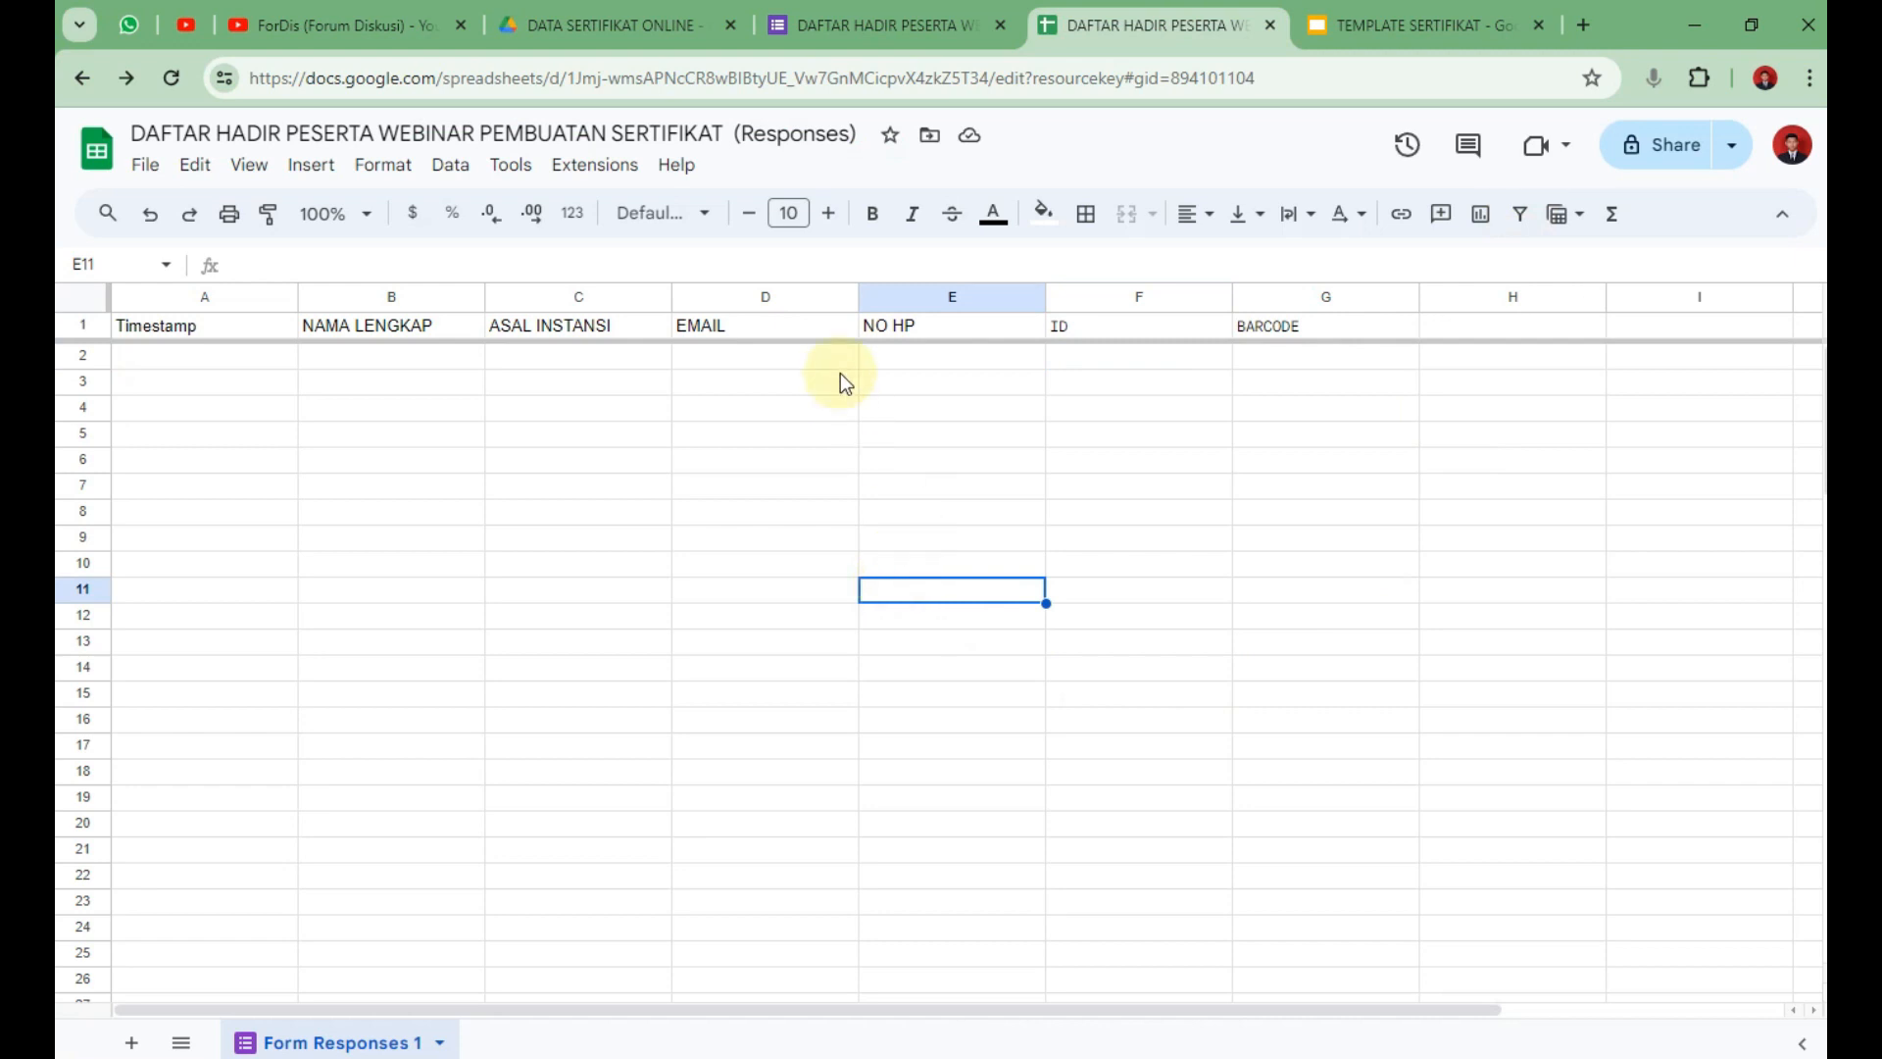
{"action": "left_click", "coordinate": [1154, 355]}
{"action": "left_click", "coordinate": [596, 165]}
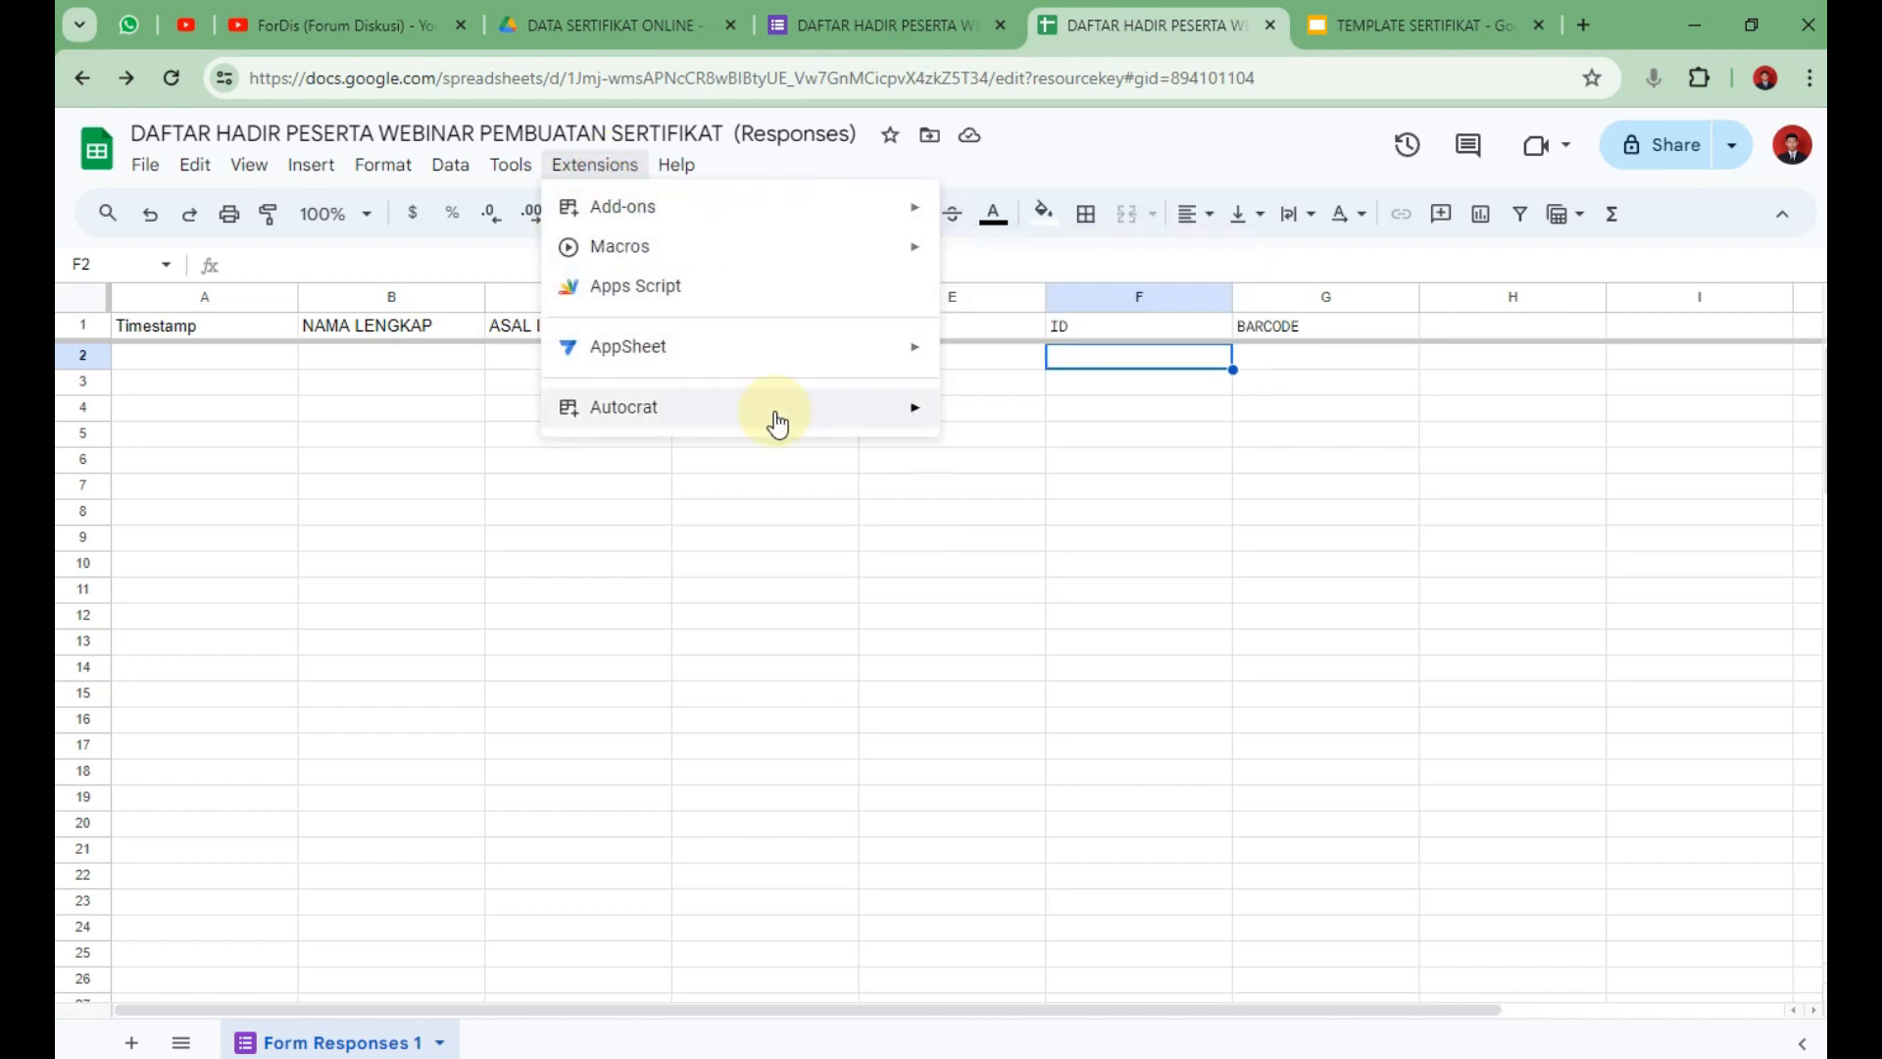
Launch Autocrat, start job SERTIFIKAT WEBINAR, and choose TEMPLATE SERTIFIKAT from Drive as its template.
{"action": "mouse_move", "coordinate": [787, 423]}
{"action": "left_click", "coordinate": [980, 415]}
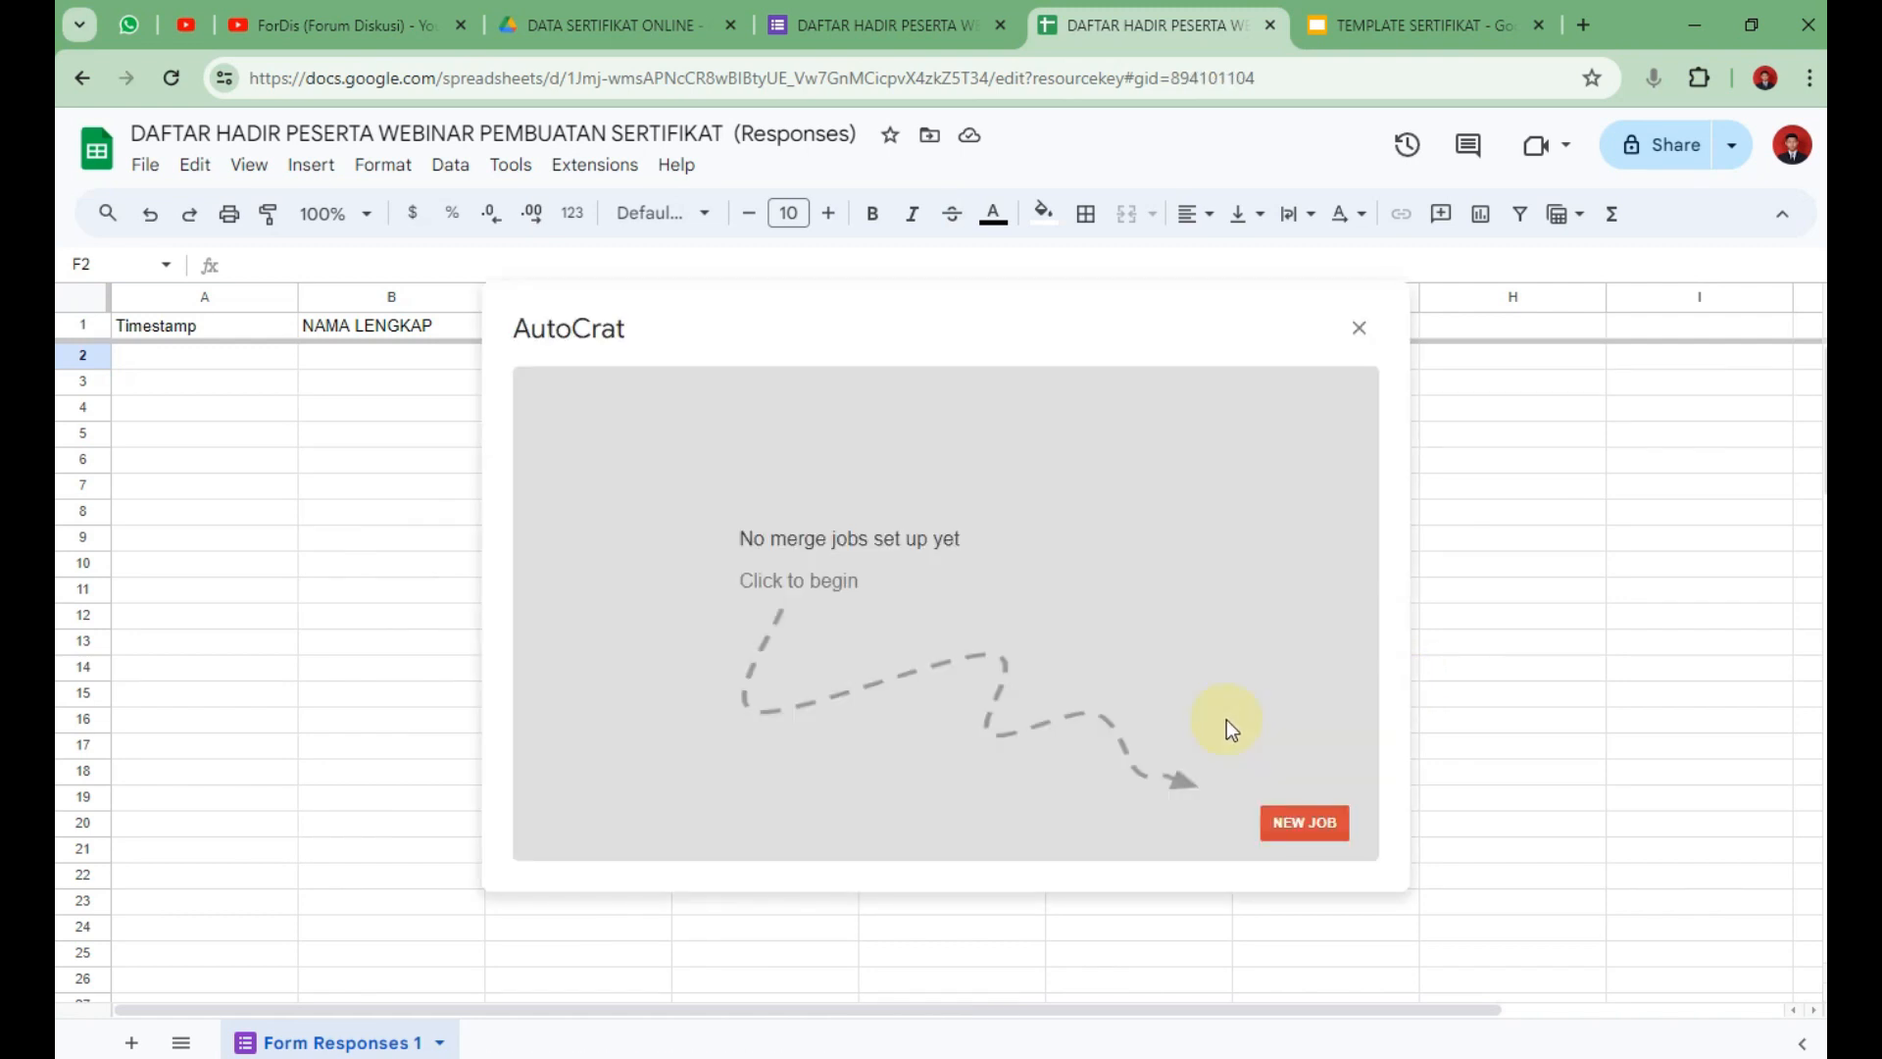
{"action": "left_click", "coordinate": [1339, 825]}
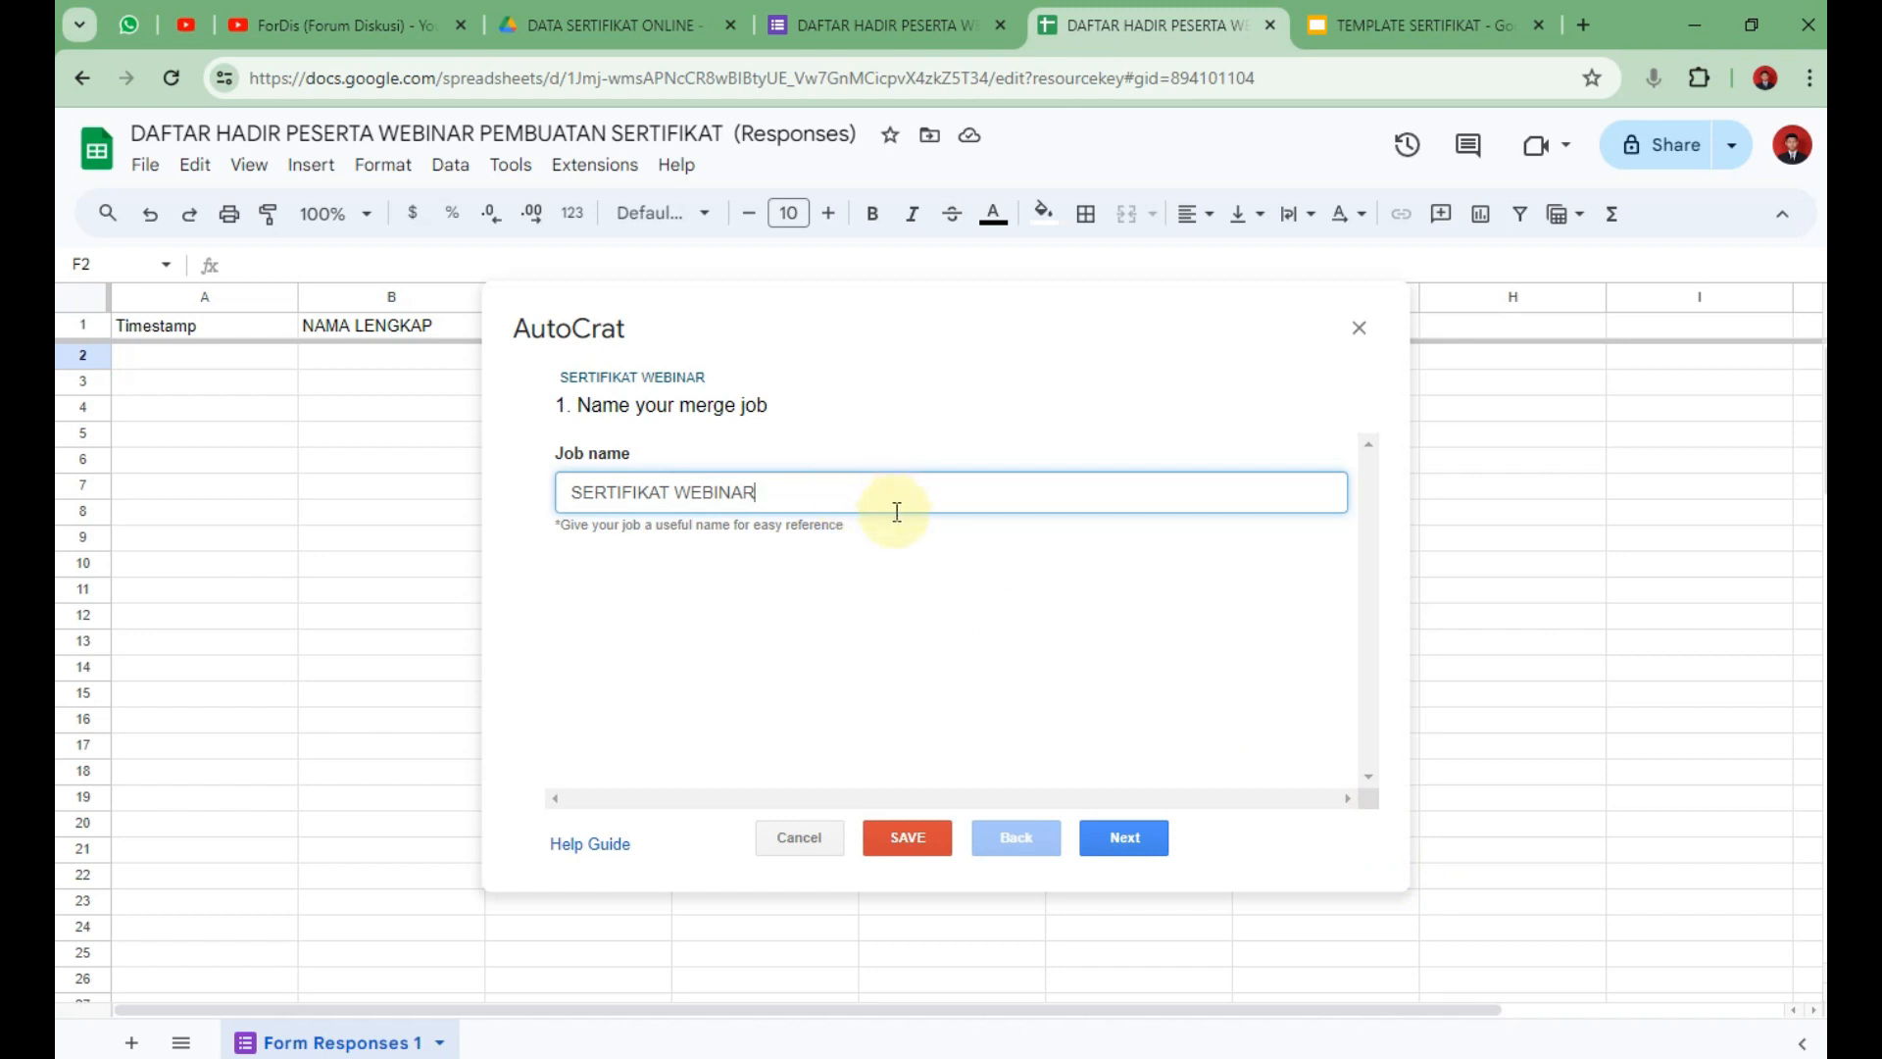
{"action": "left_click", "coordinate": [1140, 847]}
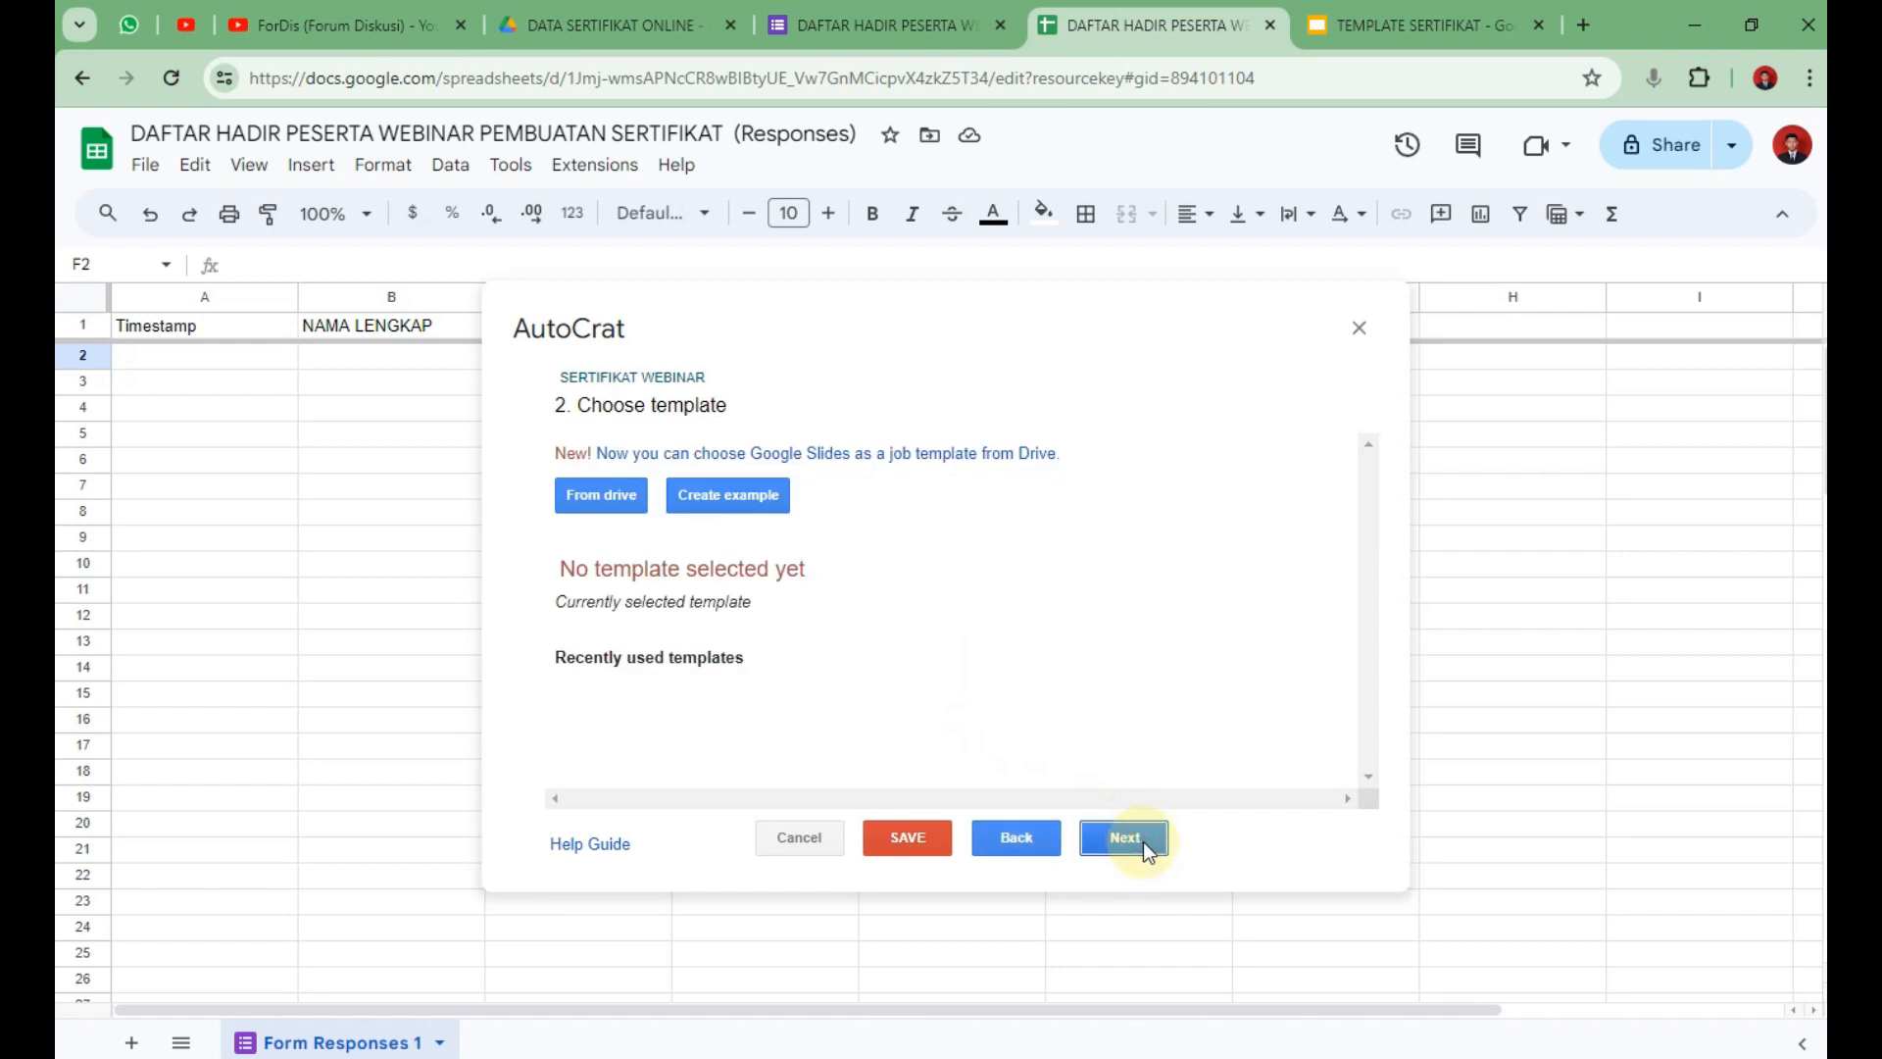
{"action": "left_click", "coordinate": [608, 493]}
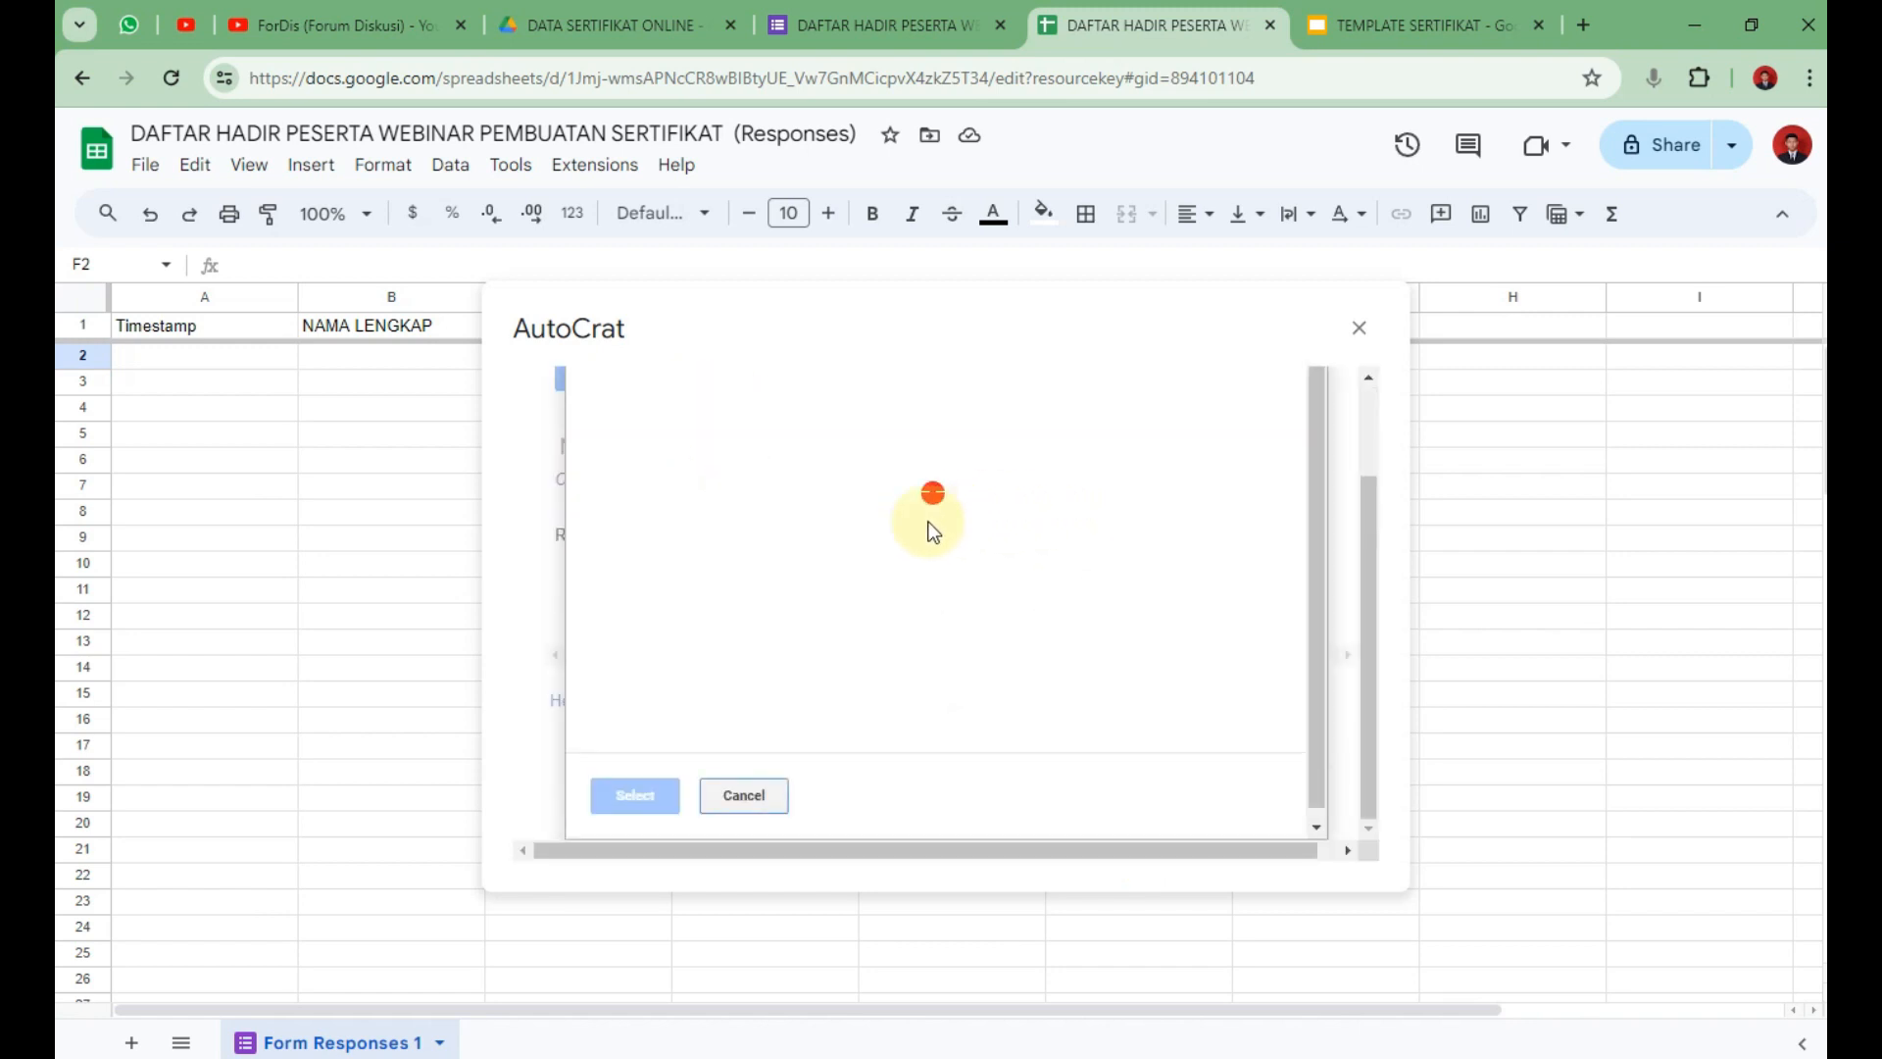
{"action": "left_click", "coordinate": [940, 510]}
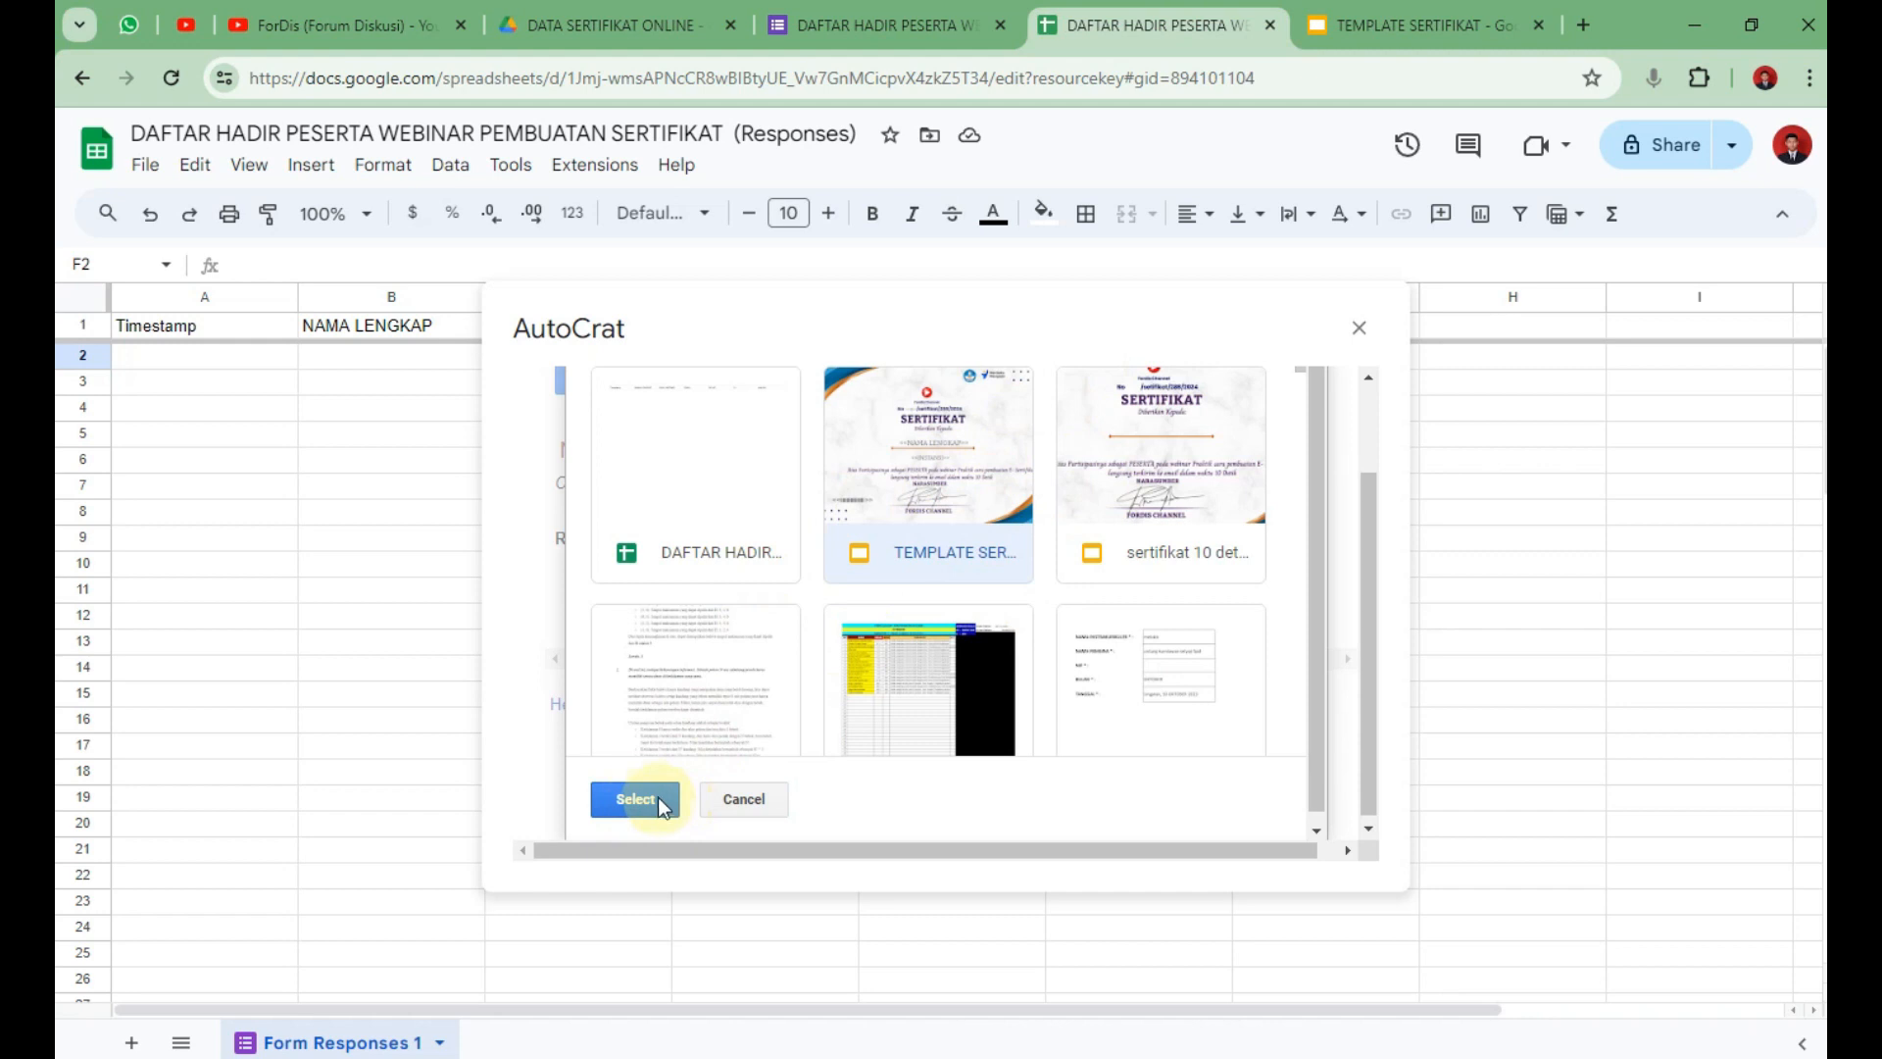
{"action": "left_click", "coordinate": [628, 809]}
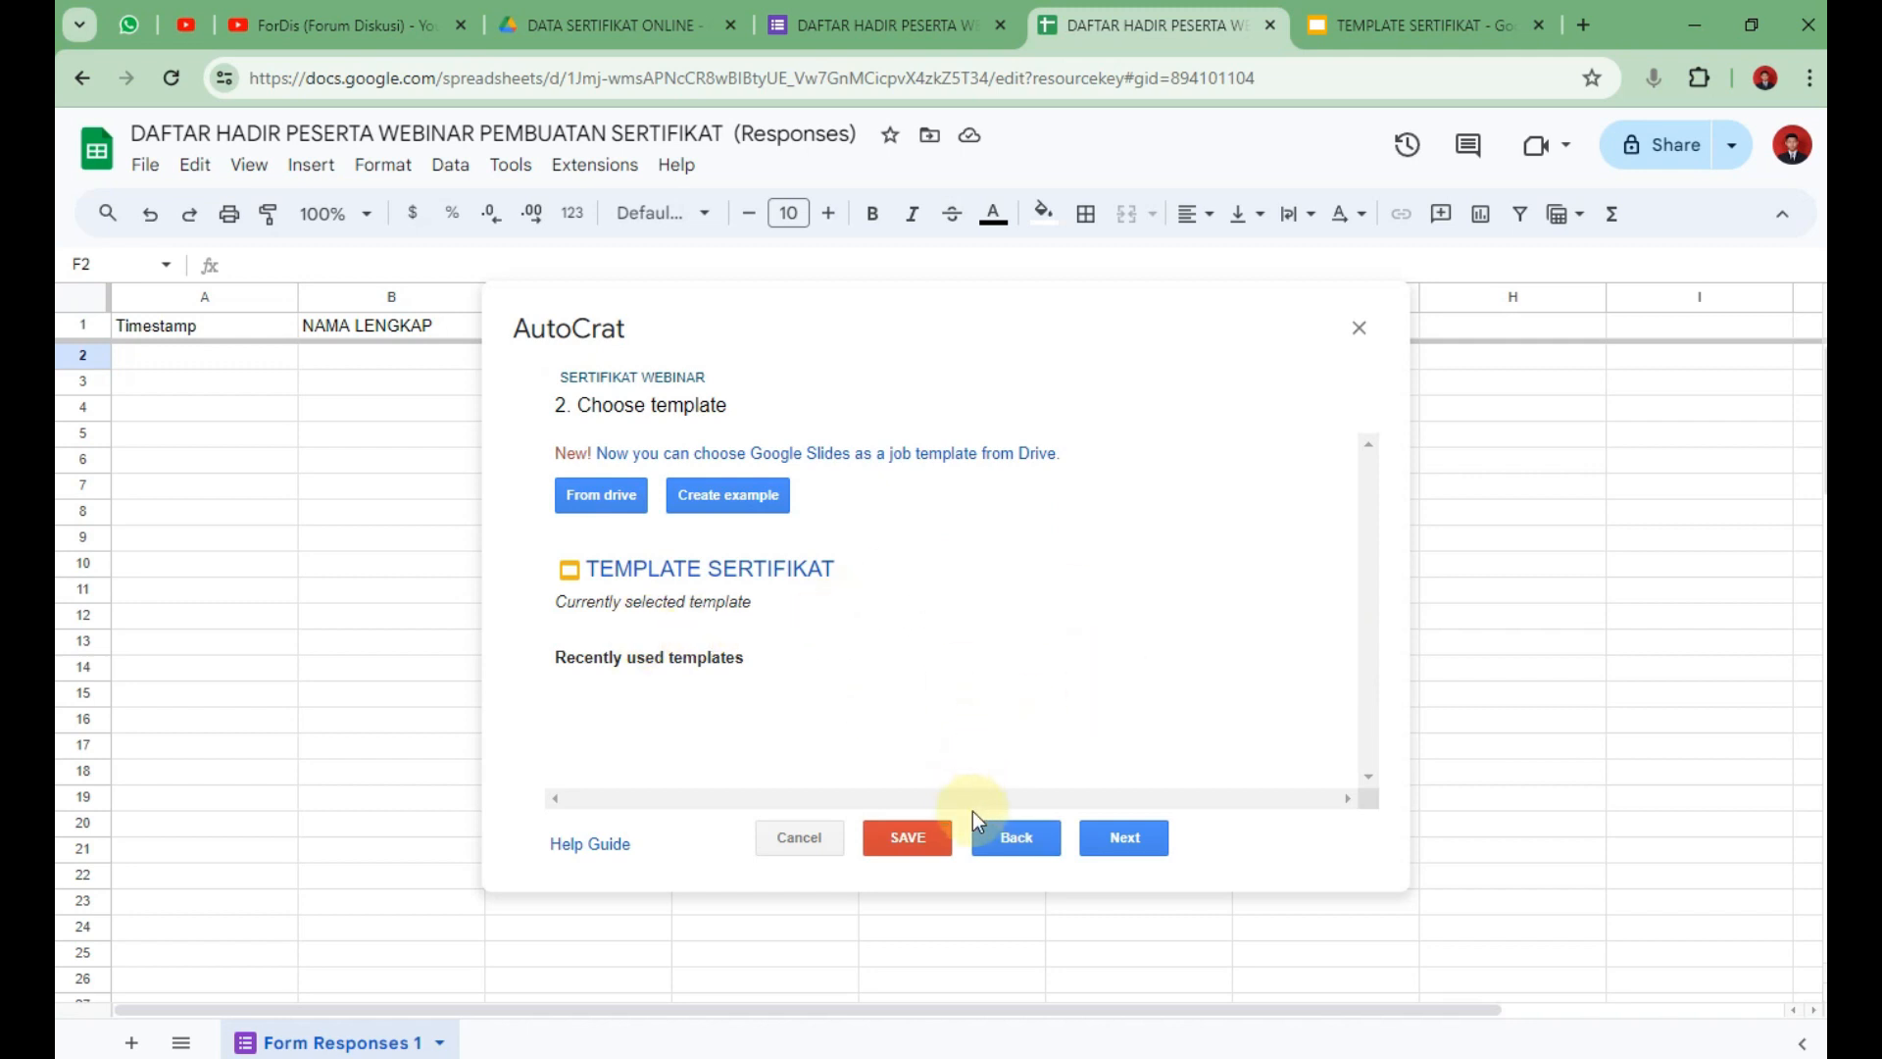
{"action": "left_click", "coordinate": [1137, 838]}
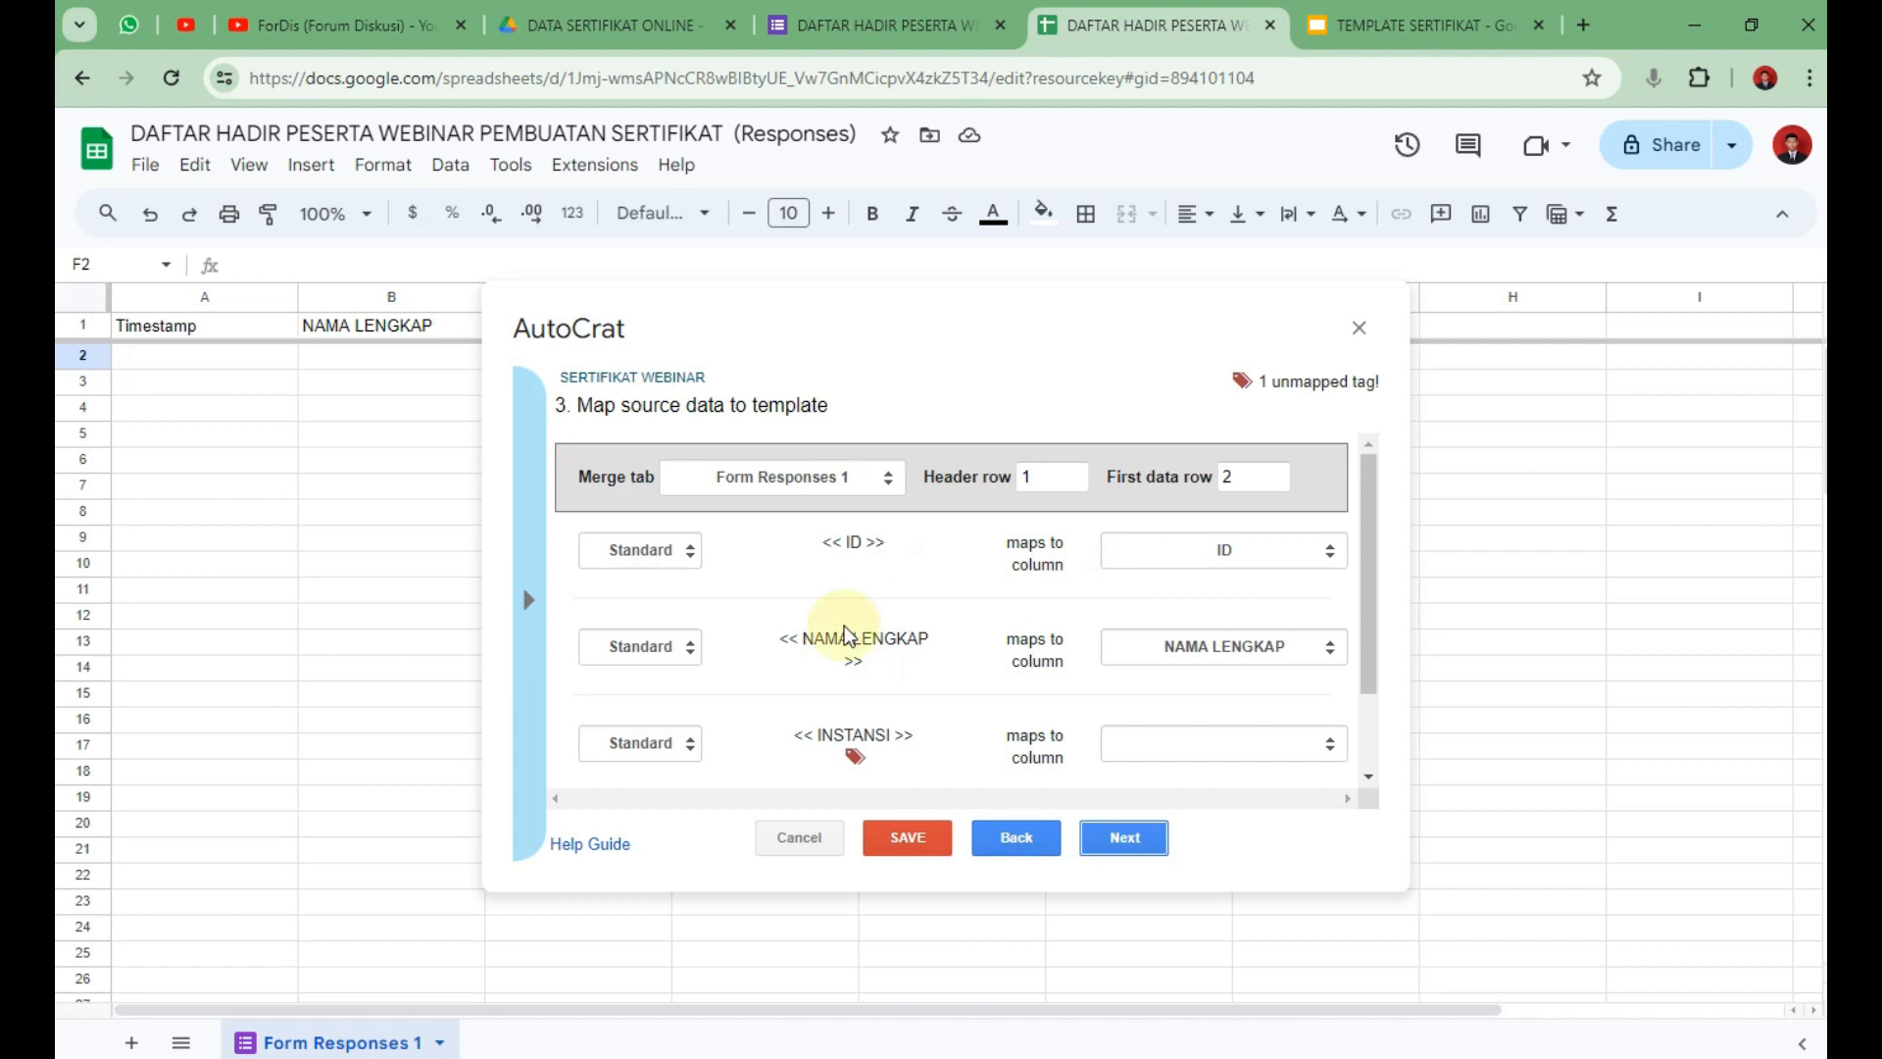
Keep ID and NAMA LENGKAP mapped, map INSTANSI to ASAL INSTANSI and BARCODE to BARCODE.
{"action": "left_click", "coordinate": [1233, 556]}
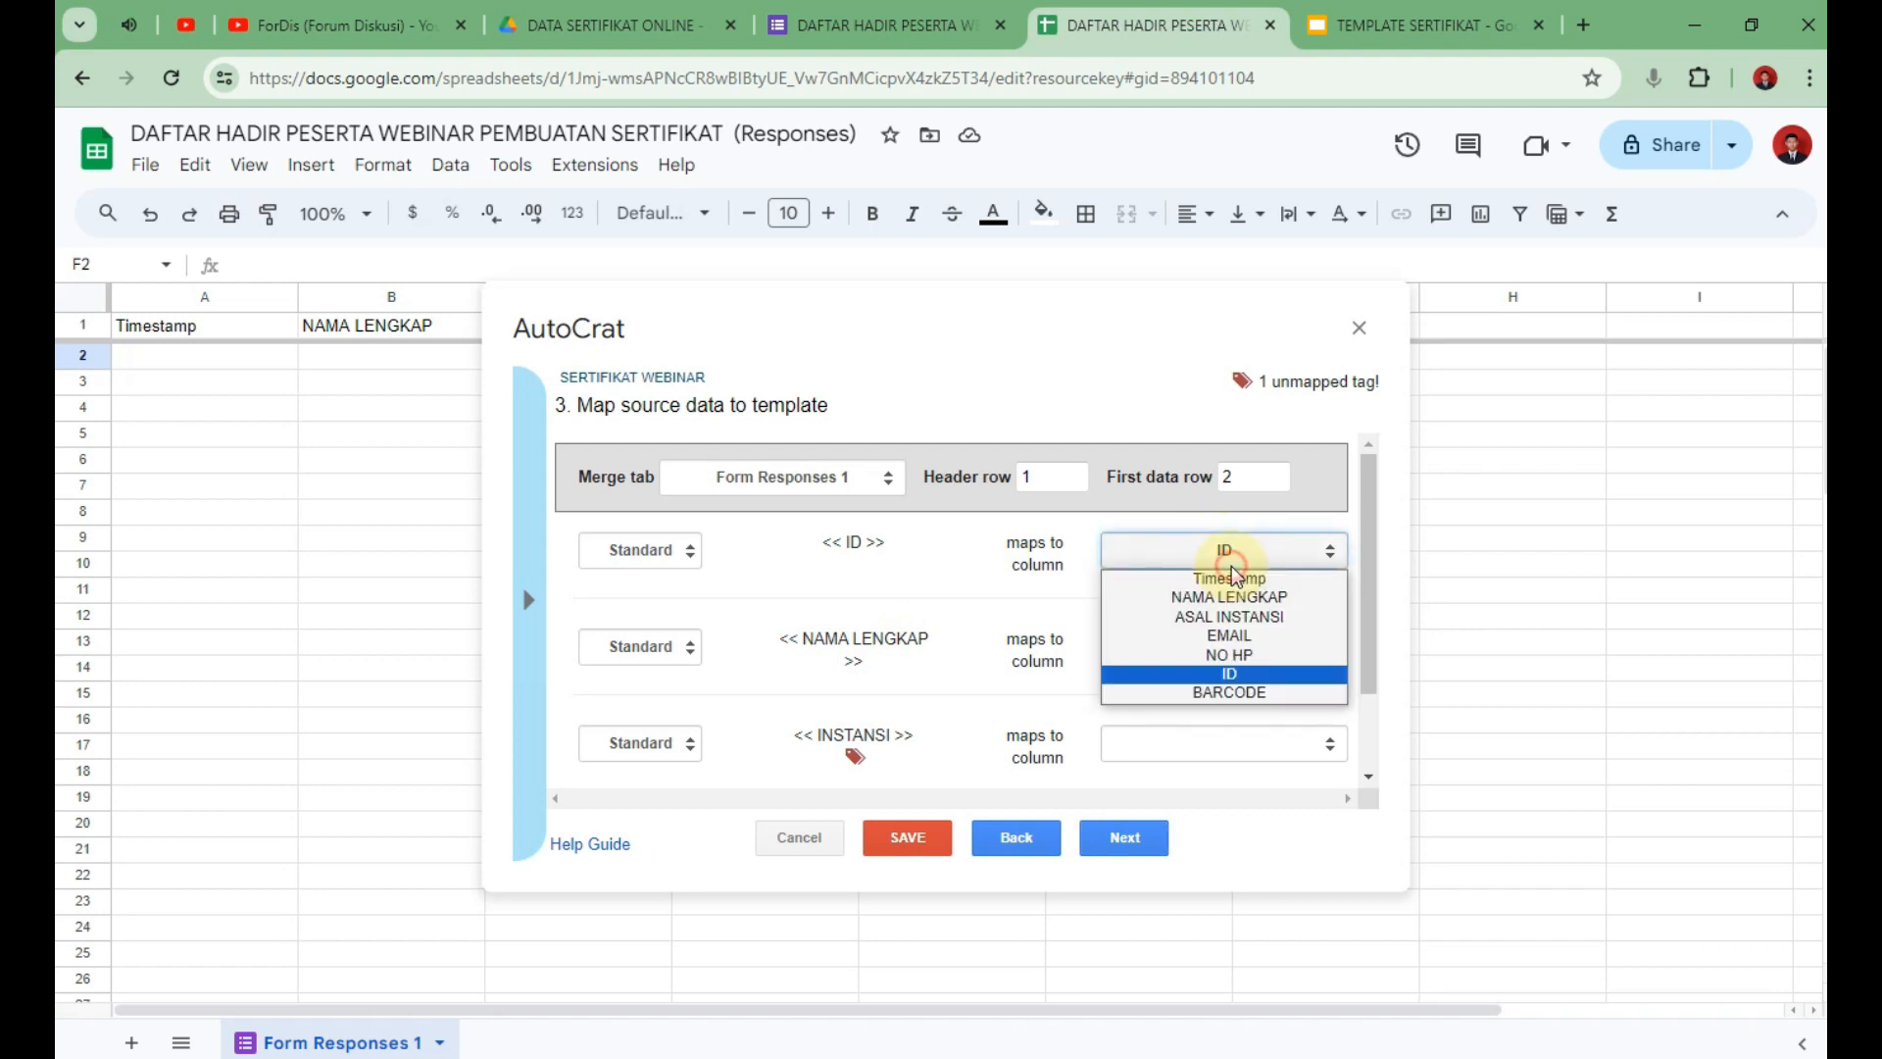
{"action": "left_click", "coordinate": [1228, 669]}
{"action": "left_click", "coordinate": [1189, 649]}
{"action": "left_click", "coordinate": [1189, 684]}
{"action": "left_click", "coordinate": [1195, 763]}
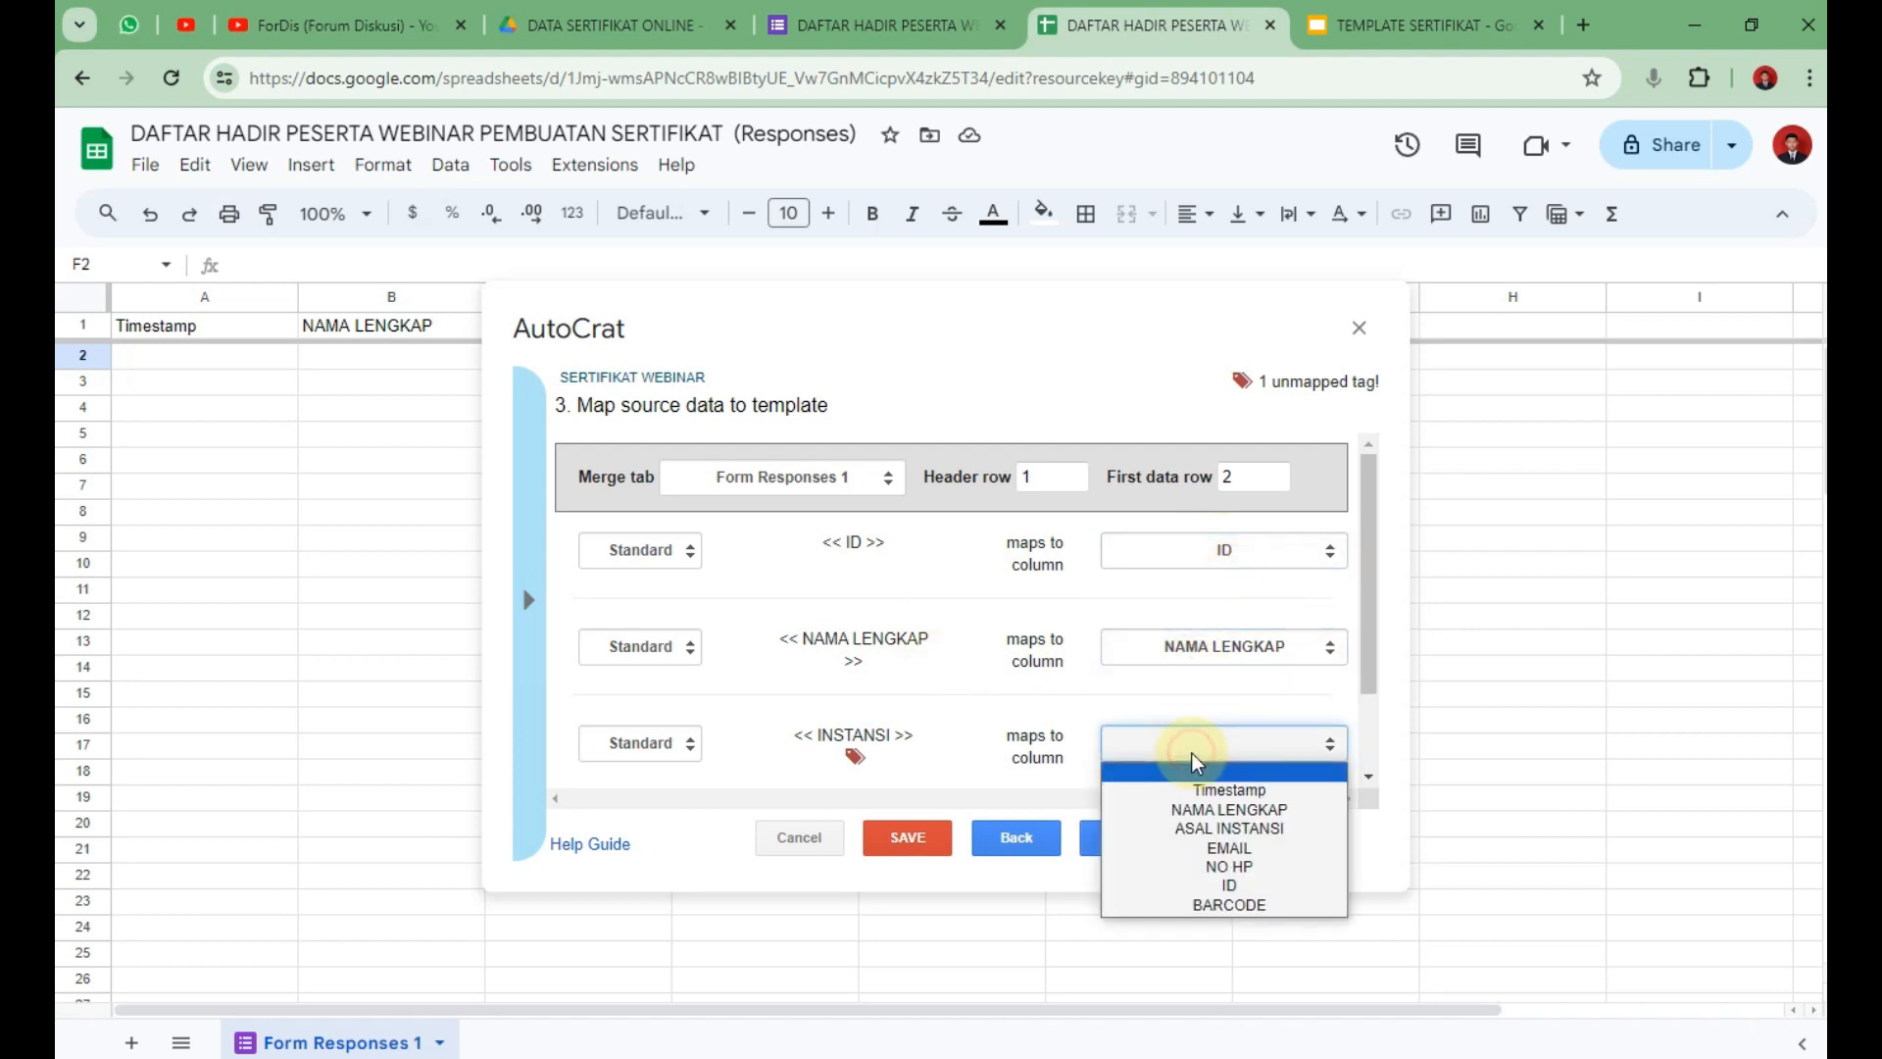
{"action": "left_click", "coordinate": [1299, 831]}
{"action": "scroll", "coordinate": [1274, 745], "scroll_direction": "down", "scroll_amount": 1}
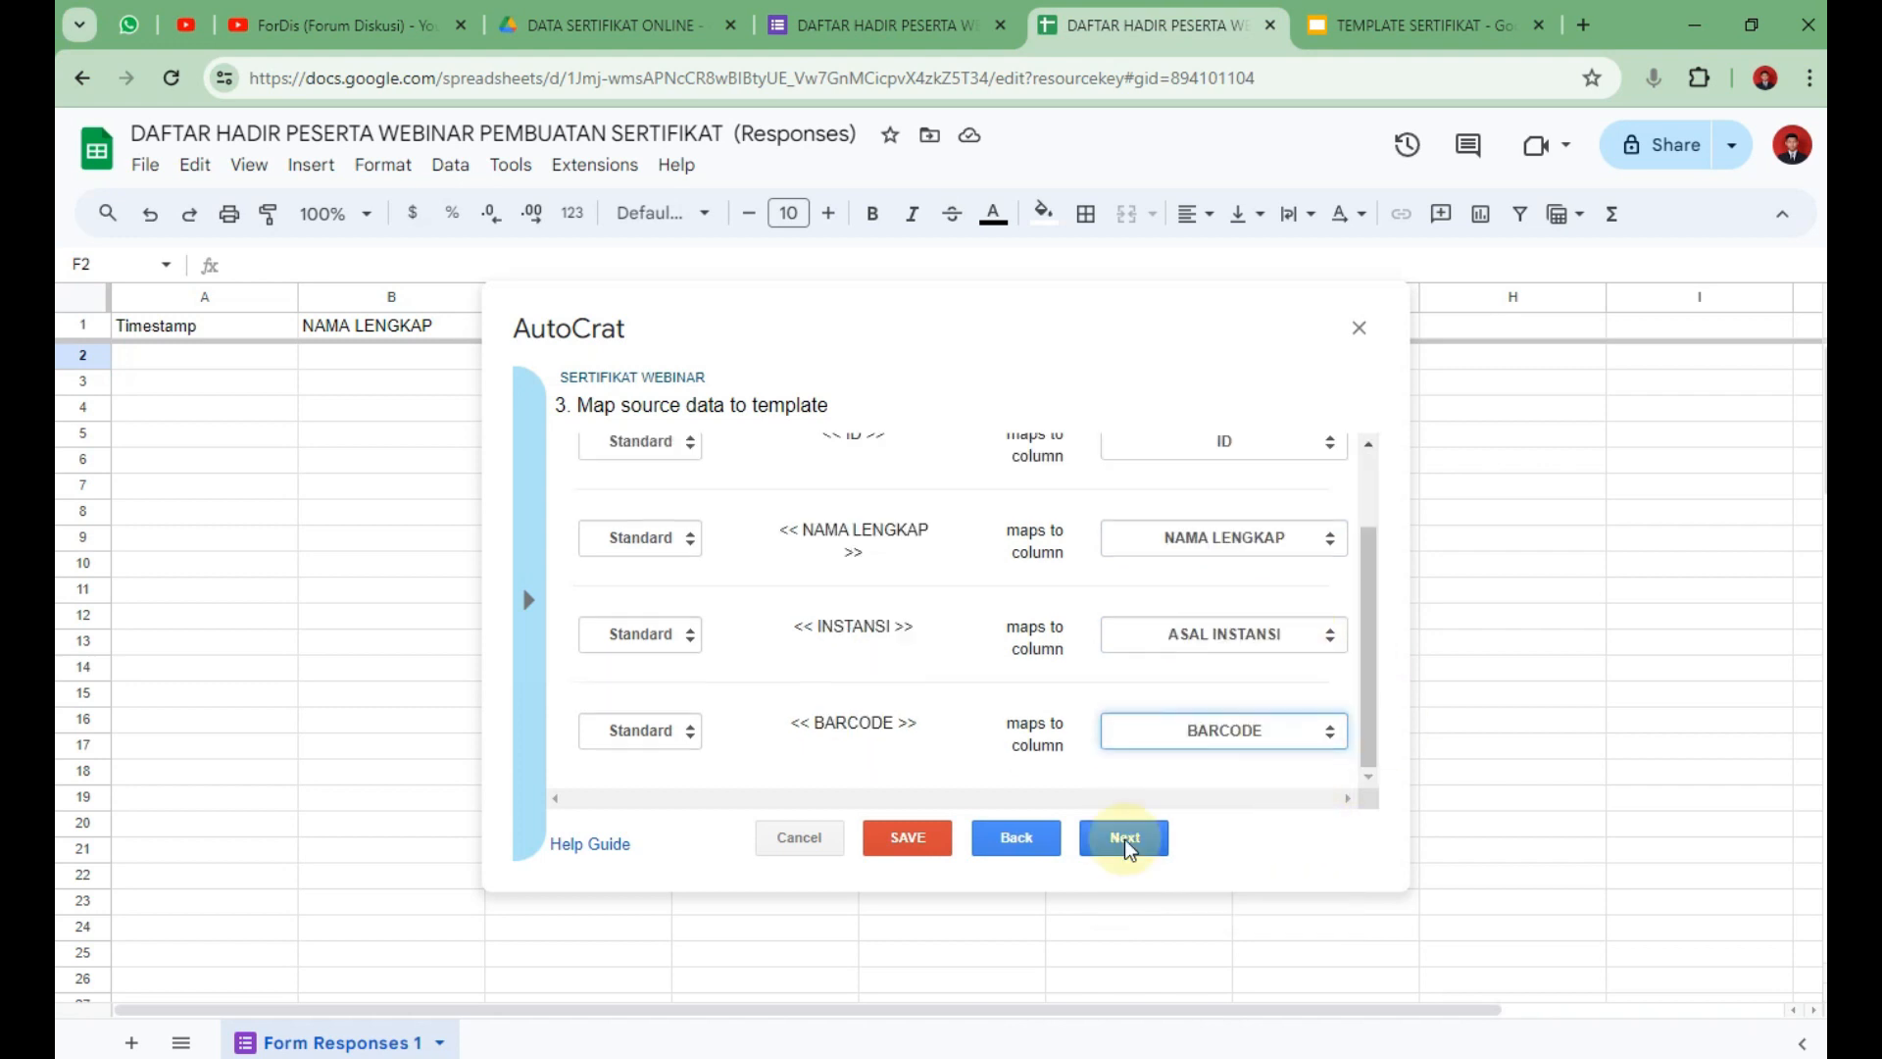
{"action": "scroll", "coordinate": [1026, 713], "scroll_direction": "up", "scroll_amount": 1}
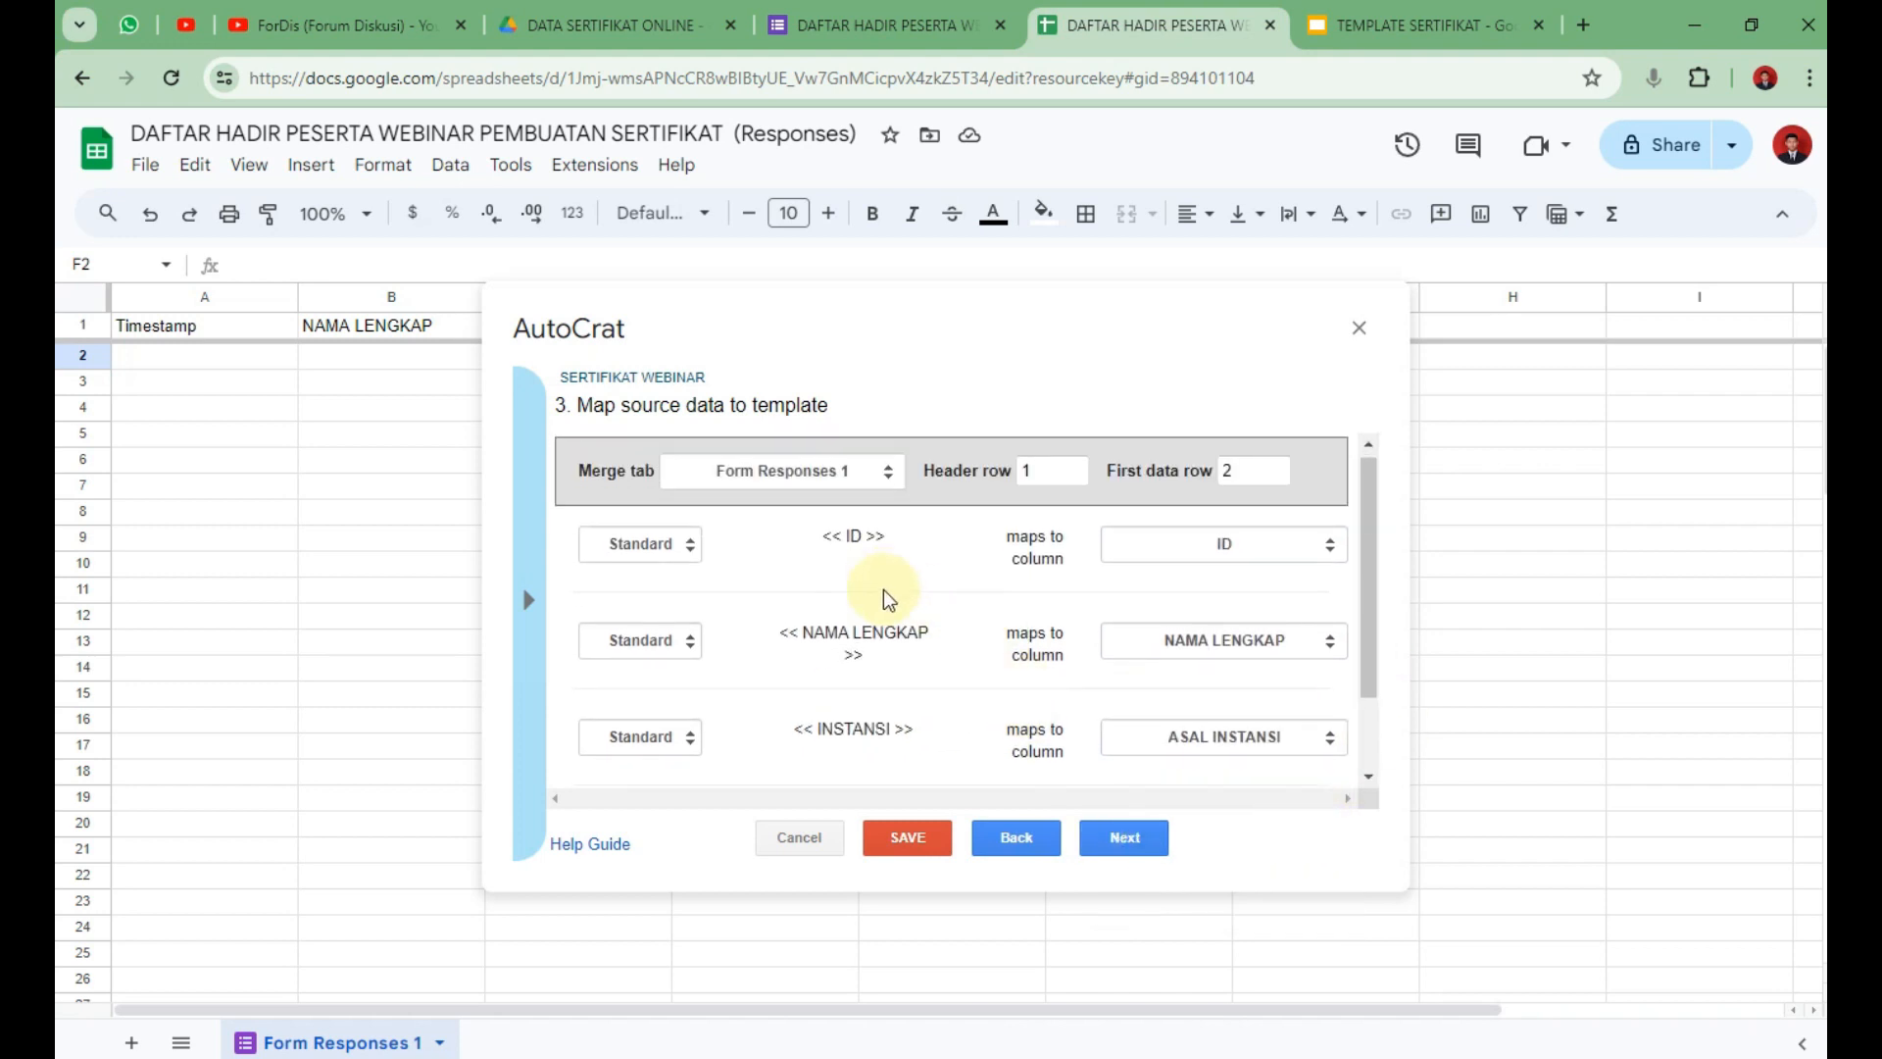
{"action": "scroll", "coordinate": [890, 600], "scroll_direction": "down", "scroll_amount": 2}
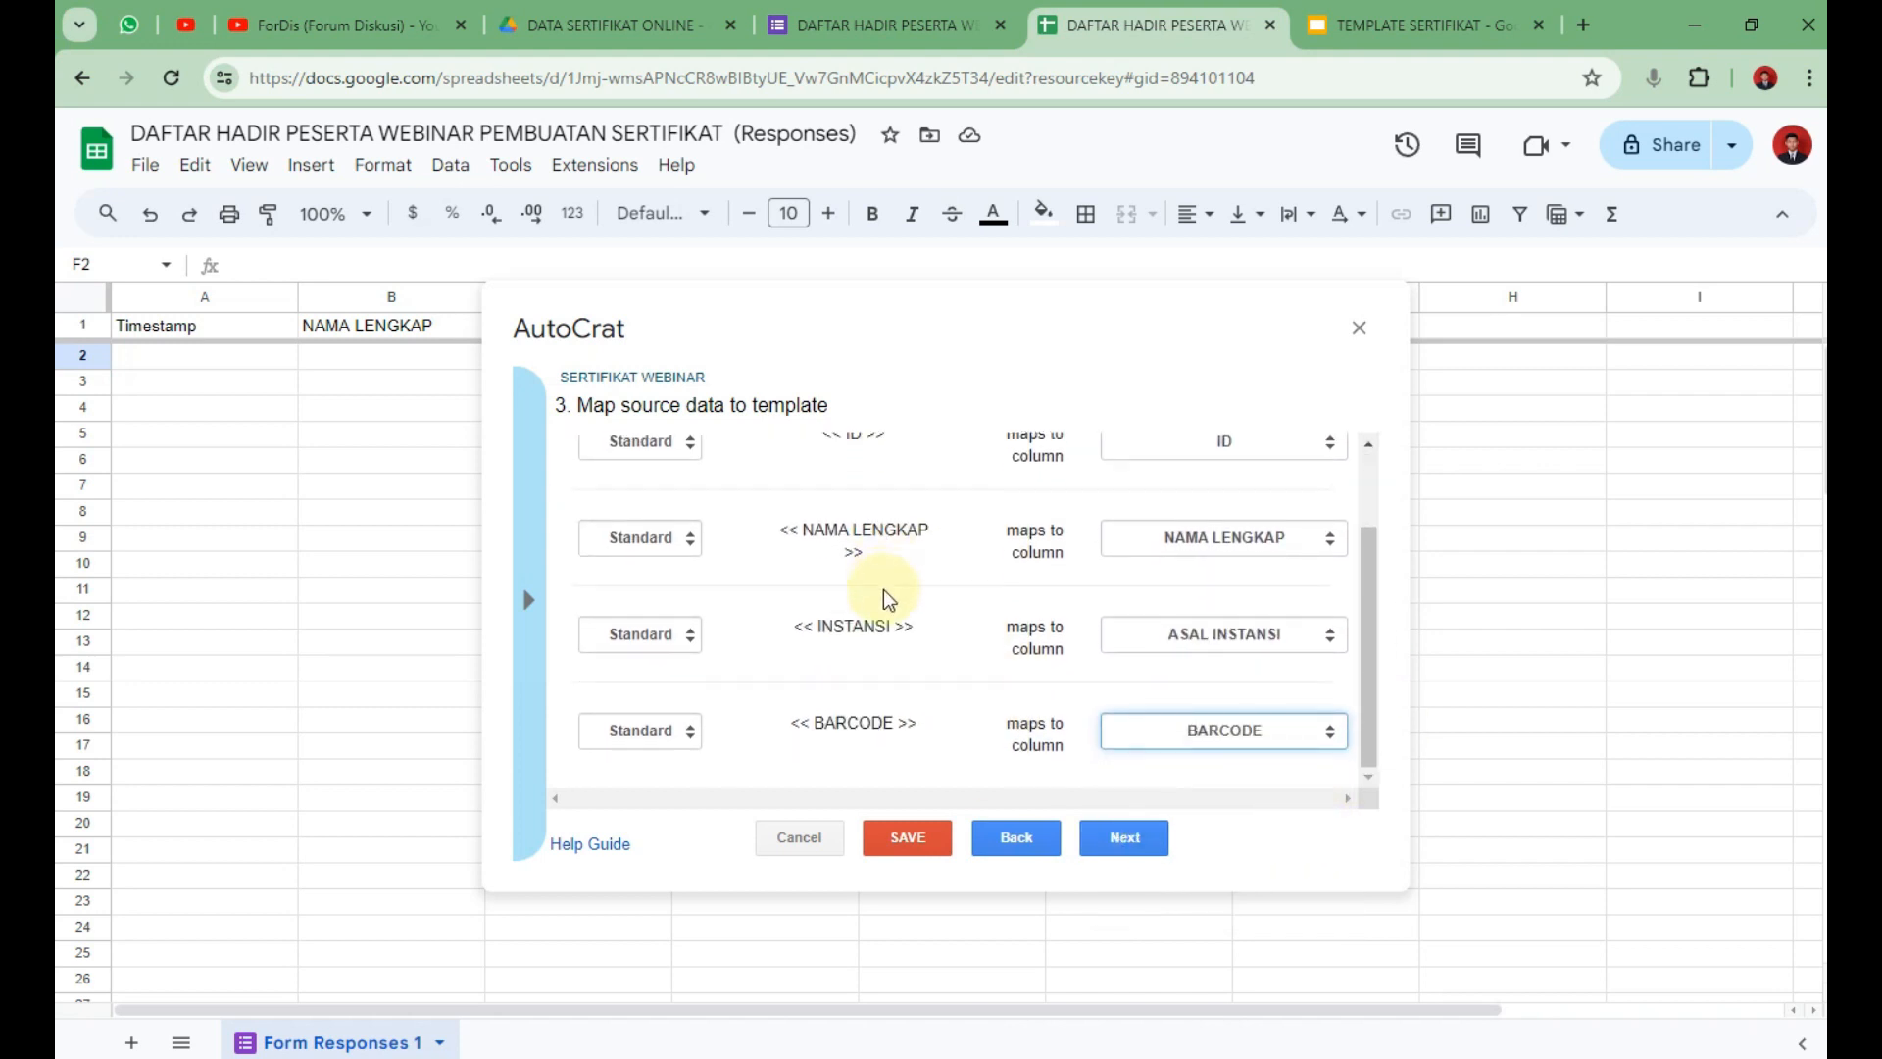
{"action": "left_click", "coordinate": [1119, 845]}
Set the output file name to E-SERTIFIKAT <<NAMA LENGKAP>>.
{"action": "left_click", "coordinate": [697, 490]}
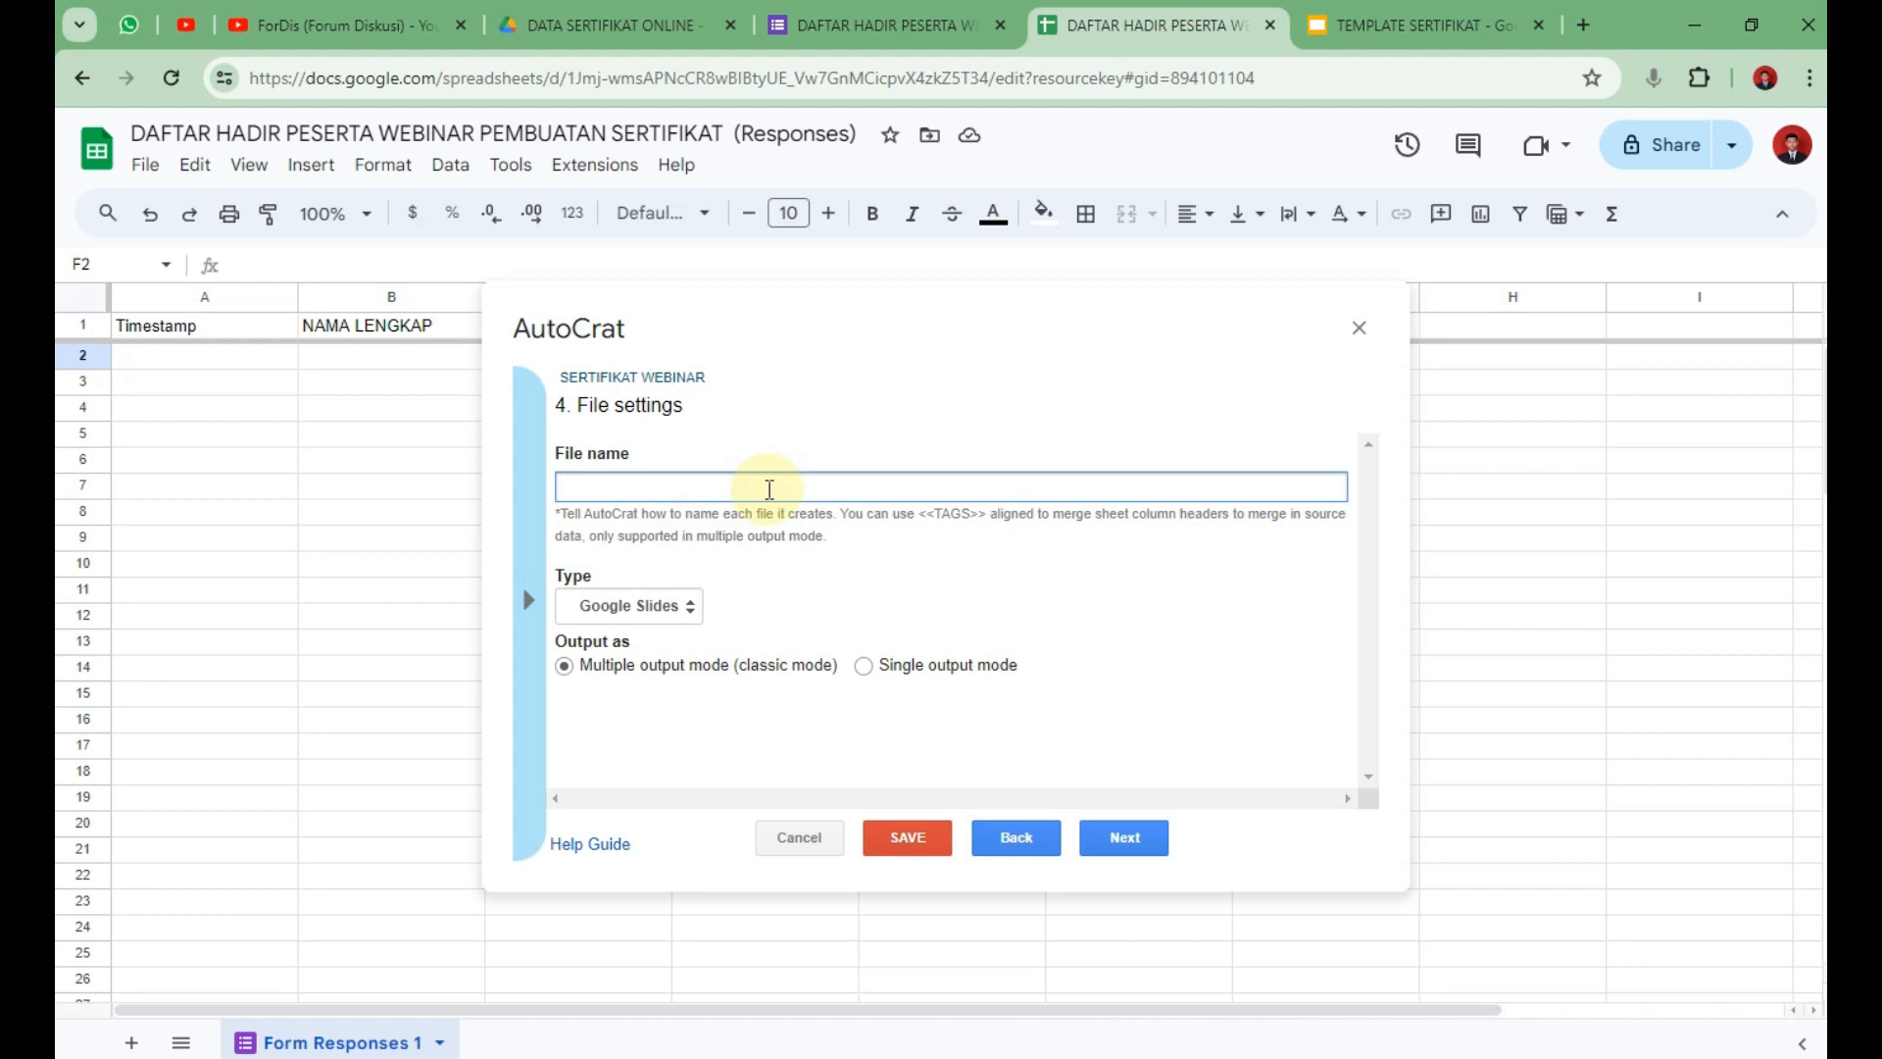
{"action": "type", "text": "E-S"}
{"action": "type", "text": "ERTIFIKAT <<NAMA LENGKAP>>"}
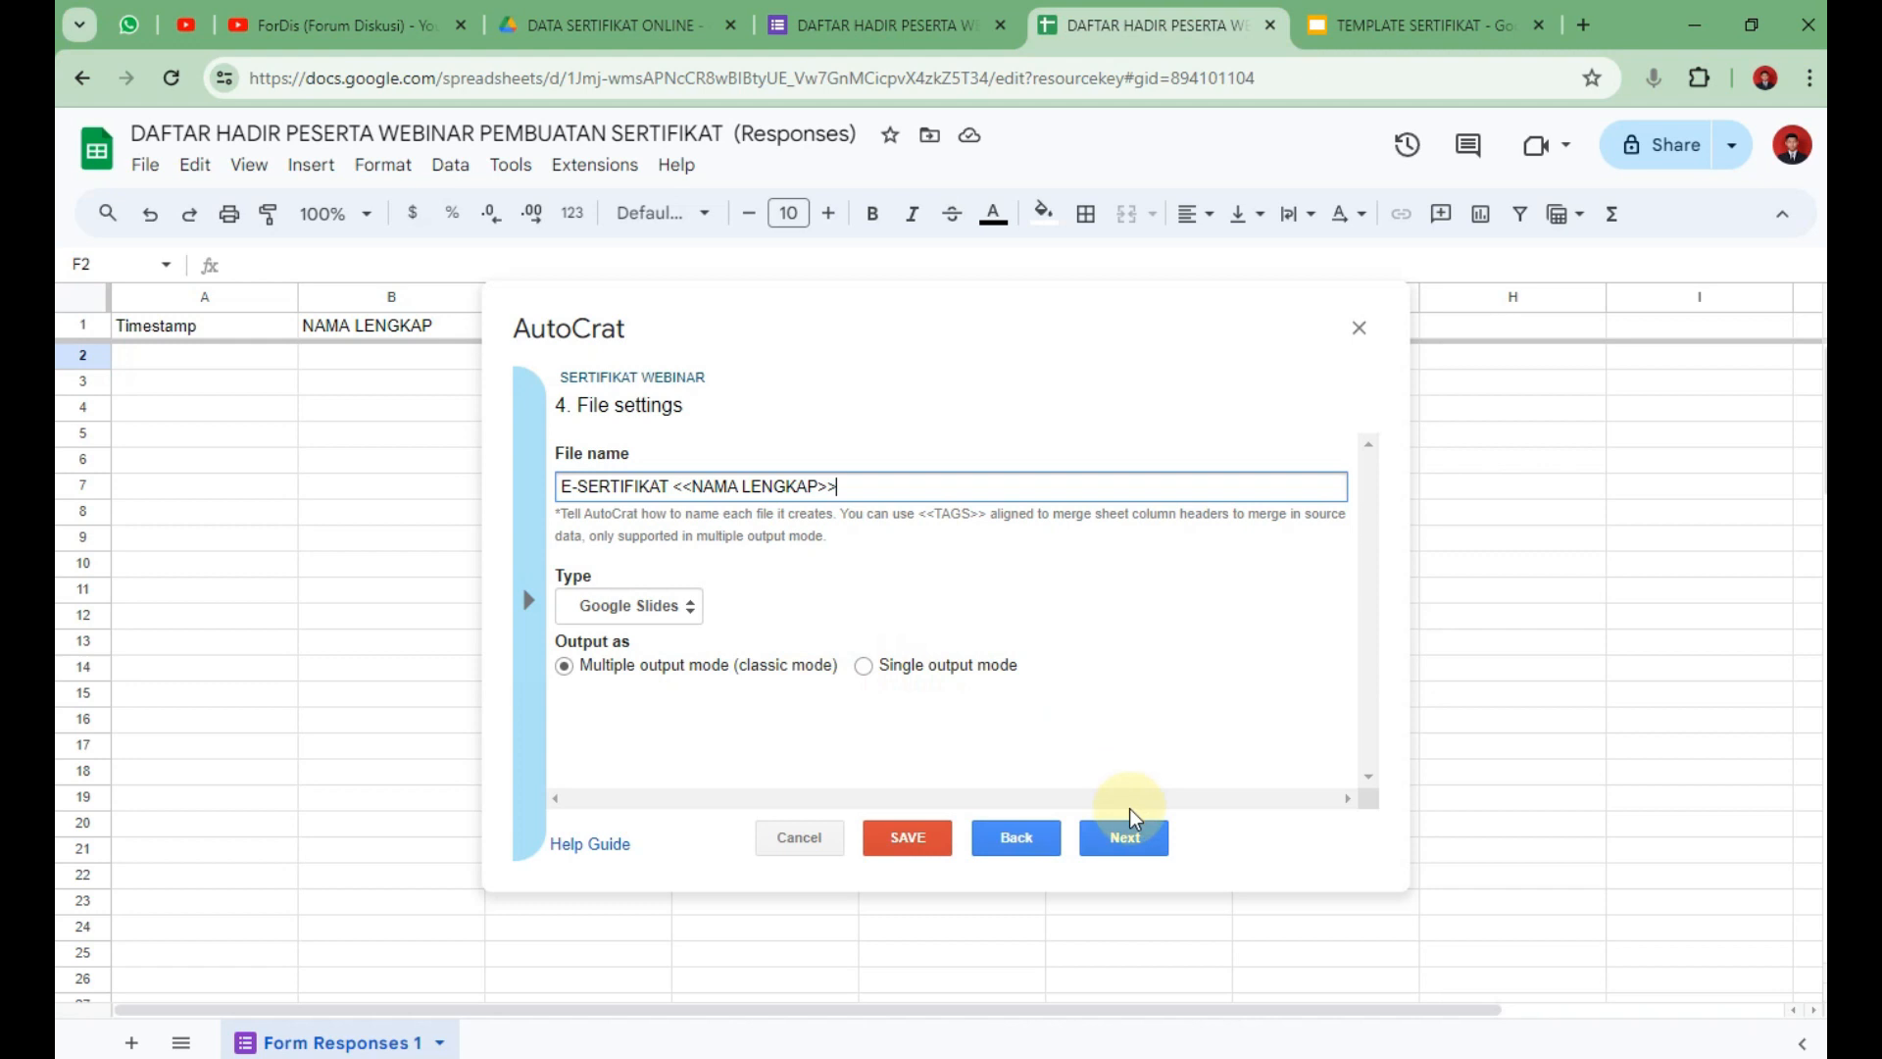
{"action": "left_click", "coordinate": [1127, 838]}
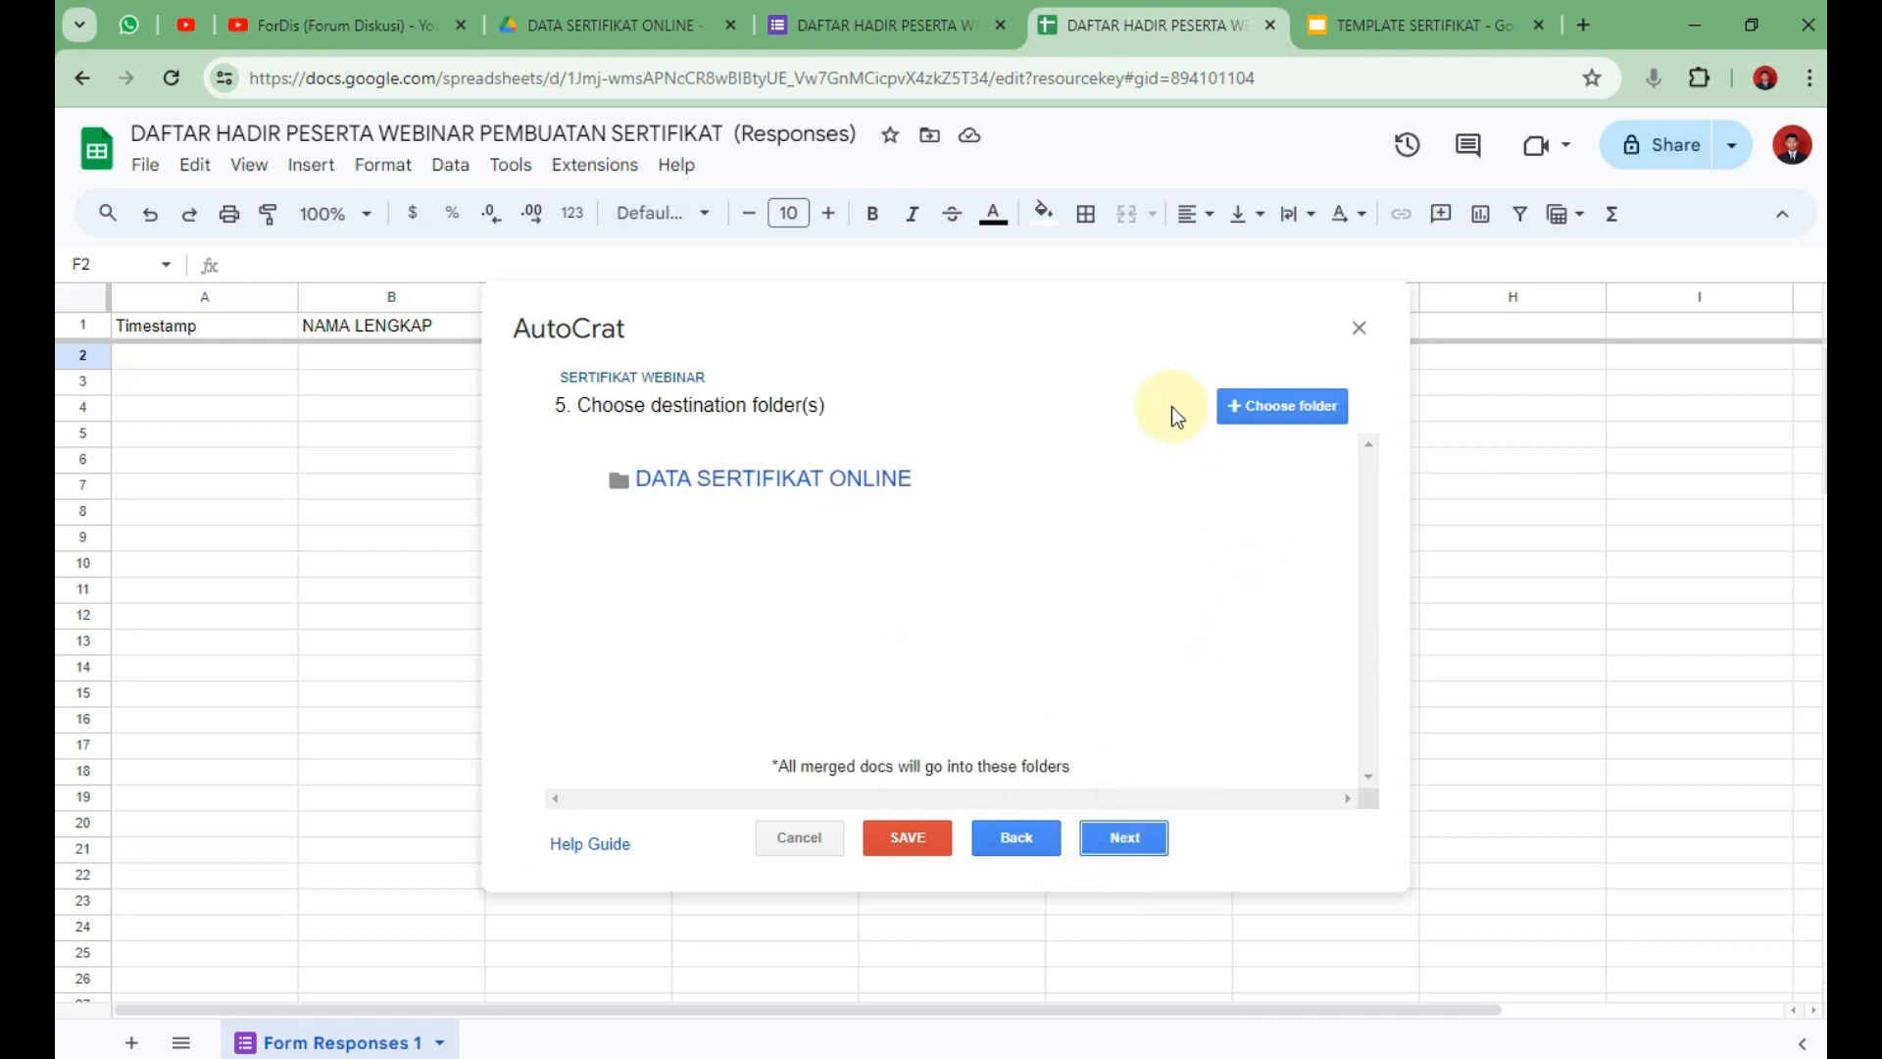
Keep DATA SERTIFIKAT ONLINE as destination and skip the folder-reference and merge-condition steps.
{"action": "left_click", "coordinate": [1129, 839]}
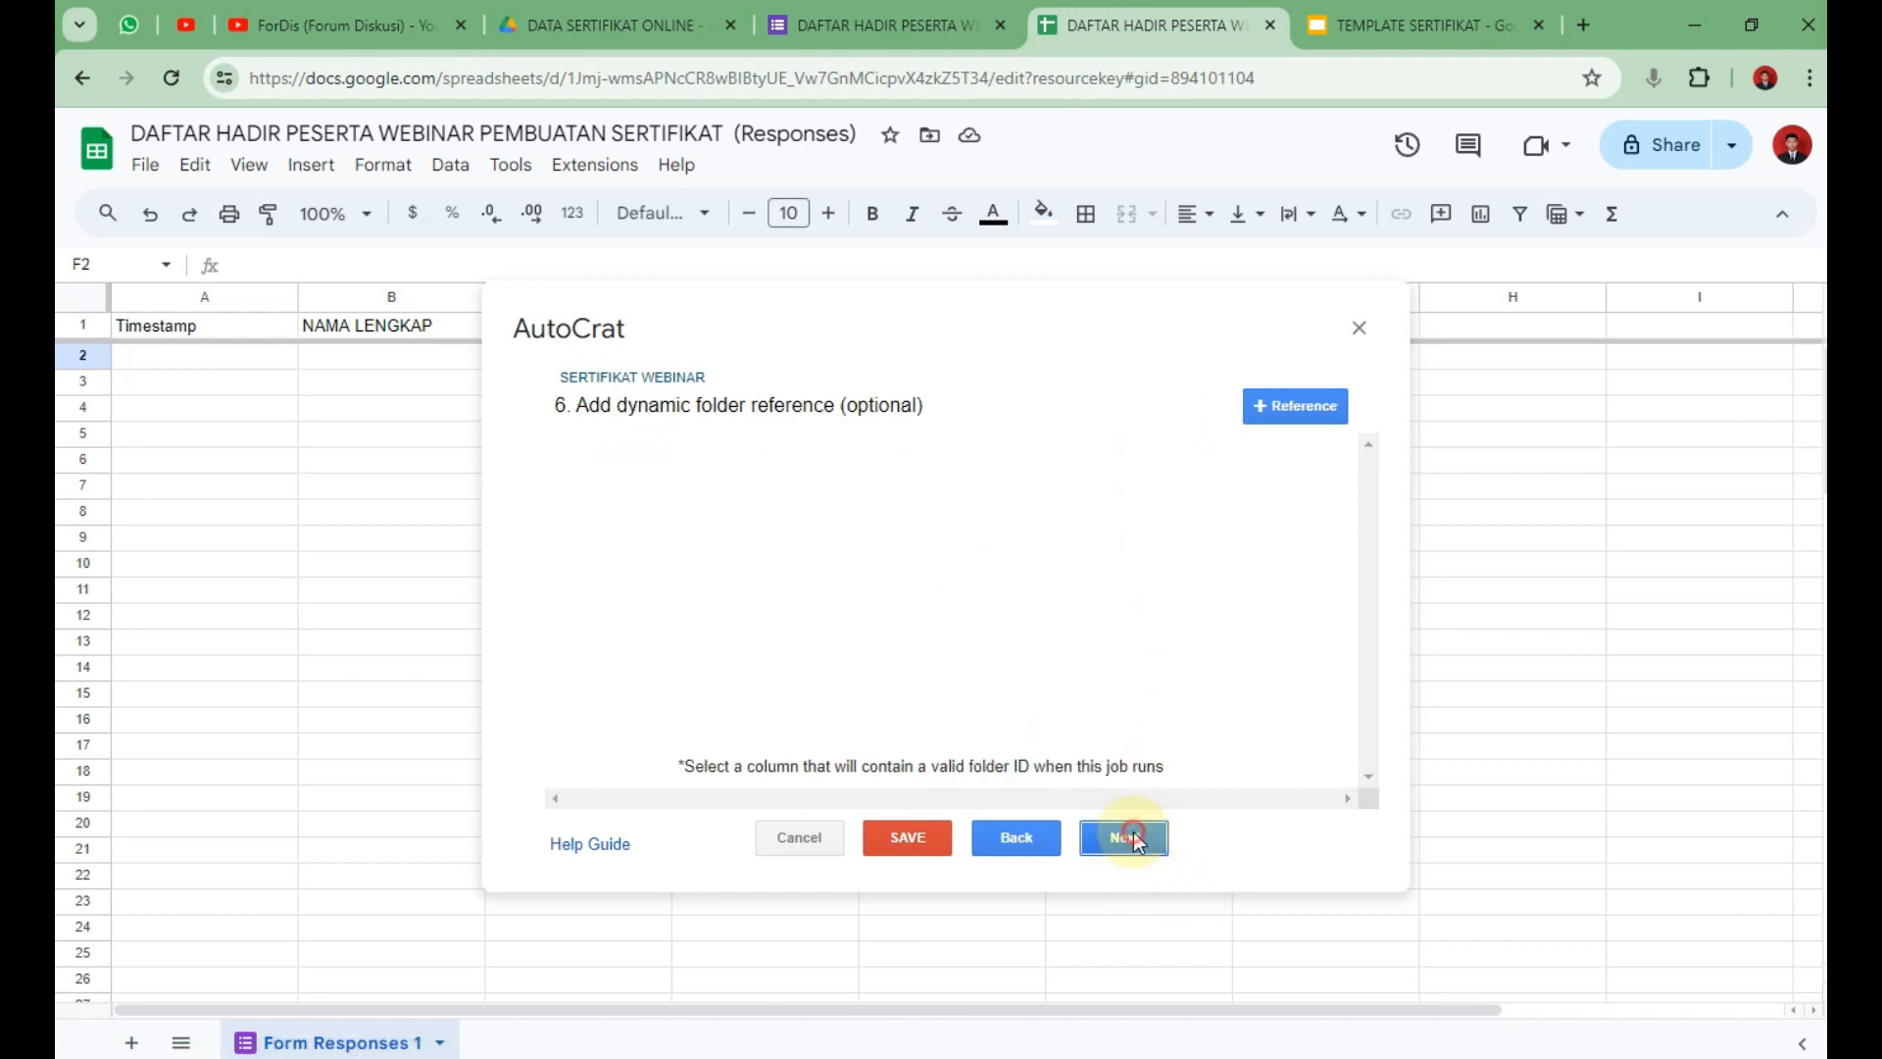
{"action": "left_click", "coordinate": [1120, 840]}
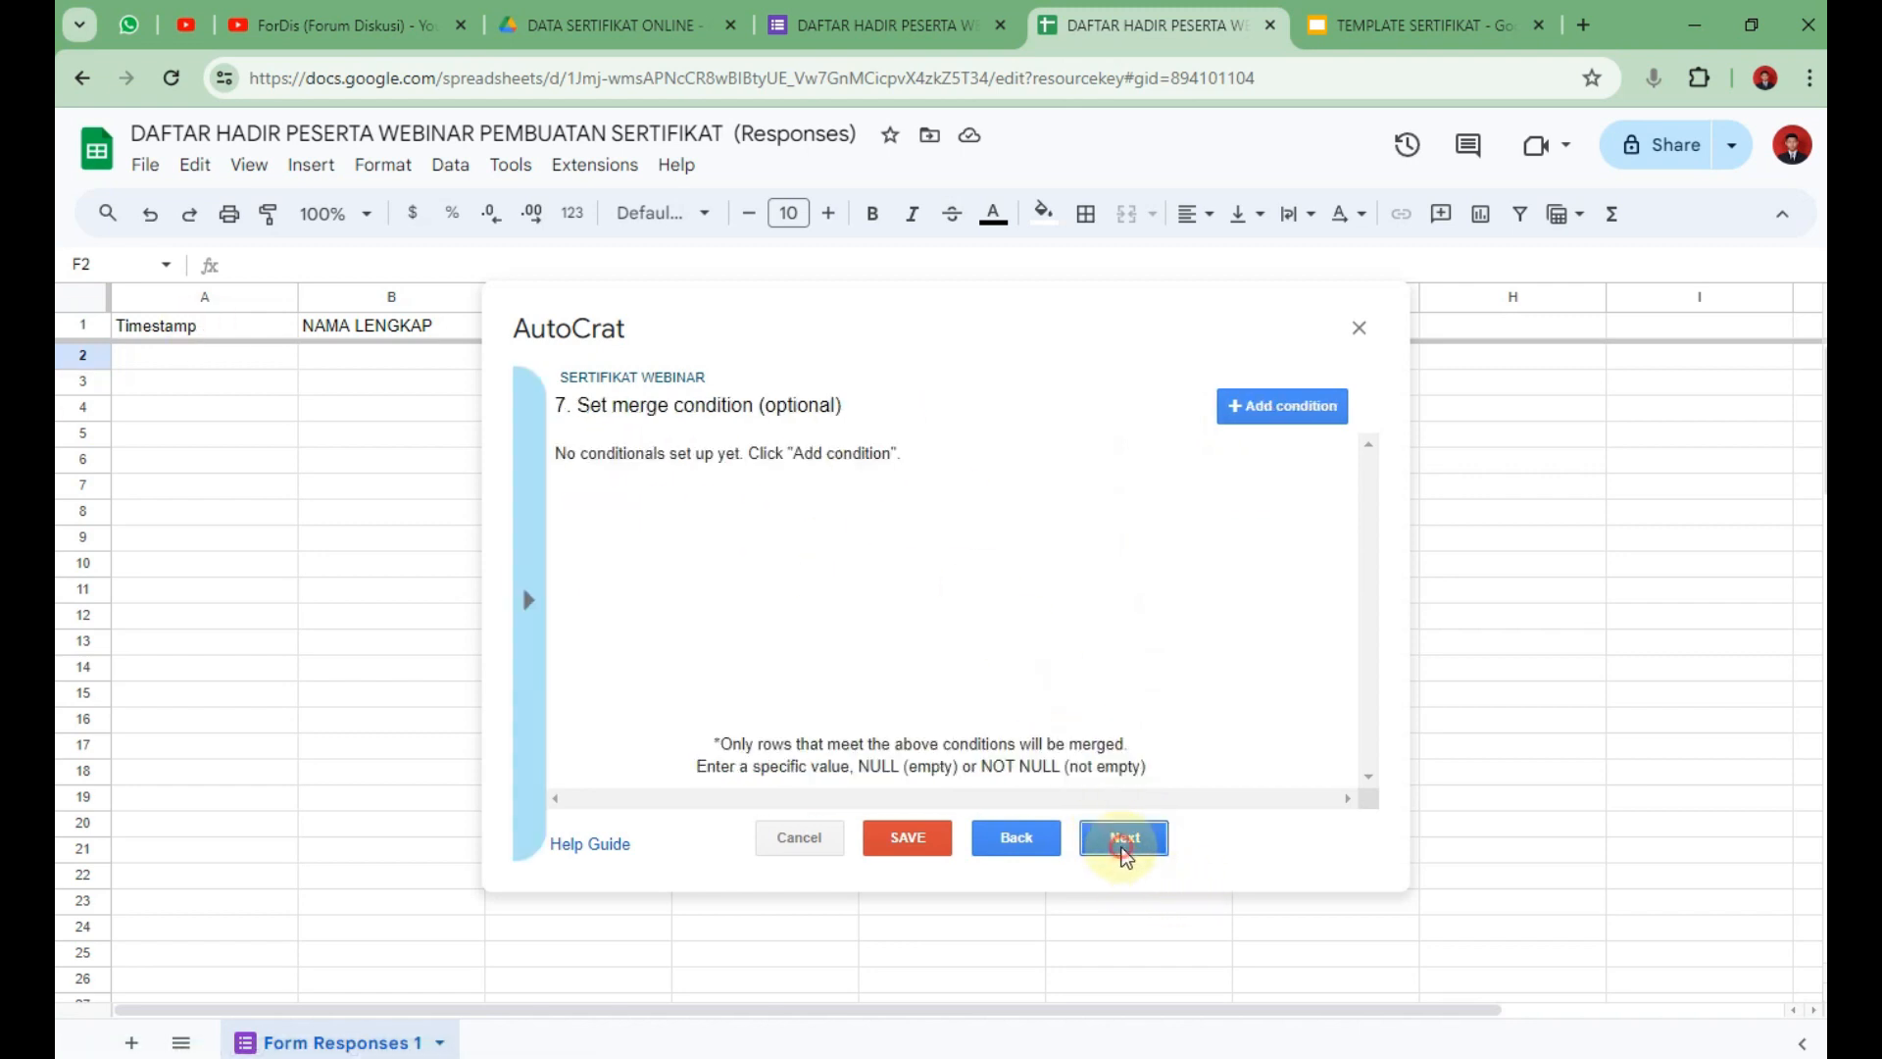
{"action": "left_click", "coordinate": [1126, 841]}
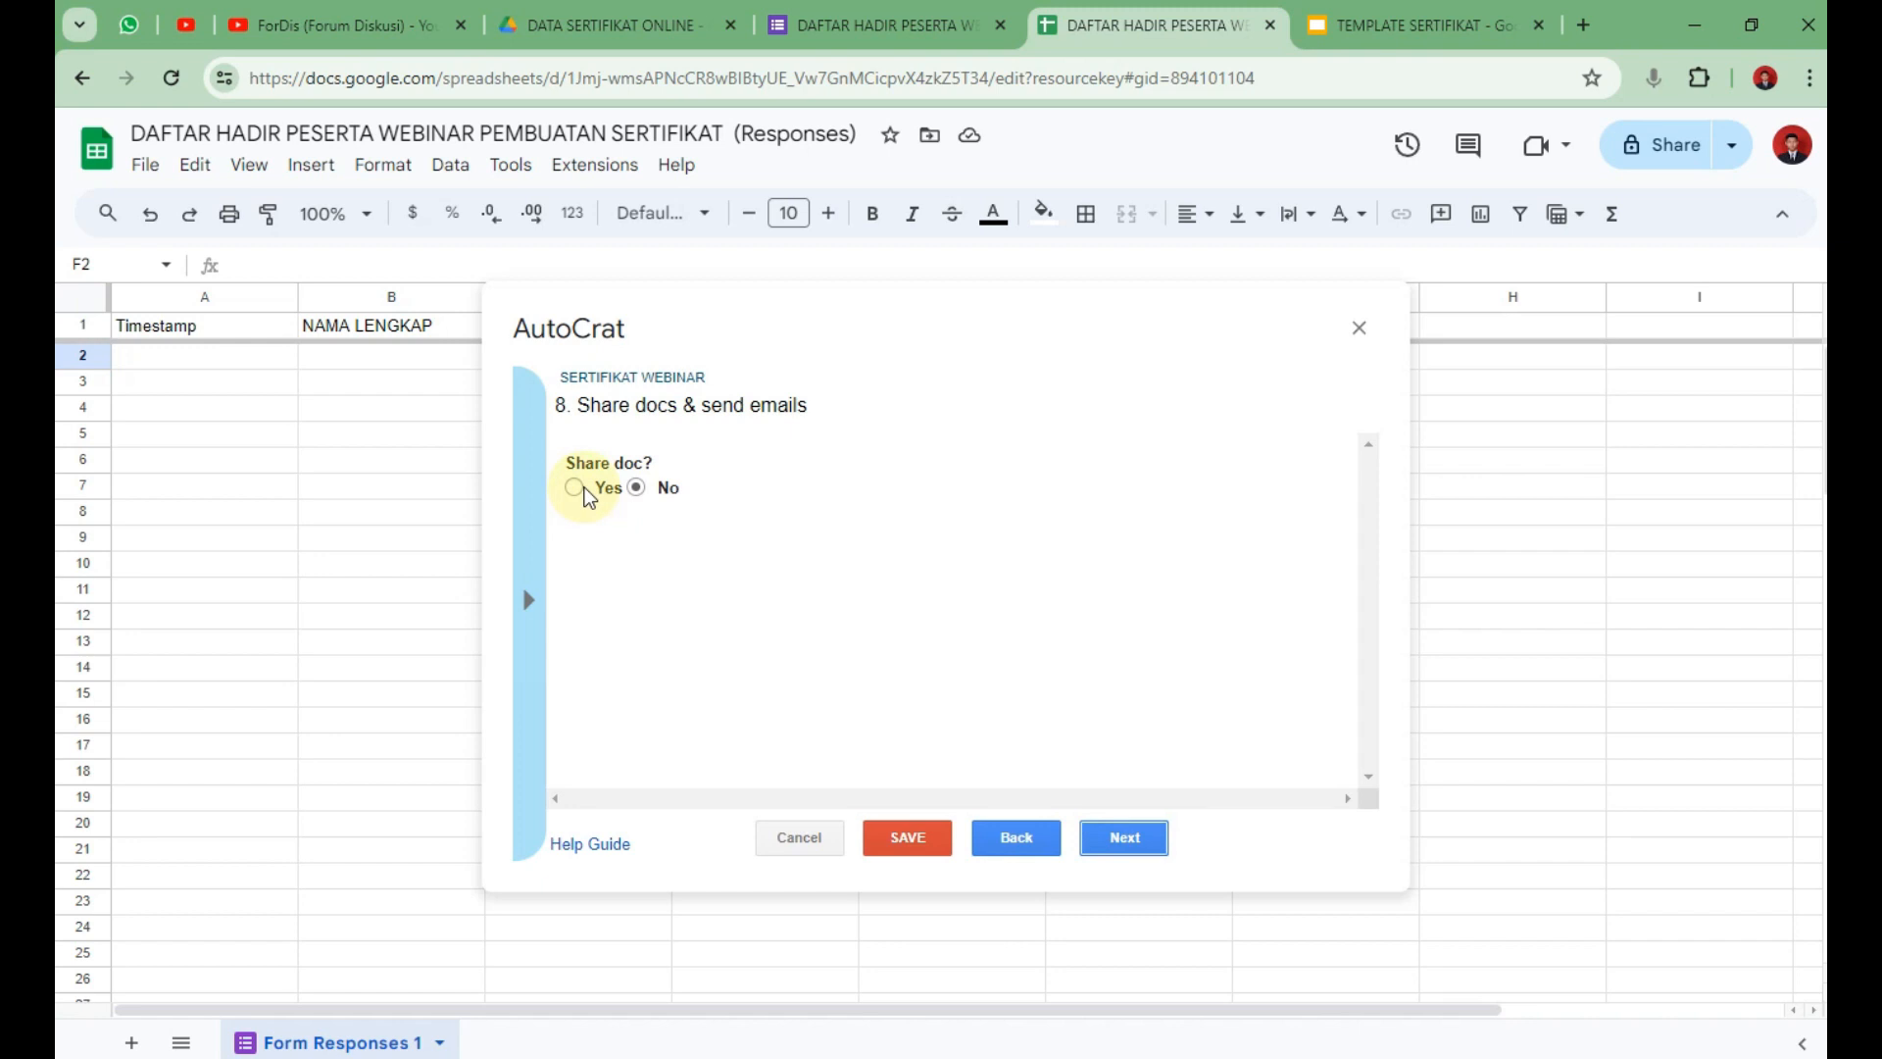
Turn on document sharing and share each certificate as a PDF.
{"action": "left_click", "coordinate": [574, 487]}
{"action": "left_click", "coordinate": [860, 556]}
{"action": "left_click", "coordinate": [874, 674]}
{"action": "scroll", "coordinate": [784, 480], "scroll_direction": "down", "scroll_amount": 4}
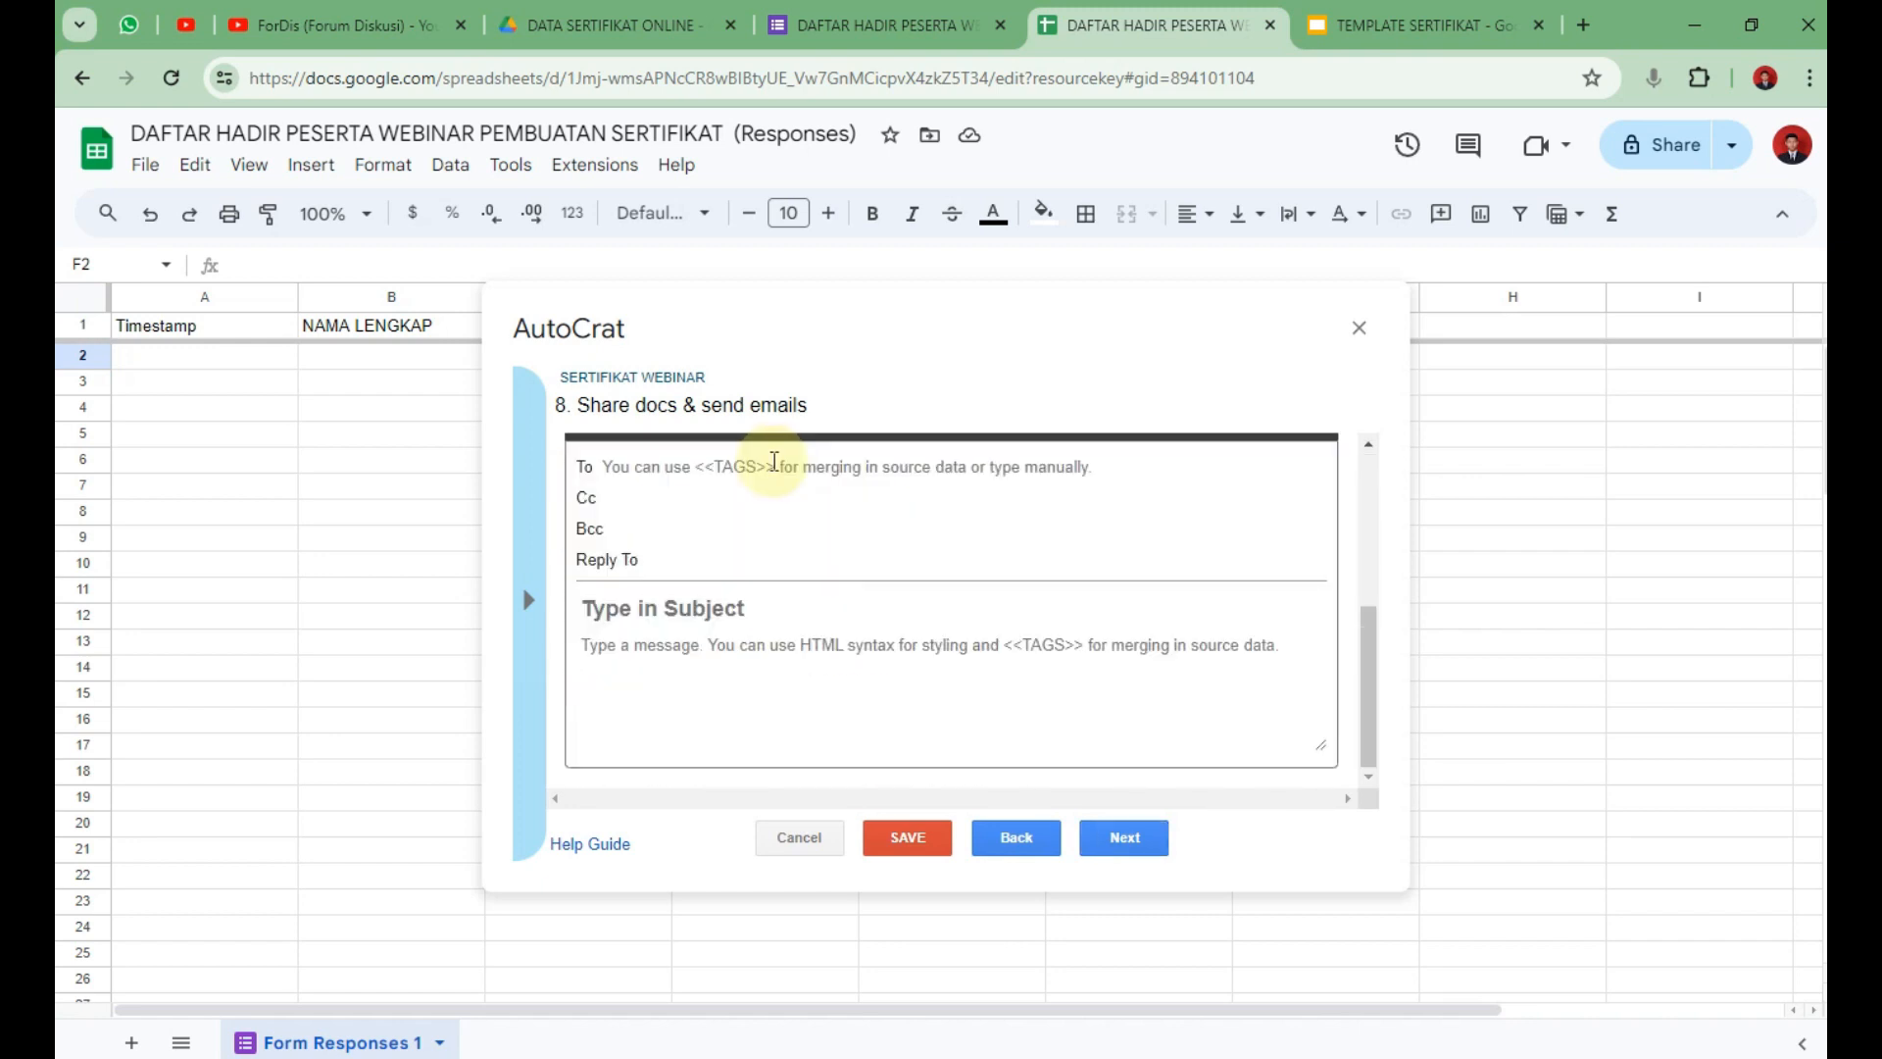
Set the email recipient to each row's EMAIL address using a pasted column tag.
{"action": "left_click", "coordinate": [774, 466]}
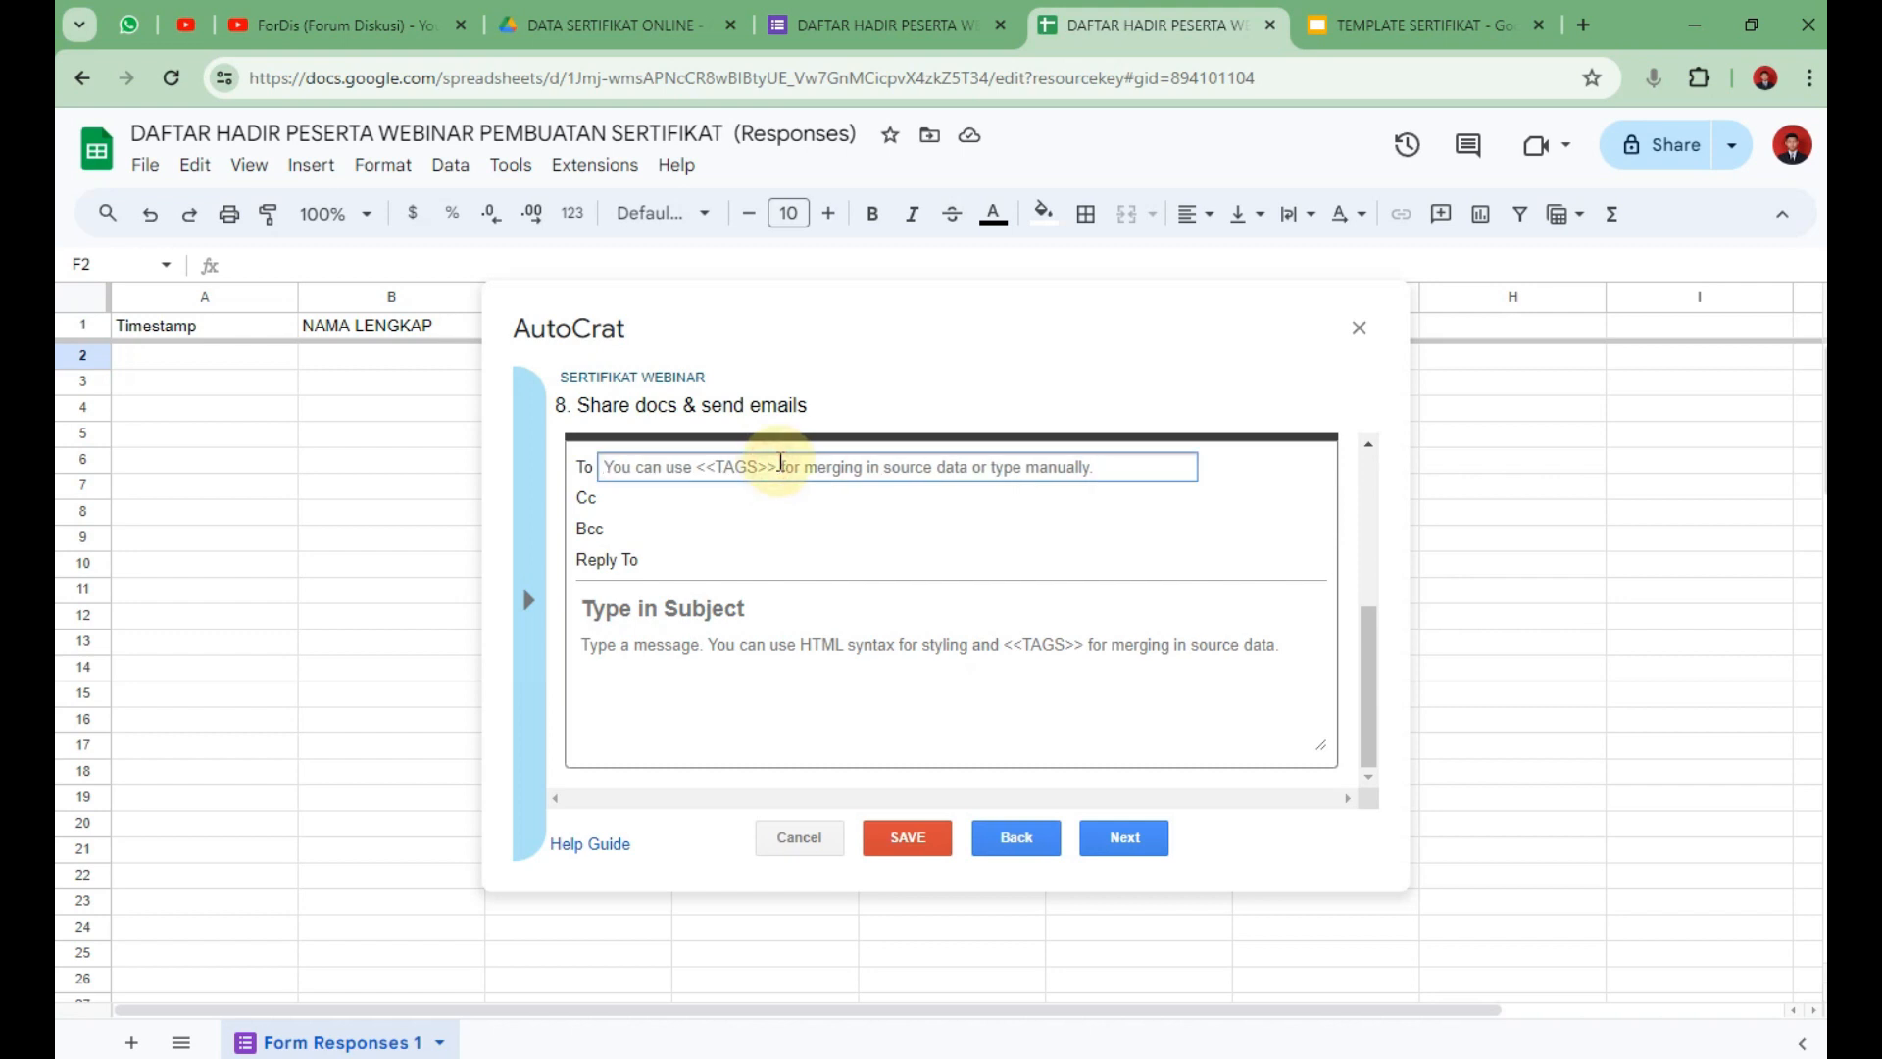
{"action": "type", "text": "<<EMAIL>"}
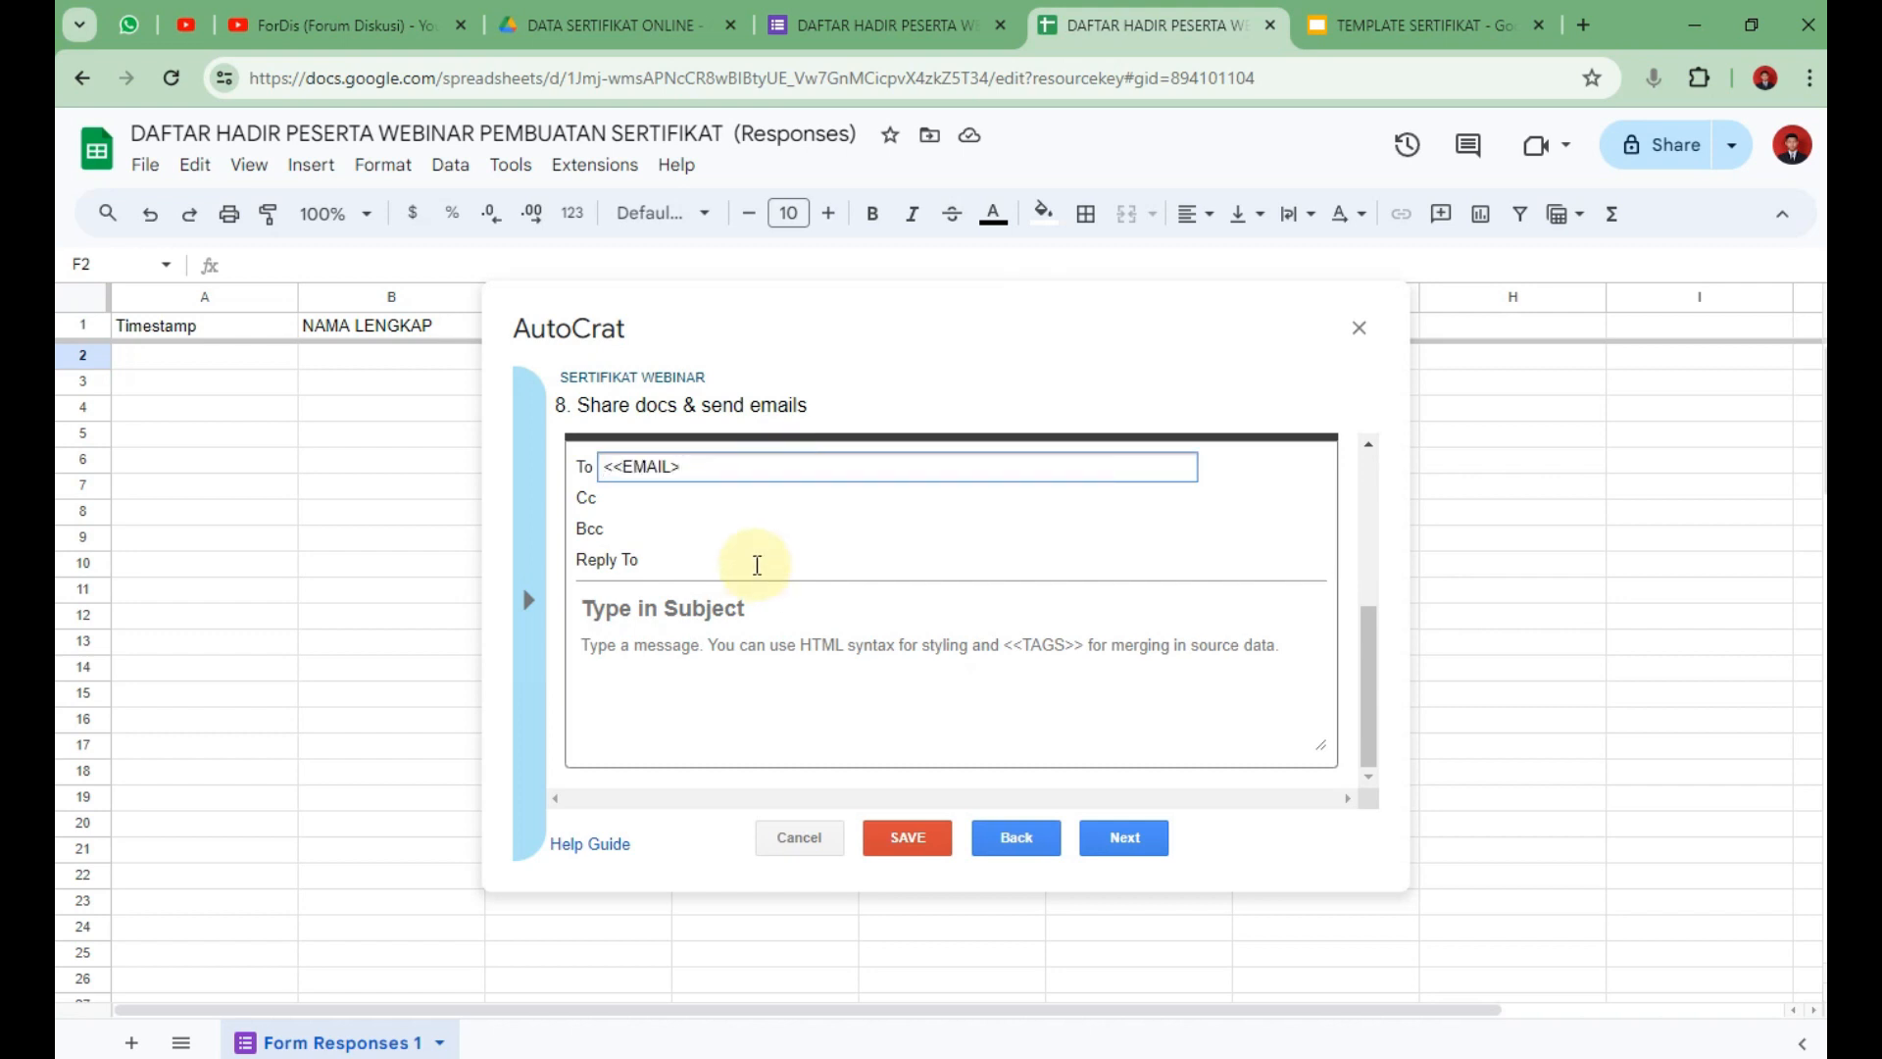
{"action": "left_click", "coordinate": [809, 609]}
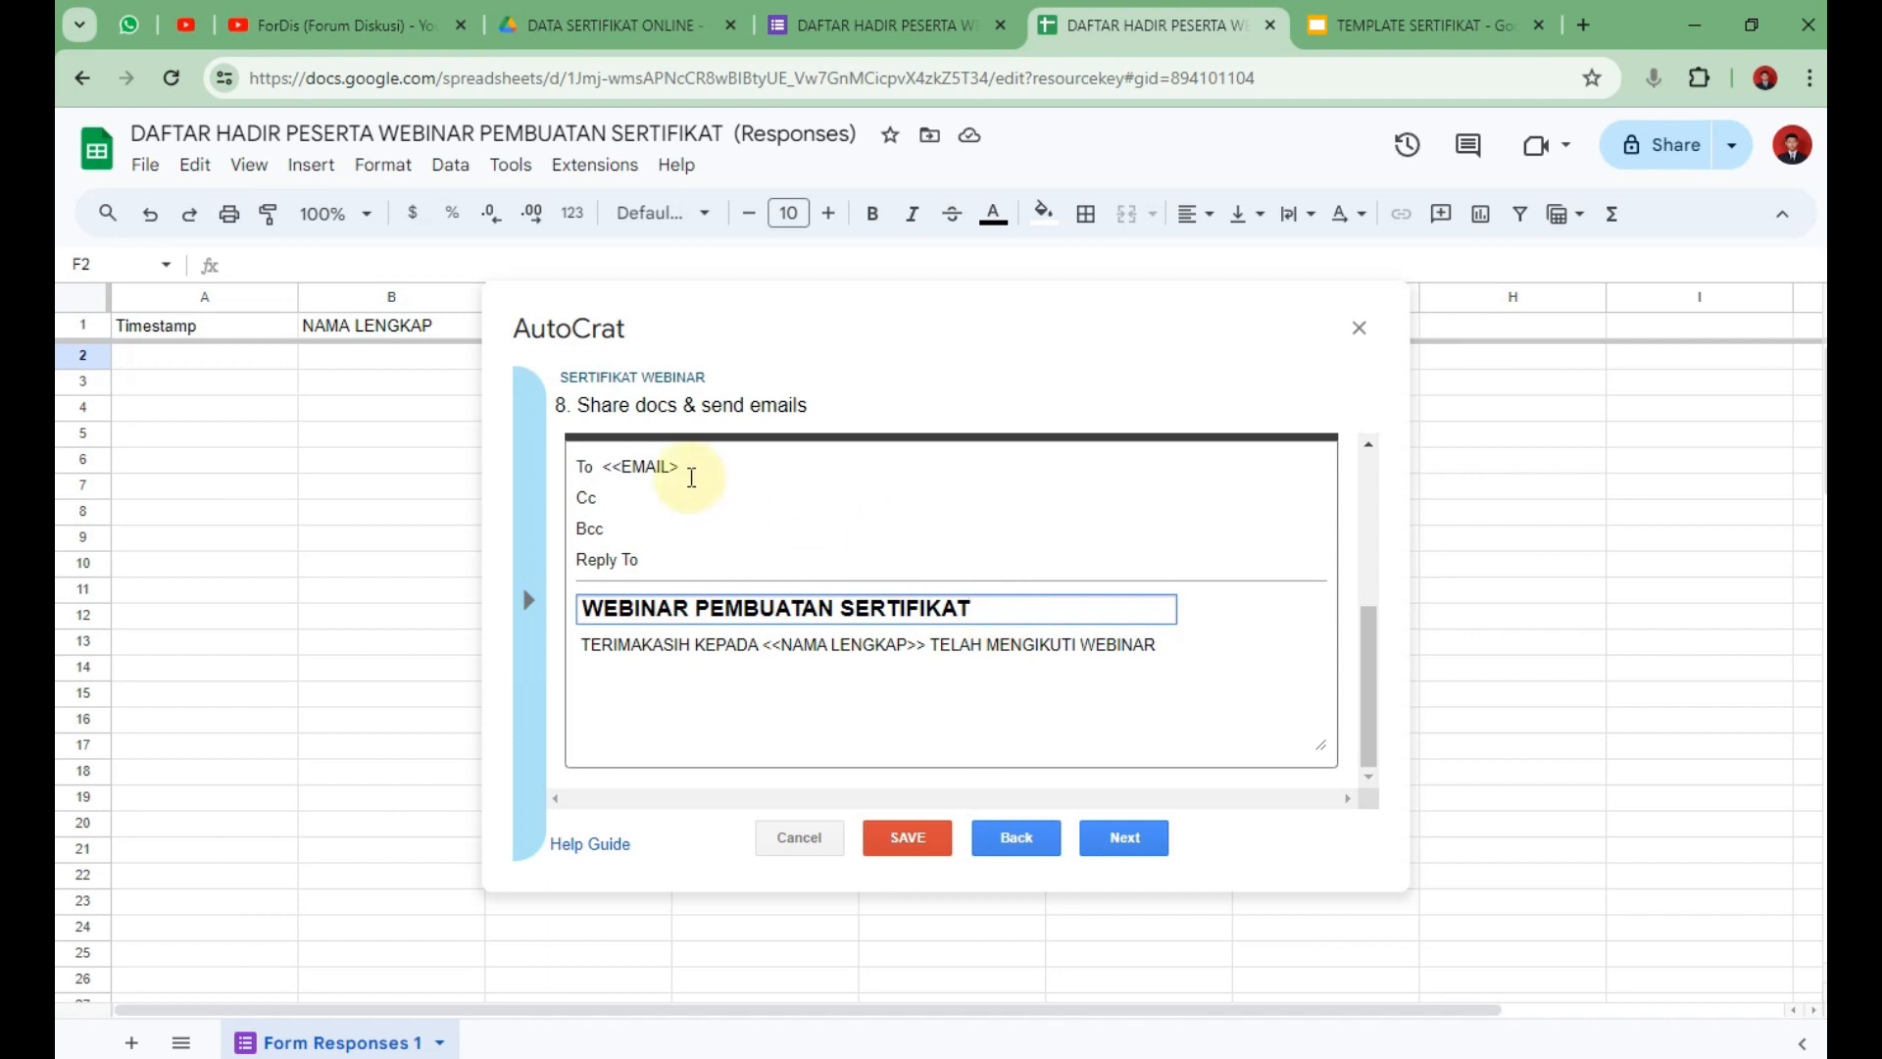
{"action": "left_click", "coordinate": [719, 464]}
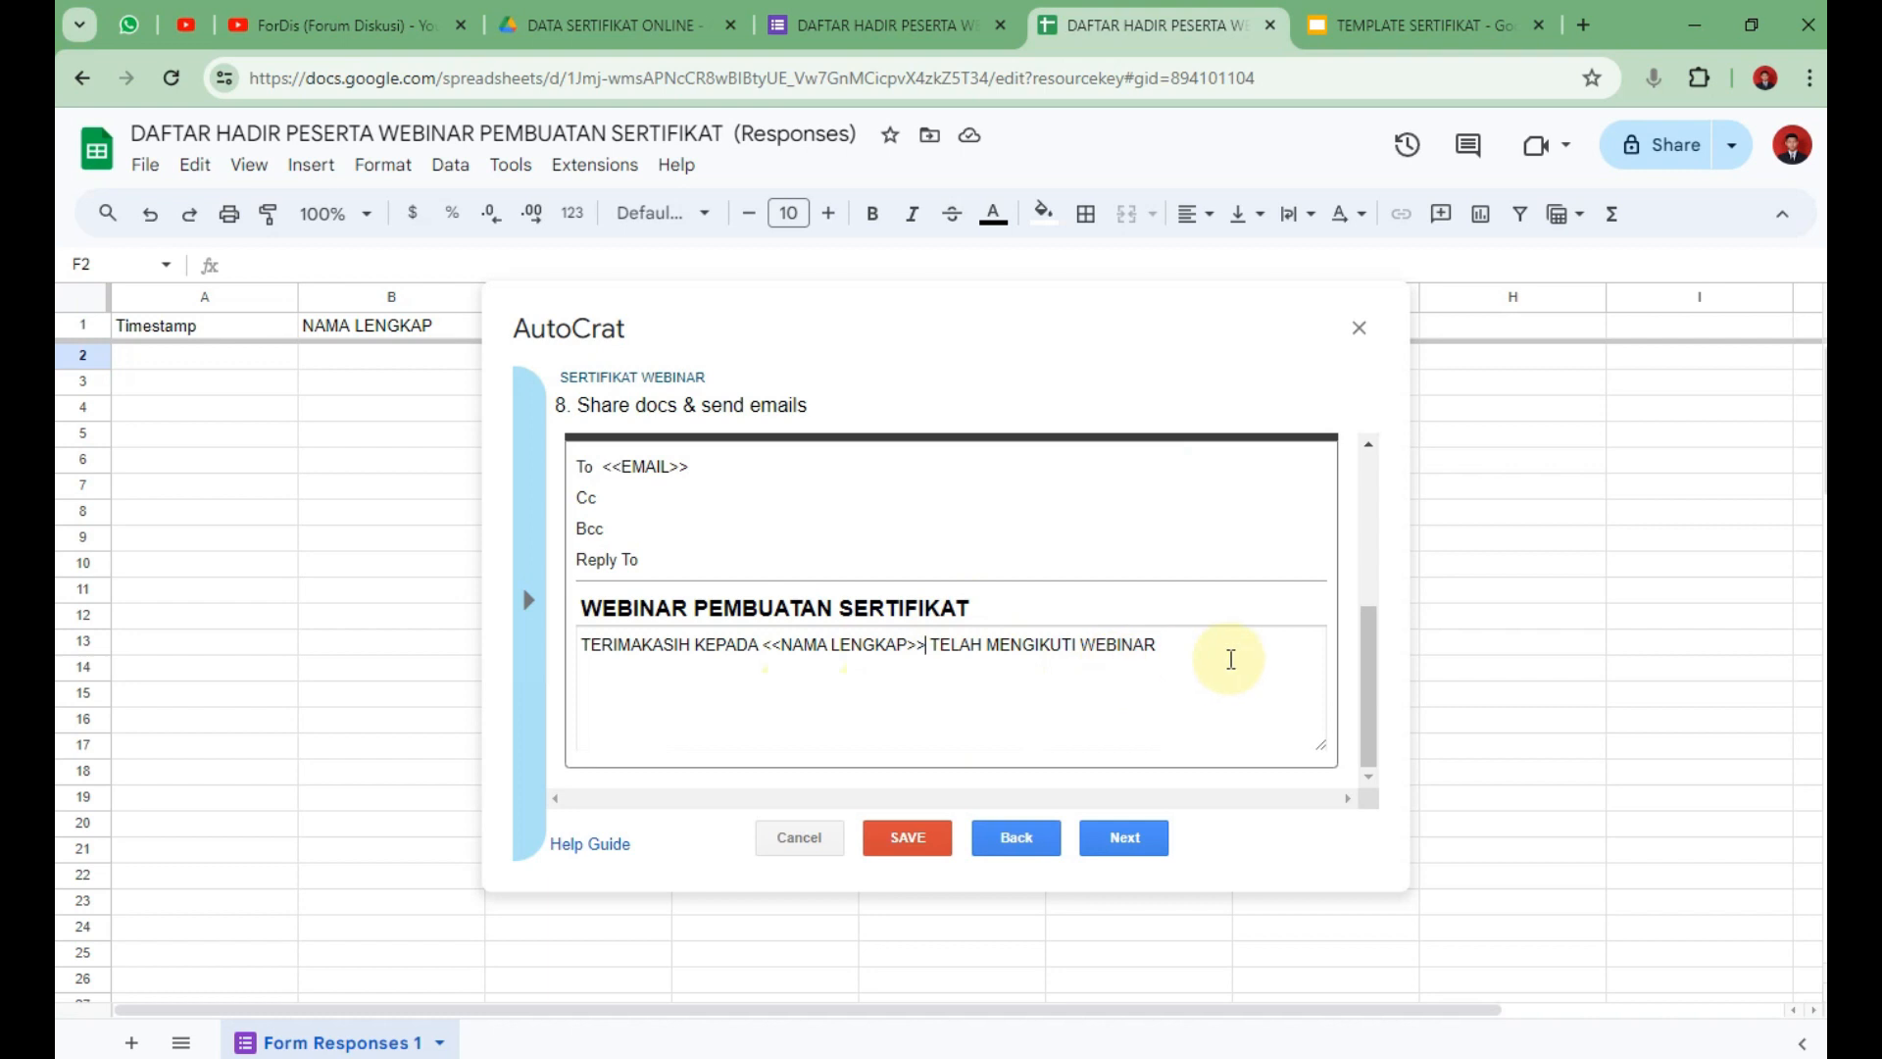
{"action": "scroll", "coordinate": [774, 647], "scroll_direction": "up", "scroll_amount": 3}
{"action": "scroll", "coordinate": [811, 768], "scroll_direction": "down", "scroll_amount": 2}
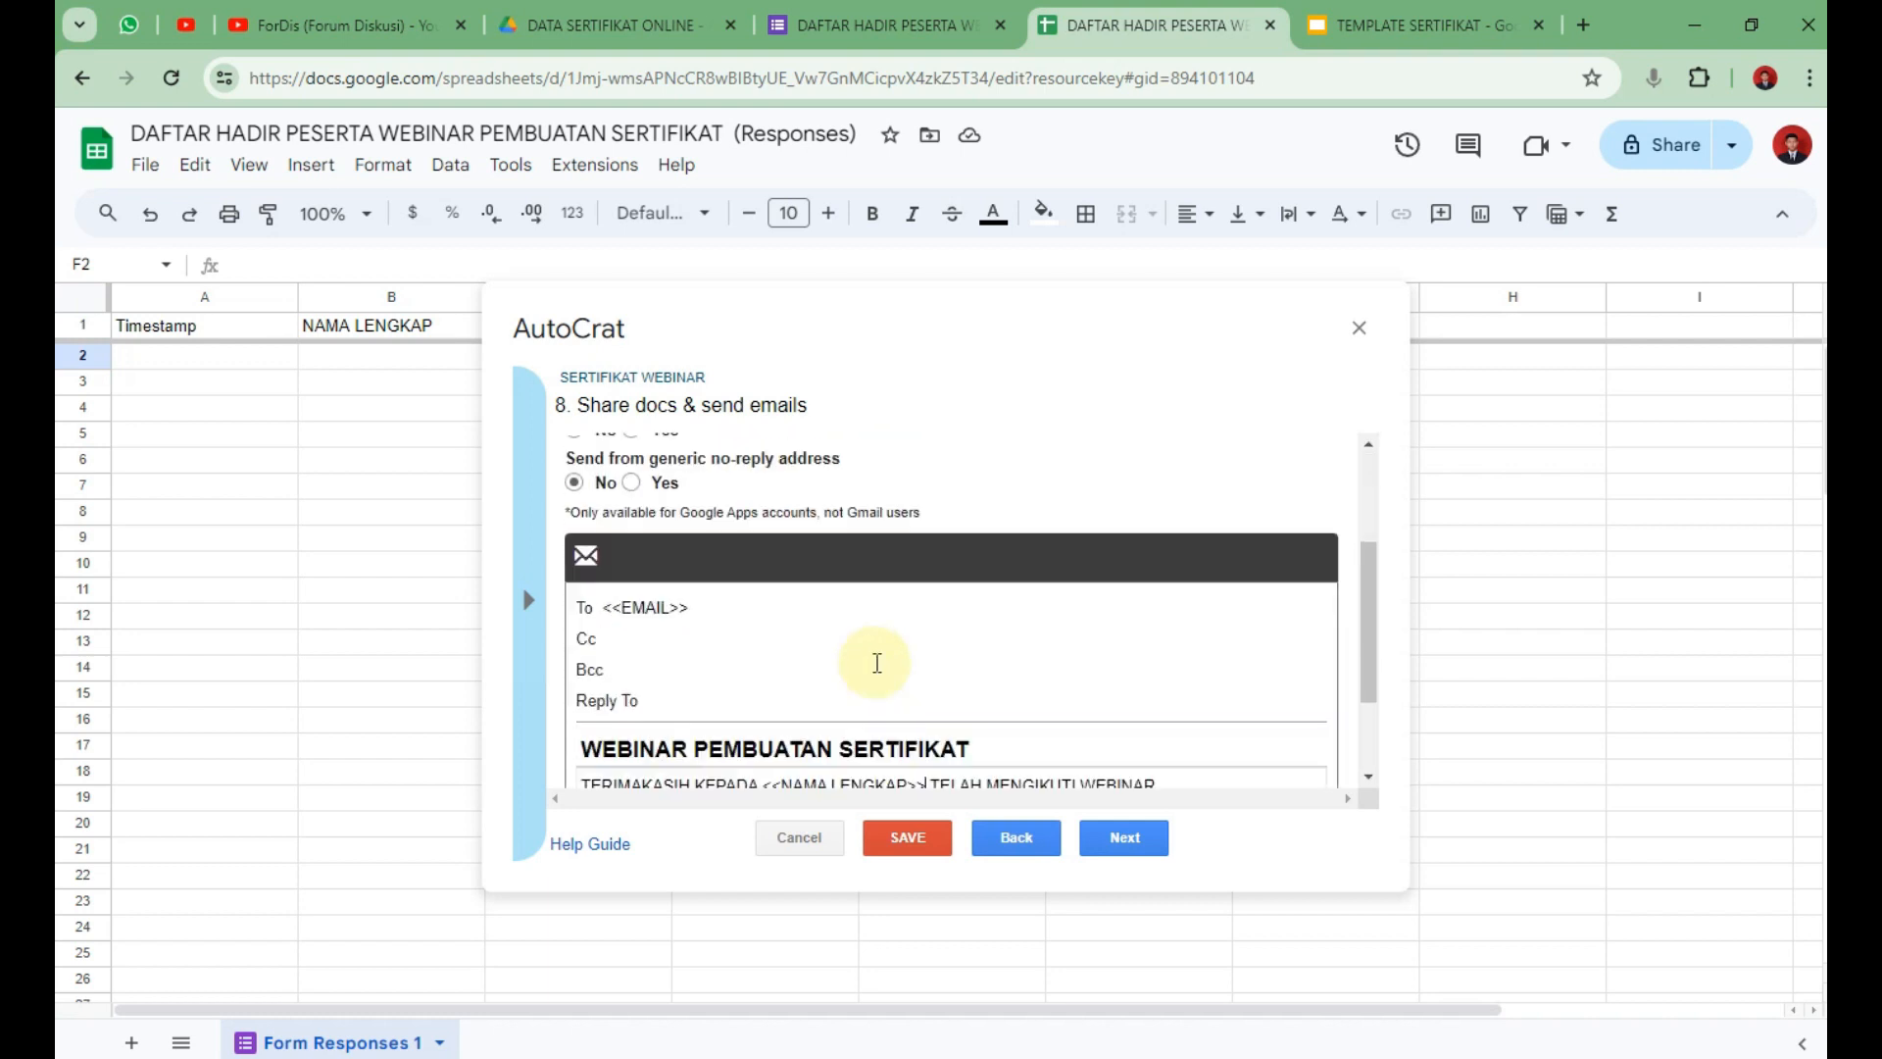
{"action": "scroll", "coordinate": [878, 662], "scroll_direction": "down", "scroll_amount": 2}
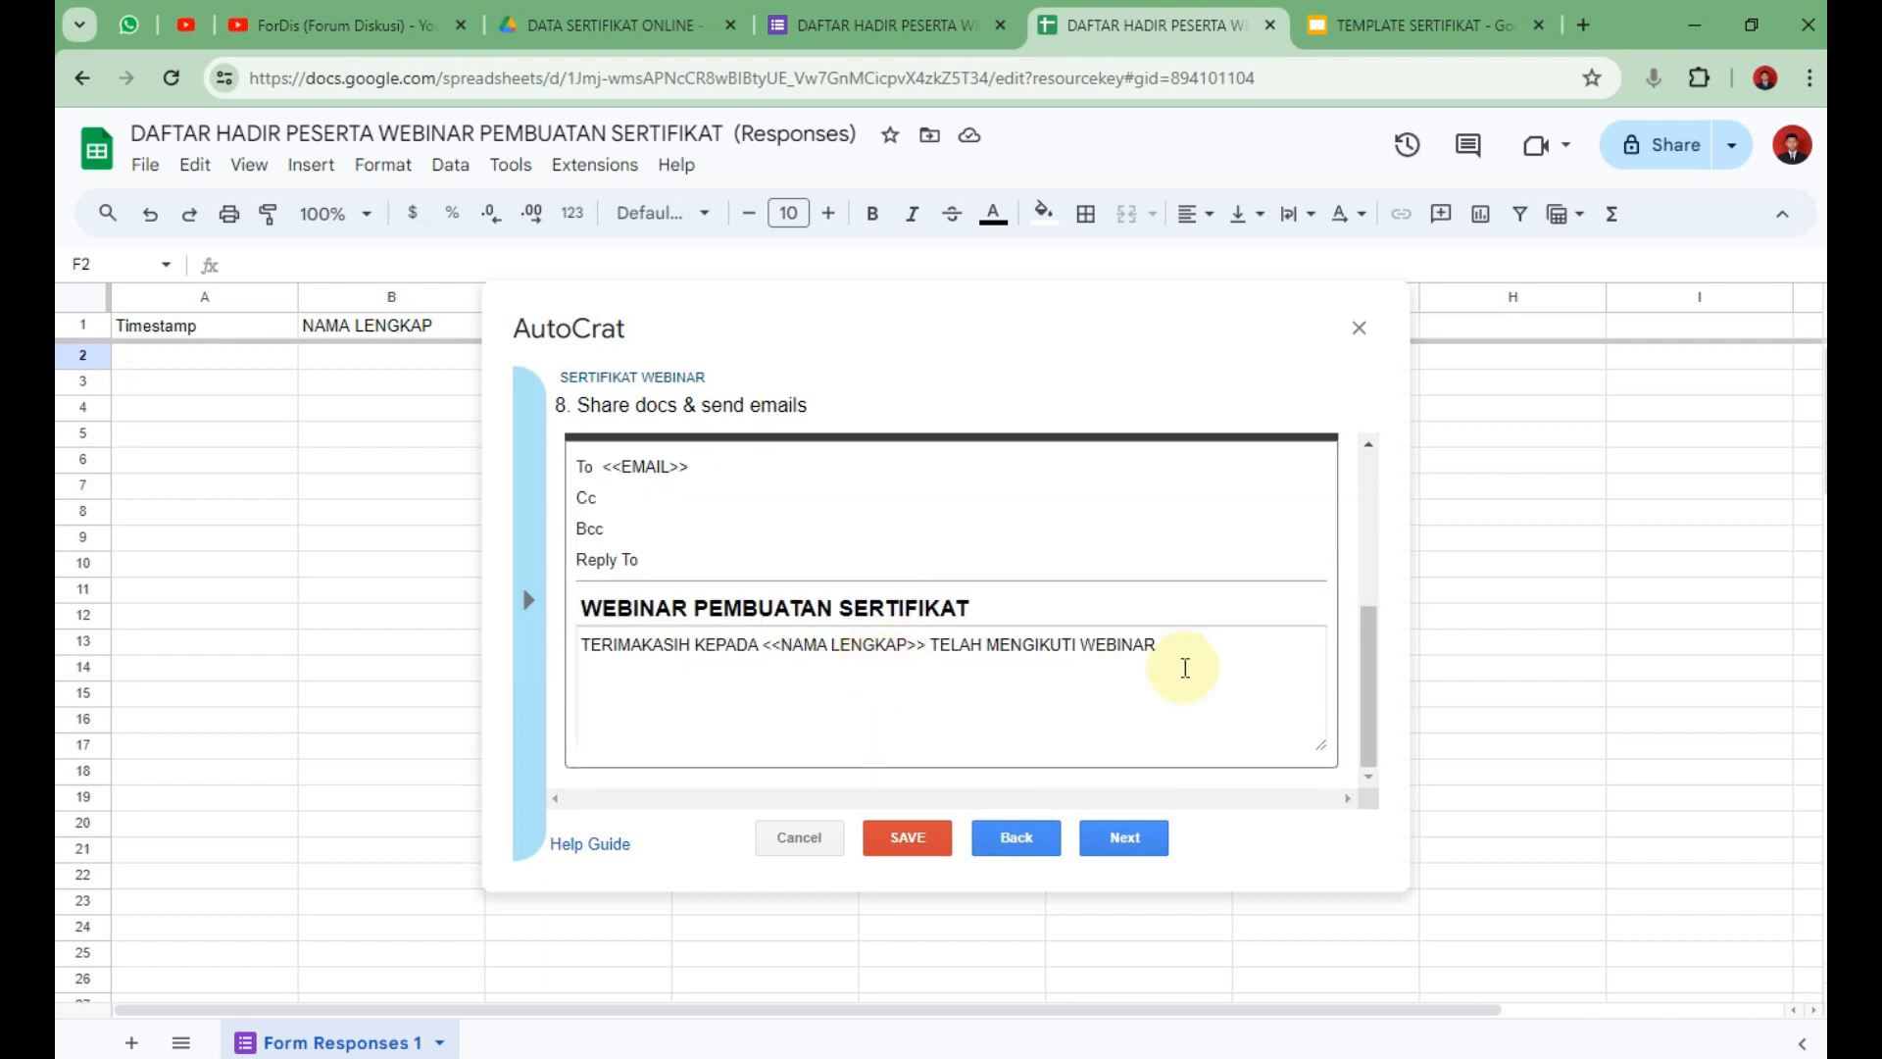
{"action": "left_click", "coordinate": [1142, 839]}
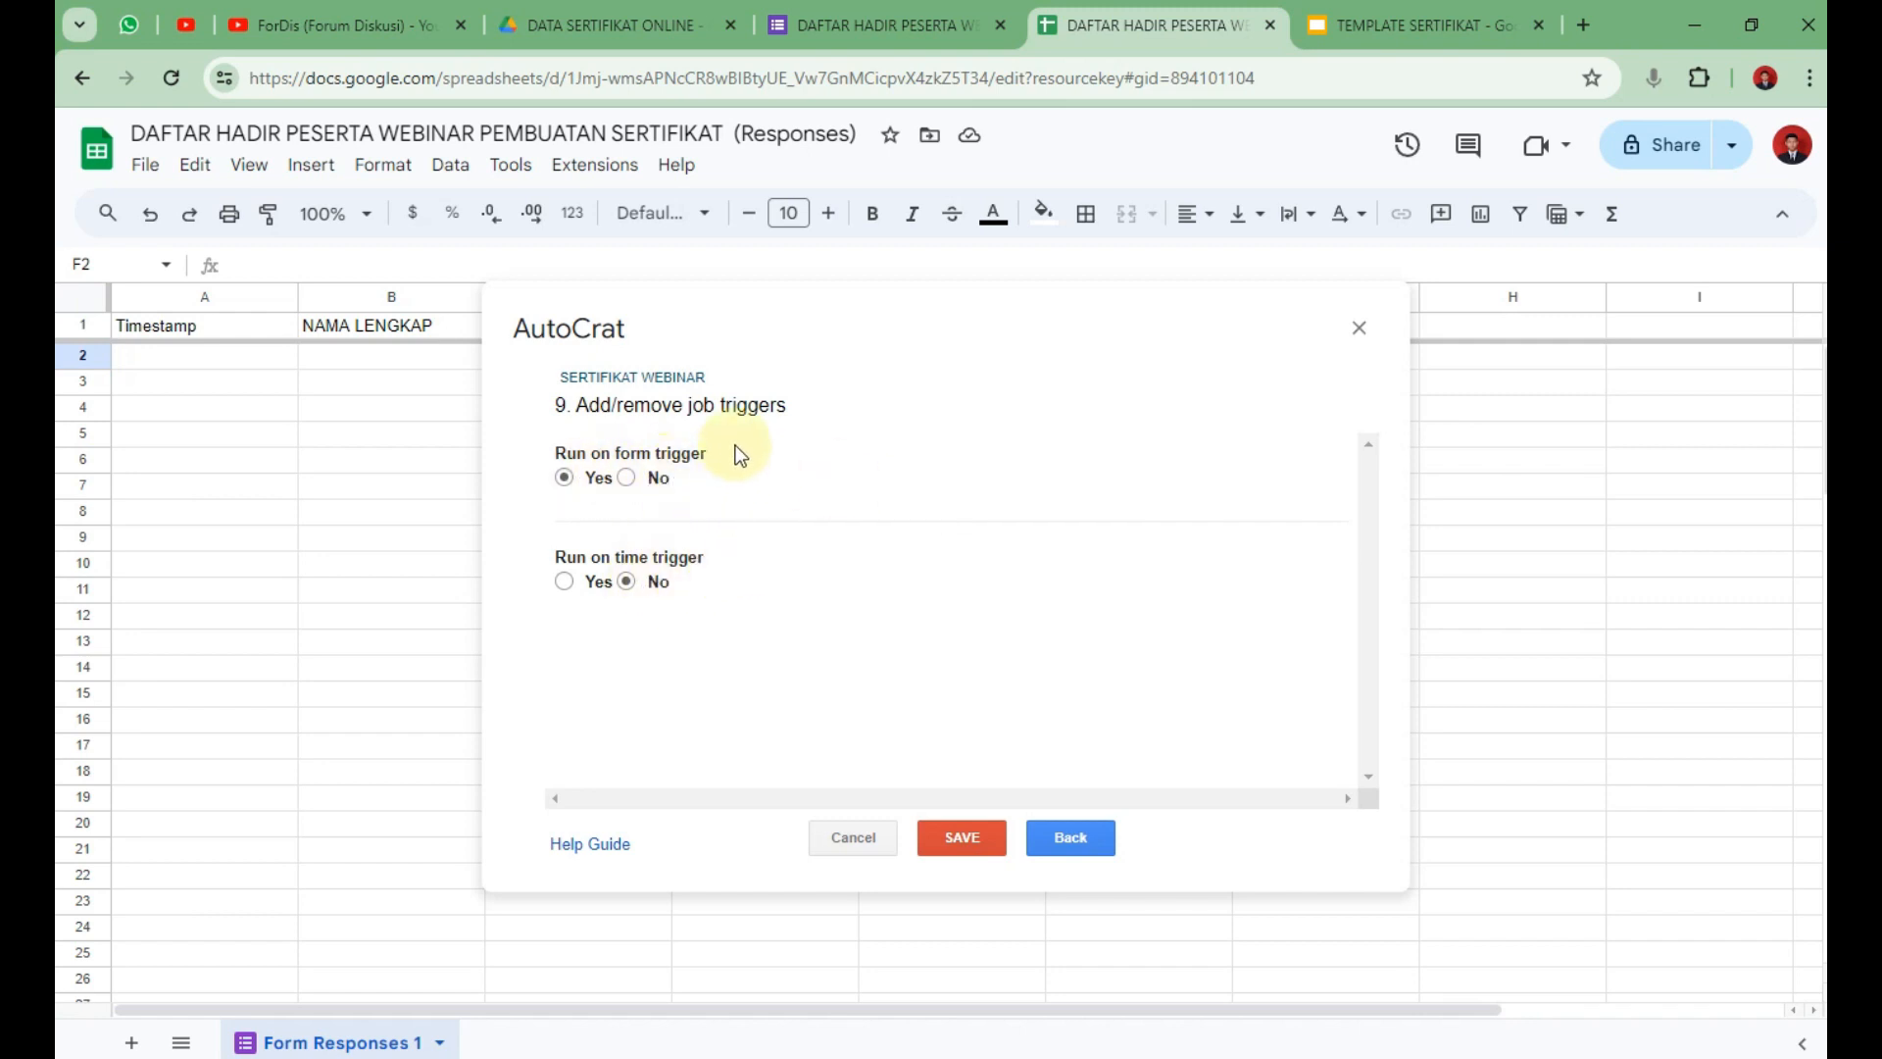
Save and run the SERTIFIKAT WEBINAR AutoCrat job, then close the AutoCrat job manager.
{"action": "left_click", "coordinate": [961, 838]}
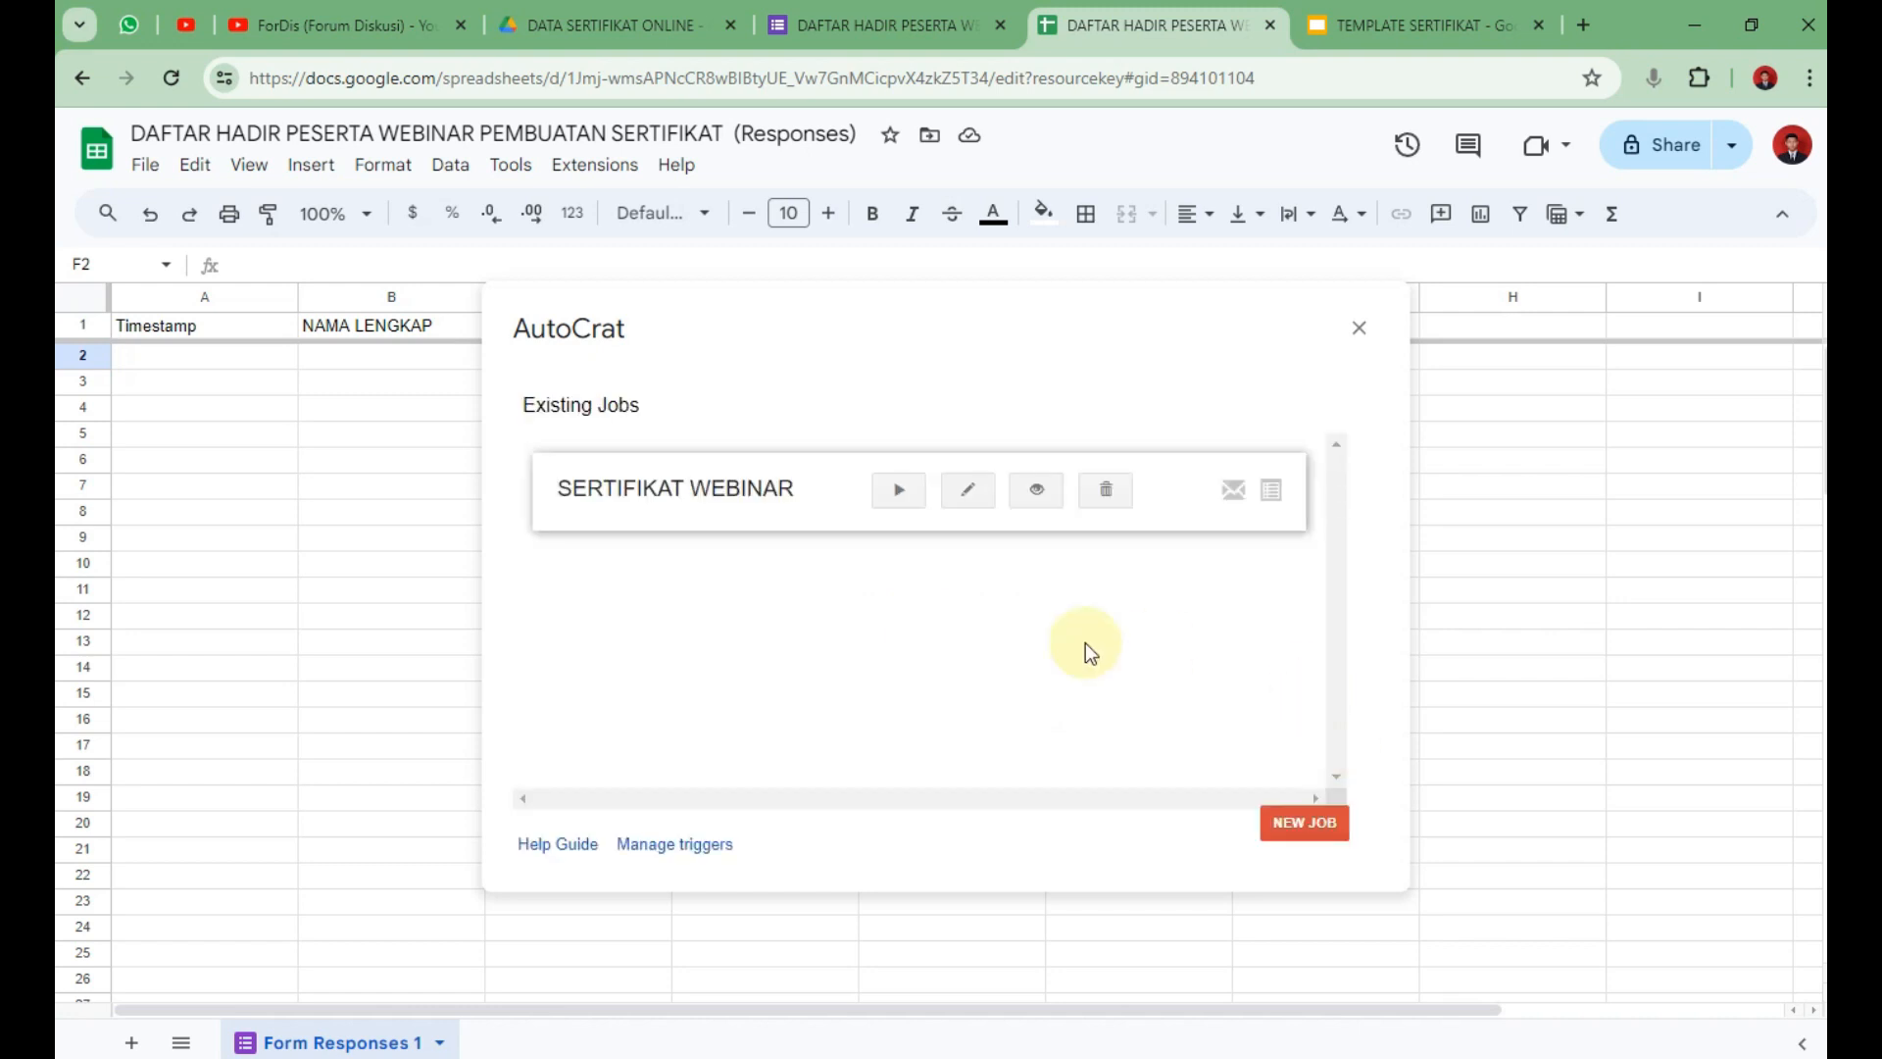
{"action": "left_click", "coordinate": [917, 508]}
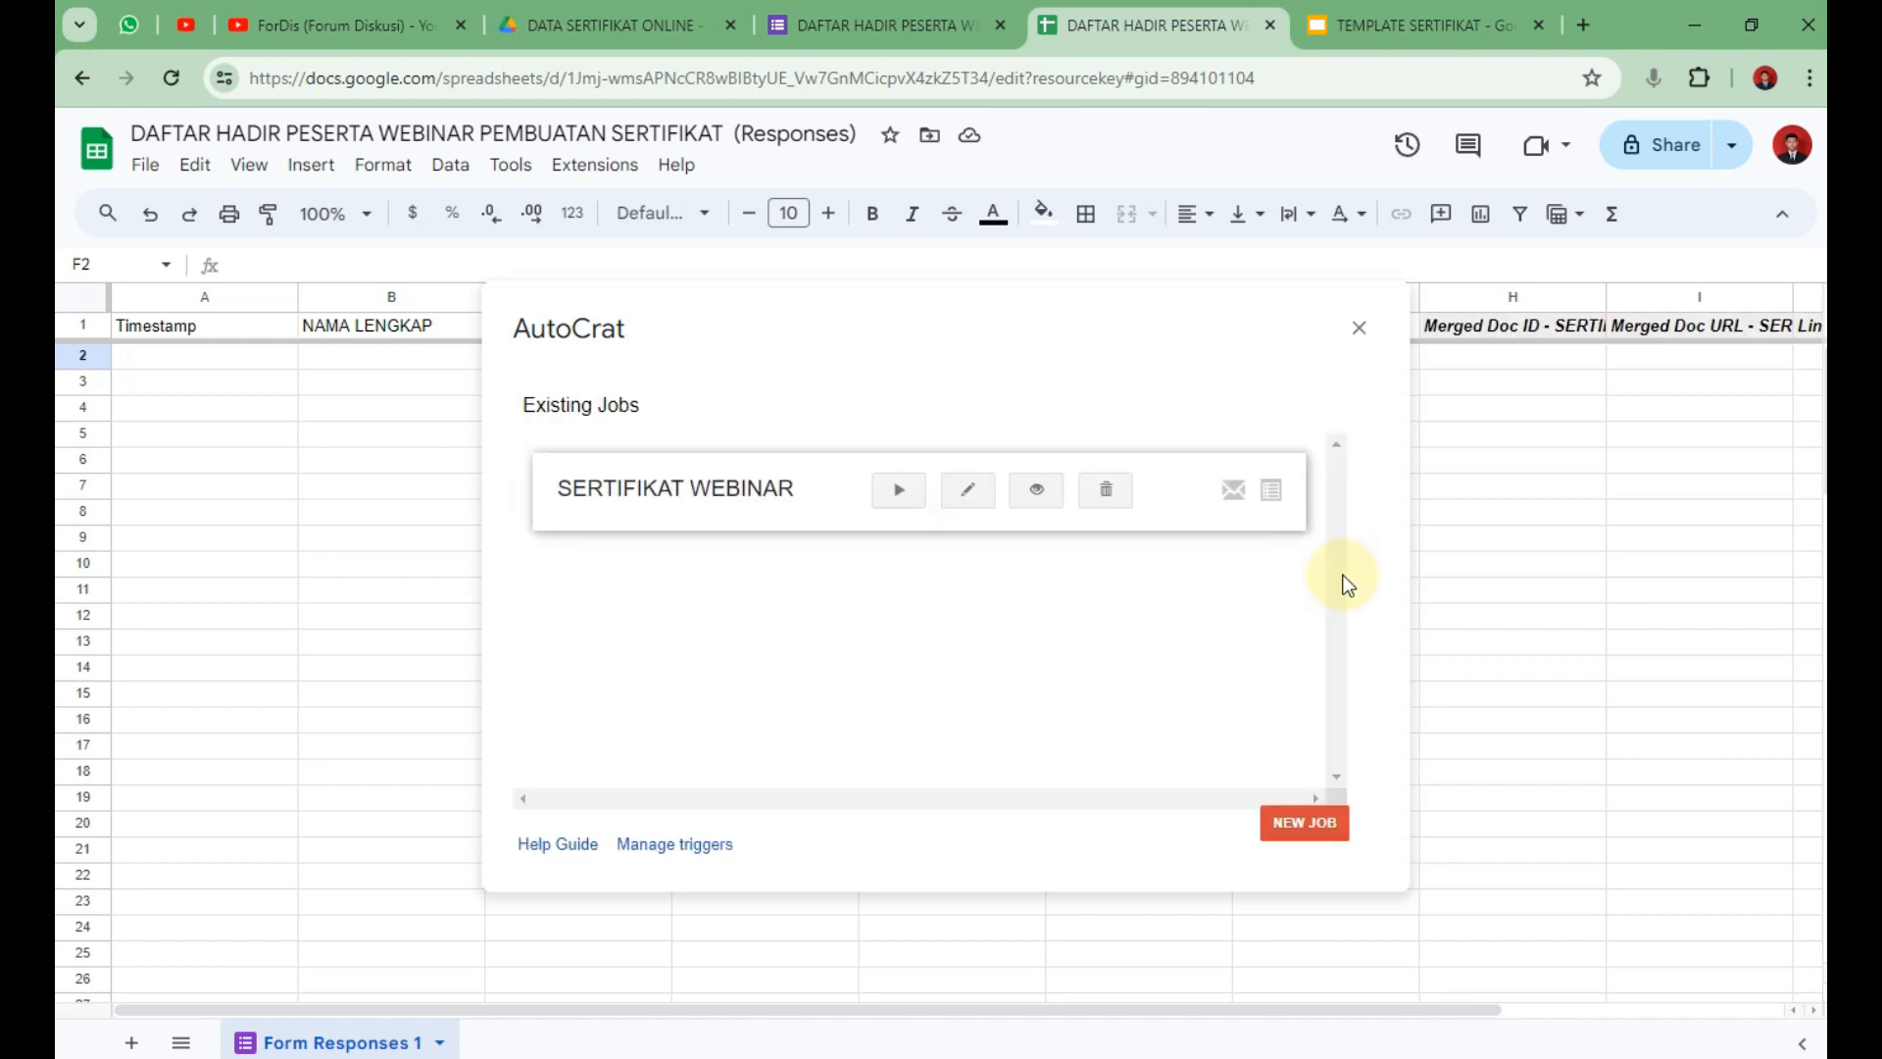
{"action": "left_click", "coordinate": [1362, 328]}
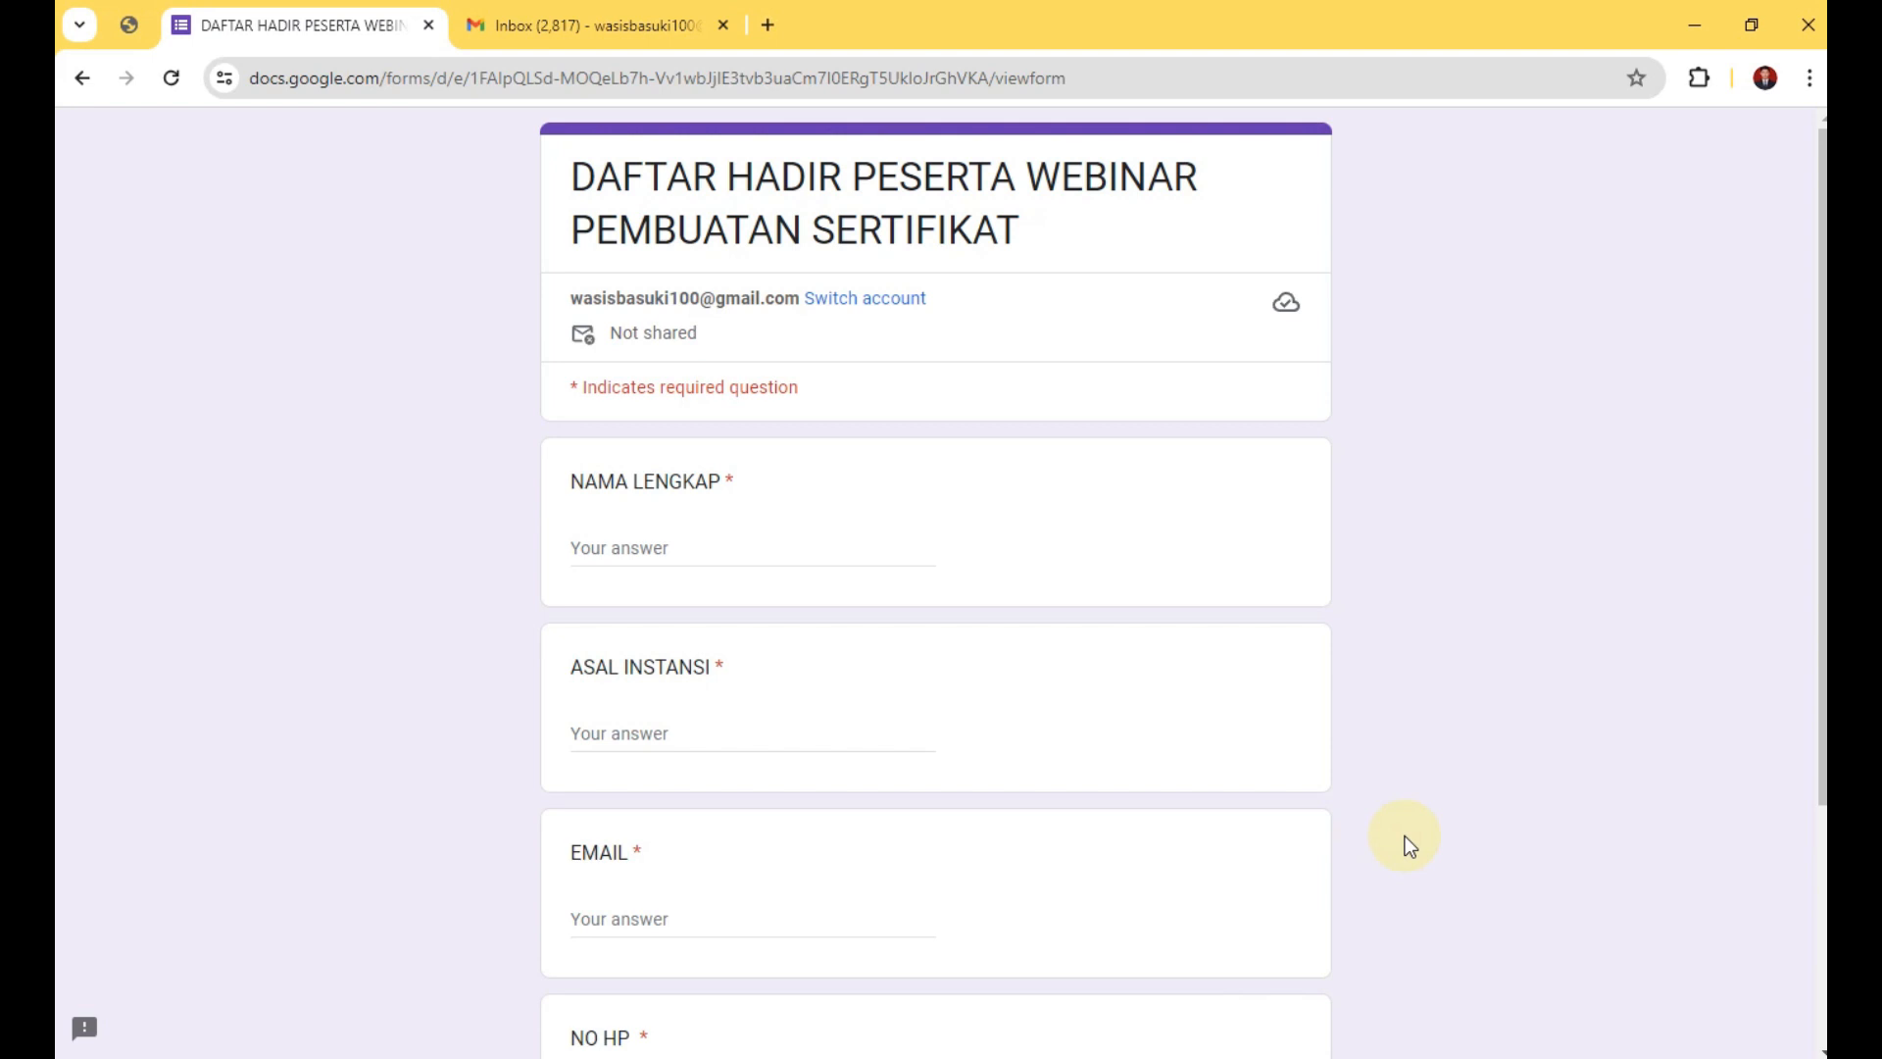
Enter the participant's full name in NAMA LENGKAP and SMAN 45 JAKARTA in ASAL INSTANSI.
{"action": "left_click", "coordinate": [698, 559]}
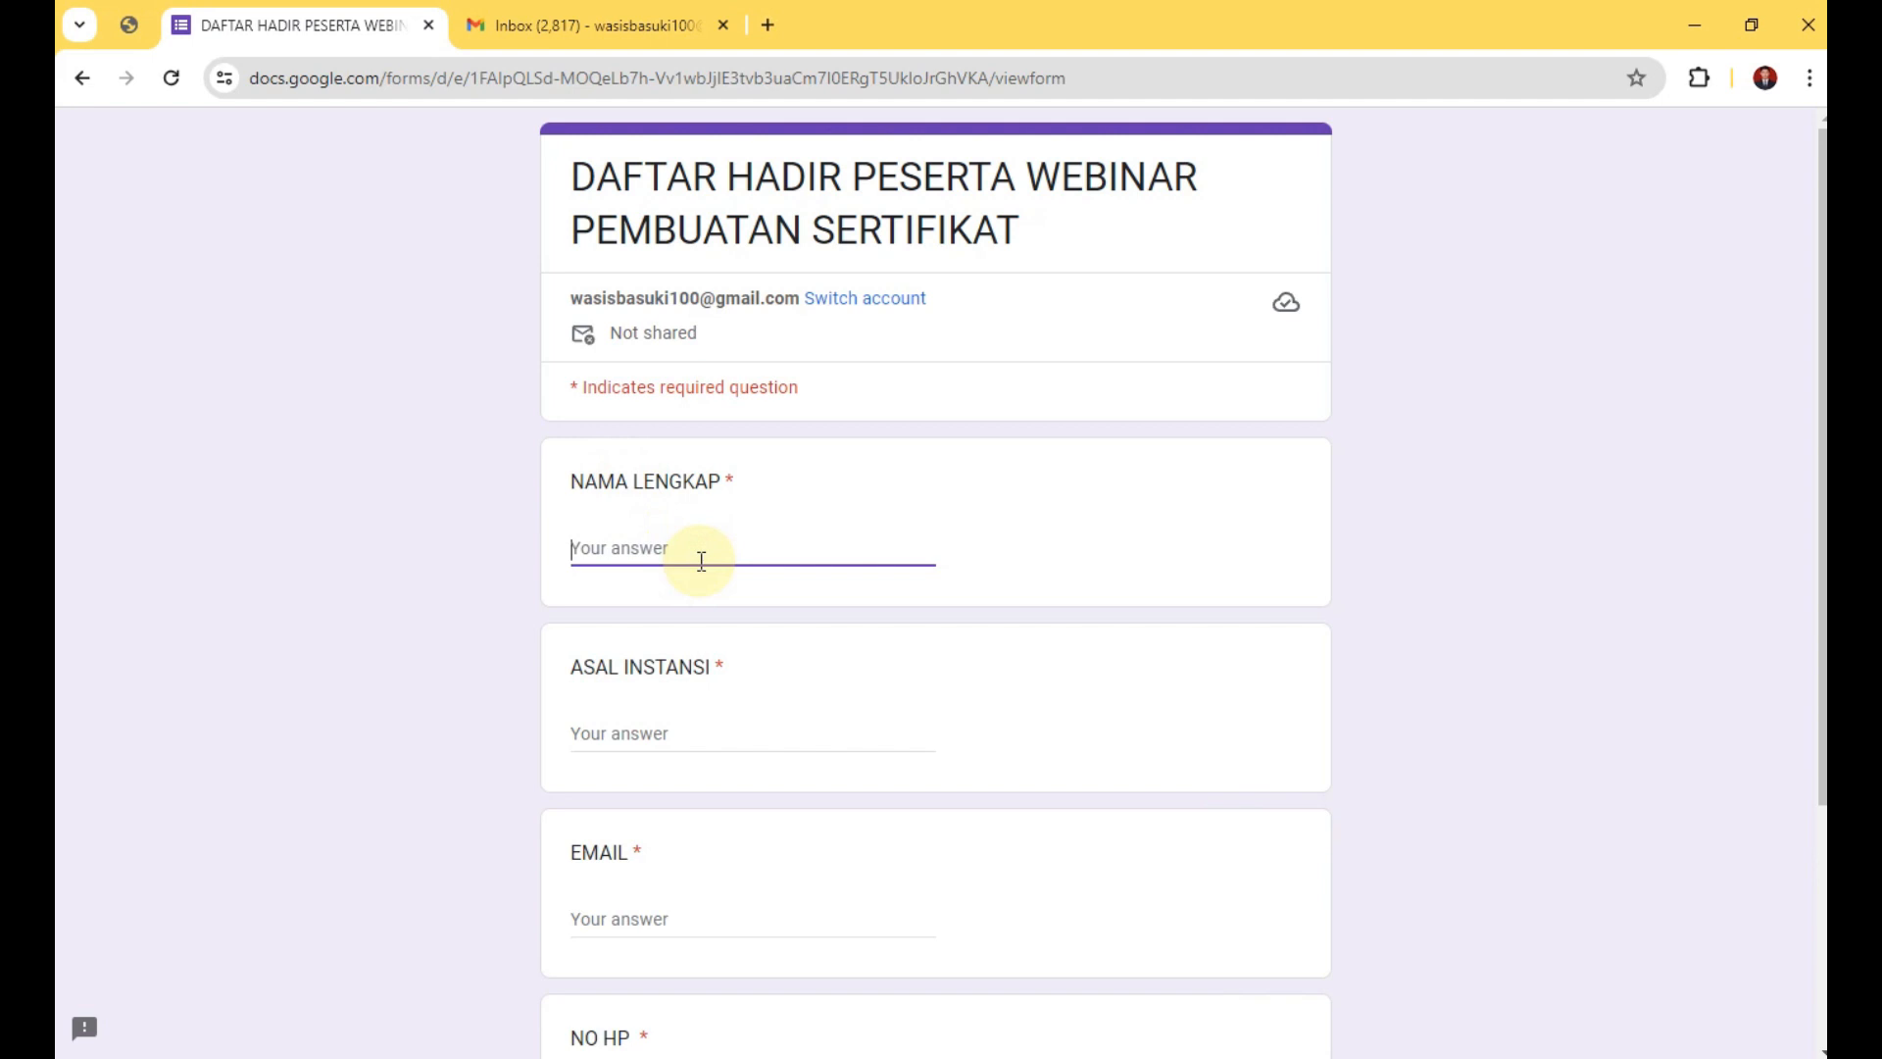
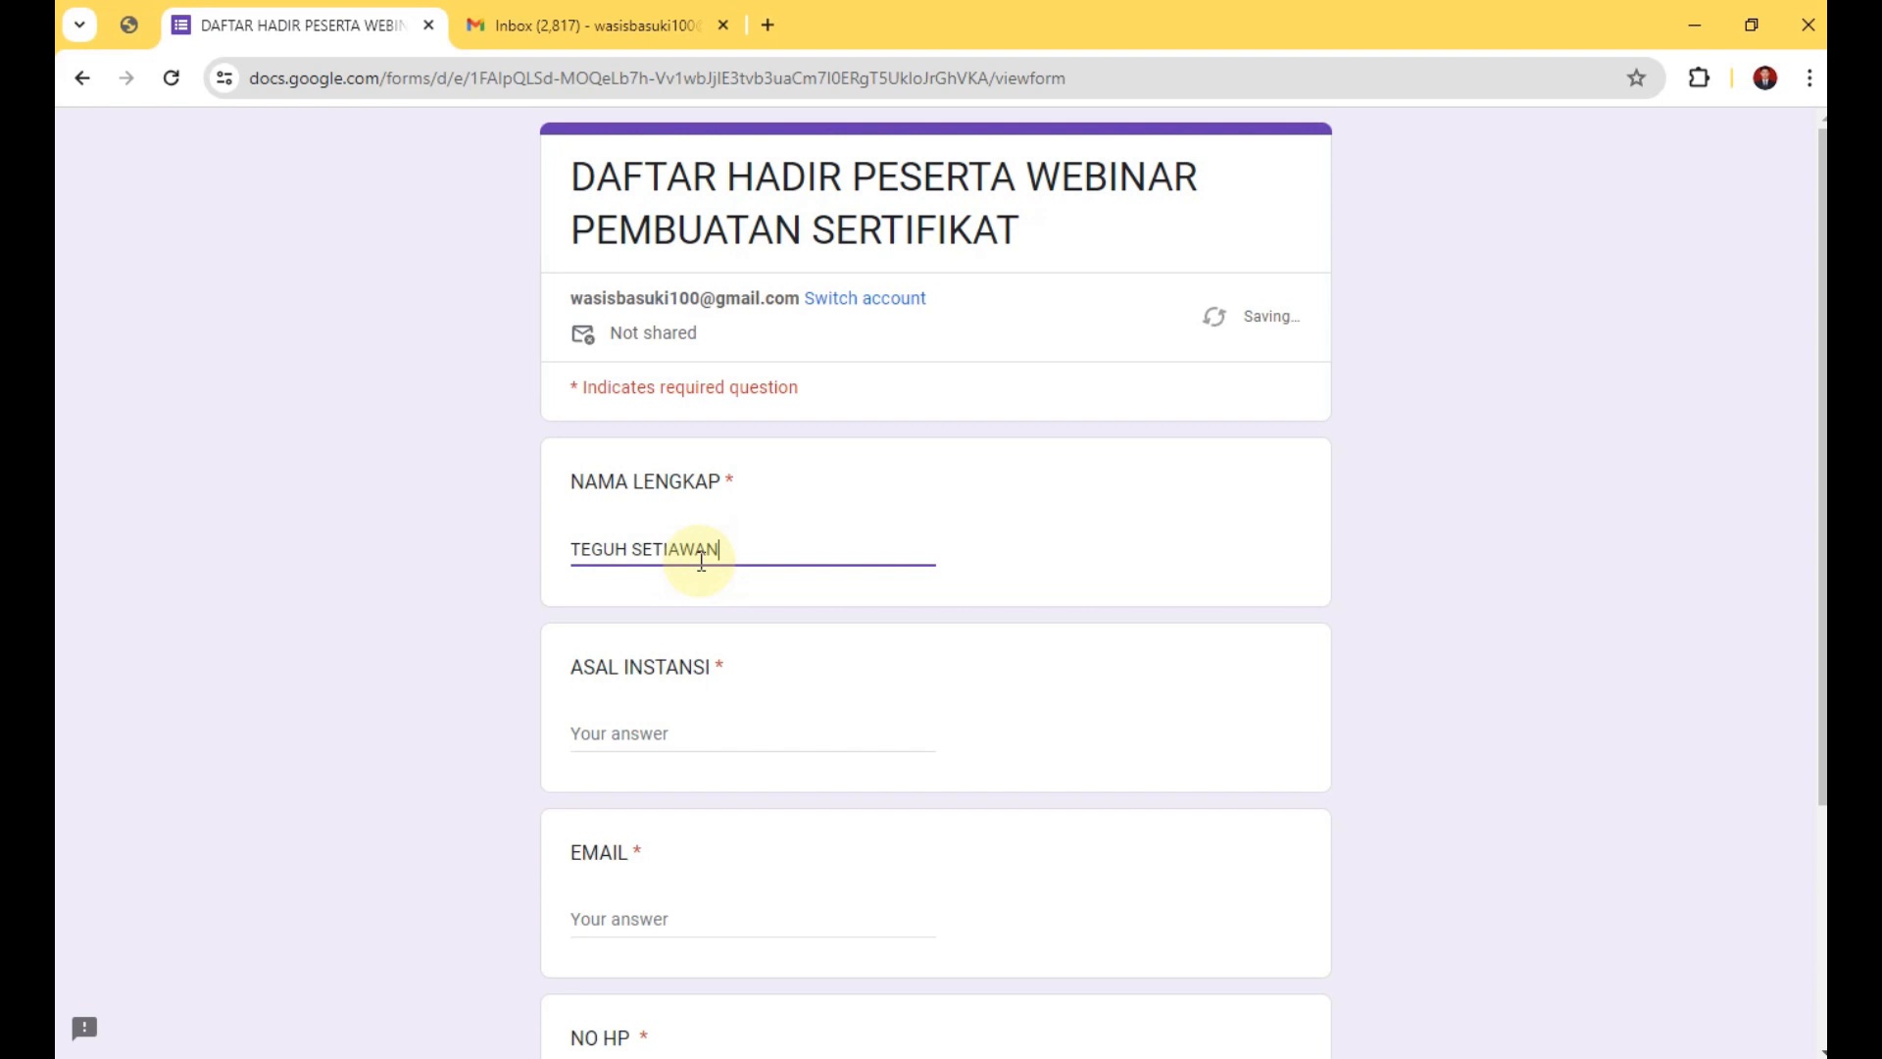
{"action": "key", "text": "Tab"}
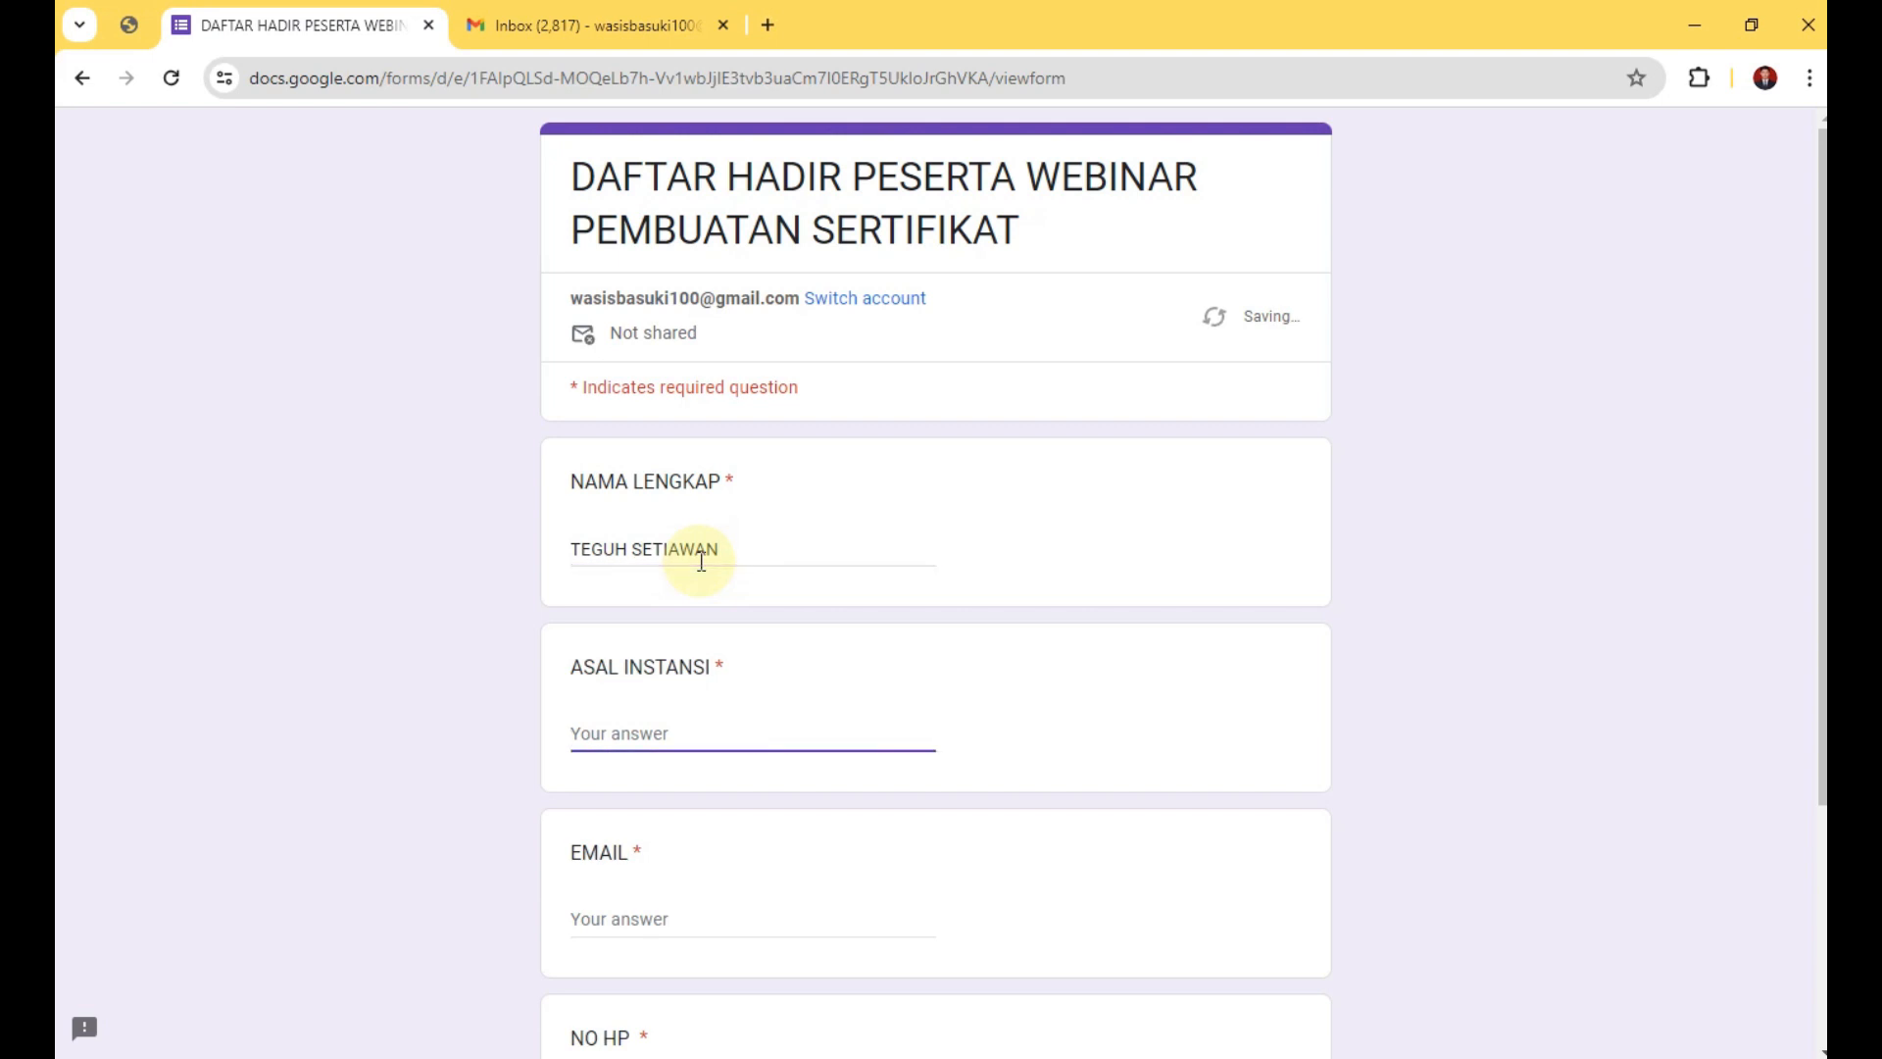
{"action": "type", "text": "SMAN 45 JAKARTA"}
{"action": "key", "text": "Tab"}
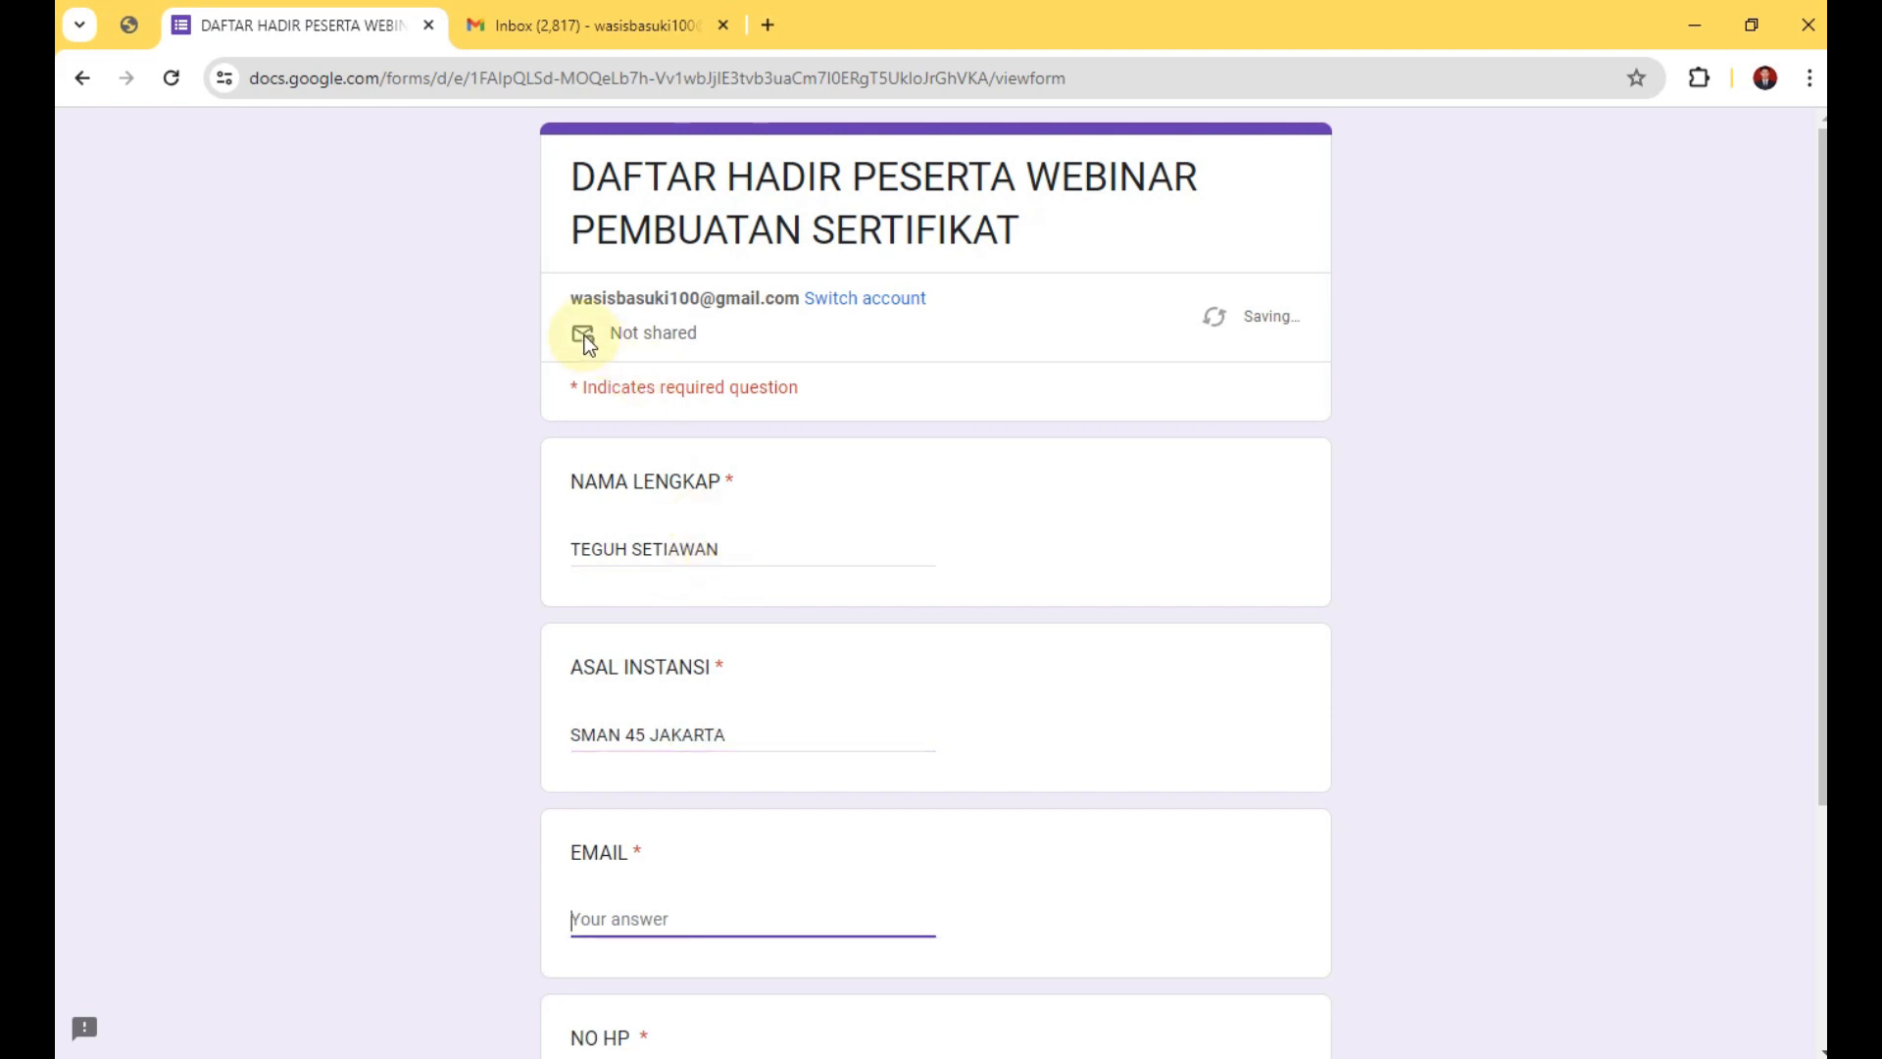
Copy the account email shown on the form into the EMAIL answer.
{"action": "left_click_drag", "start_coordinate": [567, 304], "coordinate": [800, 300]}
{"action": "right_click", "coordinate": [826, 306]}
{"action": "left_click", "coordinate": [862, 316]}
{"action": "left_click", "coordinate": [748, 921]}
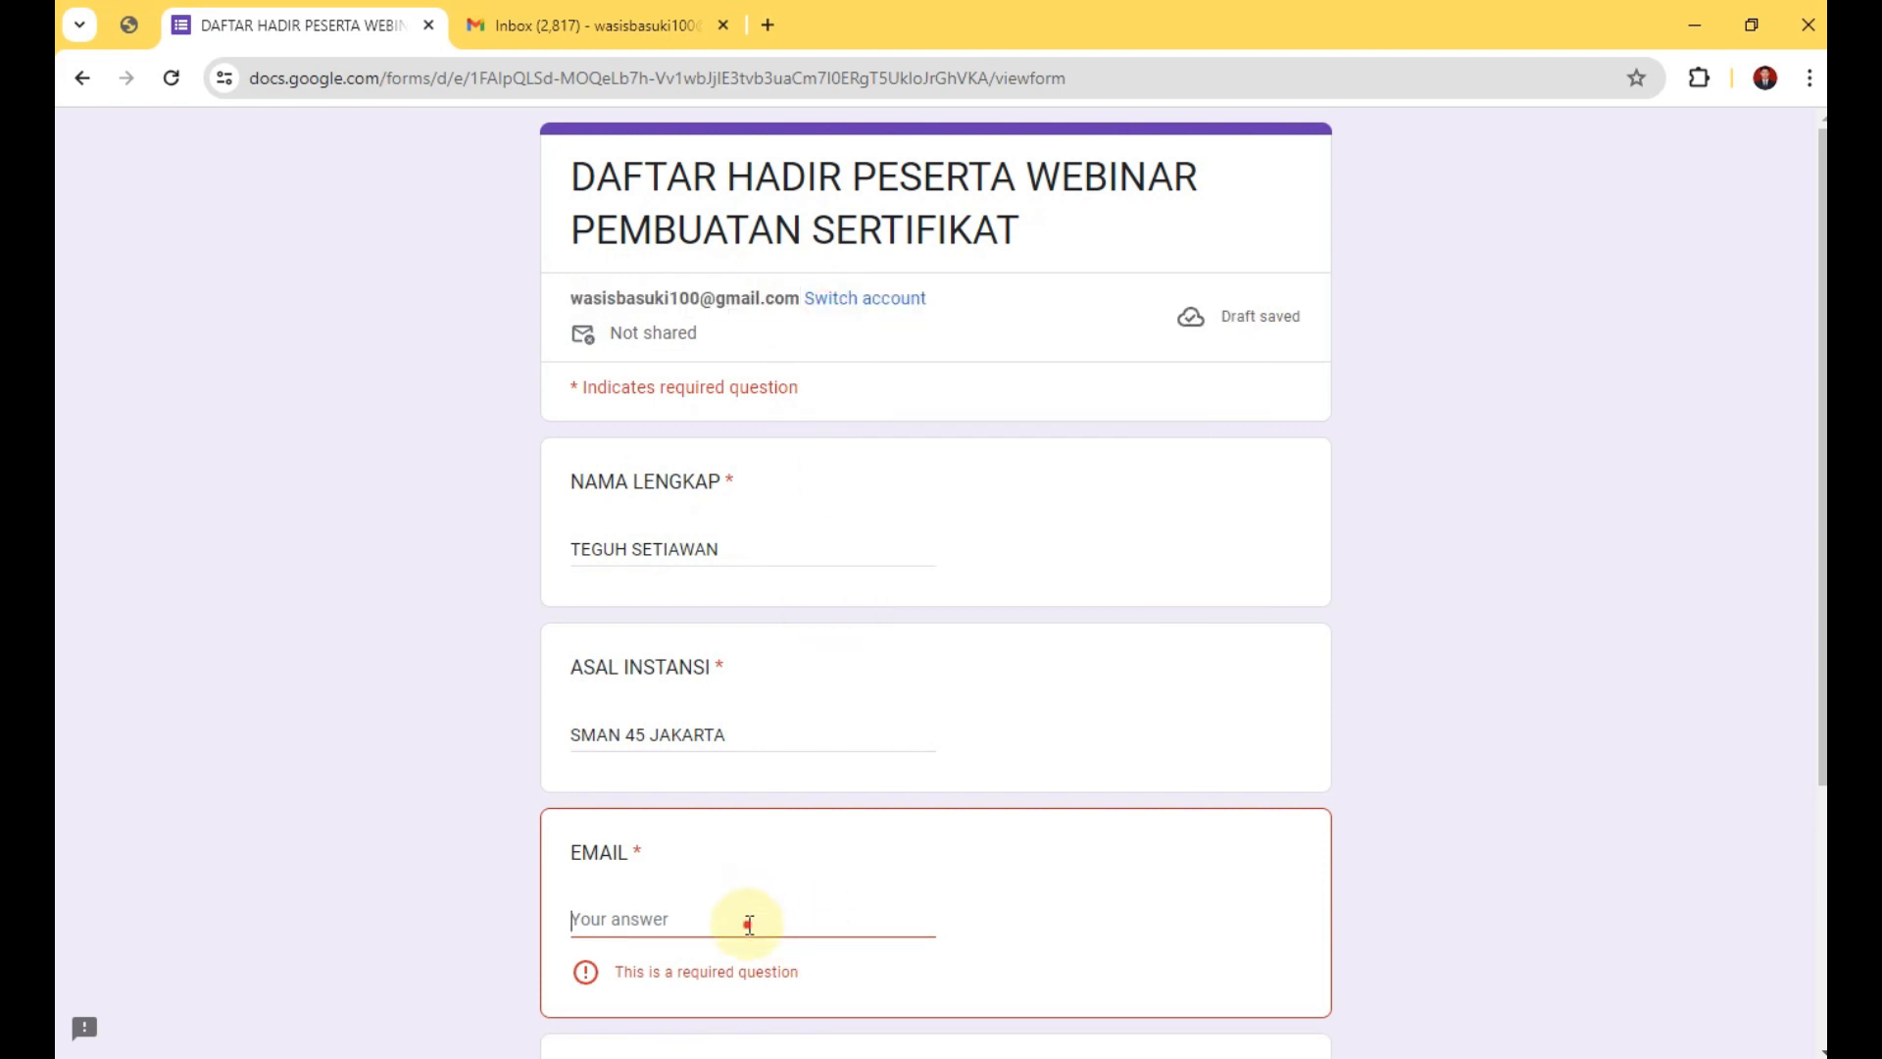
{"action": "key", "text": "ctrl+v"}
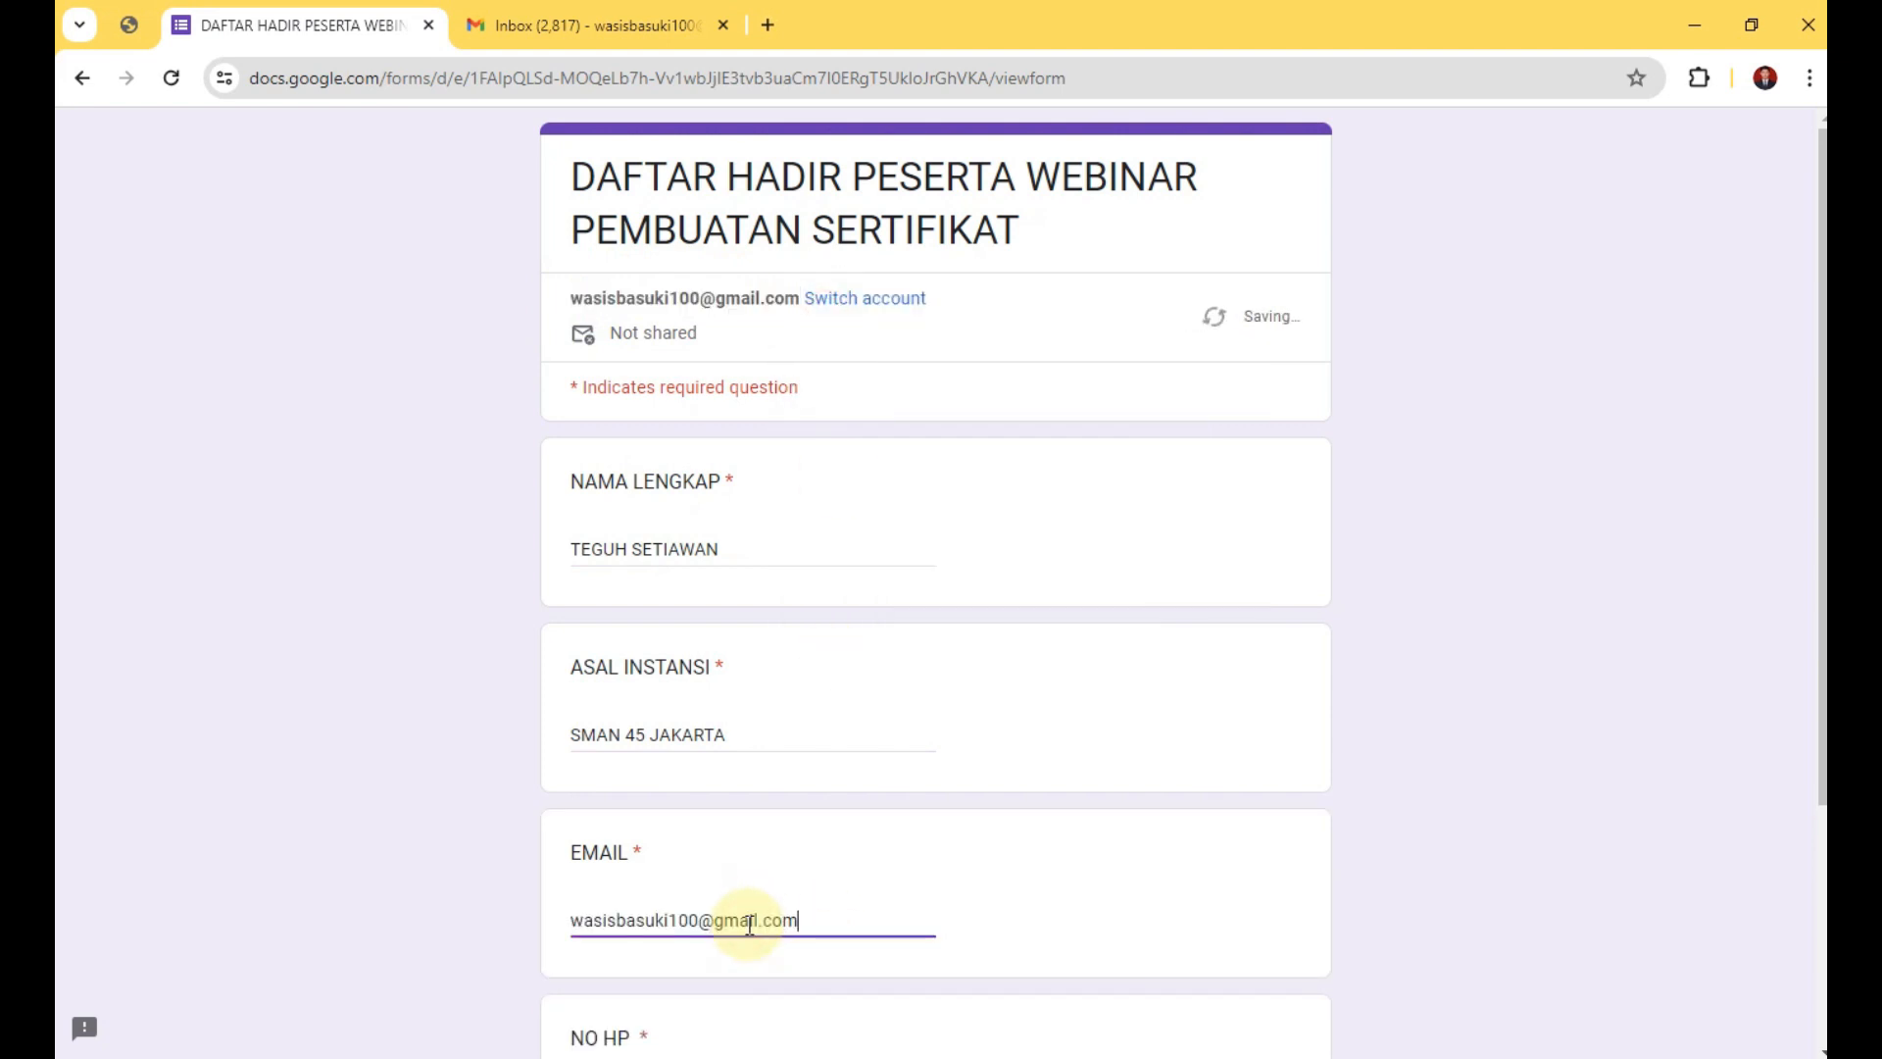
Enter a phone number in NO HP, submit the form, and return to the spreadsheet.
{"action": "scroll", "coordinate": [1314, 1026], "scroll_direction": "down", "scroll_amount": 3}
{"action": "left_click", "coordinate": [685, 777]}
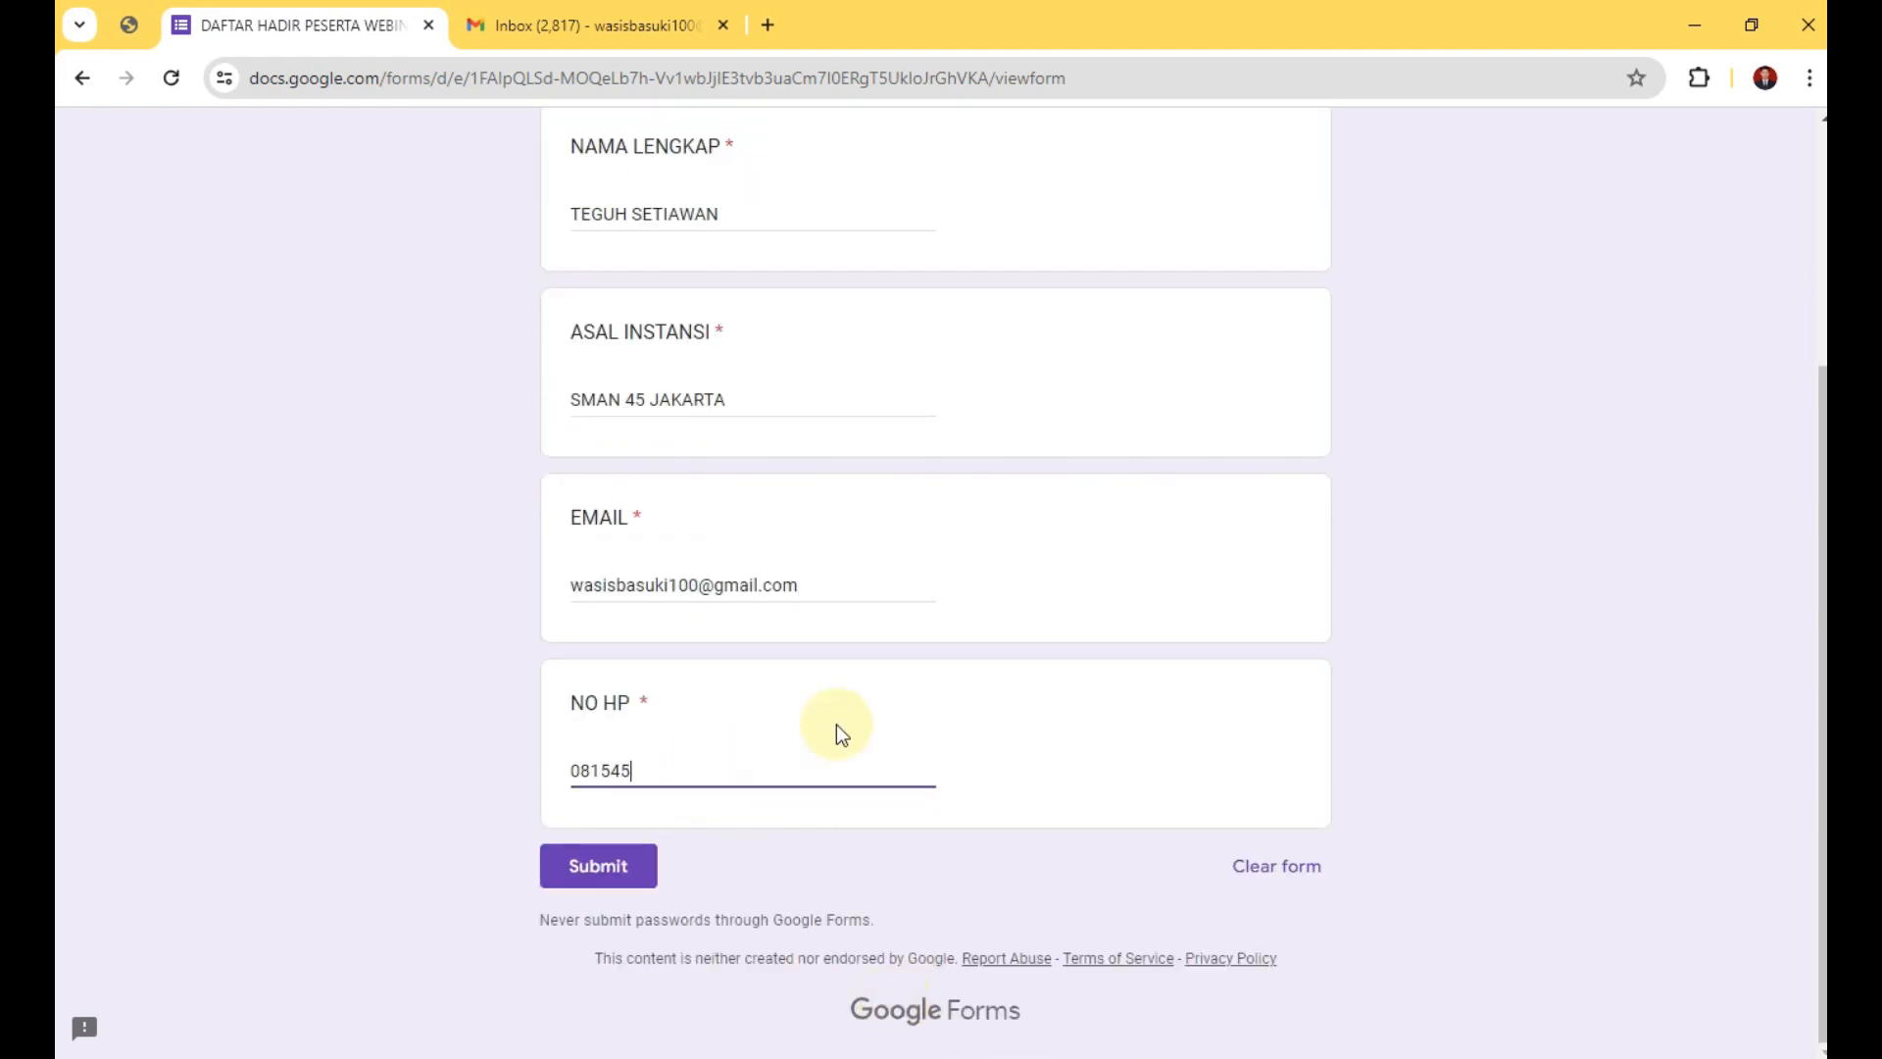
{"action": "left_click", "coordinate": [632, 865]}
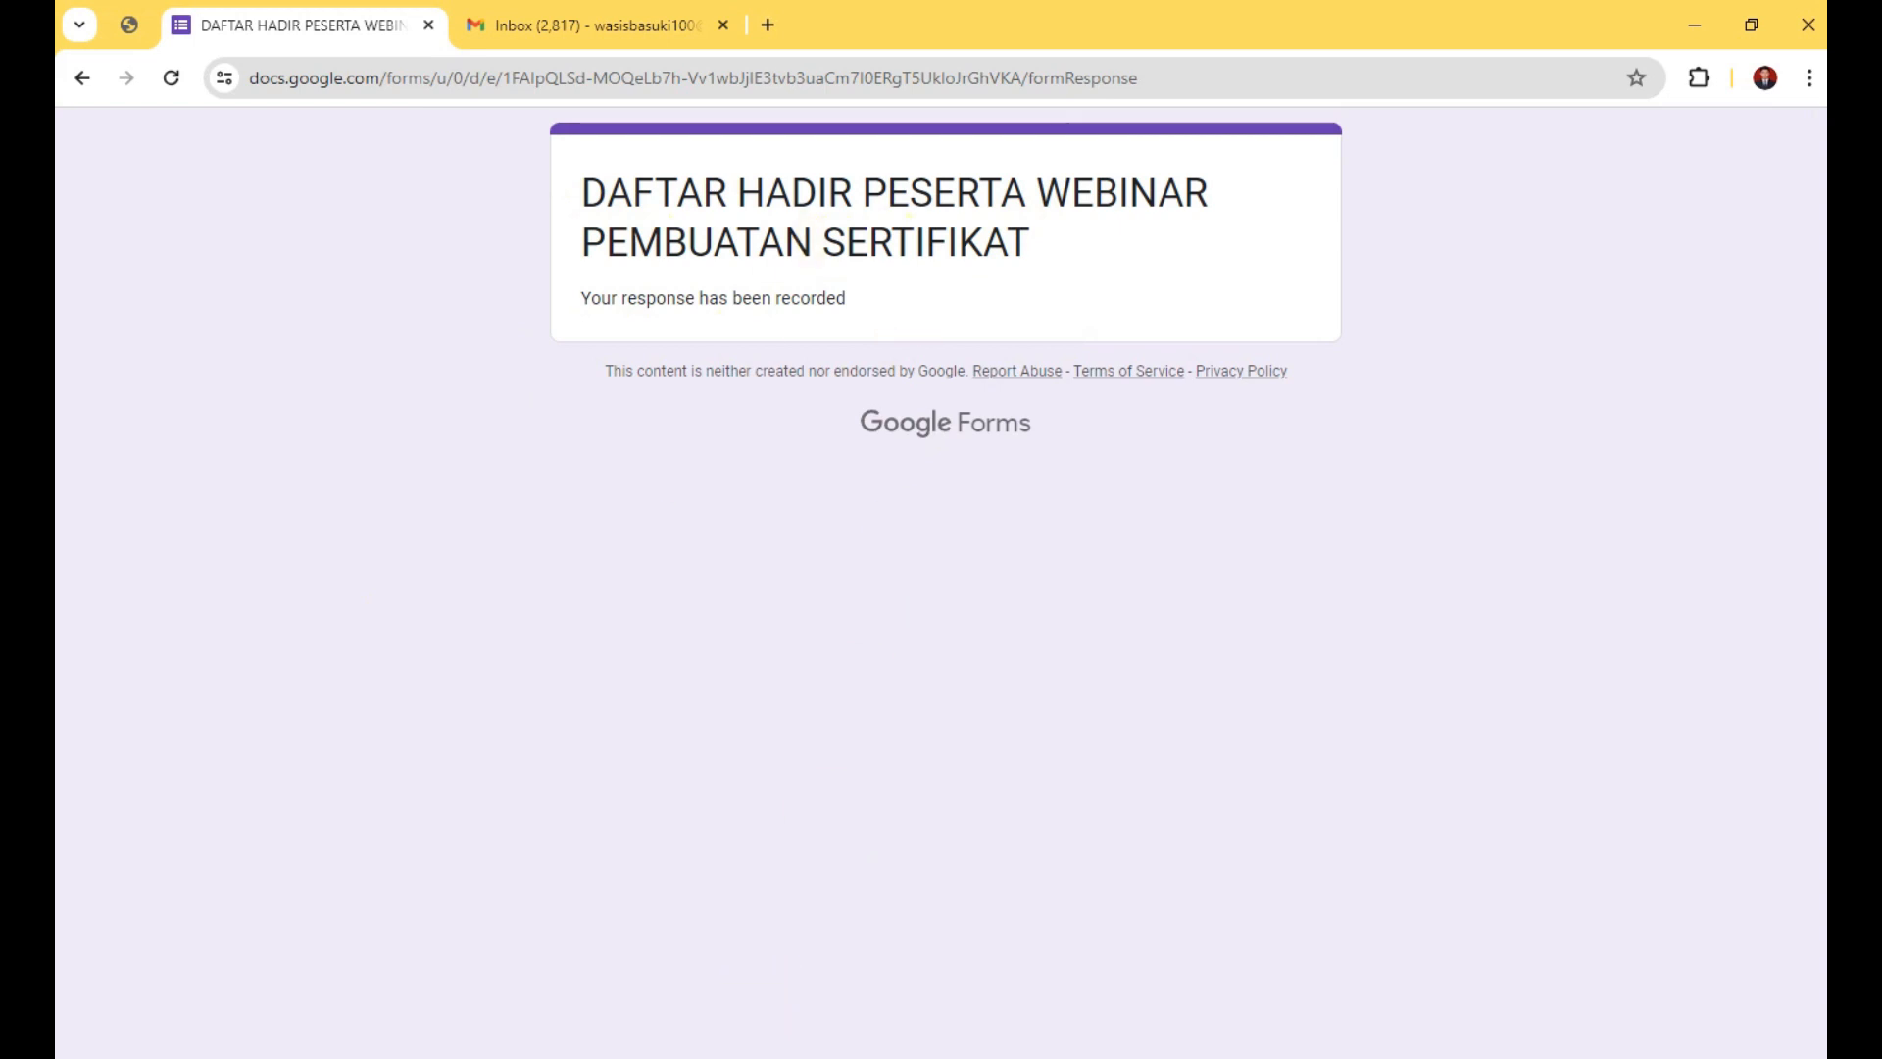
{"action": "key", "text": "alt+Tab"}
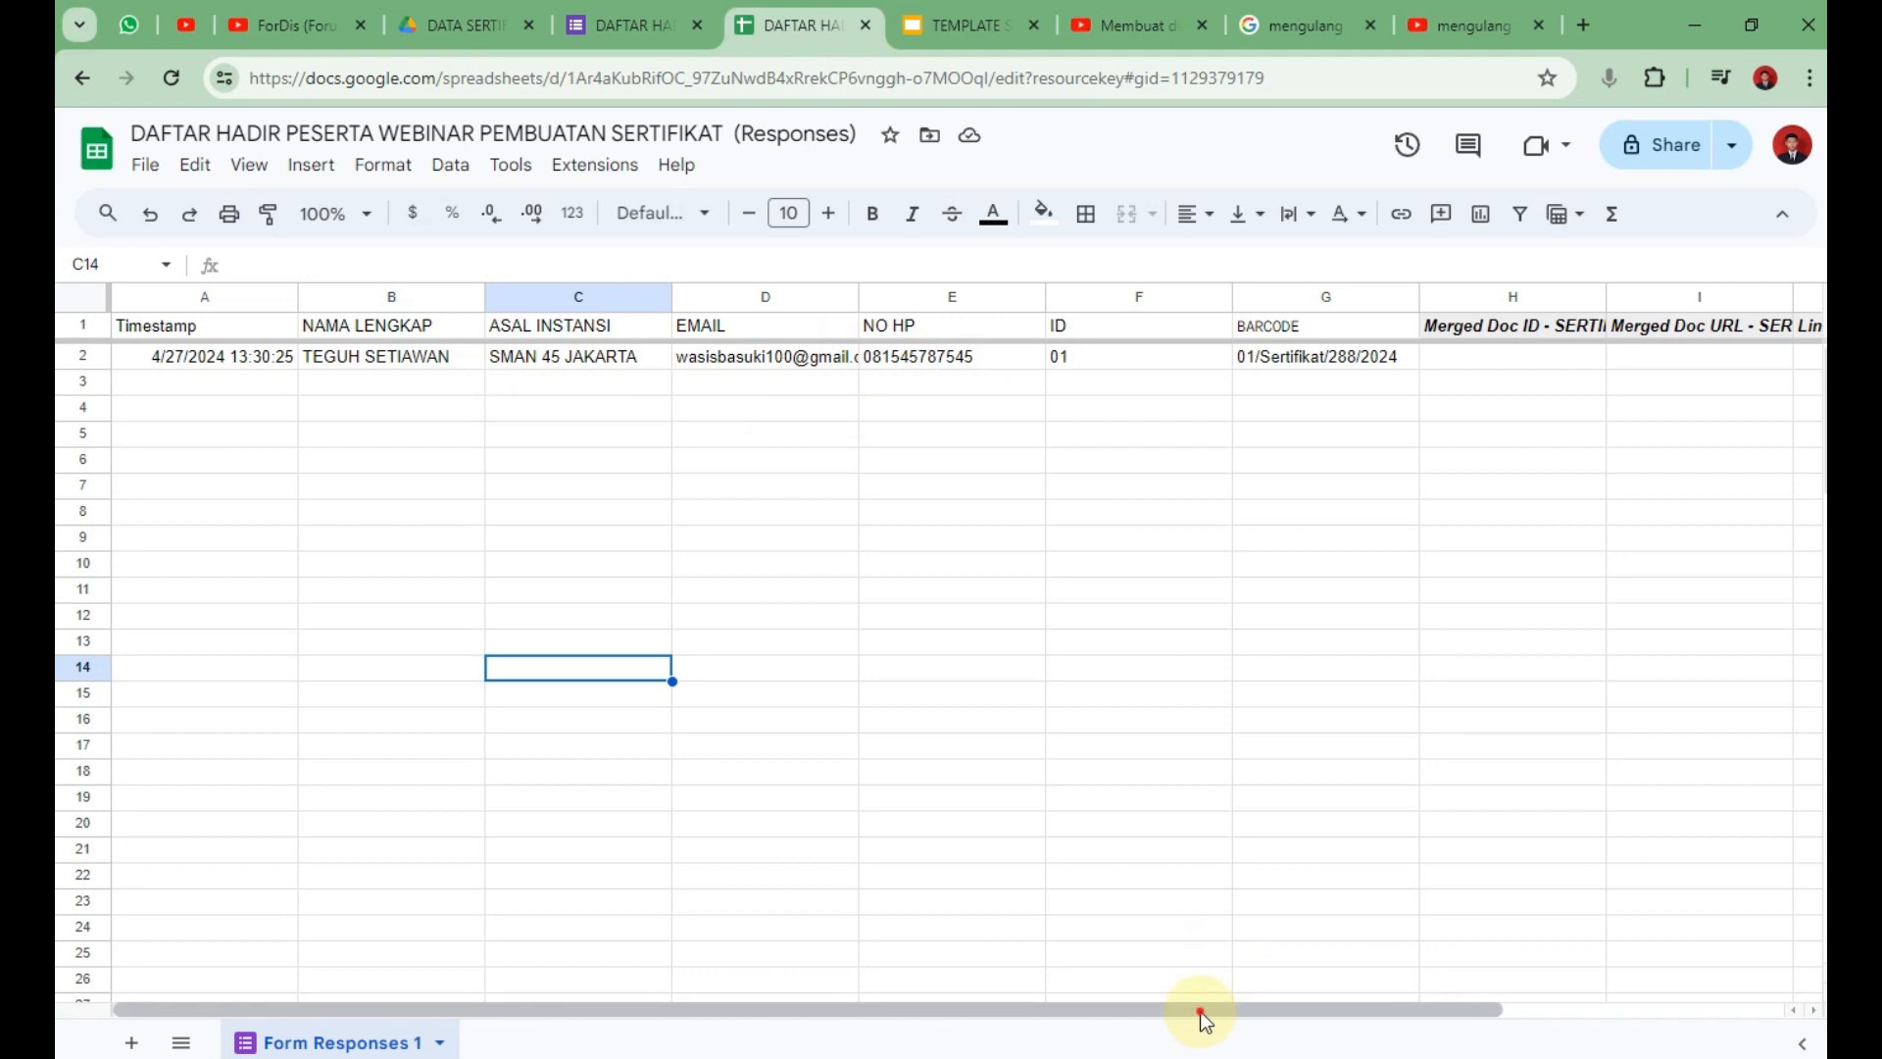
Scroll right to check the new row's ID 01 and merge status, then go to Gmail.
{"action": "left_click_drag", "start_coordinate": [1199, 1010], "coordinate": [1514, 1000]}
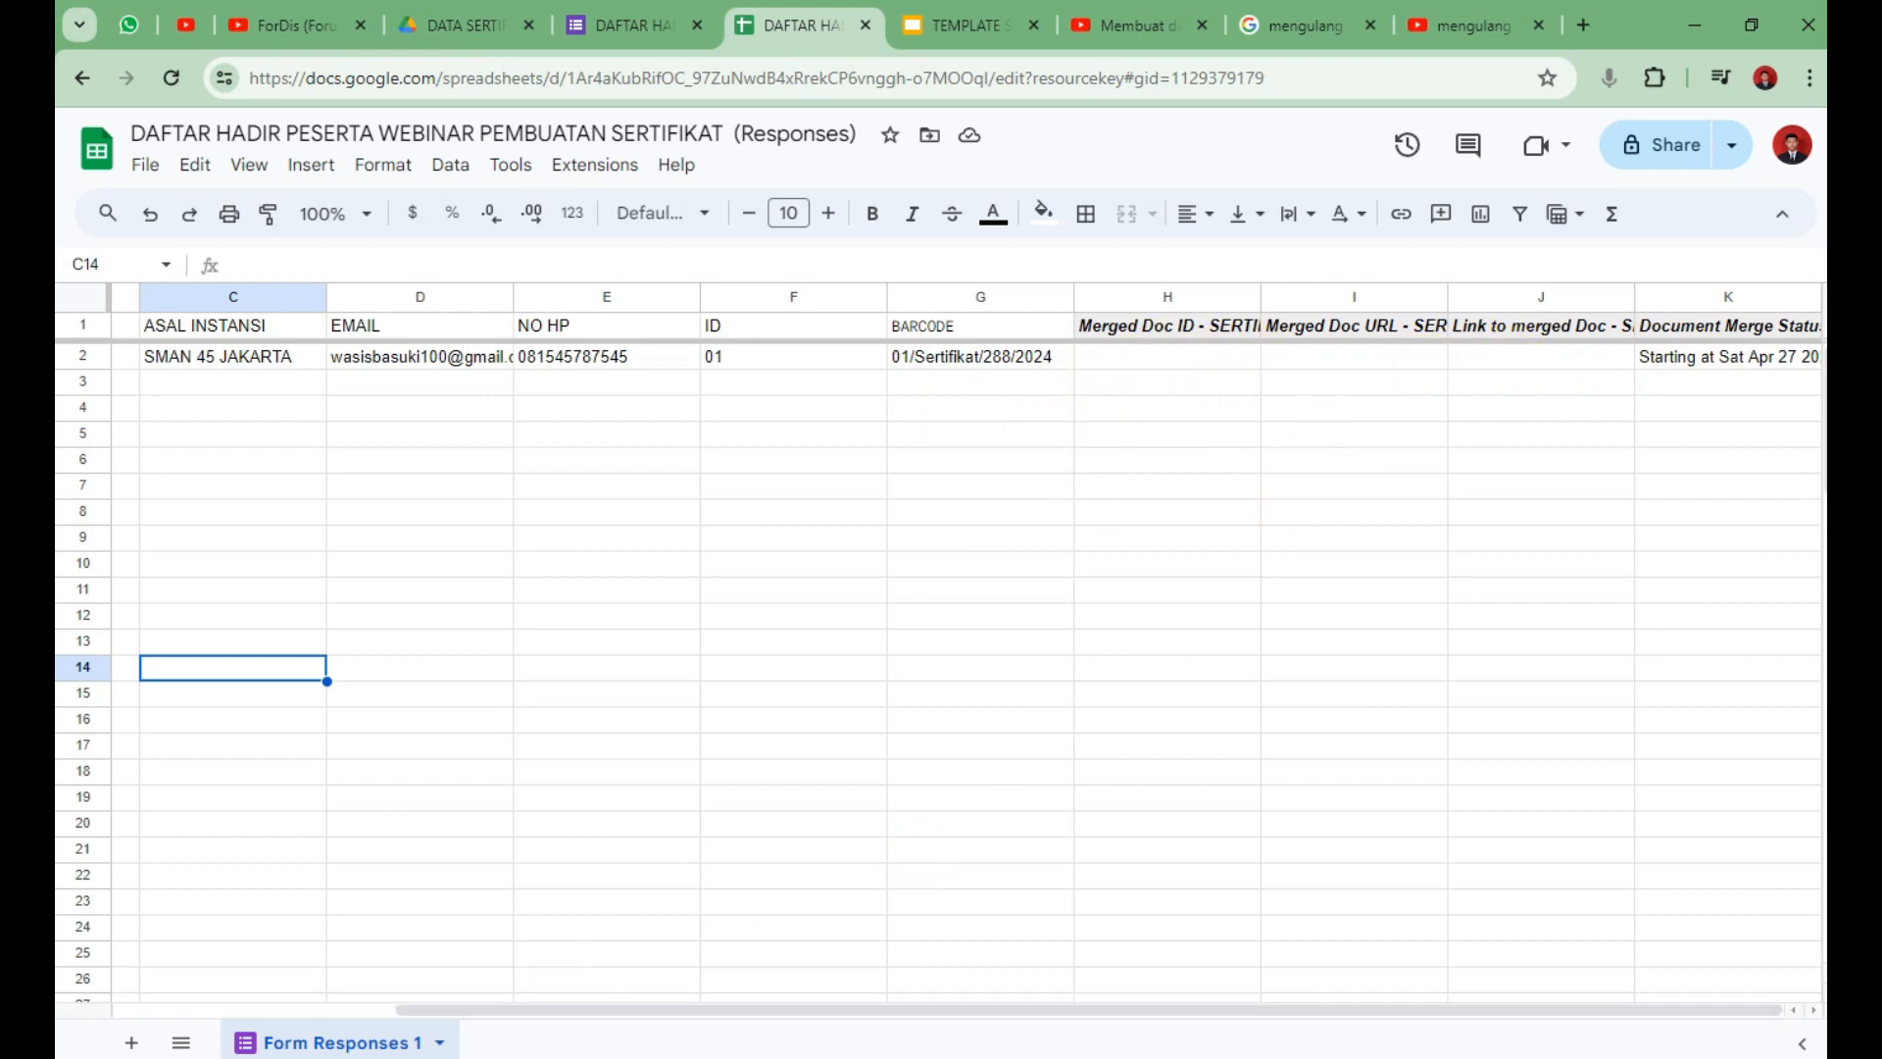
{"action": "key", "text": "alt+Tab"}
Refresh the Gmail inbox, open the E-SERTIFIKAT WEBINAR email and preview its certificate PDF.
{"action": "left_click", "coordinate": [562, 20]}
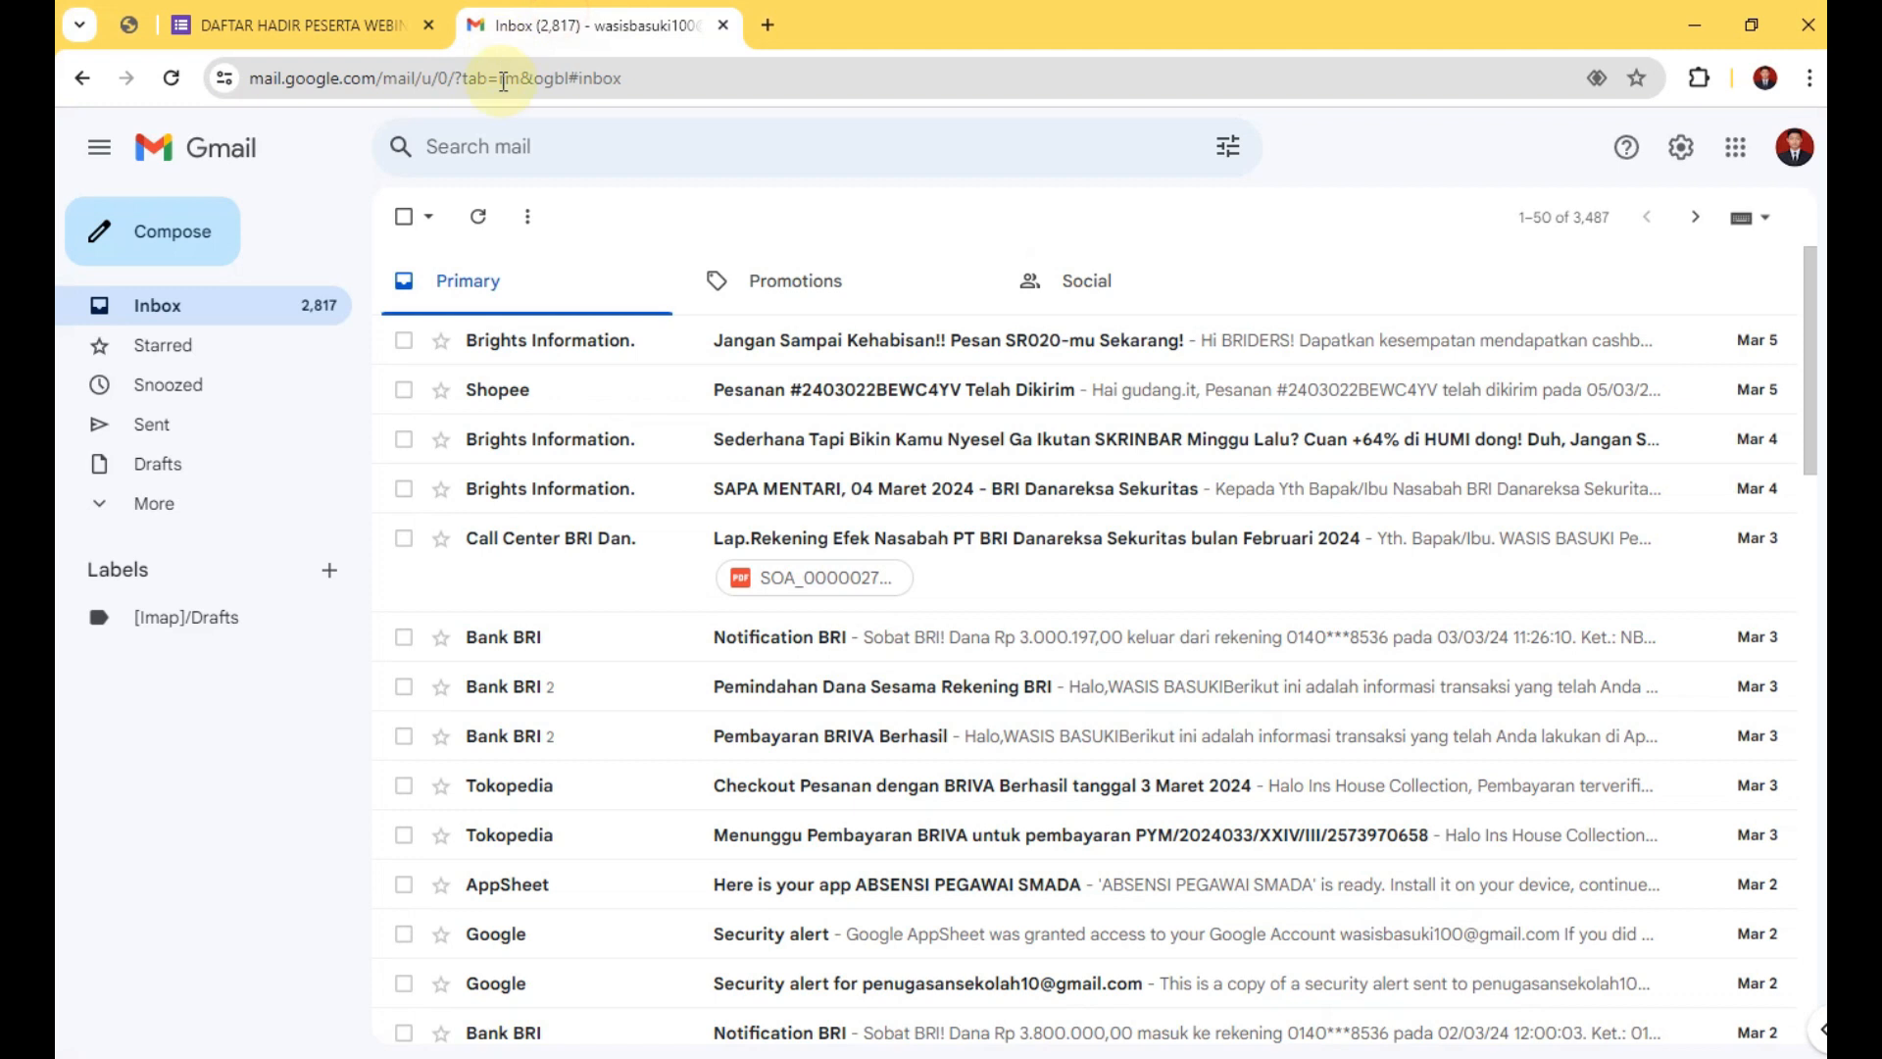
{"action": "left_click", "coordinate": [177, 73]}
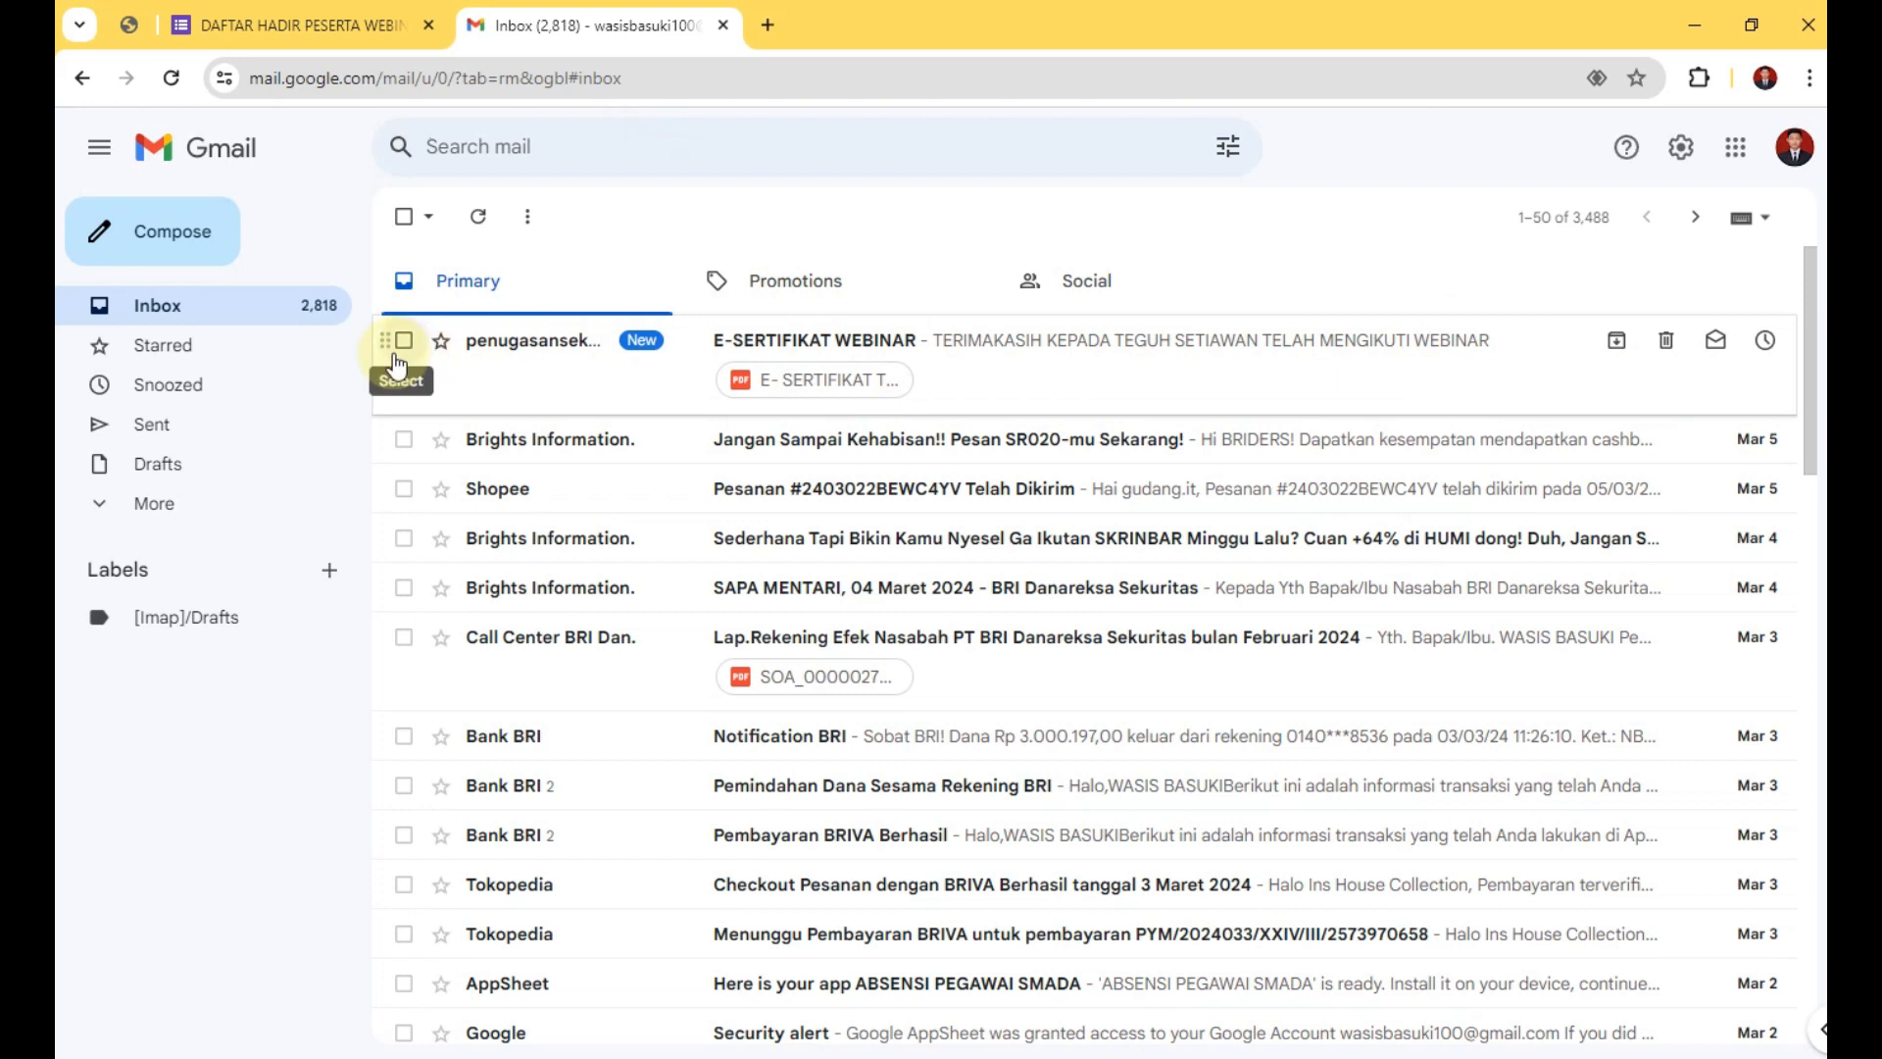
{"action": "left_click", "coordinate": [1311, 371]}
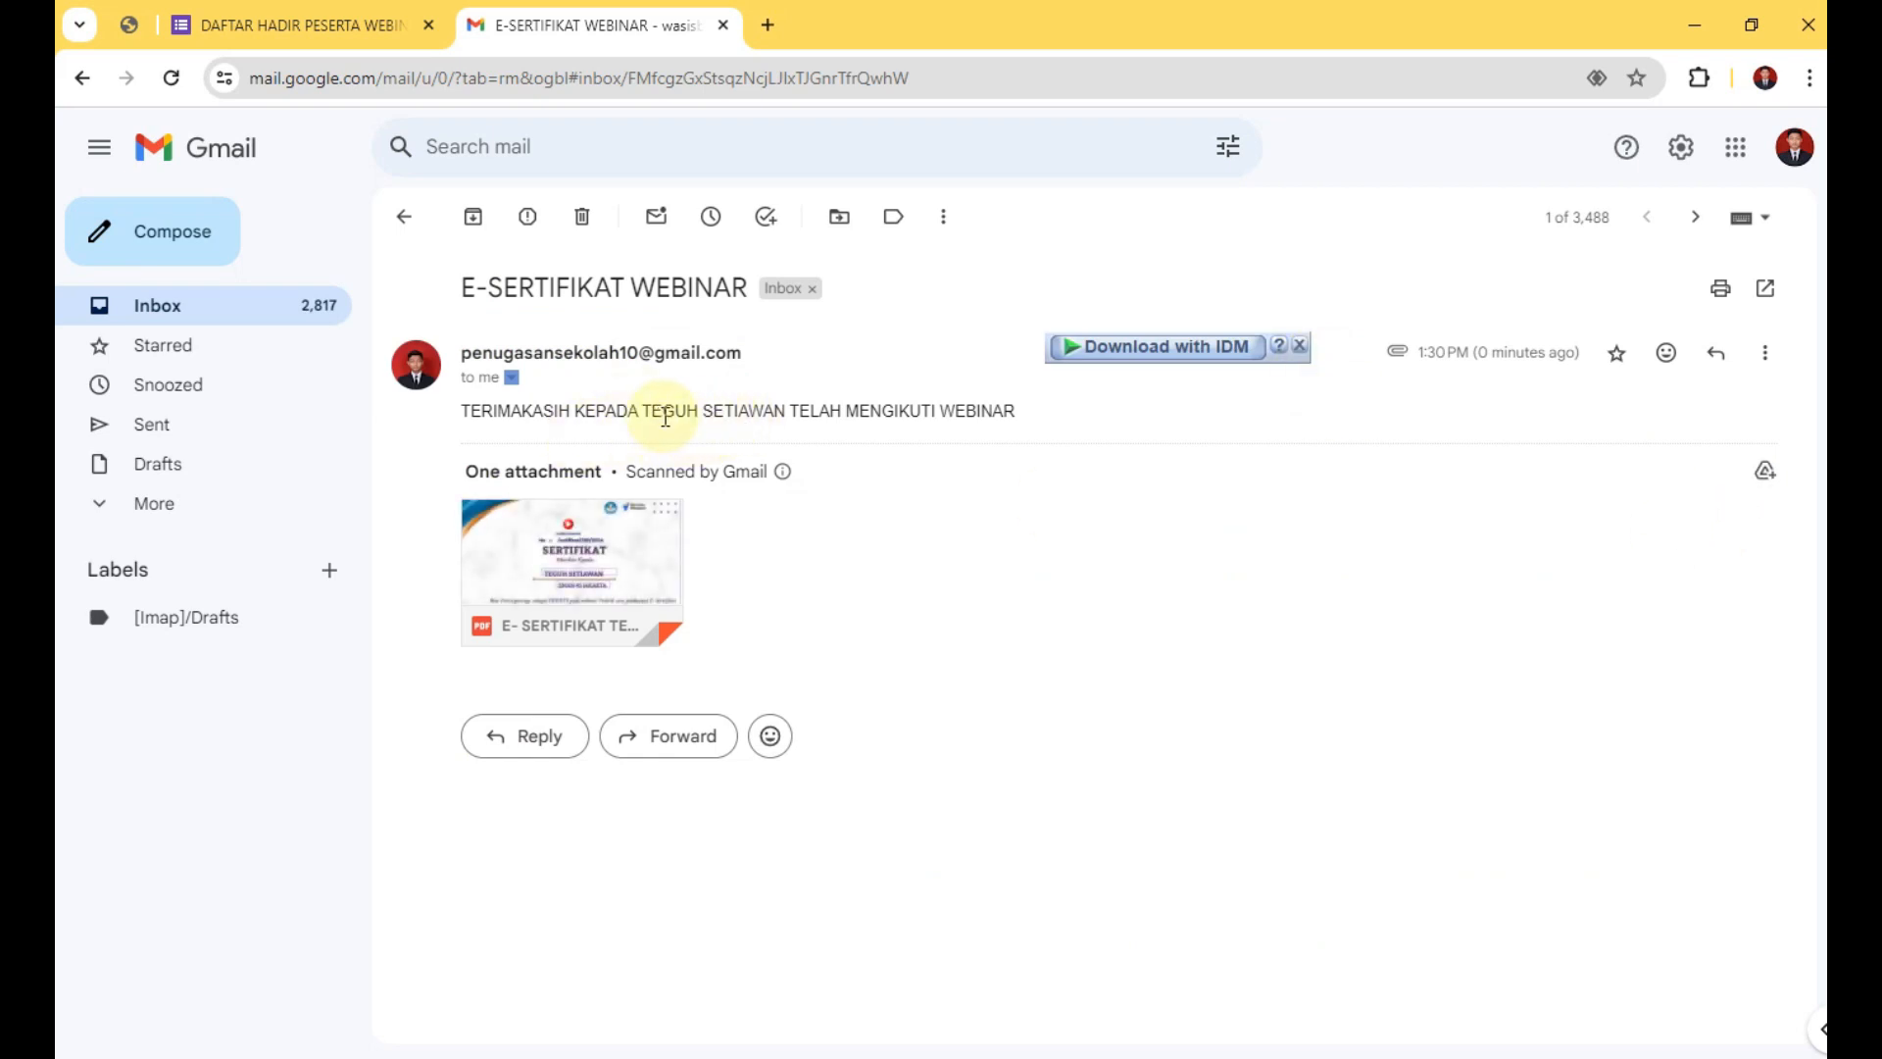
{"action": "left_click", "coordinate": [571, 559]}
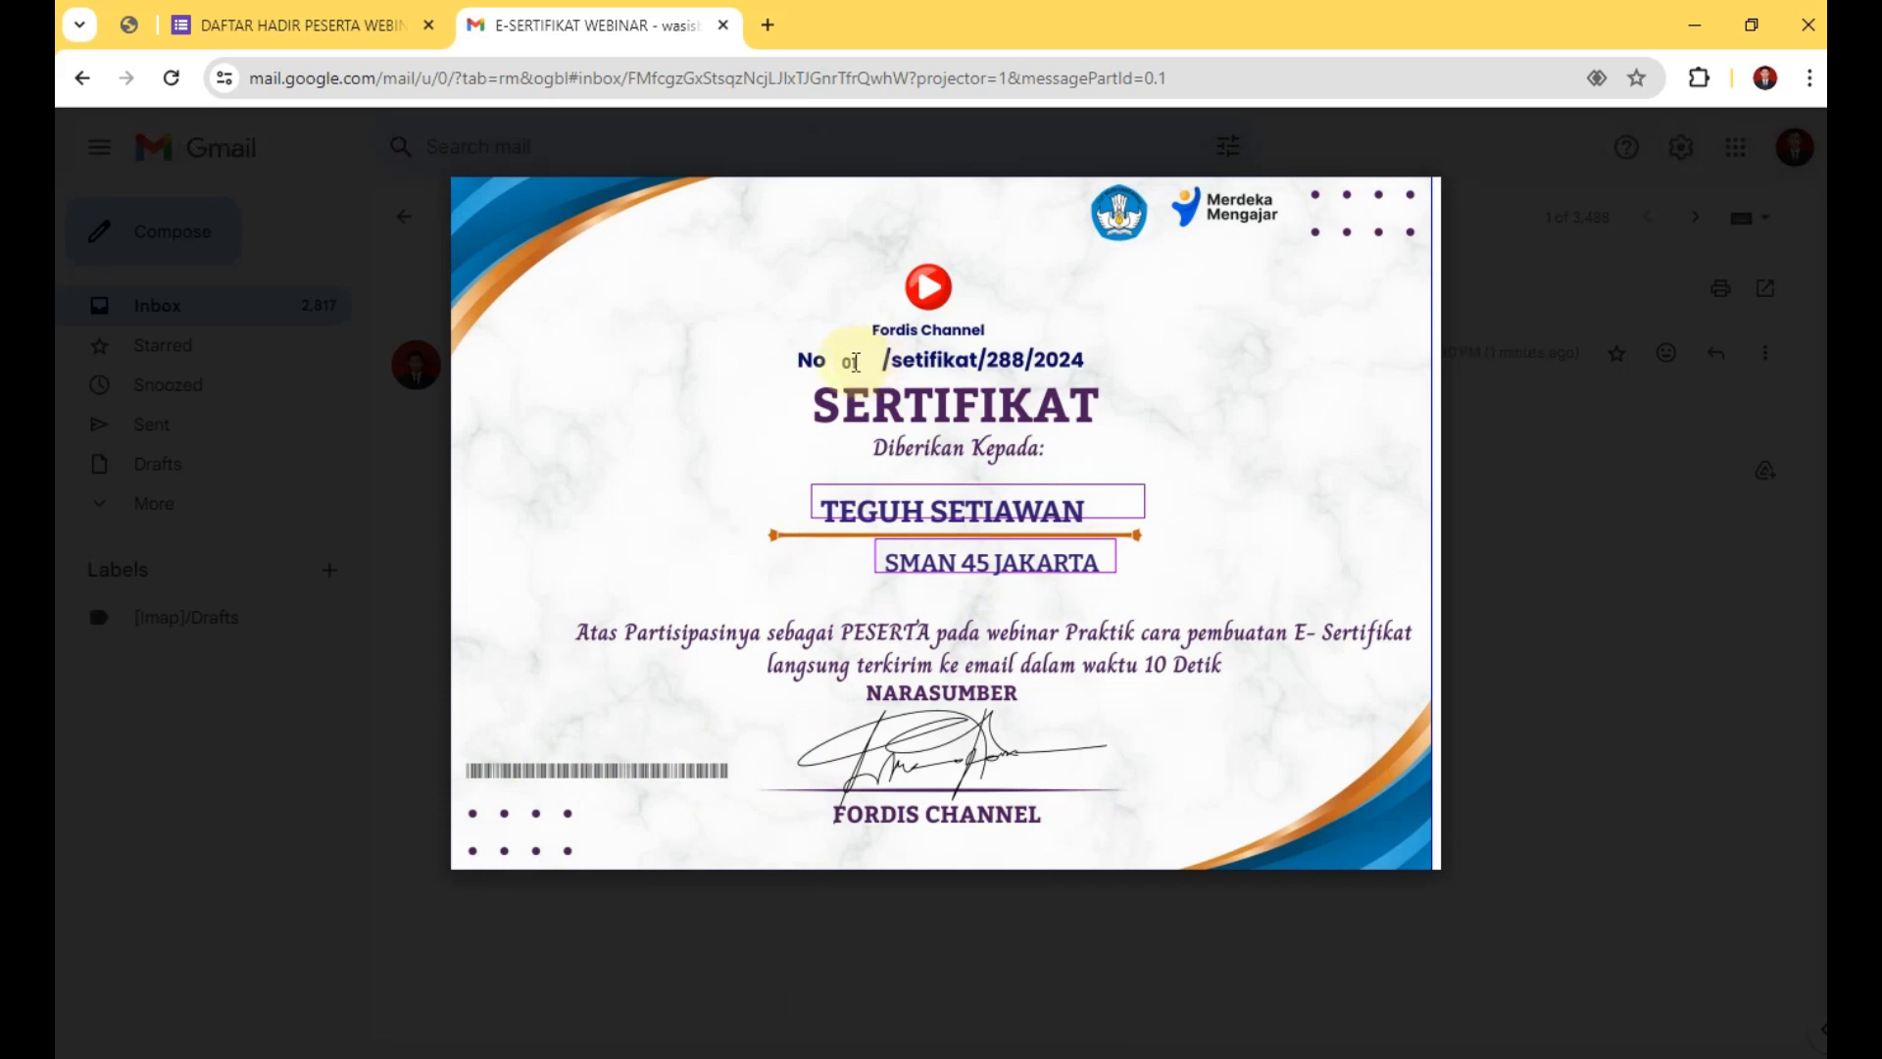
{"action": "key", "text": "alt+Tab"}
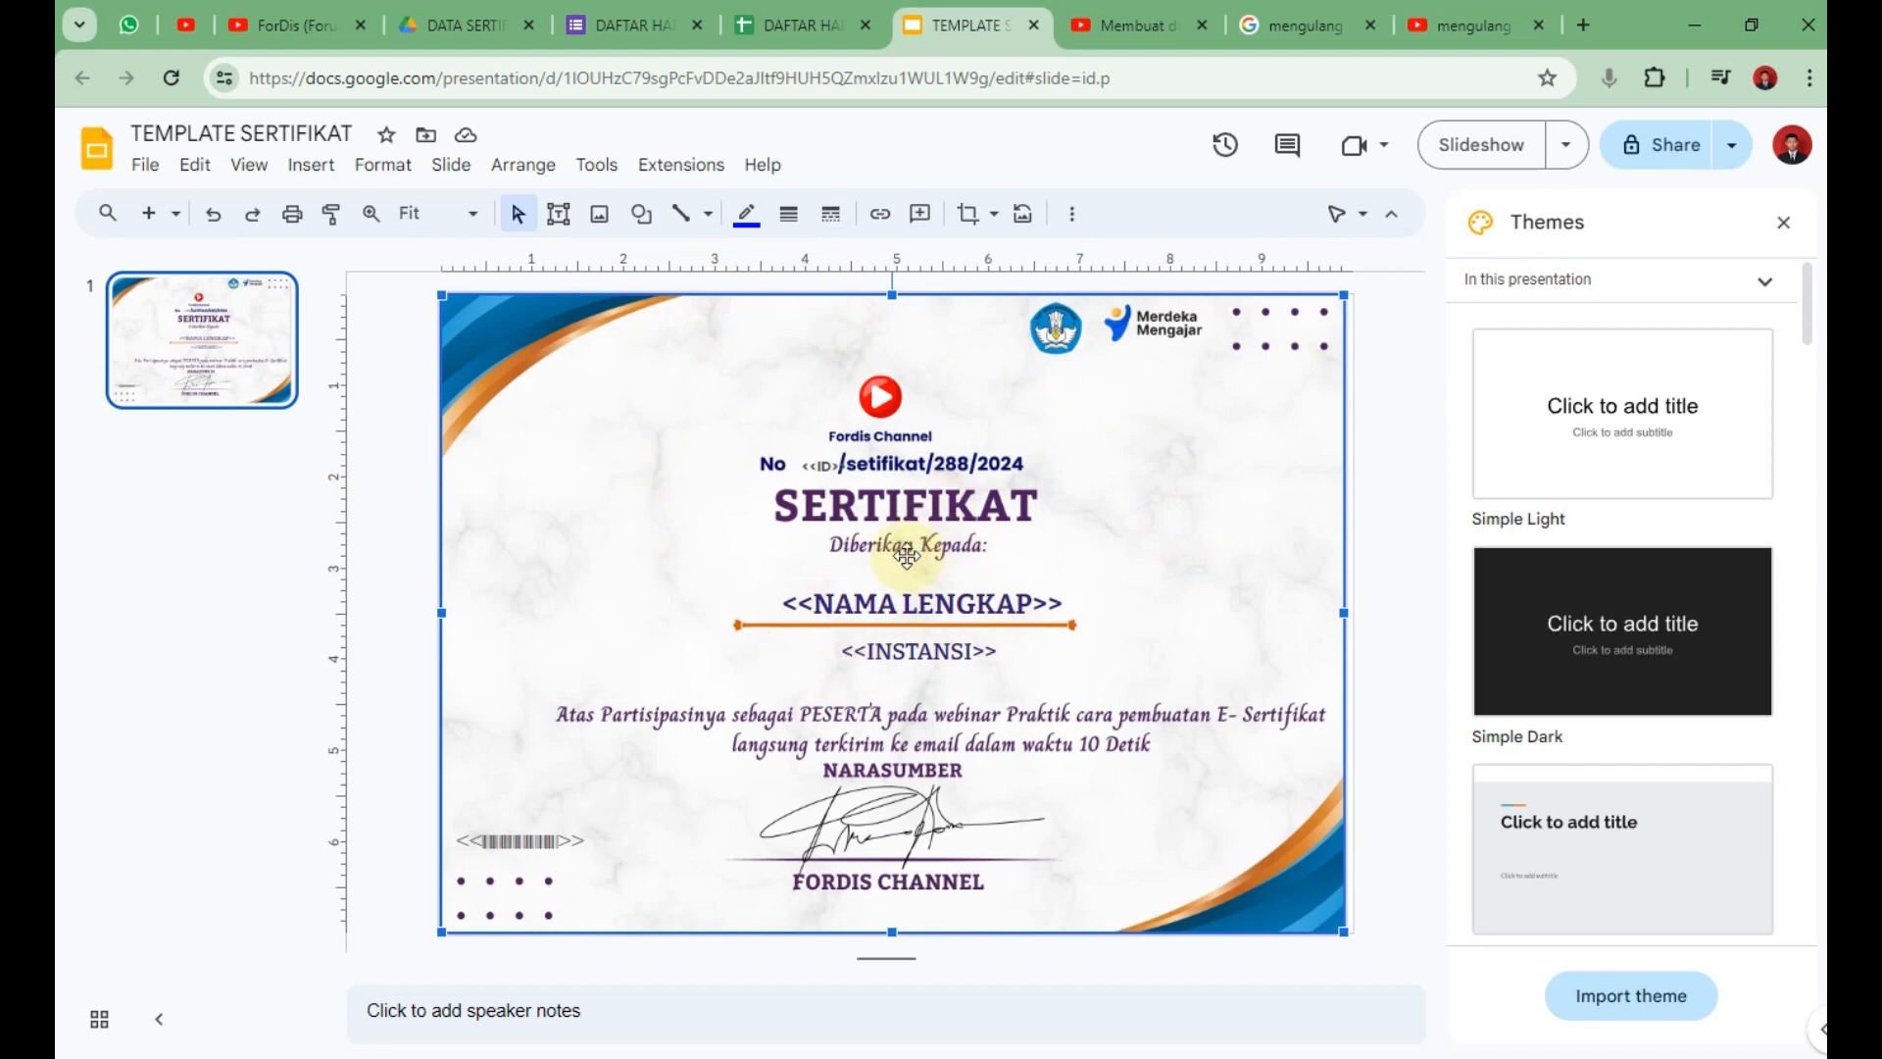
Nudge the <<ID>> placeholder on the certificate template slightly up and left.
{"action": "left_click", "coordinate": [831, 462]}
{"action": "left_click_drag", "start_coordinate": [833, 457], "coordinate": [831, 454]}
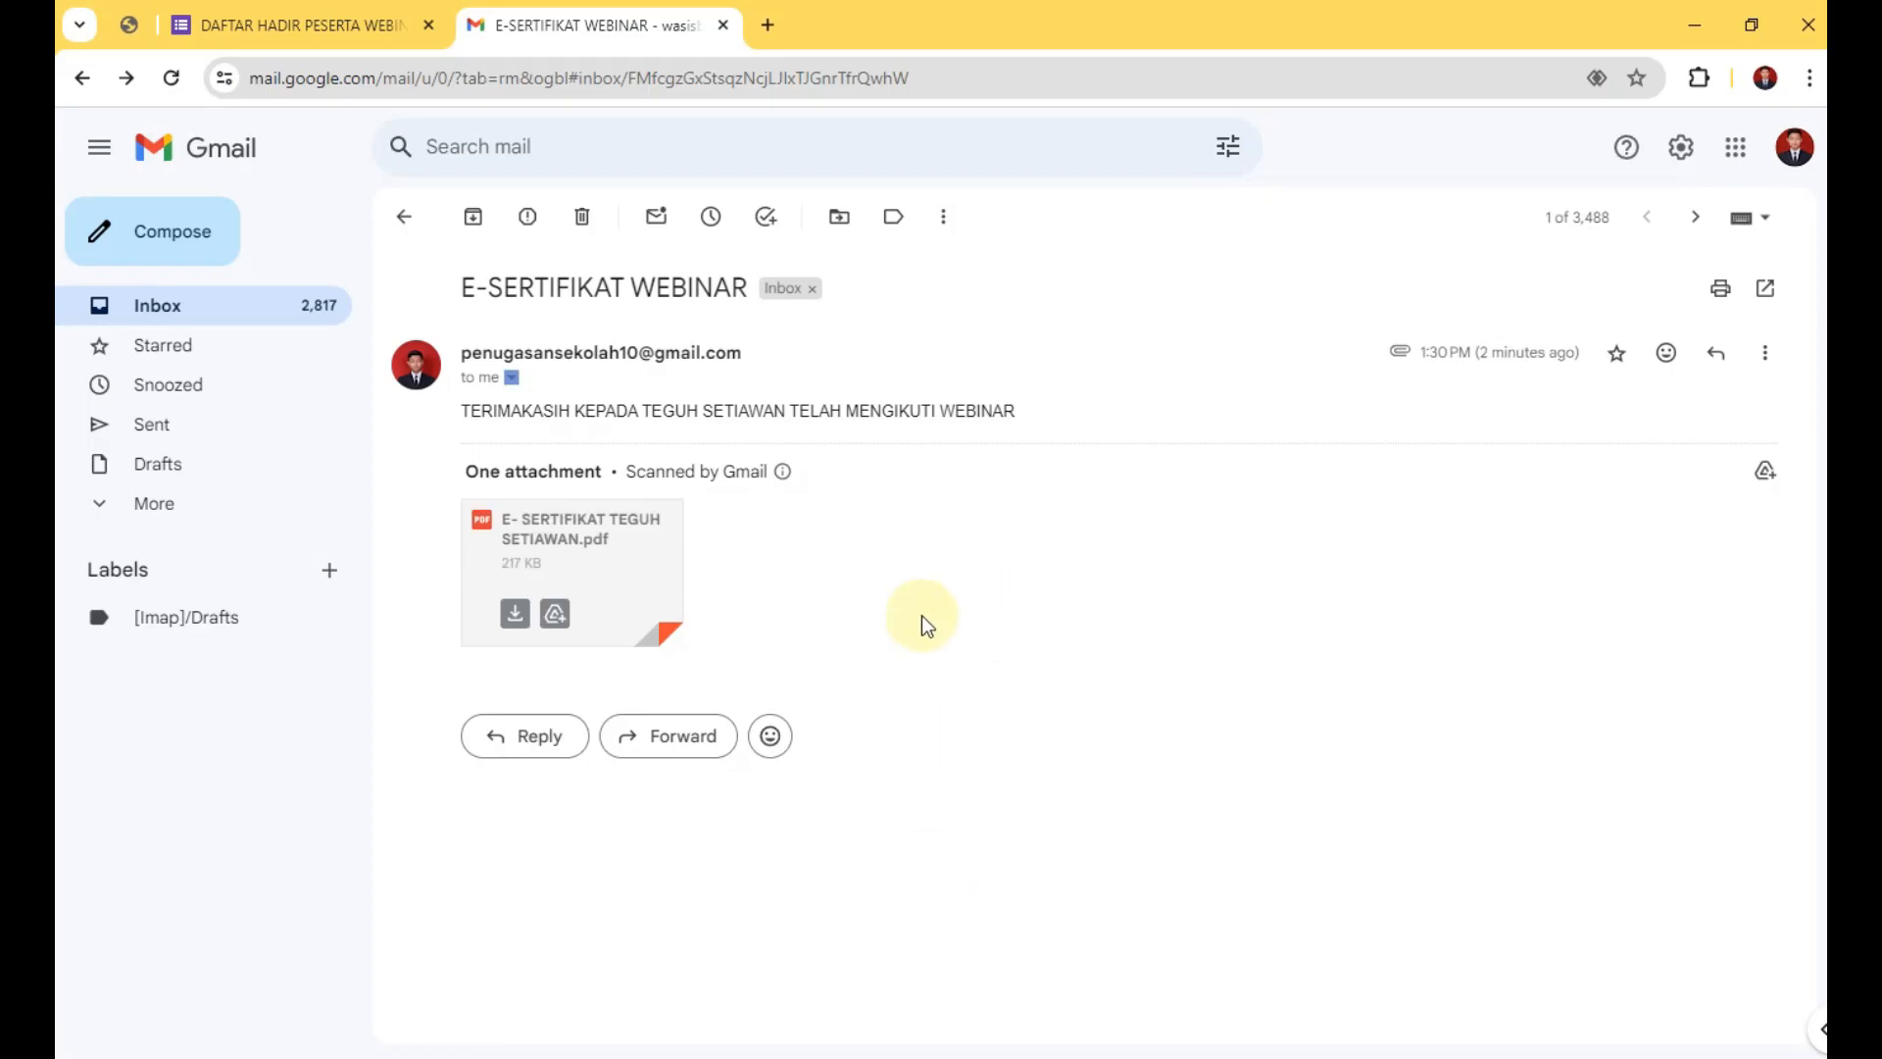
{"action": "left_click", "coordinate": [588, 546]}
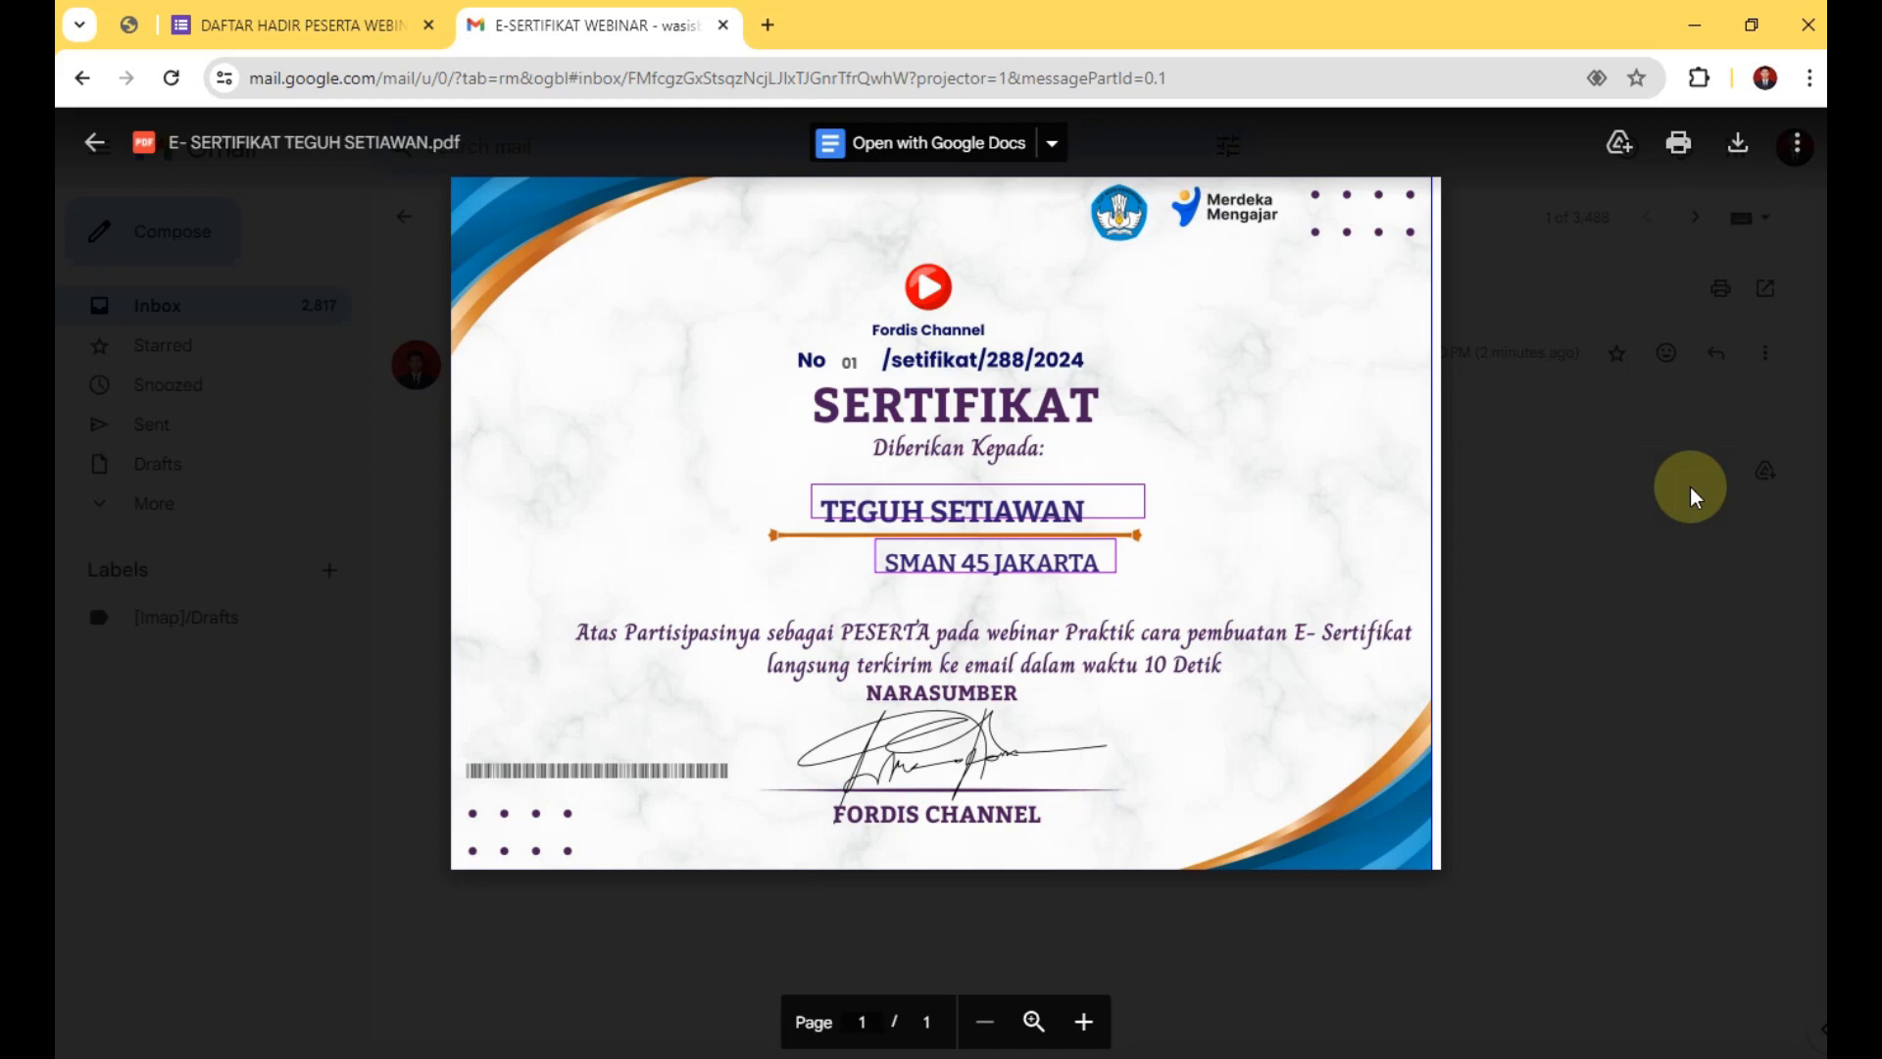
{"action": "left_click", "coordinate": [1561, 496]}
{"action": "left_click", "coordinate": [579, 541]}
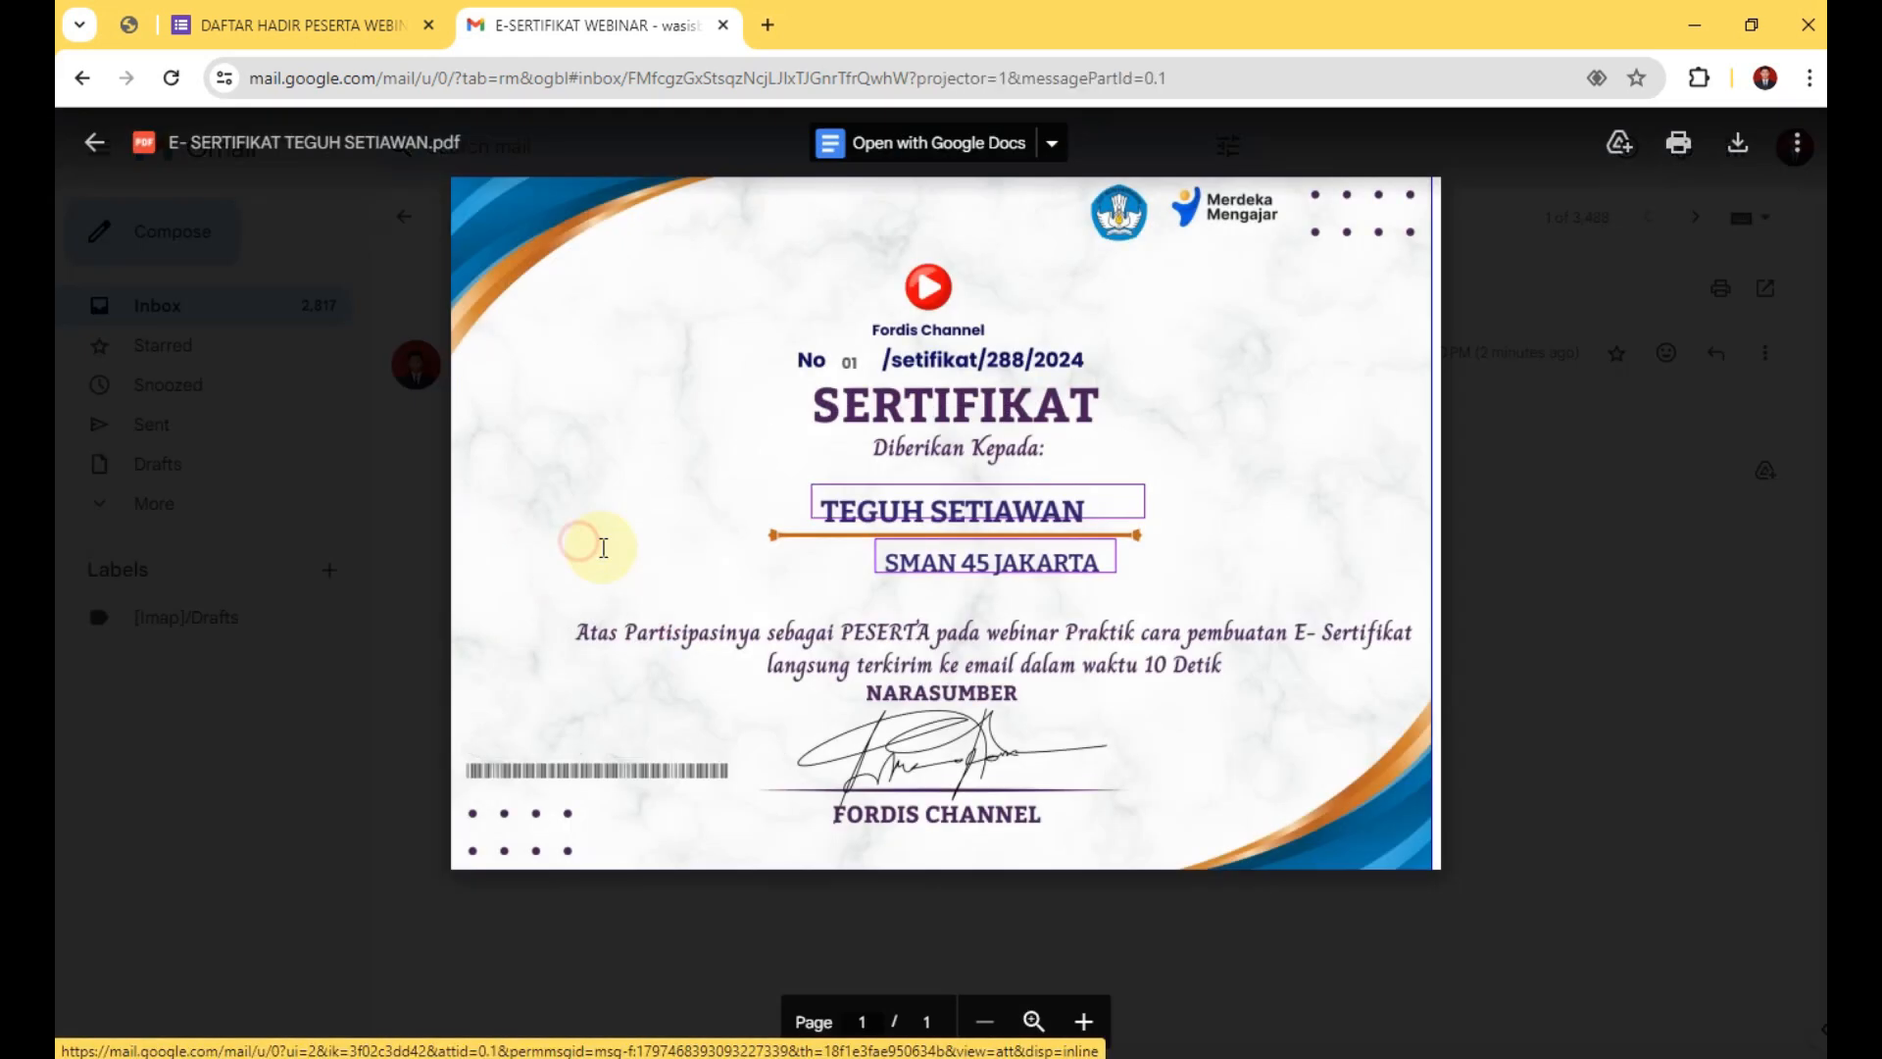
{"action": "left_click", "coordinate": [1574, 413]}
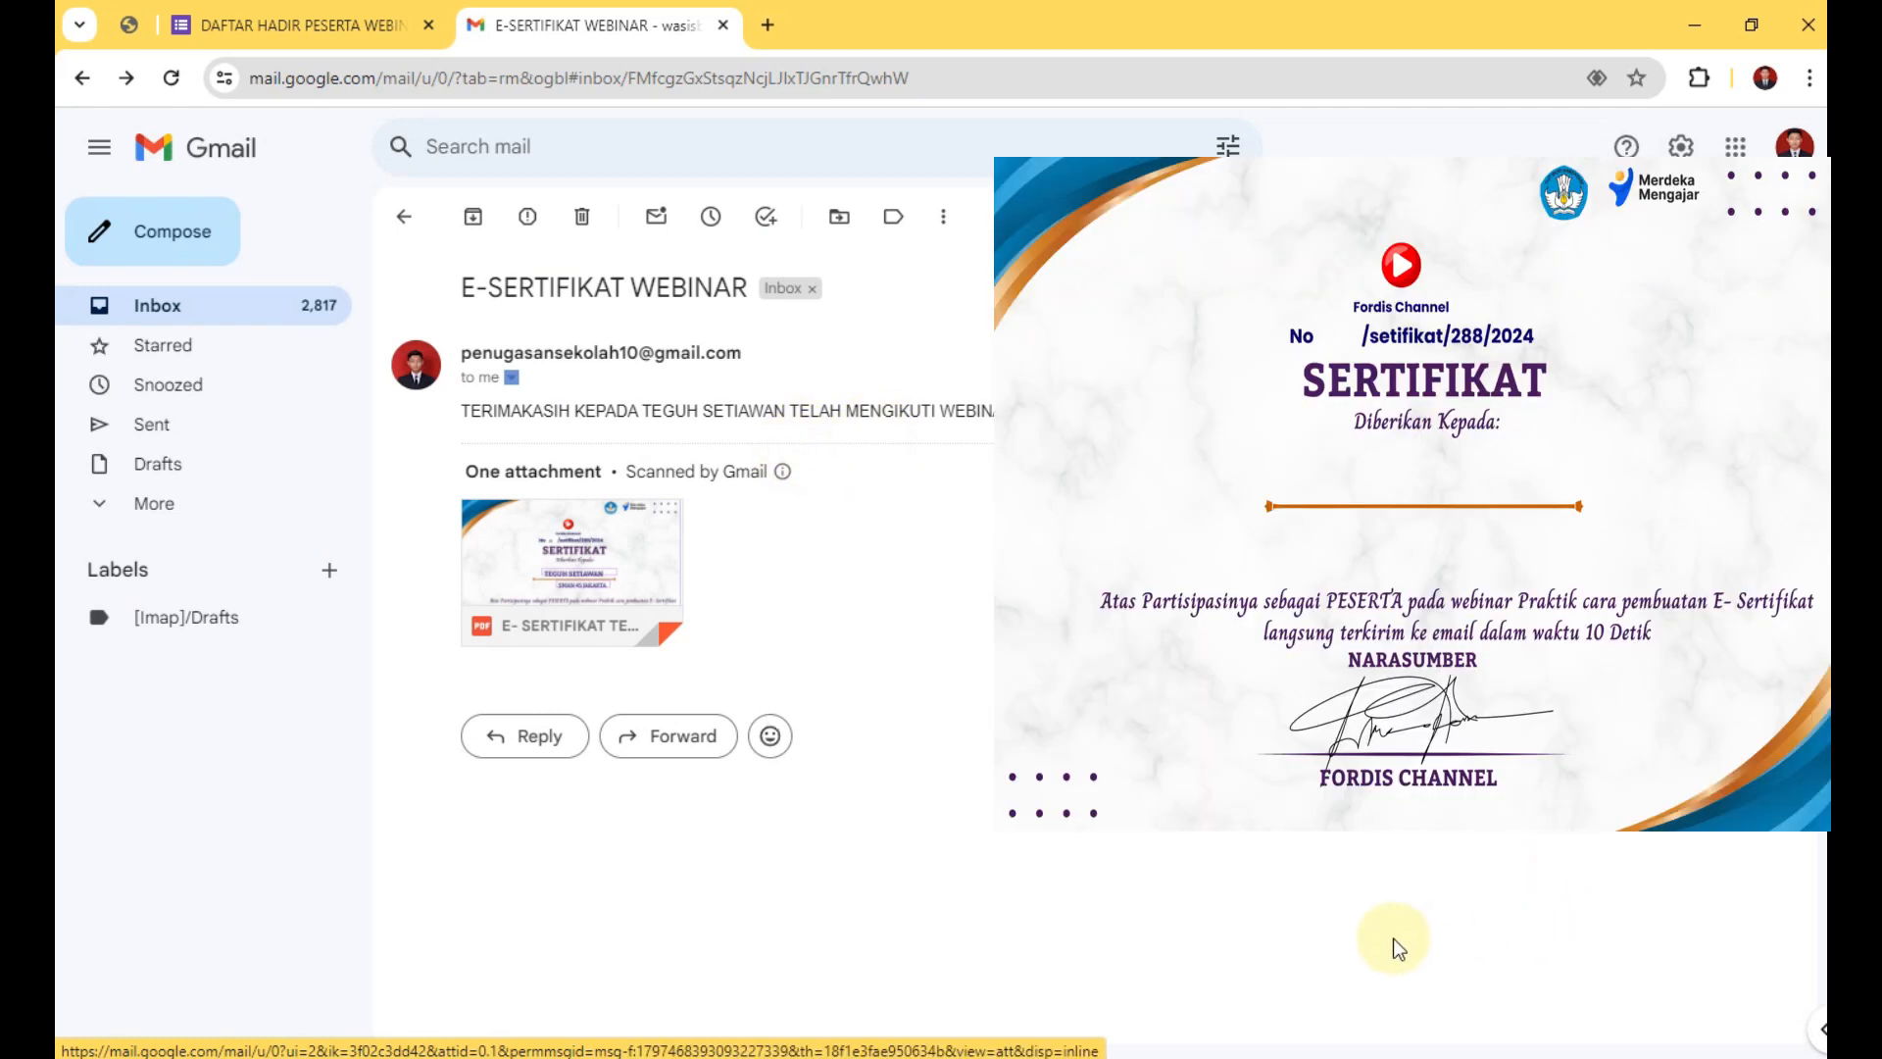
{"action": "mouse_move", "coordinate": [615, 562]}
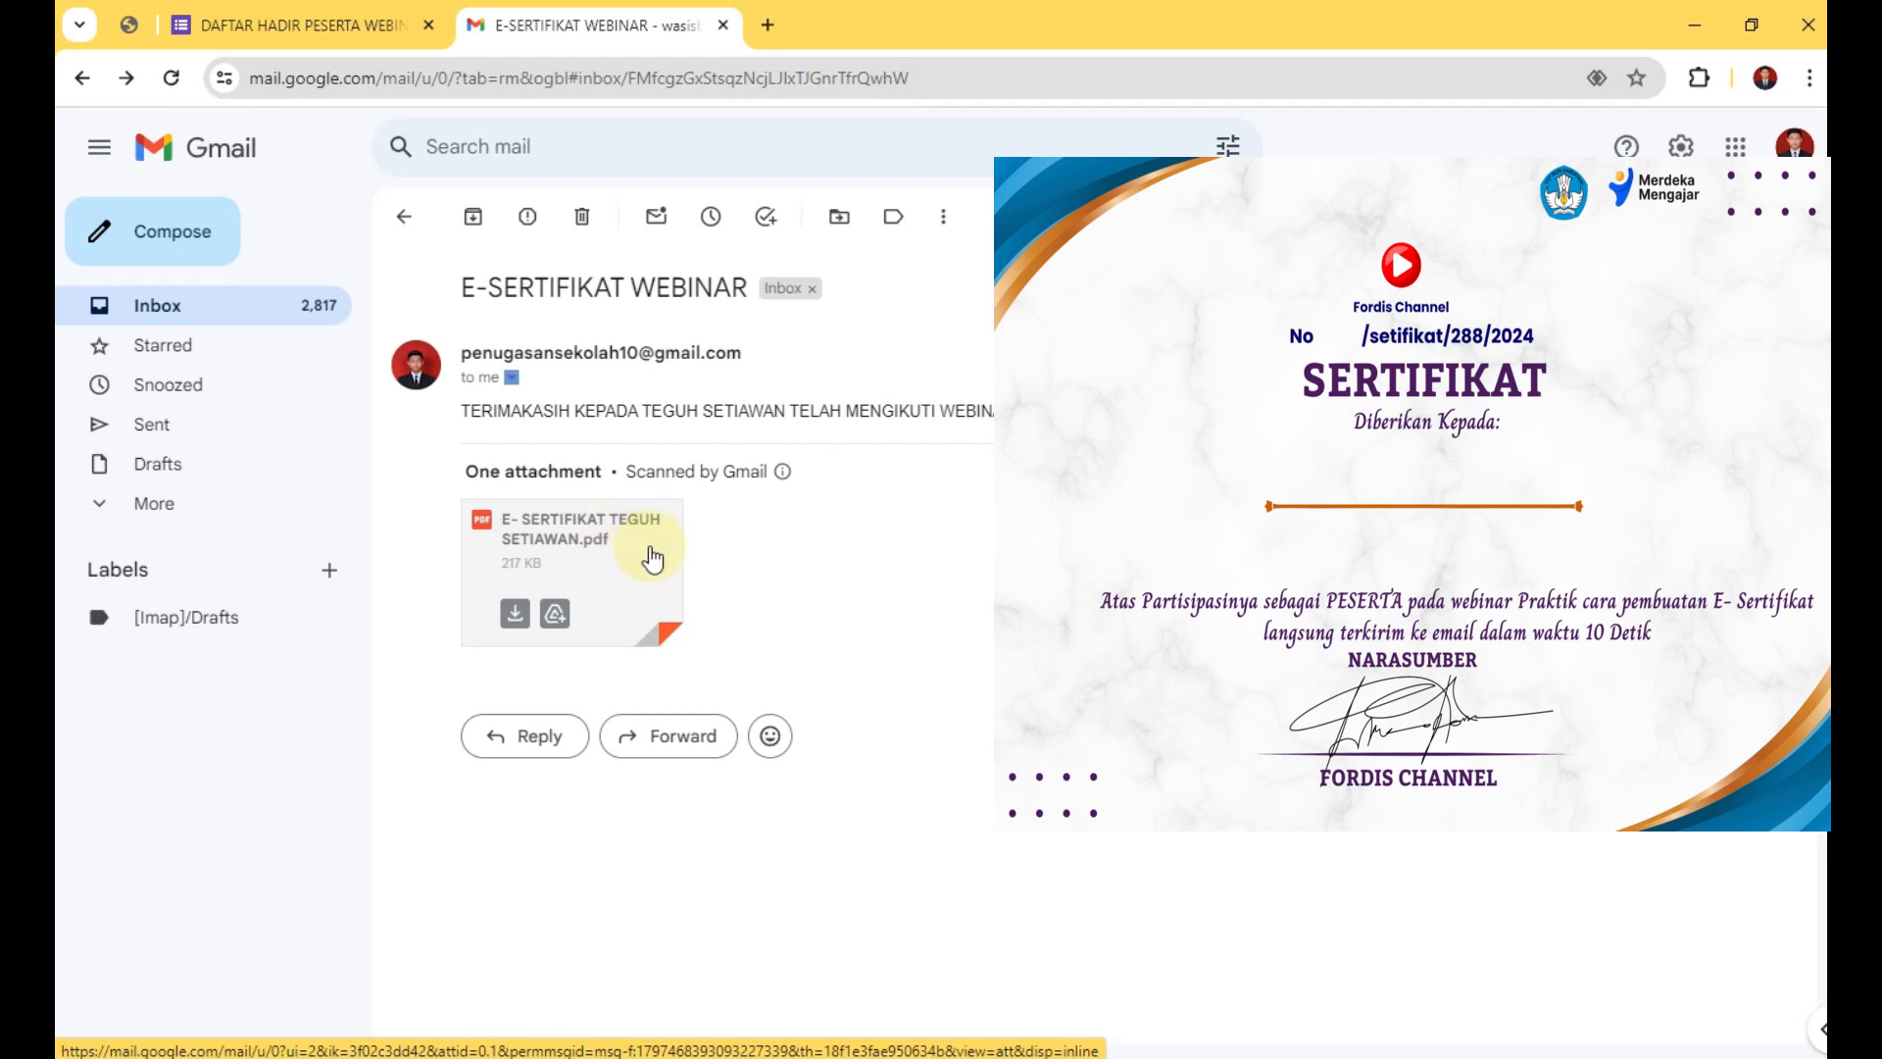